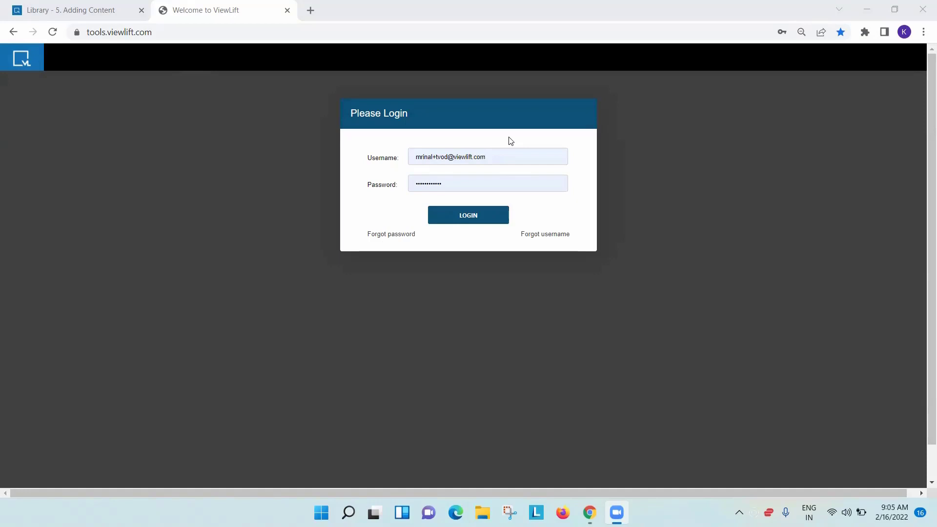
Step: Log in to the partner portal with the prefilled credentials and open the Content library
click(470, 224)
click(471, 224)
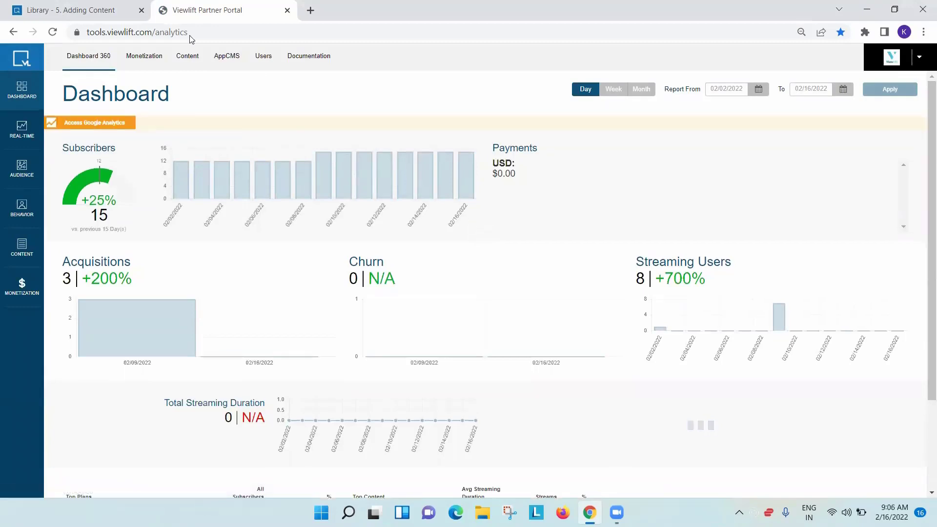
click(188, 63)
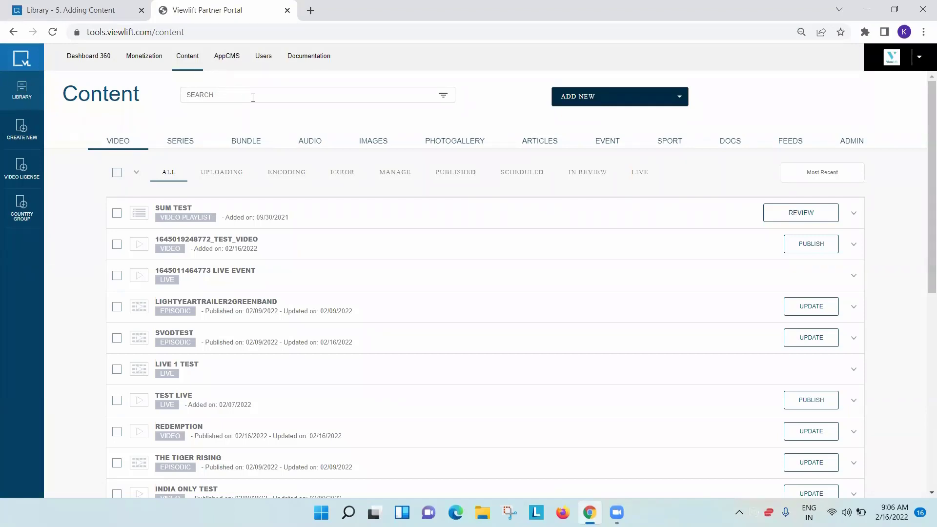
Step: Set the content search filter to Title, search the video library for "Sum T", and clear the search
click(442, 97)
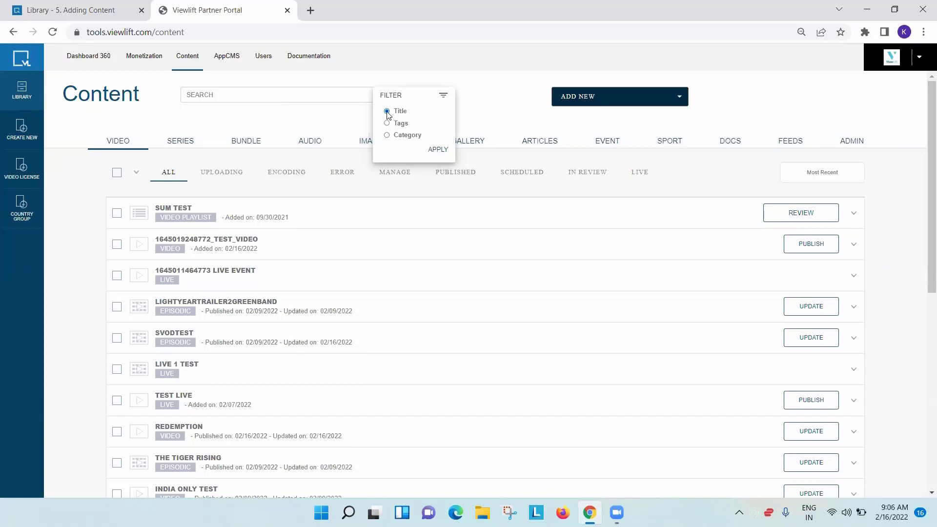
click(436, 154)
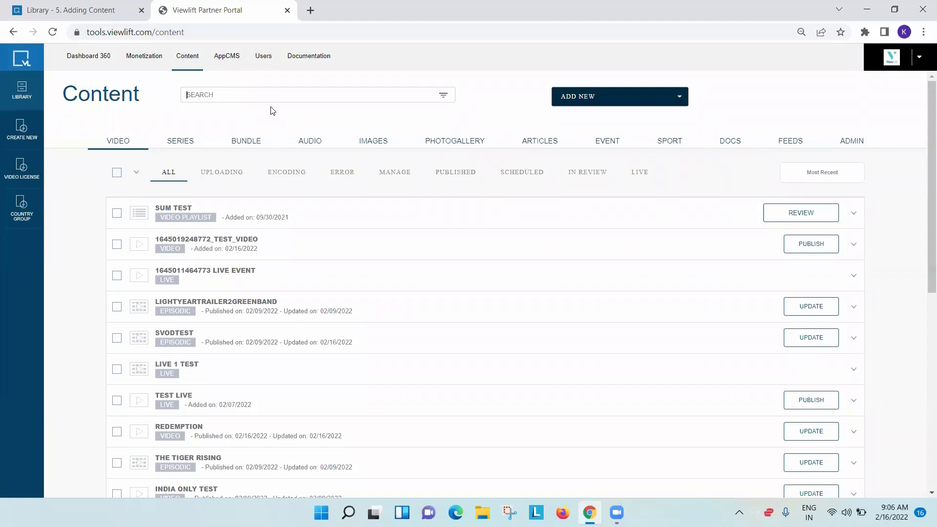
text(Sum )
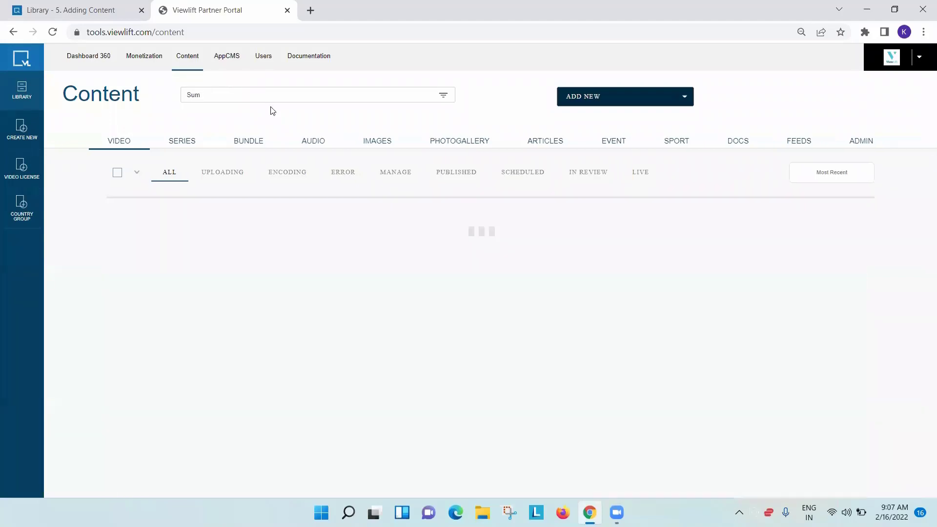
text(T)
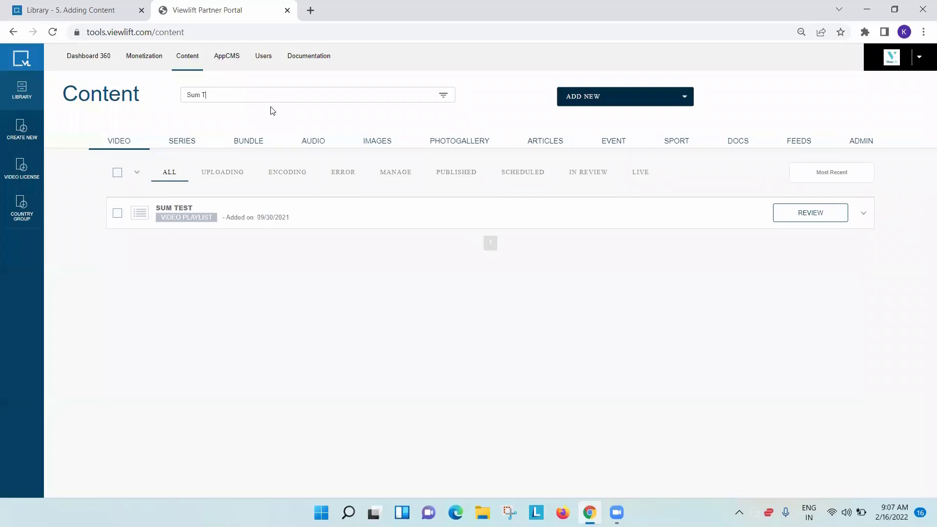
key(BackSpace)
key(BackSpace)
key(BackSpace)
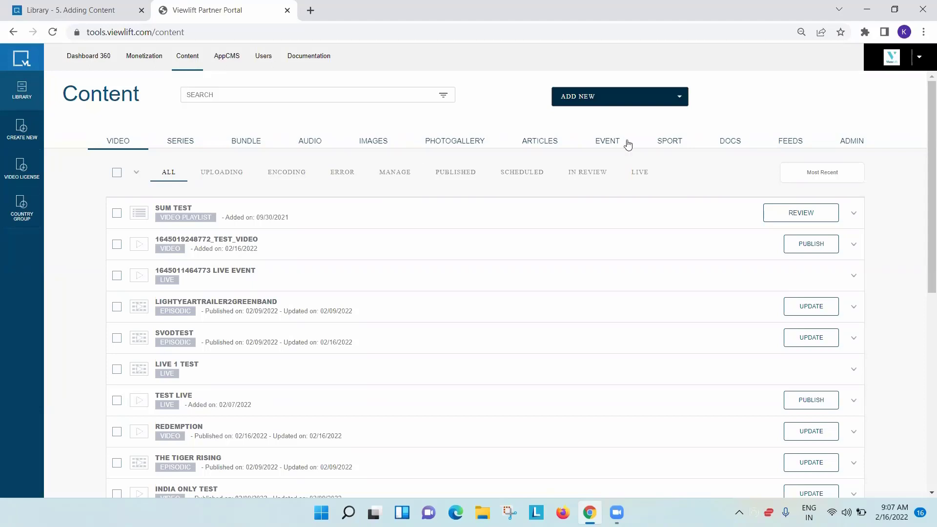
Step: Add a new video by uploading the test_video MP4 file from the Downloads folder
click(597, 102)
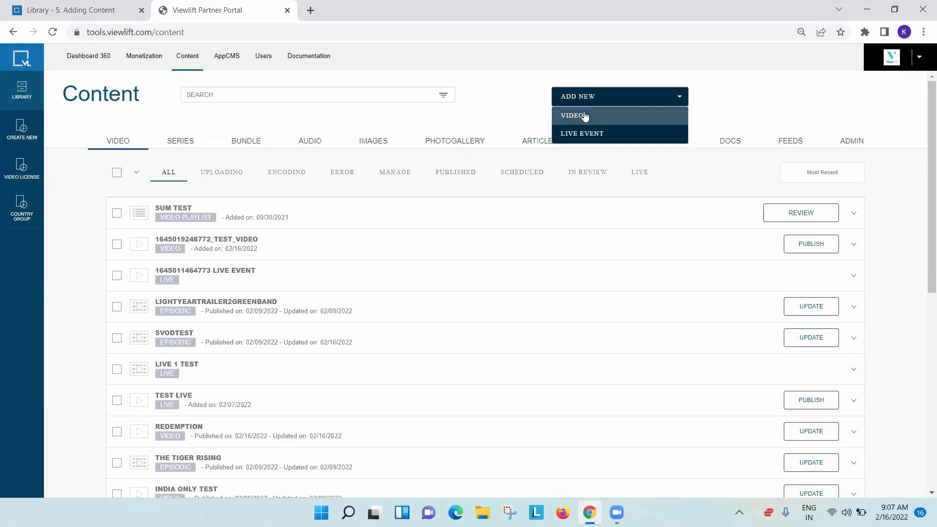
click(579, 119)
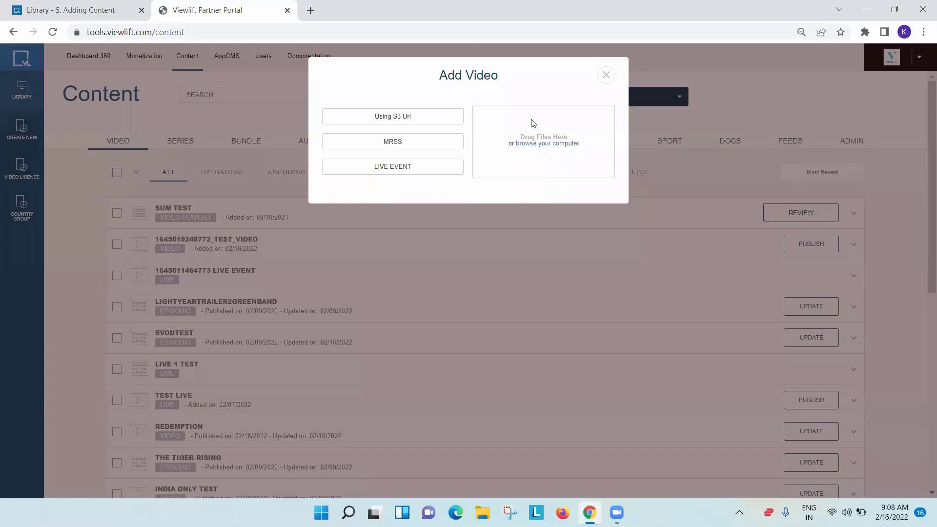
click(545, 145)
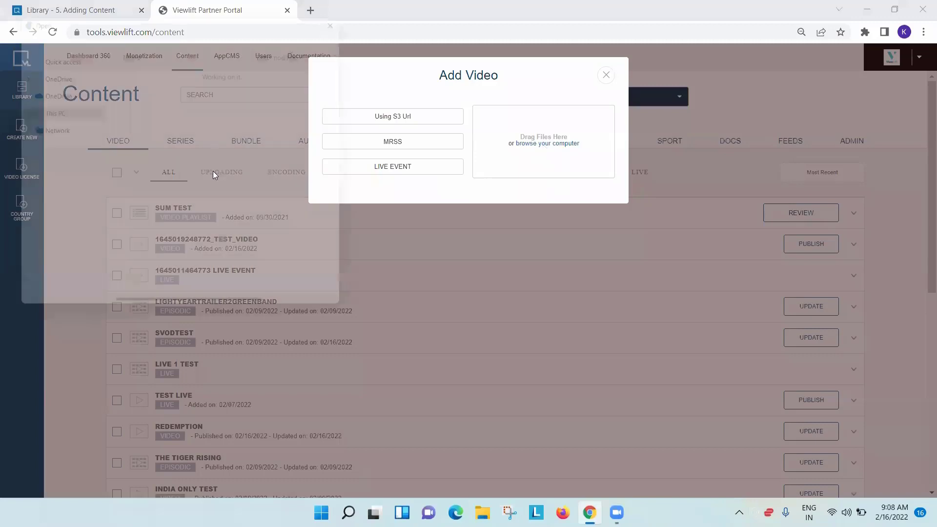
scroll(188, 163, down, 3)
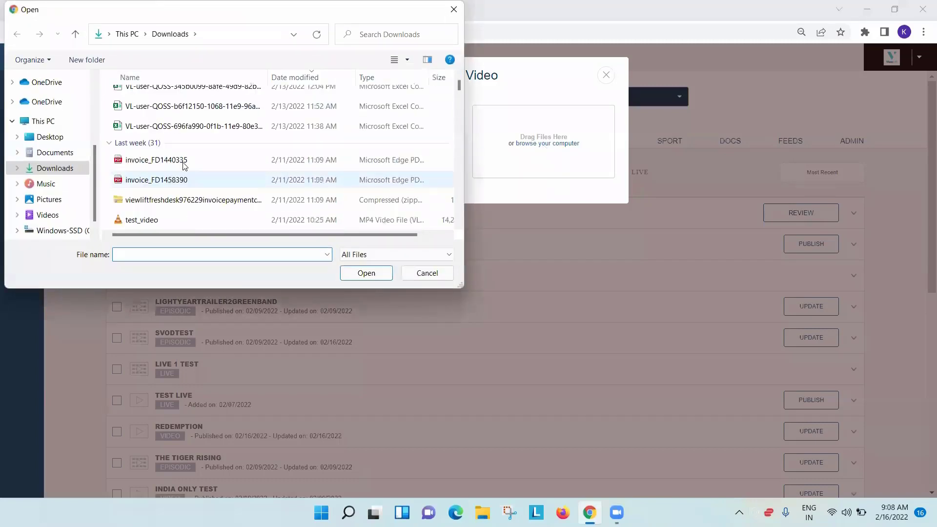
scroll(183, 166, down, 1)
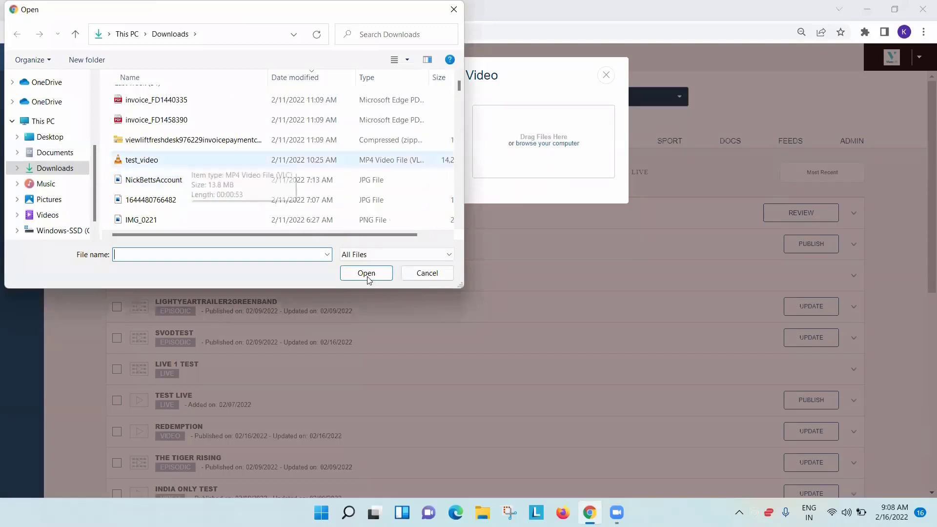
click(367, 273)
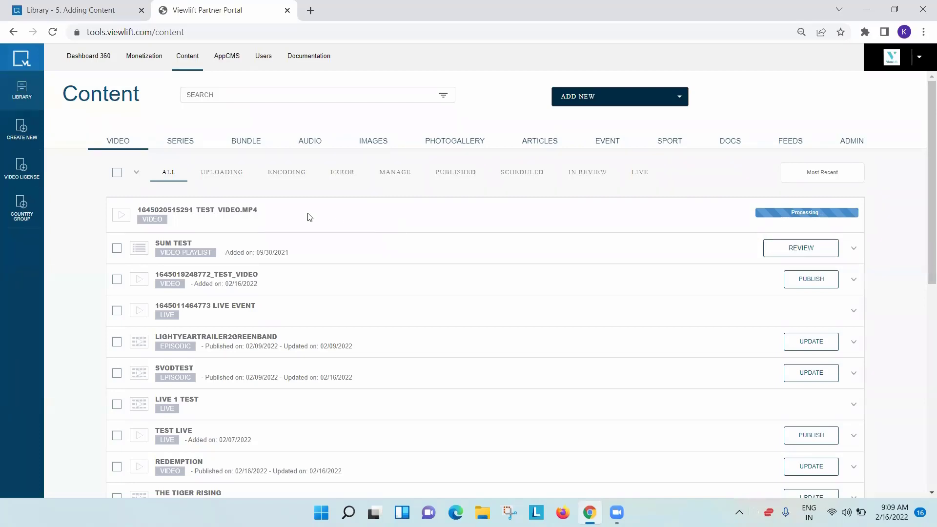
Step: Examine the S3 URL form for adding a new video, and cancel it
click(590, 100)
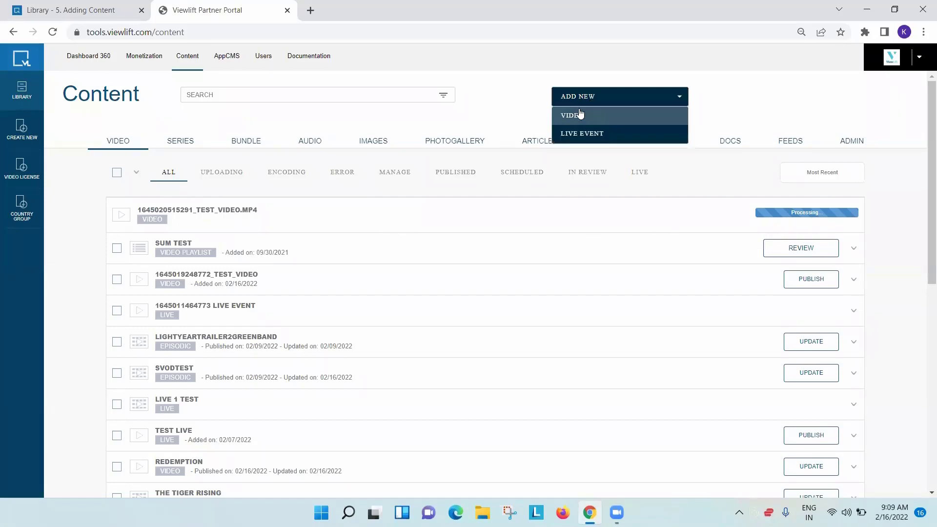
click(575, 117)
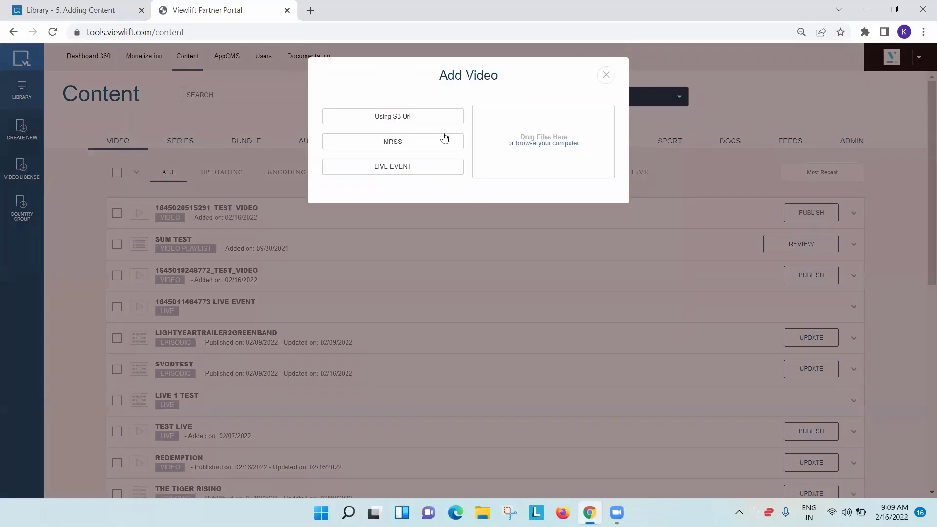
click(409, 121)
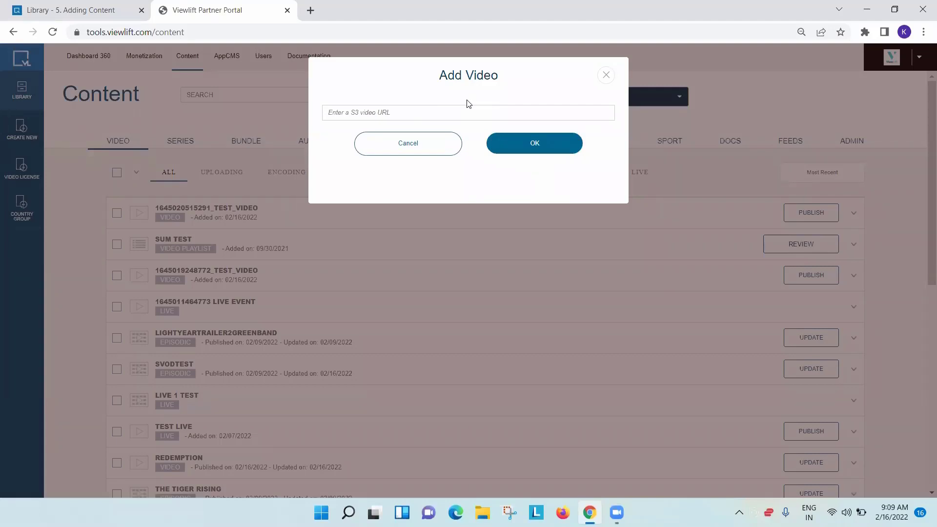
click(409, 154)
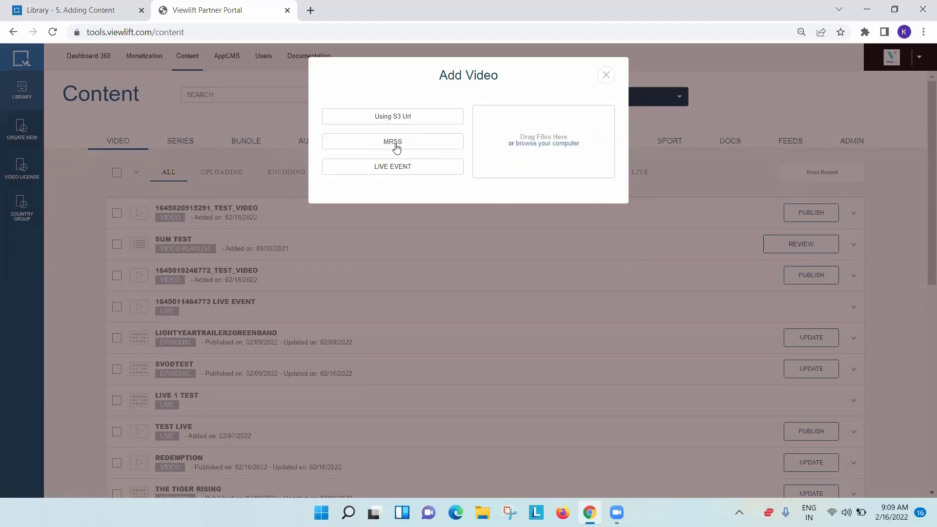
Step: Examine the MRSS feed form's Recurring and minutes settings, set the frequency to One Time, and cancel the form
click(396, 149)
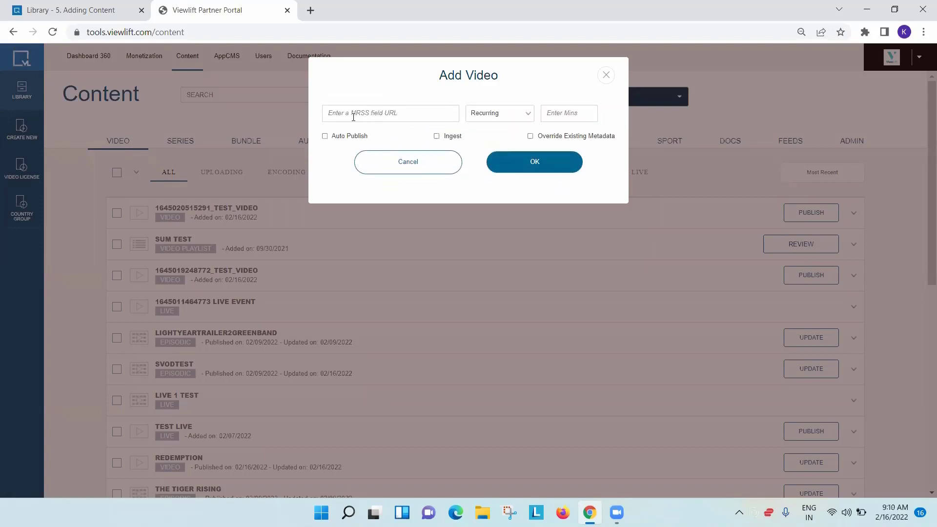
click(499, 115)
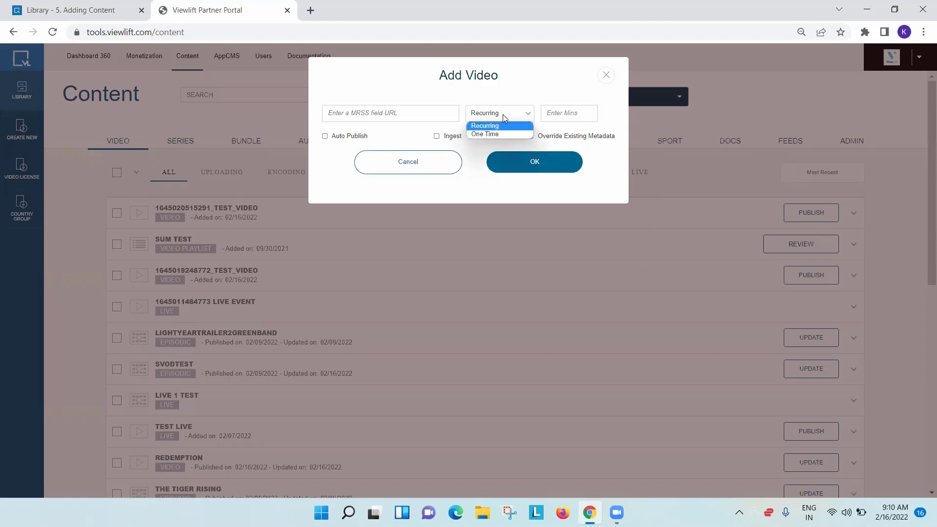
click(556, 97)
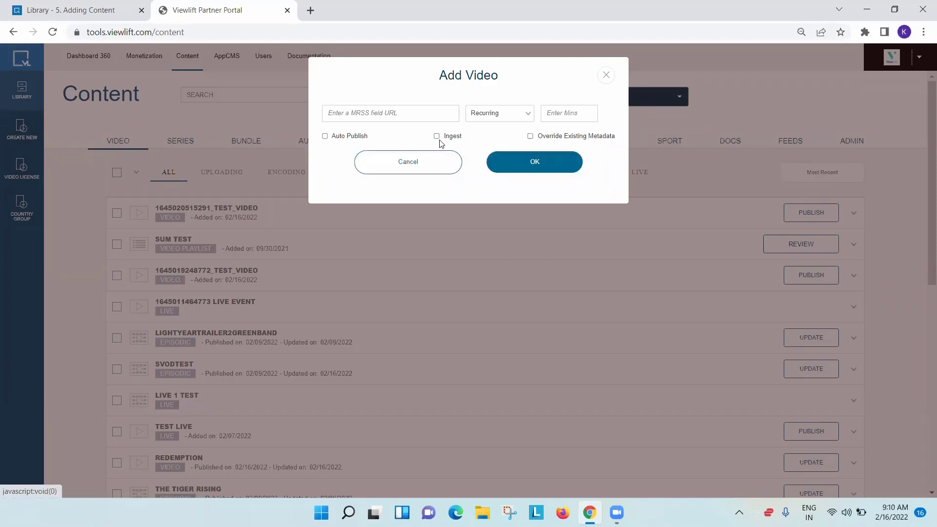
click(494, 117)
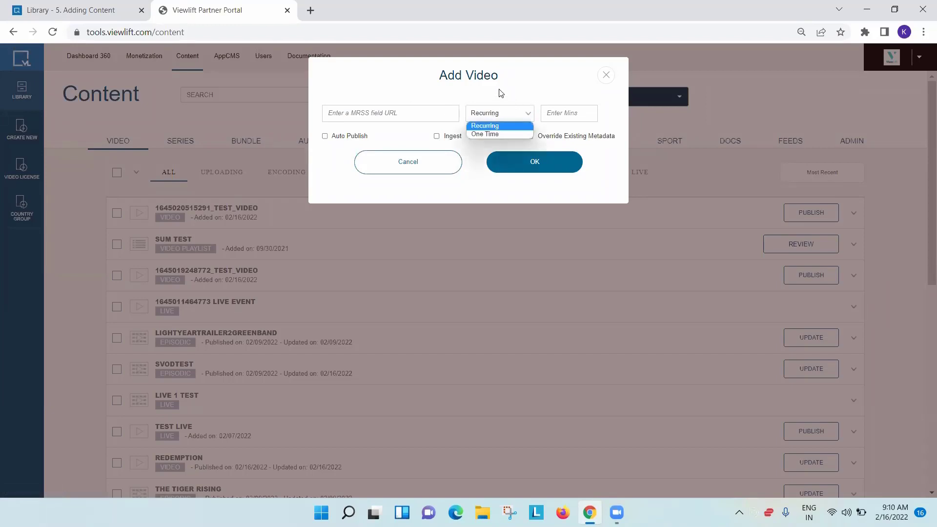
click(561, 113)
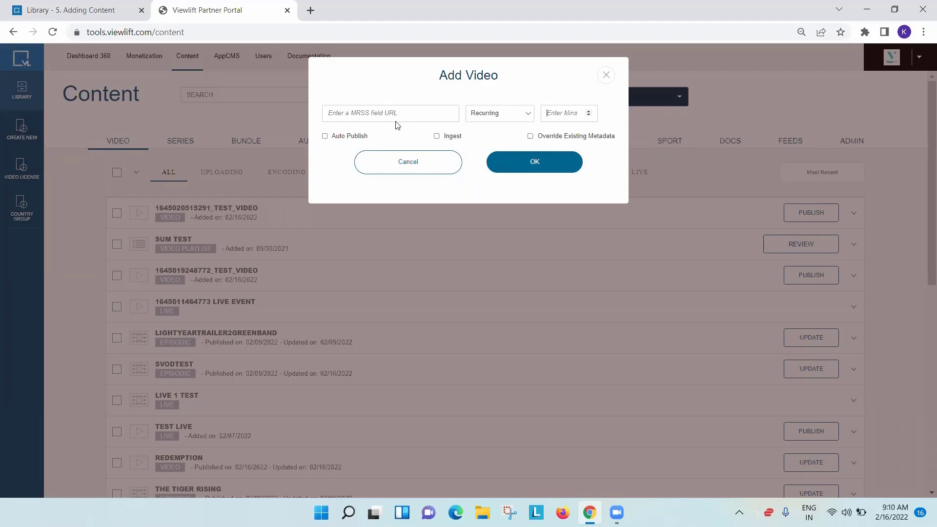
click(550, 117)
click(497, 118)
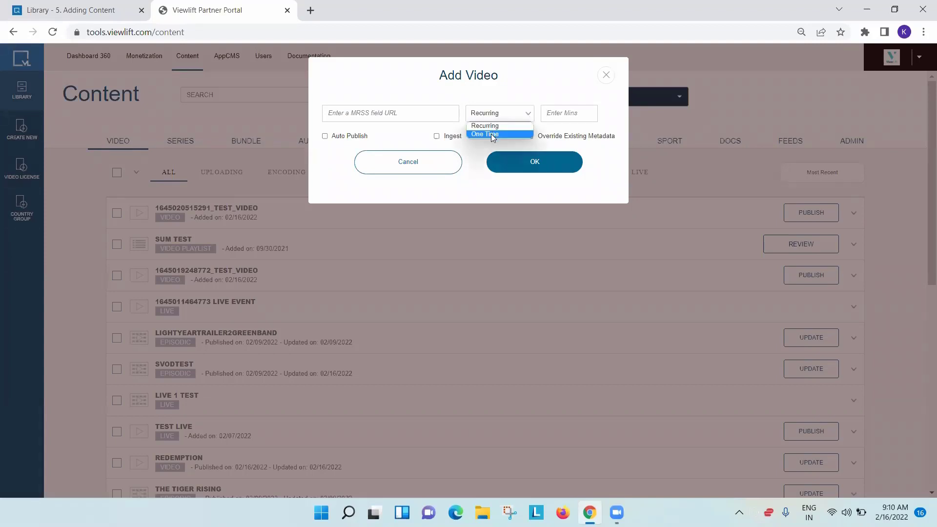
click(493, 136)
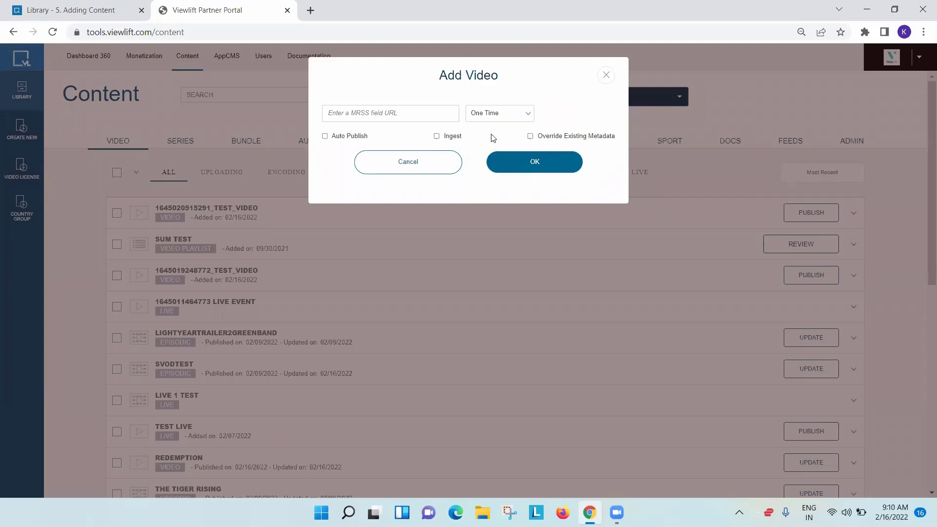
click(422, 159)
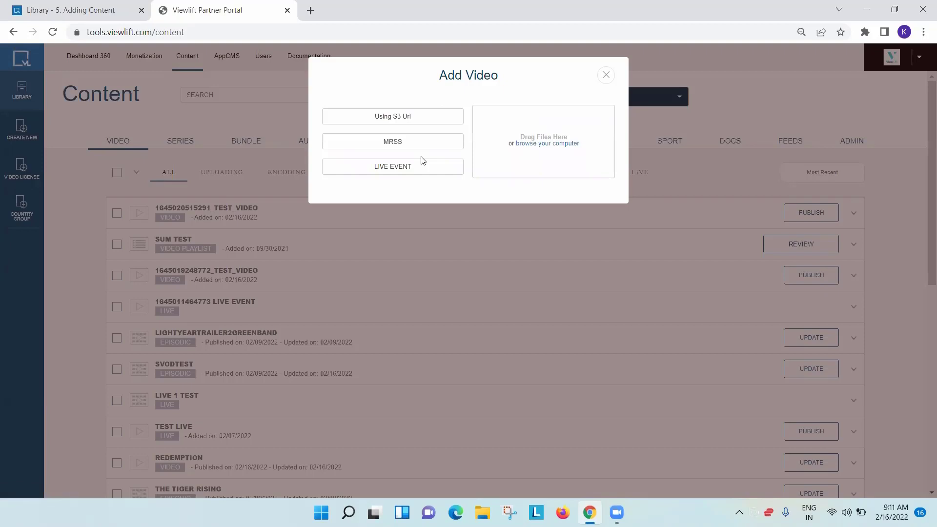
Step: Examine the live event form's title, HLS stream URL and time fields, cancel it and close the Add Video dialog
click(404, 176)
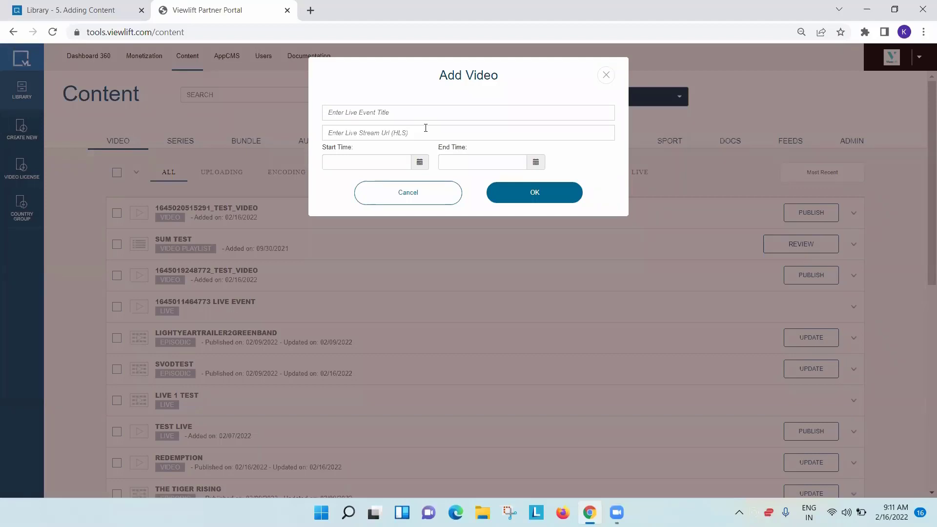
click(376, 133)
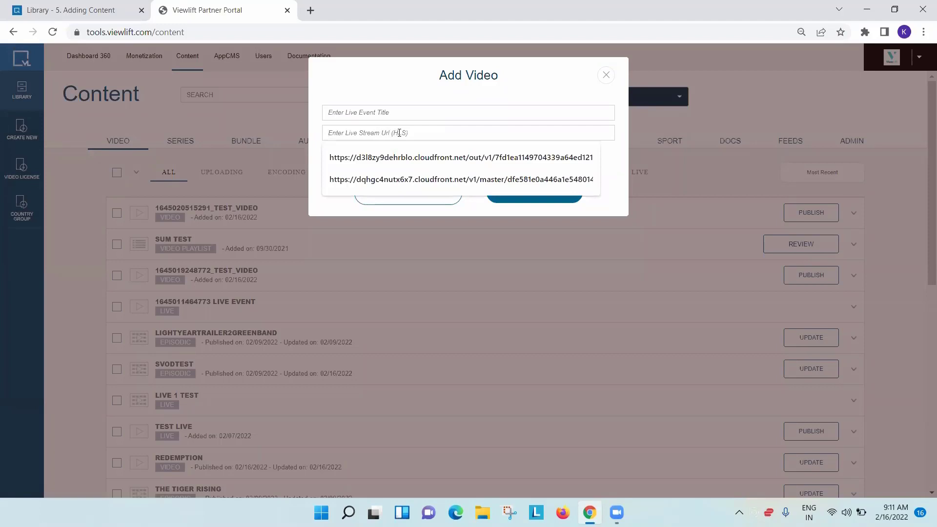
click(408, 86)
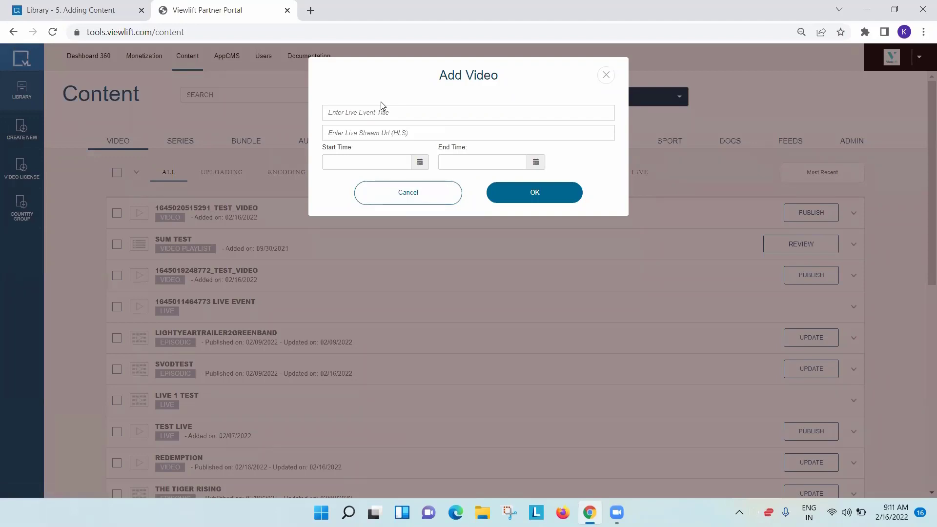
click(418, 203)
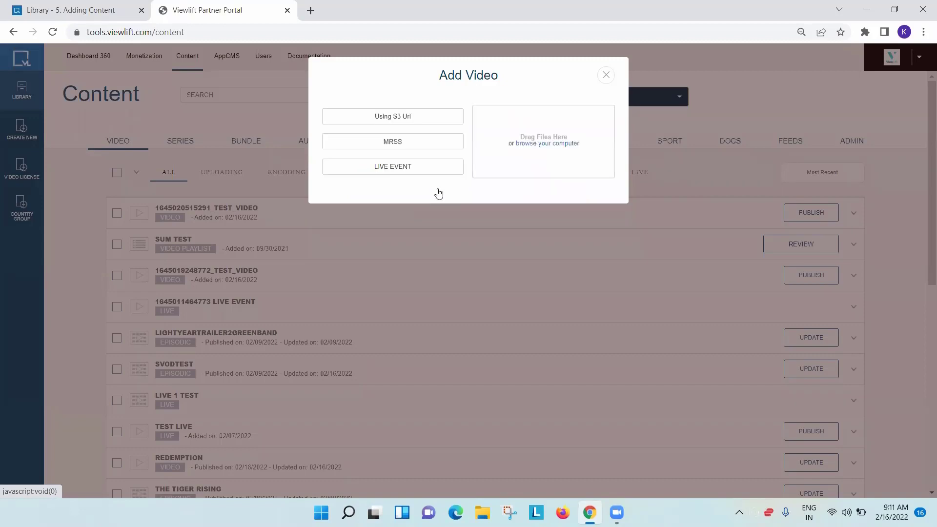
click(606, 77)
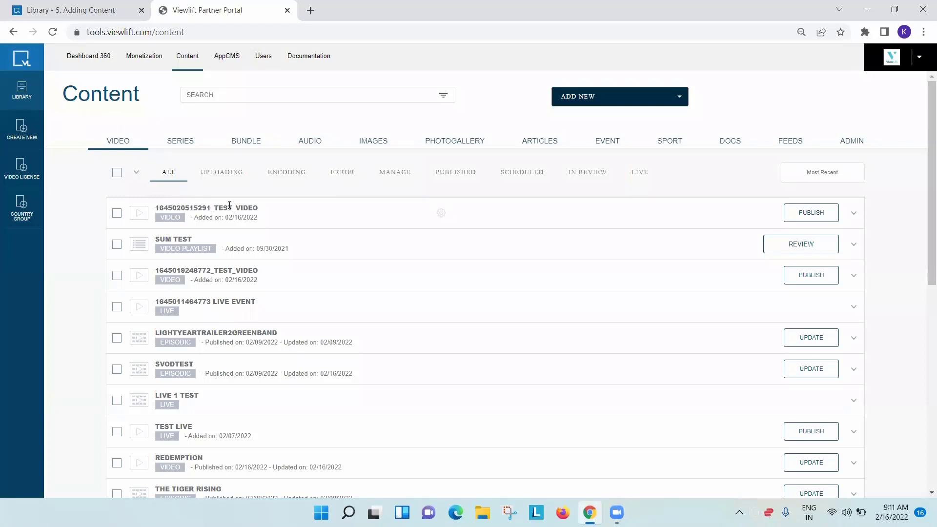
click(441, 214)
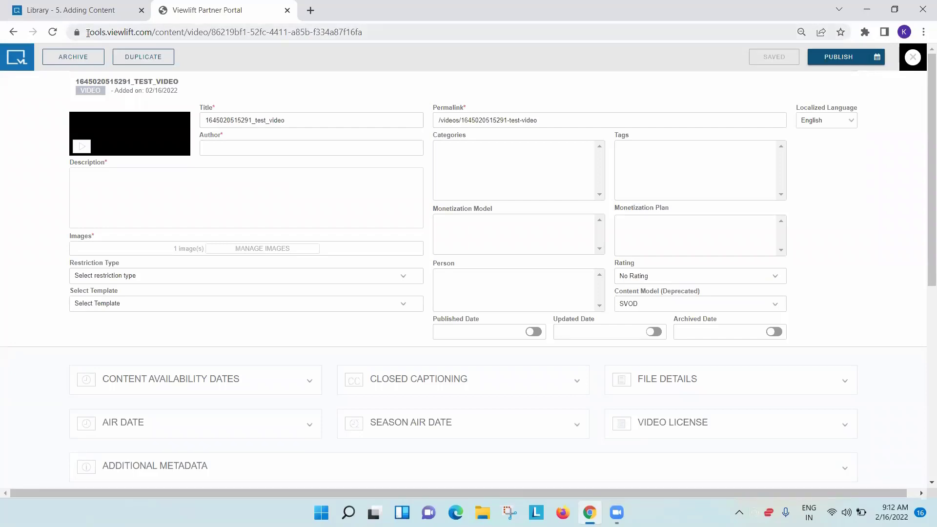
click(118, 33)
drag(118, 32, 376, 30)
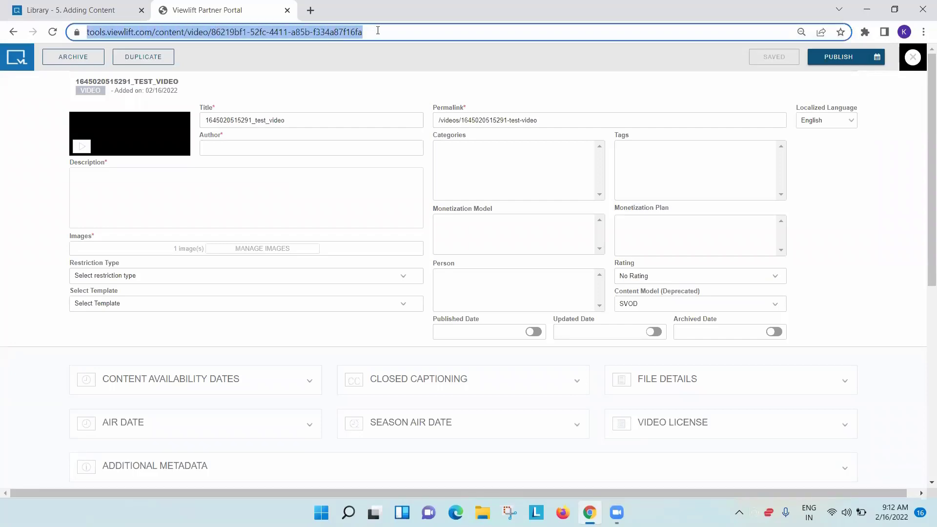
click(394, 32)
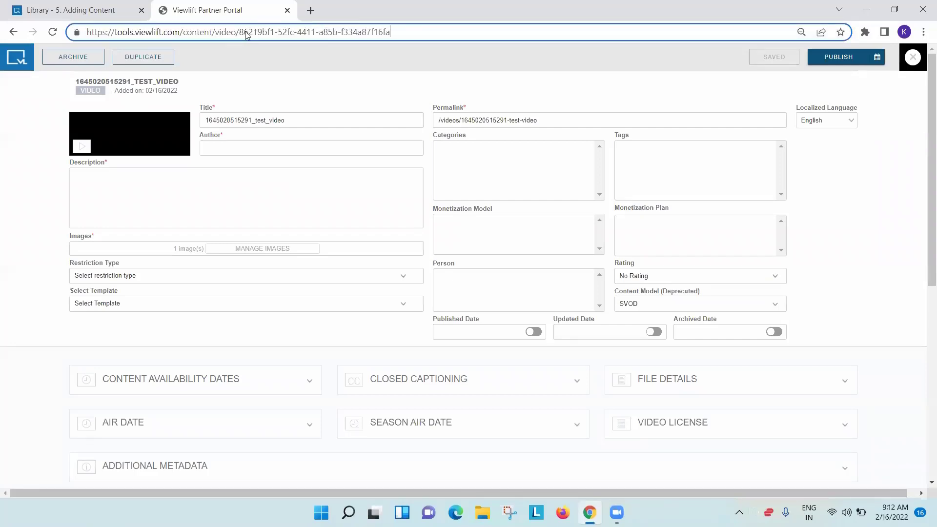
drag(238, 32, 392, 35)
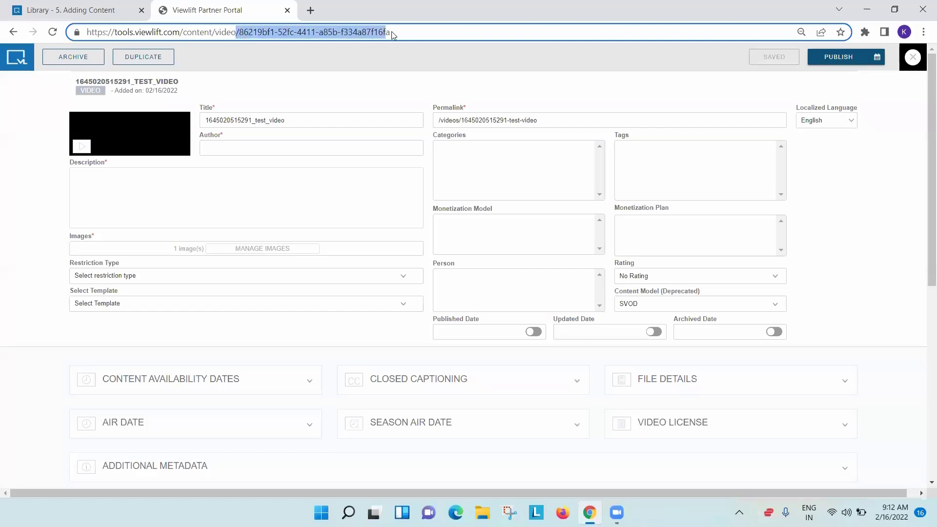
click(411, 33)
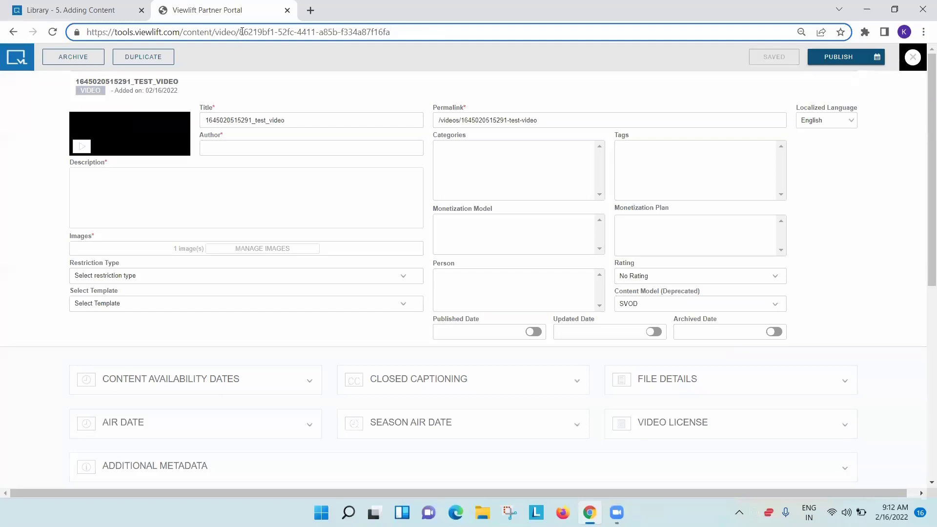
Step: Highlight the video ID in the page URL, and replace the video's title with My Video
drag(241, 31, 405, 33)
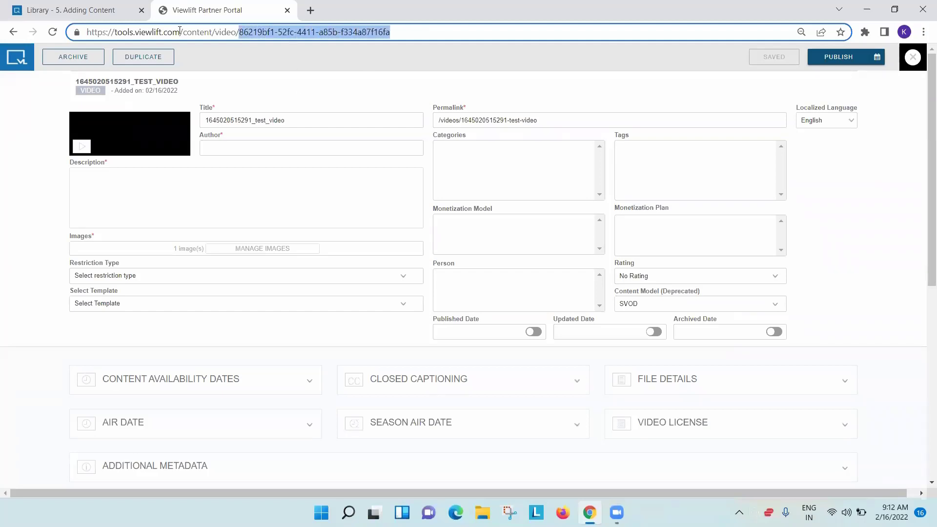
click(345, 86)
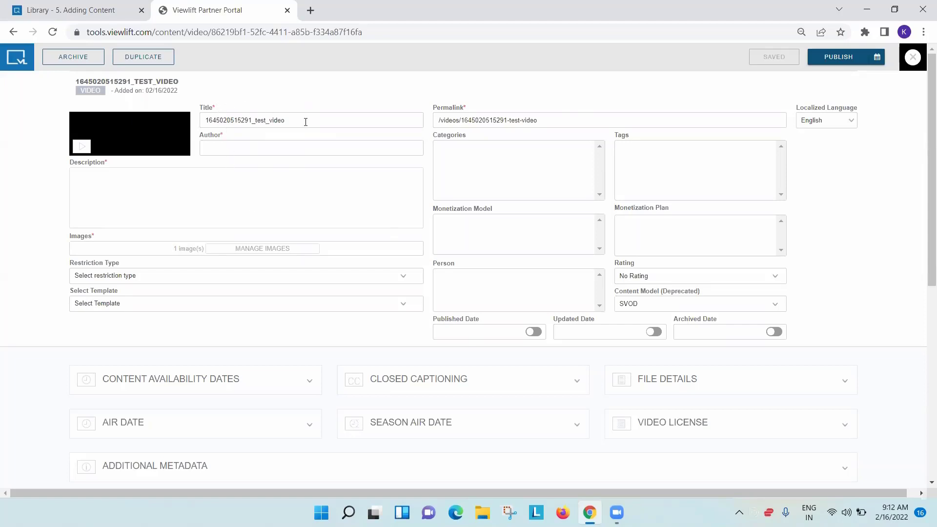
drag(300, 120, 203, 120)
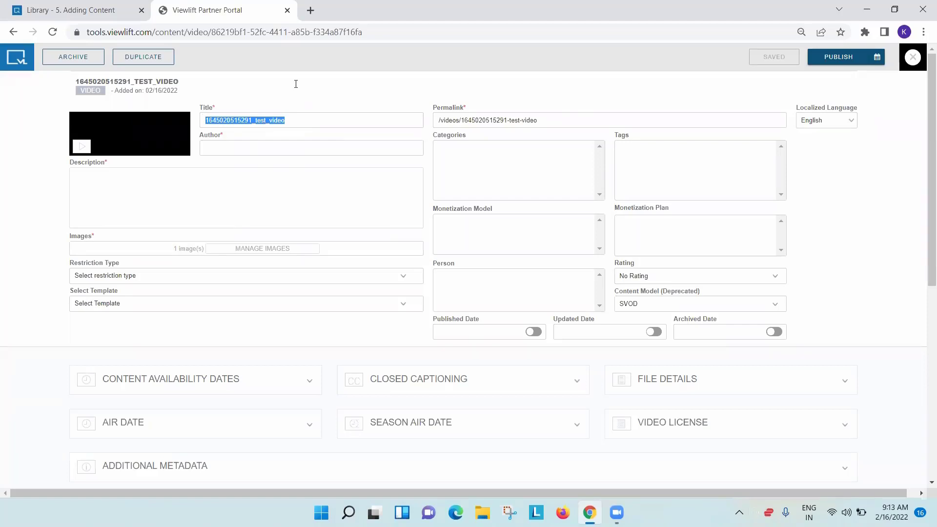
key(BackSpace)
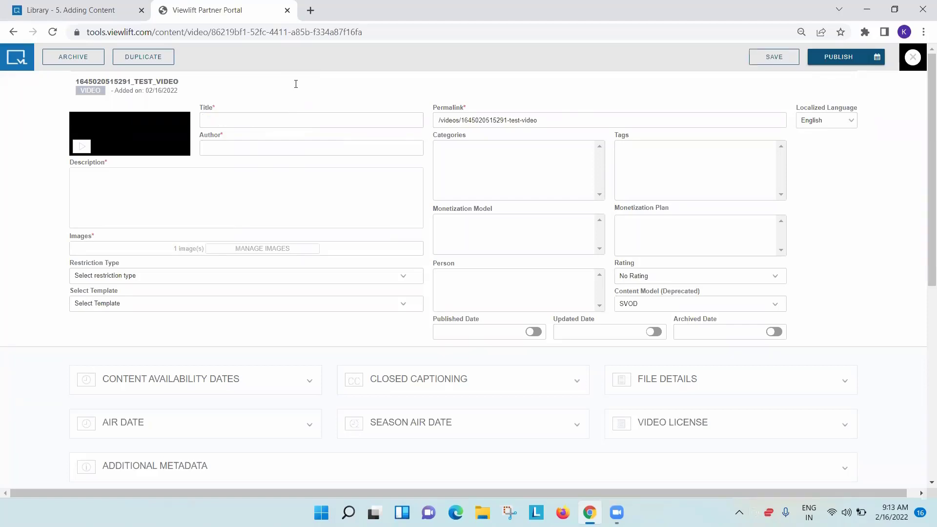
text(My Video)
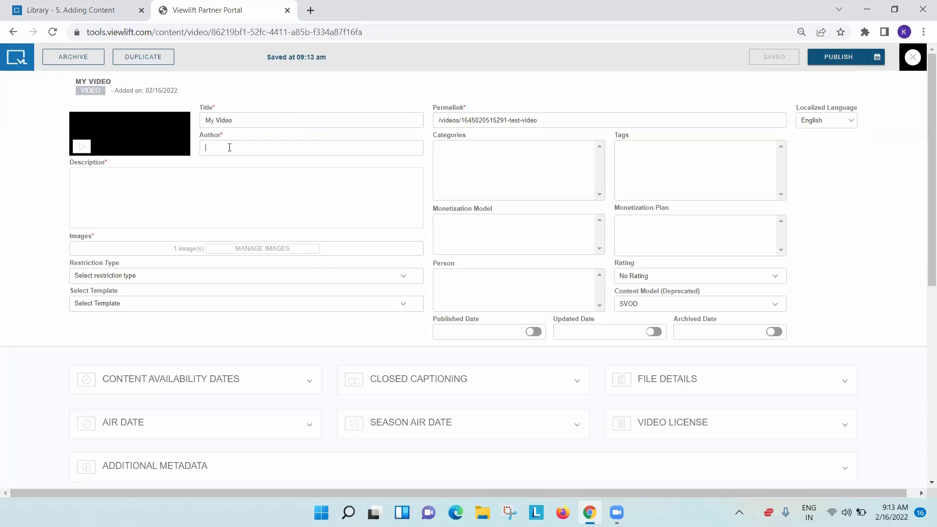
Step: Fill in the author's name and set the video description to "This is my Video"
click(229, 147)
text(Mrinal)
click(197, 192)
text(My Vi)
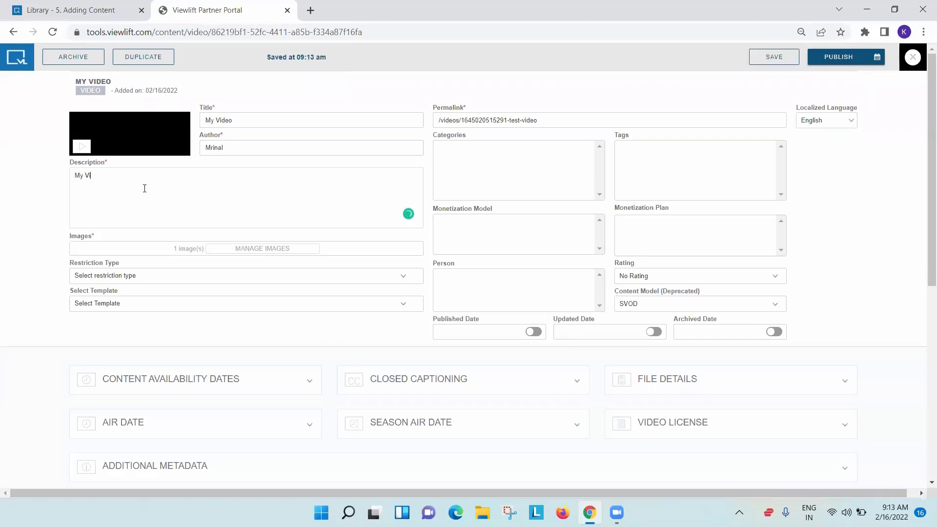
key(BackSpace)
key(BackSpace)
key(BackSpace)
text(Te)
key(BackSpace)
key(BackSpace)
key(BackSpace)
key(BackSpace)
text(This is my Video)
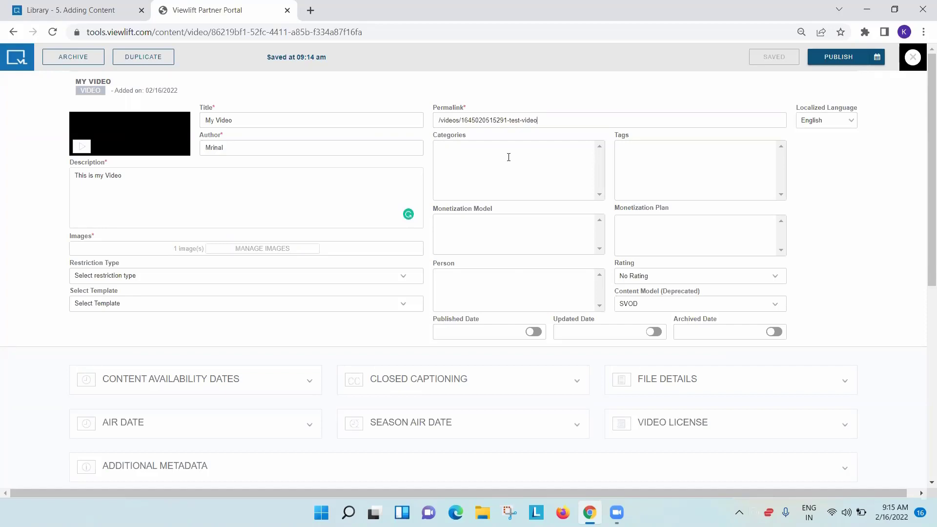
Step: Assign the categories Drama and Drama1 to the video
click(481, 160)
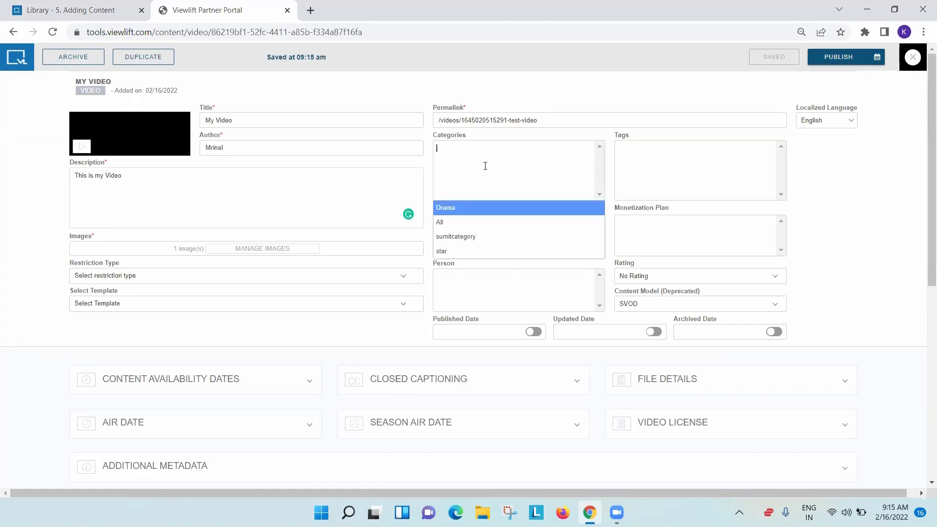
text(D)
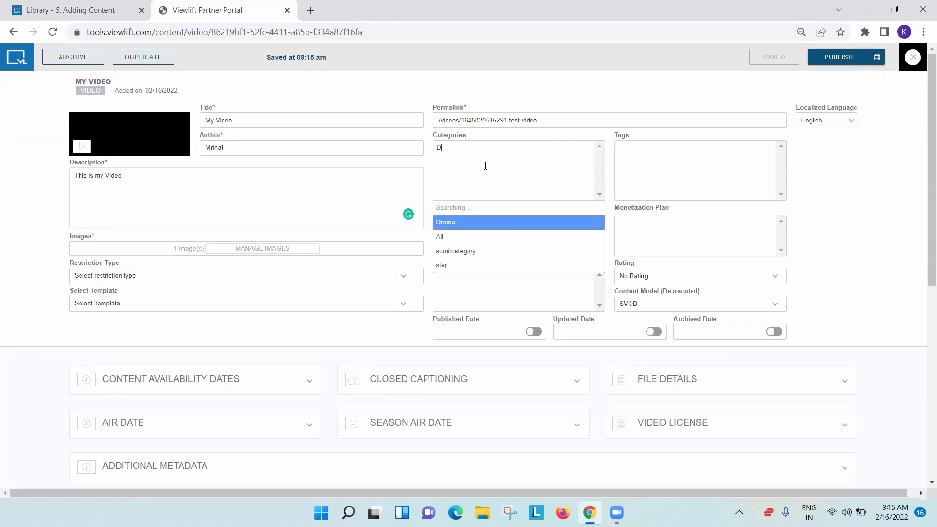
text(rama)
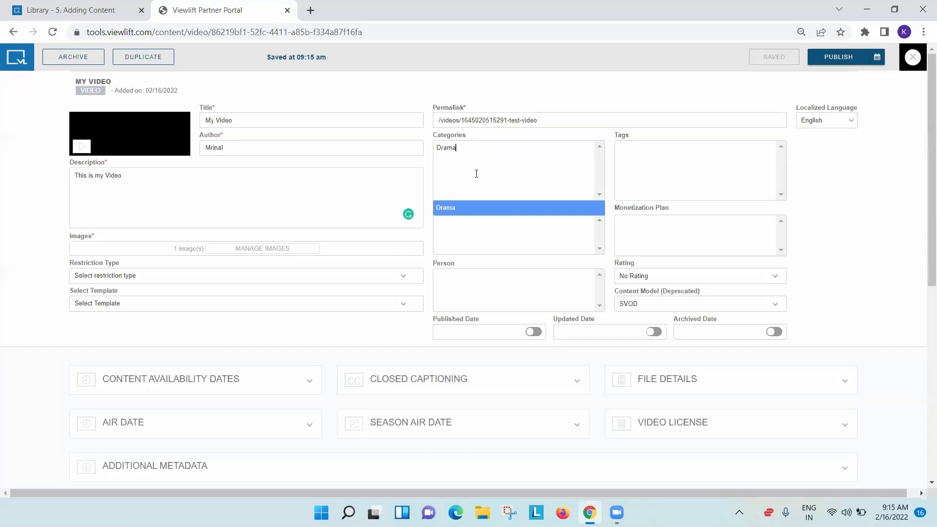
click(457, 211)
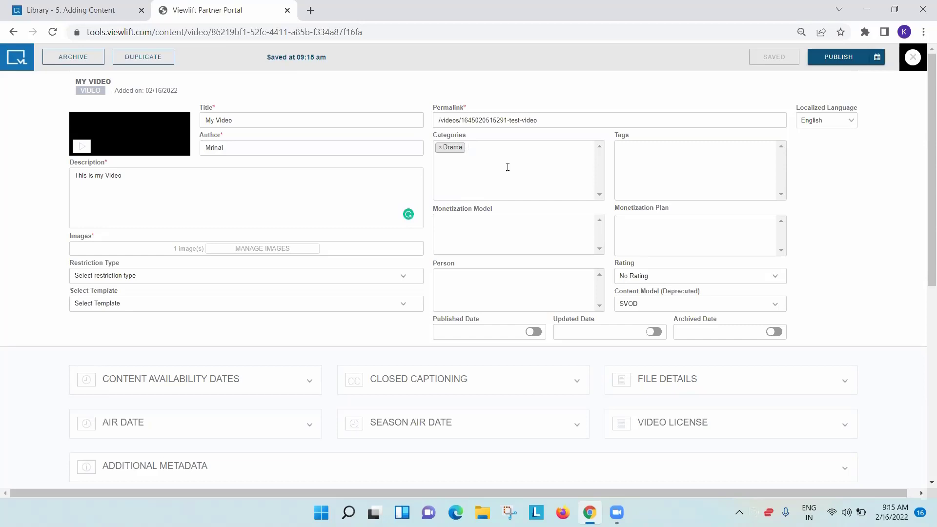
text(D)
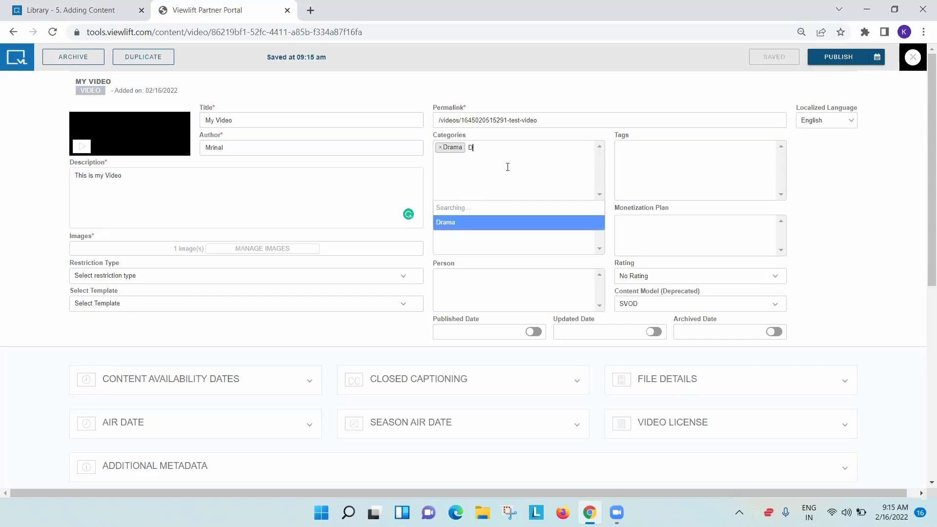
text(rama)
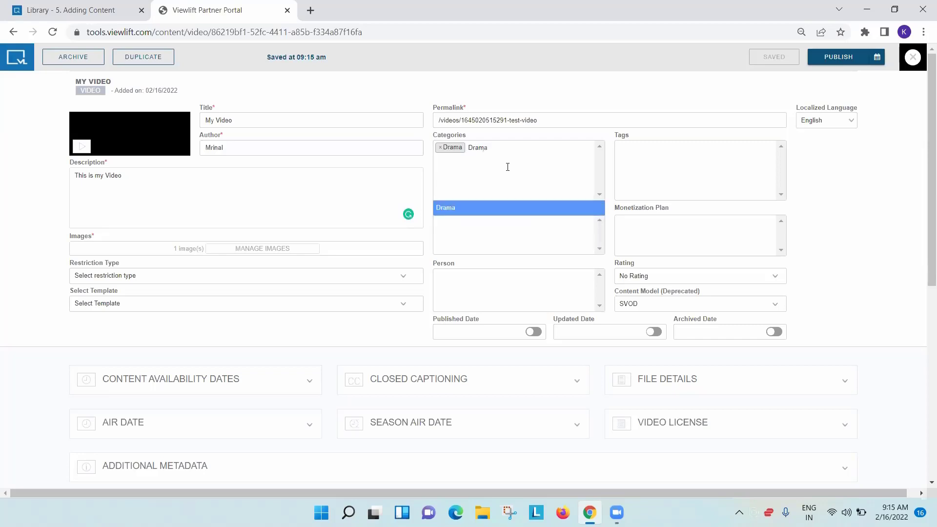
text(1)
click(459, 209)
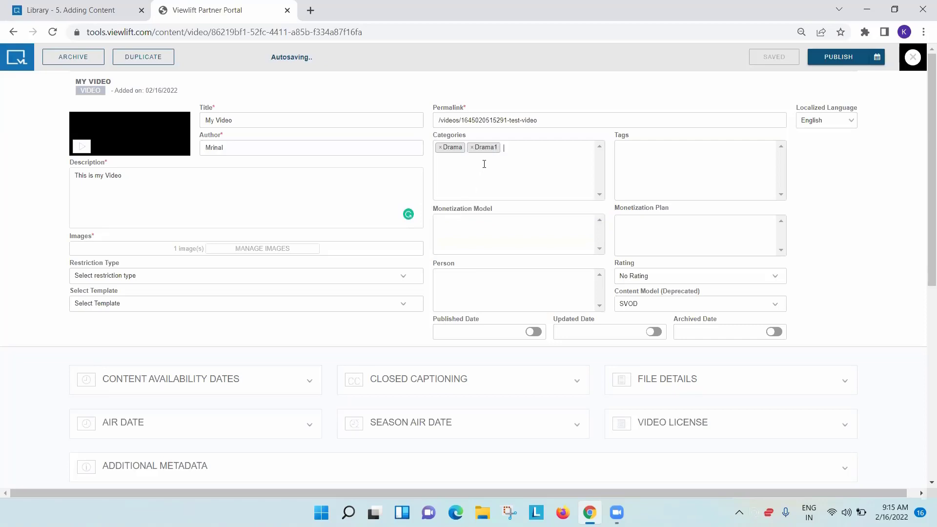
click(534, 169)
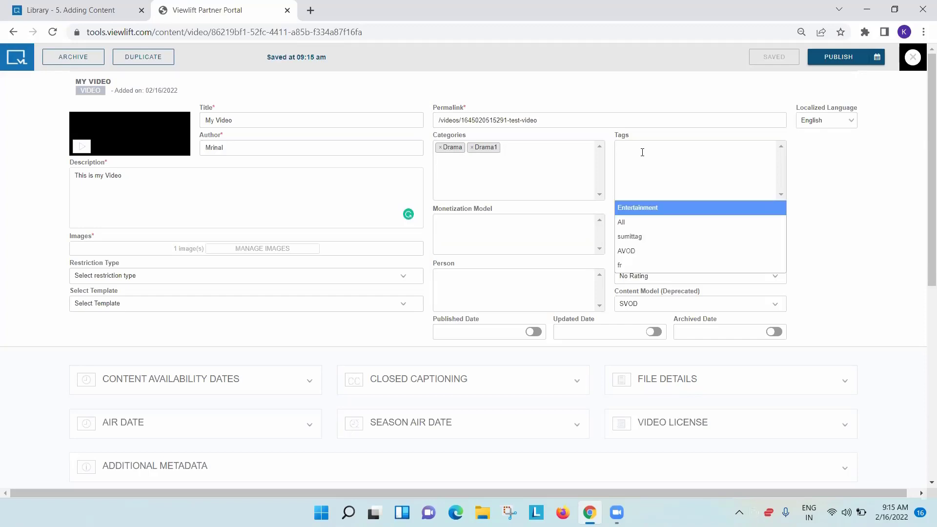
Step: Add the Entertainment tag to the video
text(E)
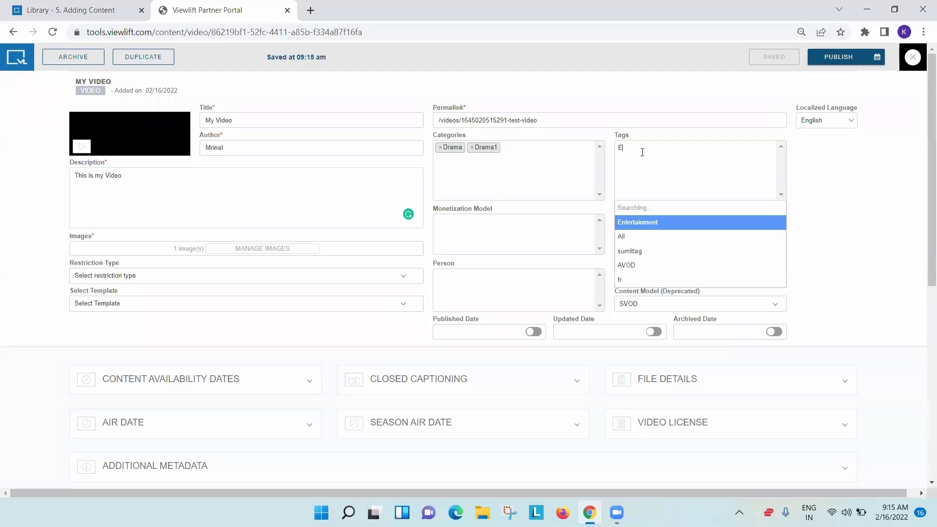
text(nterta)
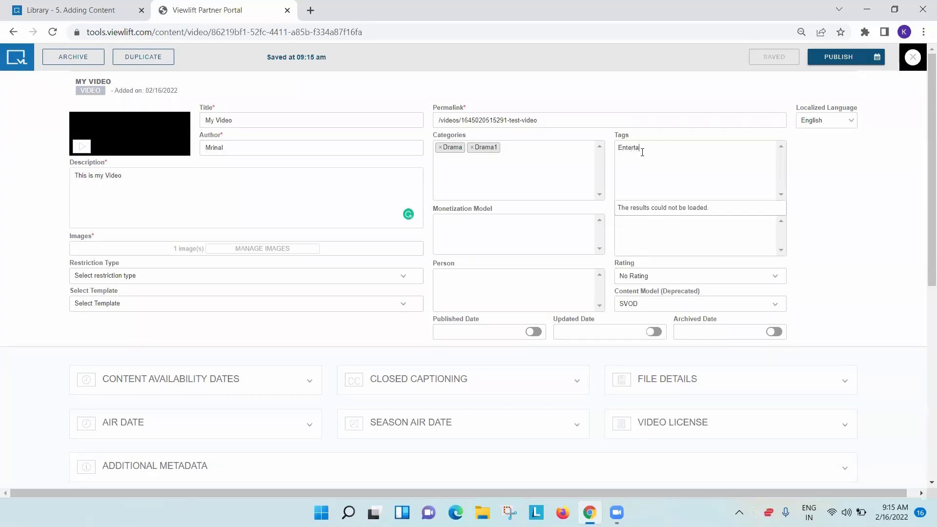
text(lnment)
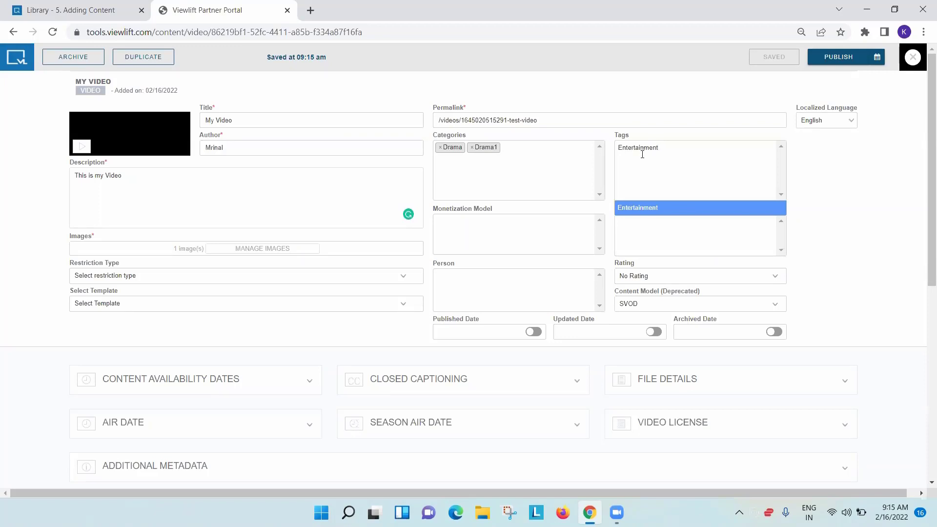
click(650, 214)
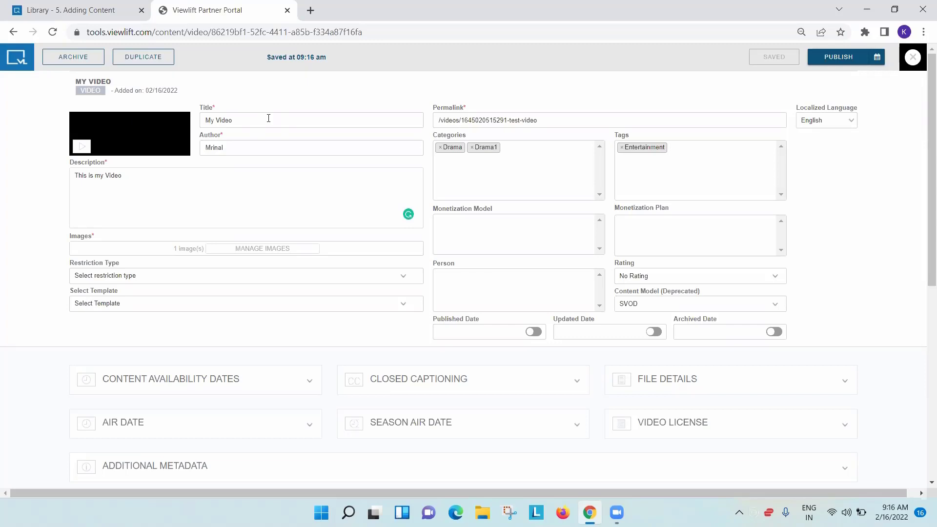
Step: Open the video's image manager and highlight the 16:9 Landscape (1920 x 1080) label
scroll(298, 180, down, 1)
scroll(299, 179, up, 1)
click(257, 251)
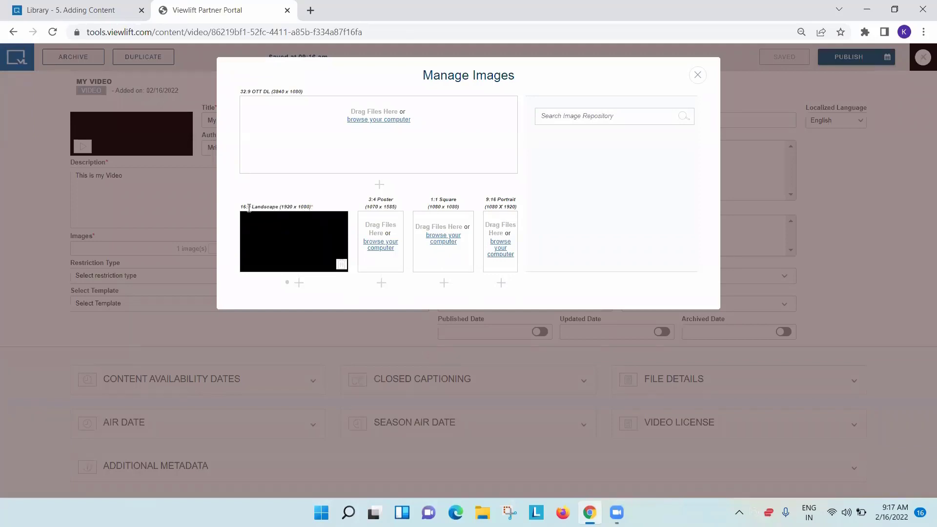
drag(239, 207, 319, 210)
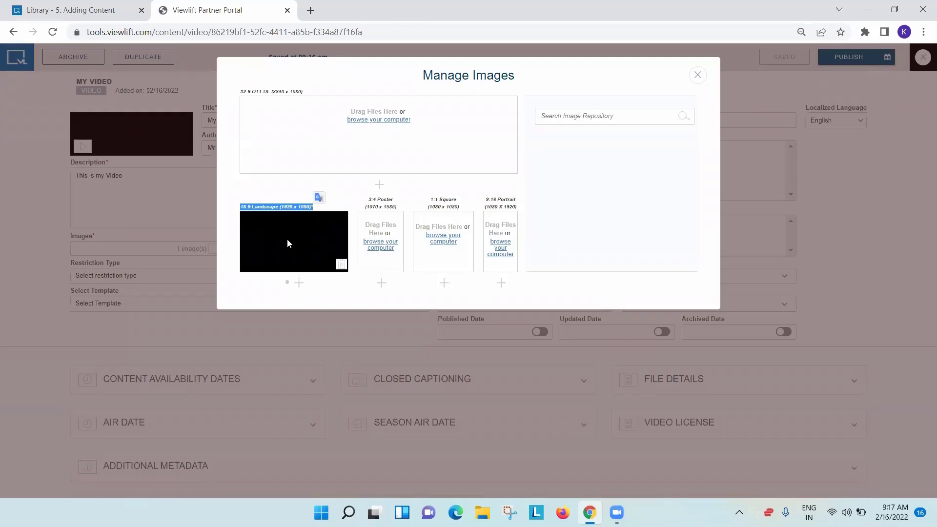
Step: Examine the empty extra slot for a 16:9 Landscape image, browse the computer for a file, and cancel the file selection
click(300, 288)
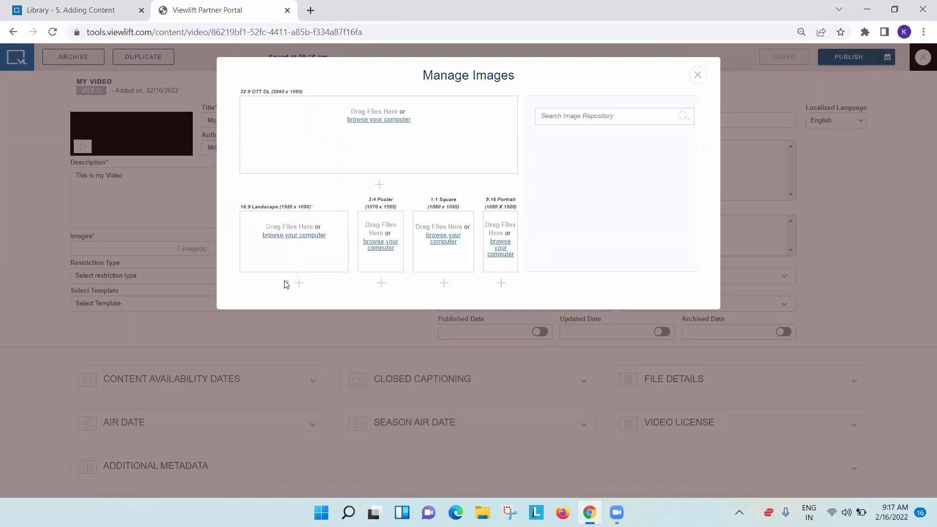
click(286, 283)
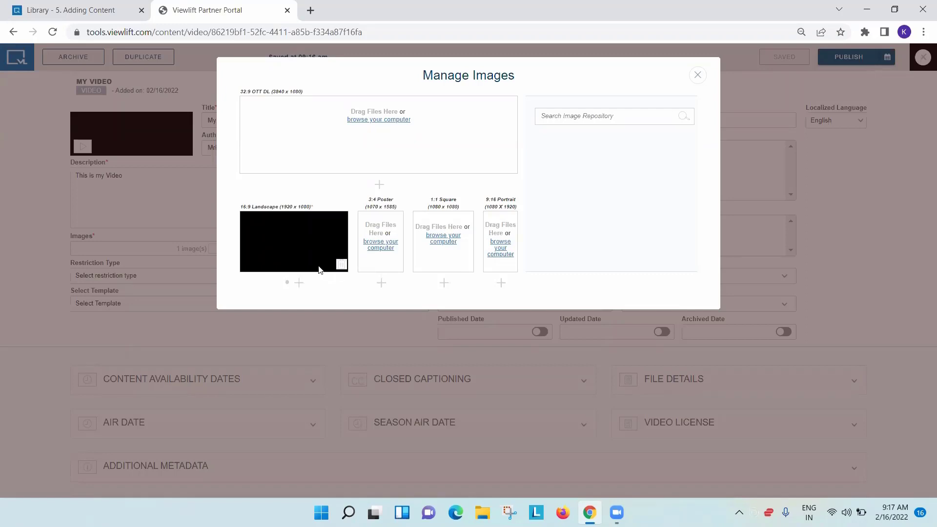
click(299, 286)
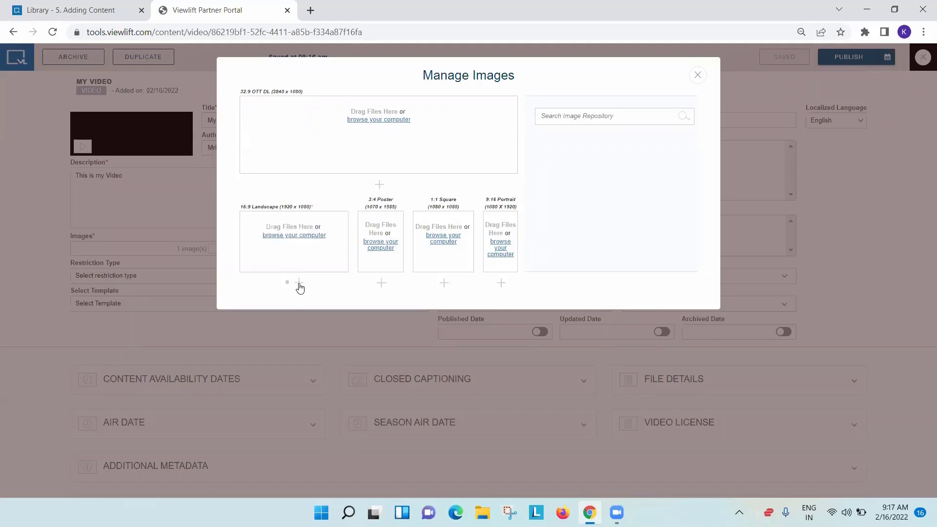
click(290, 238)
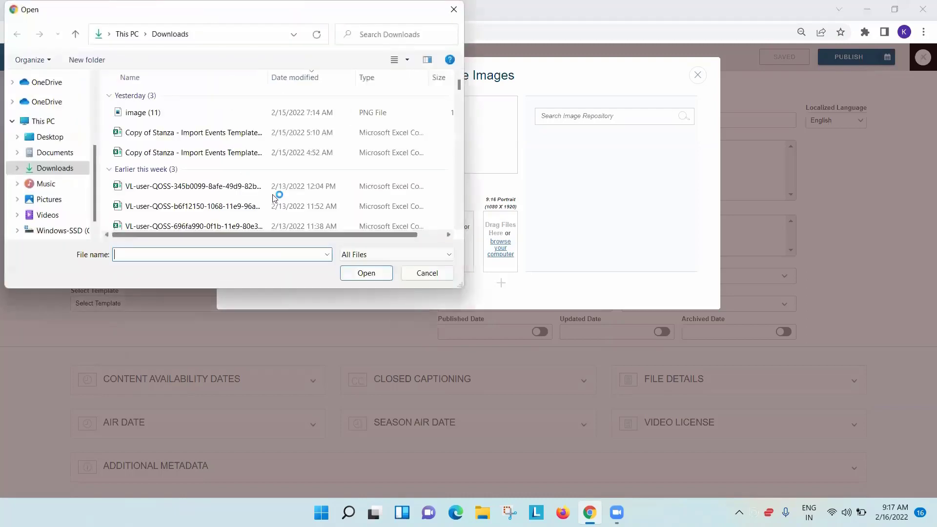
click(420, 274)
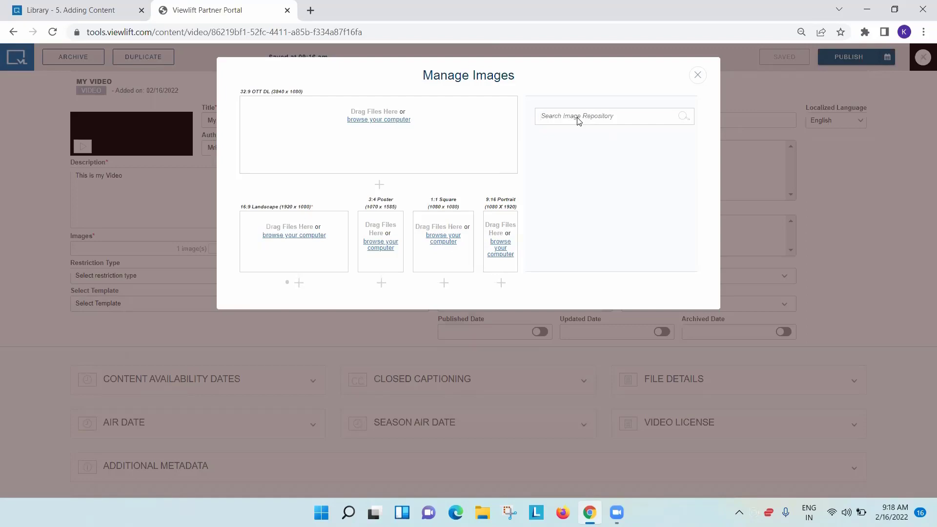
Step: Search the image repository for "image", and close the image manager
text(image)
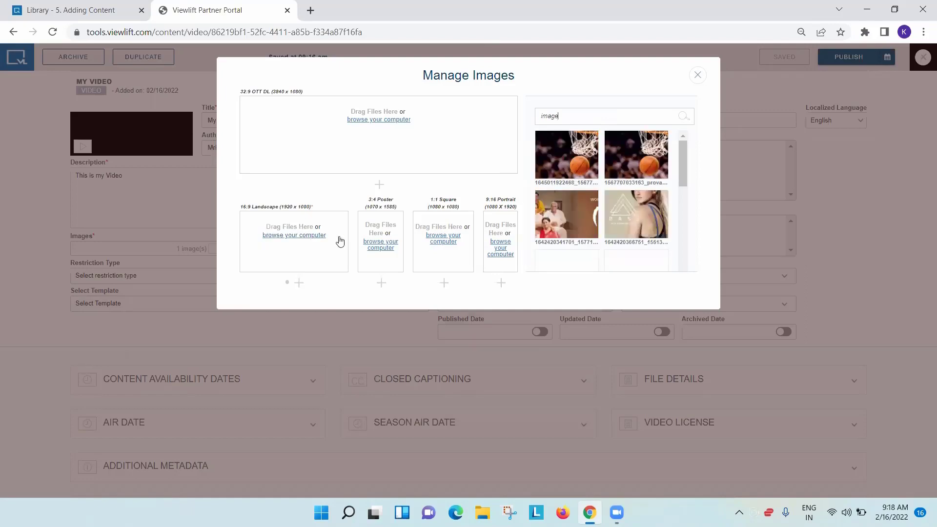
mouse_move(581, 156)
mouse_down()
mouse_move(370, 205)
mouse_move(321, 230)
mouse_move(582, 156)
mouse_up()
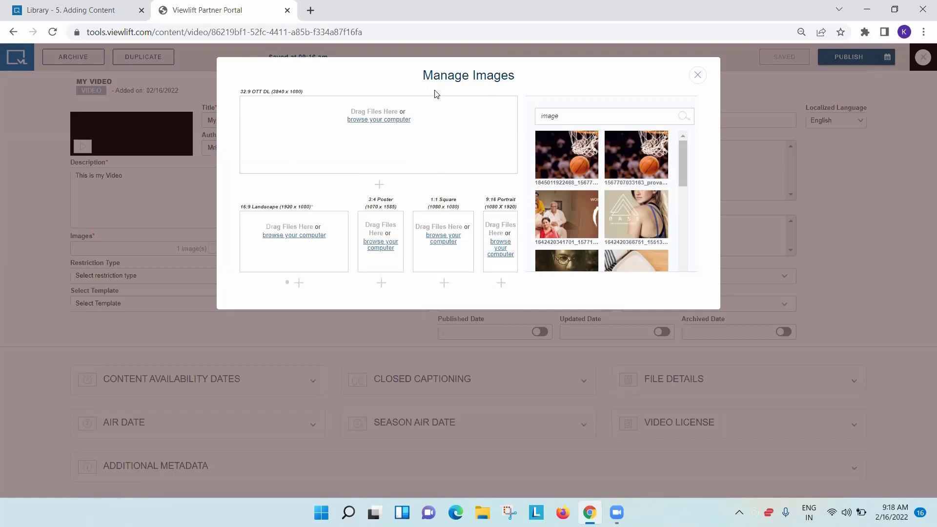
click(698, 77)
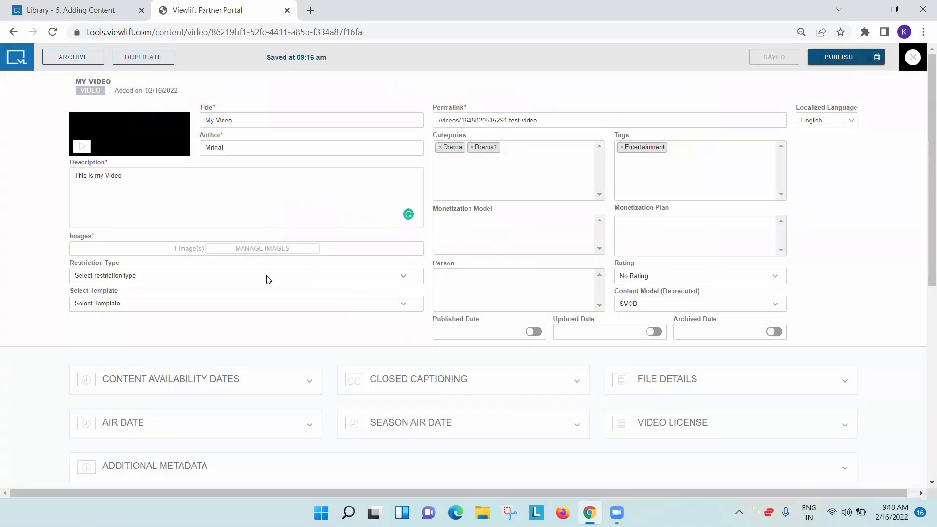
Step: Try the Disallow restriction type for the video, and set Restriction Type to Allow
scroll(200, 242, down, 1)
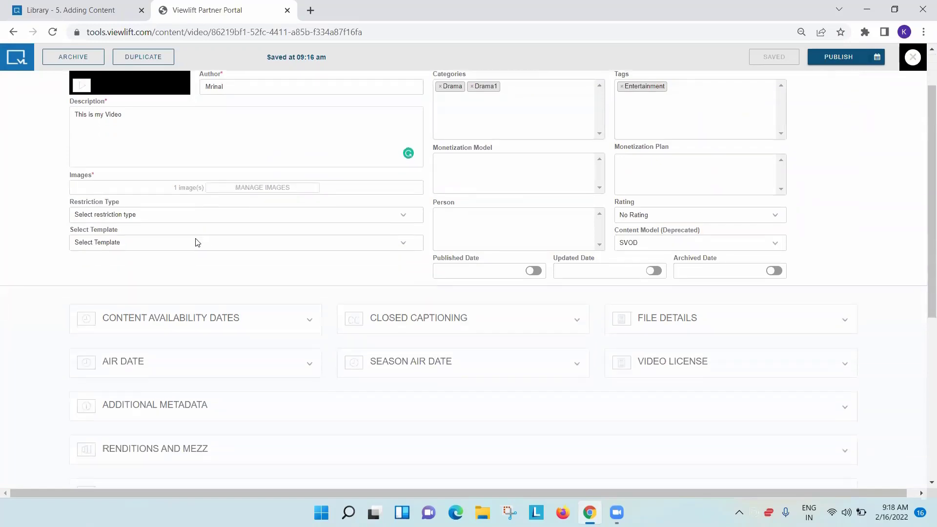
click(122, 218)
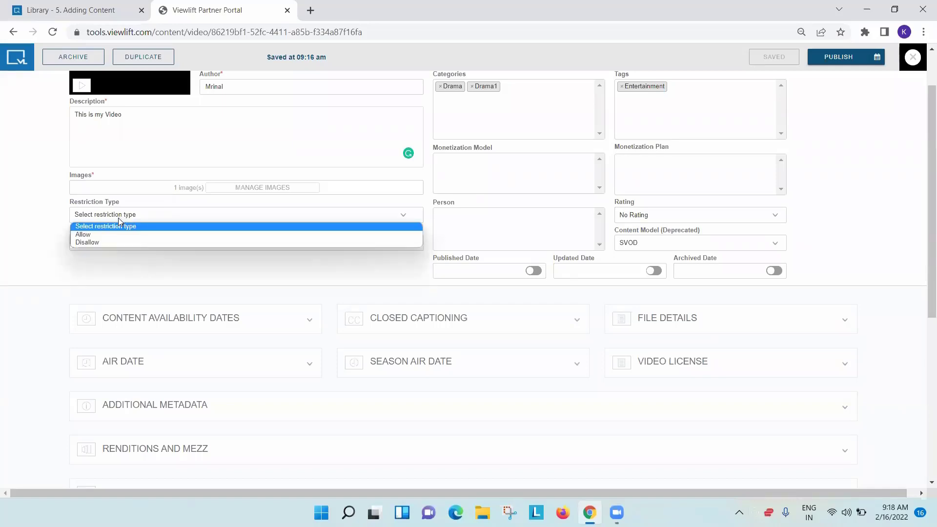
click(100, 237)
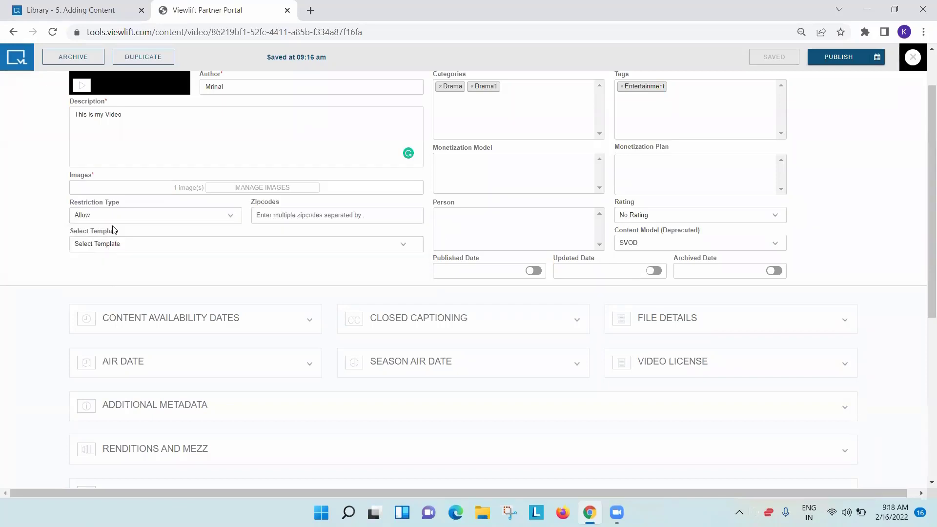
click(125, 219)
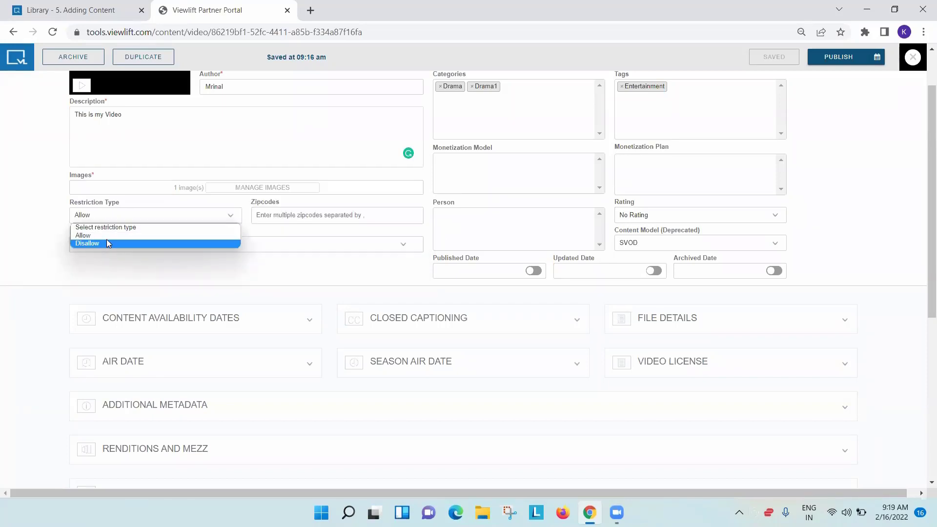
click(108, 243)
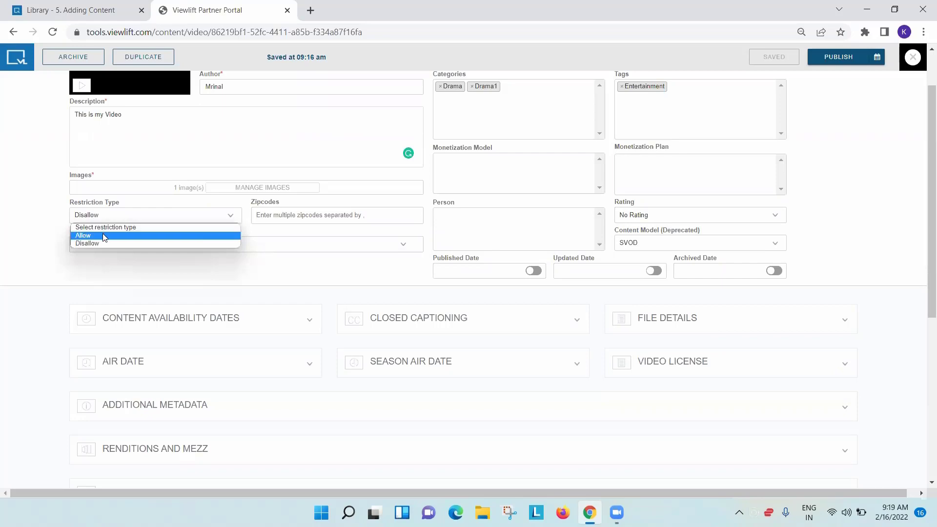
click(104, 235)
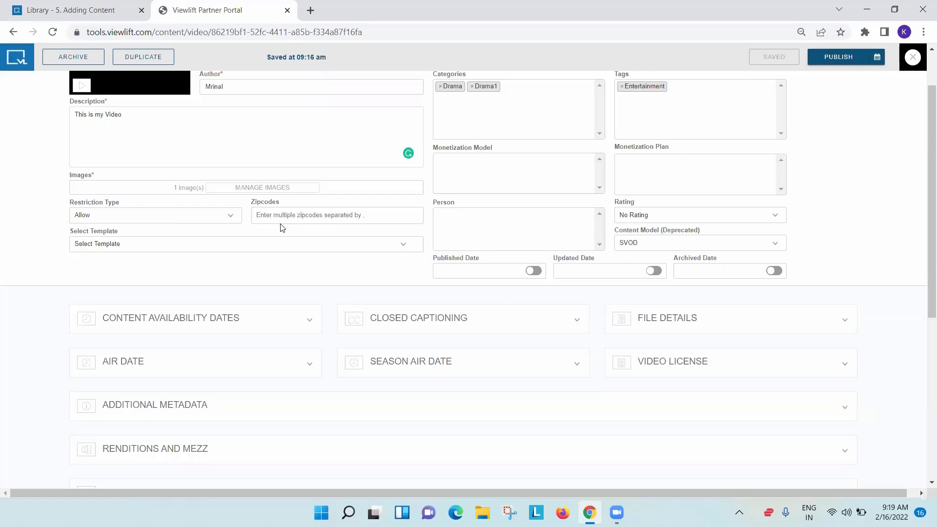
Step: Try the Disallow restriction type for the video, and reset Restriction Type to the blank "Select restriction type" option
scroll(197, 226, up, 1)
scroll(197, 225, up, 2)
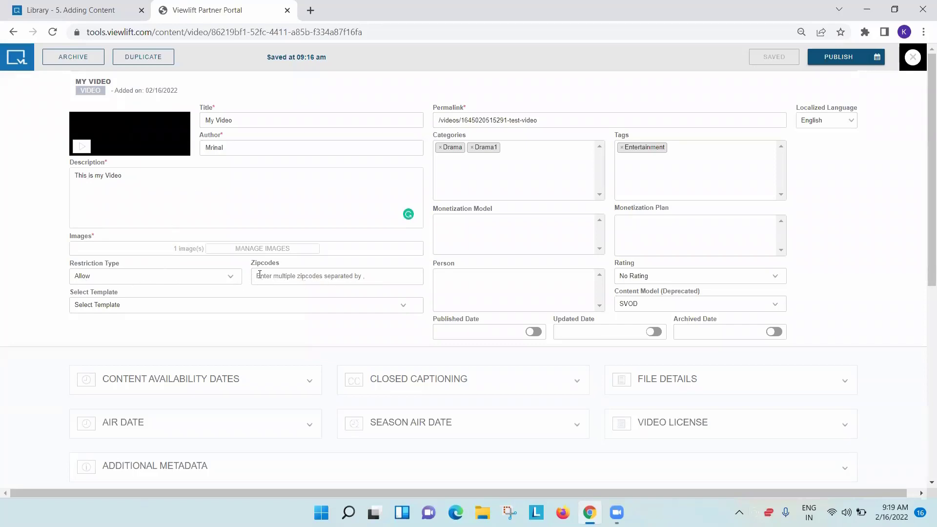
click(168, 274)
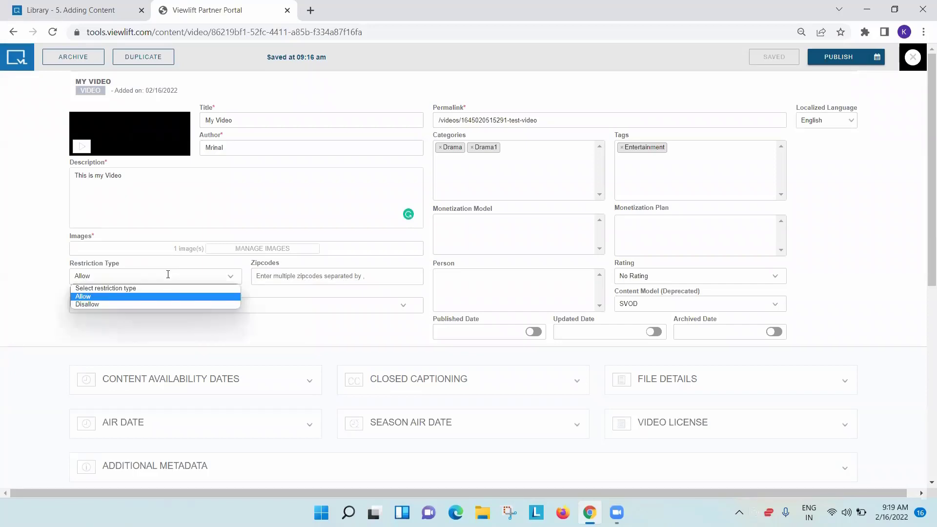
click(134, 303)
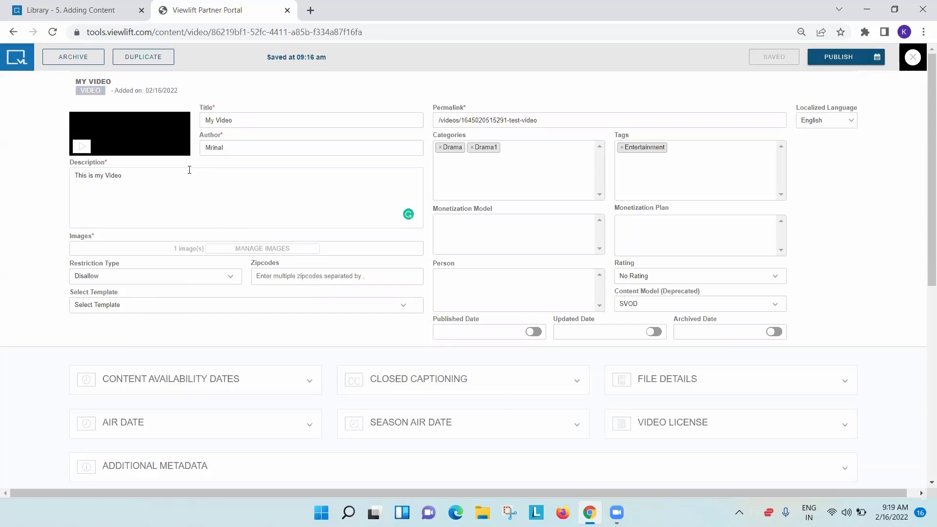
click(172, 276)
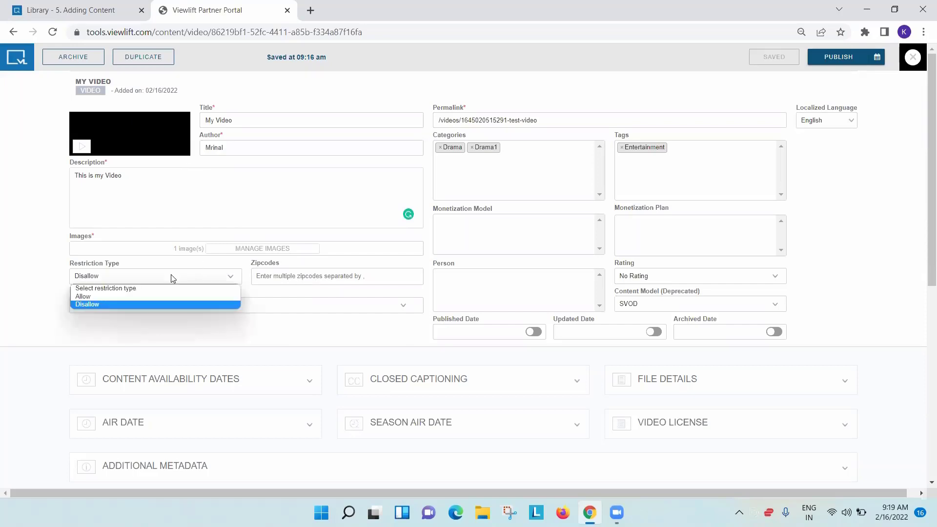
click(153, 287)
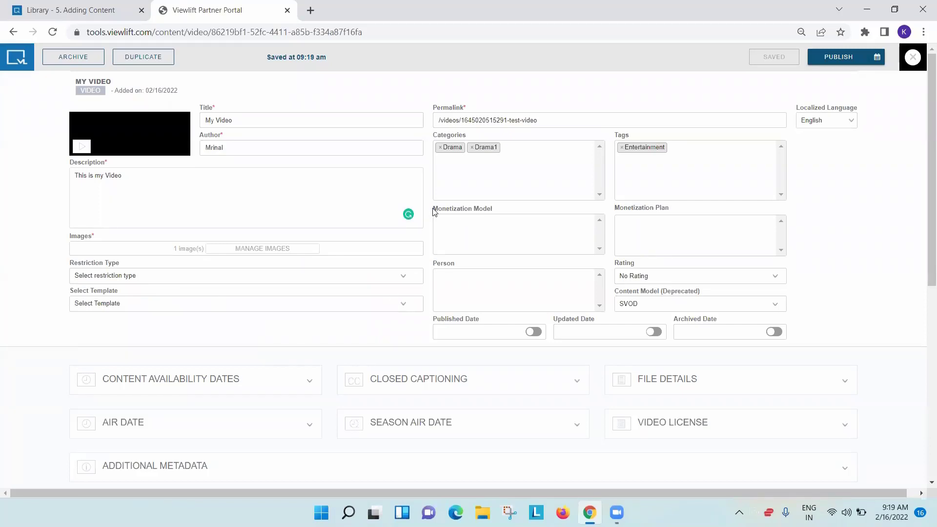
Step: Try the FREE monetization model with the Test Free monetization plan, and remove the FREE model from the video
drag(433, 210, 493, 213)
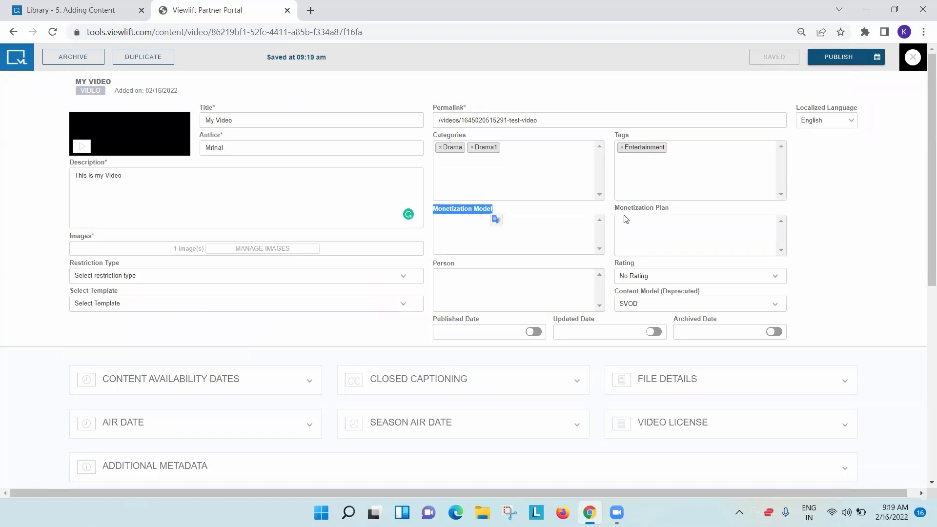
drag(614, 211, 670, 211)
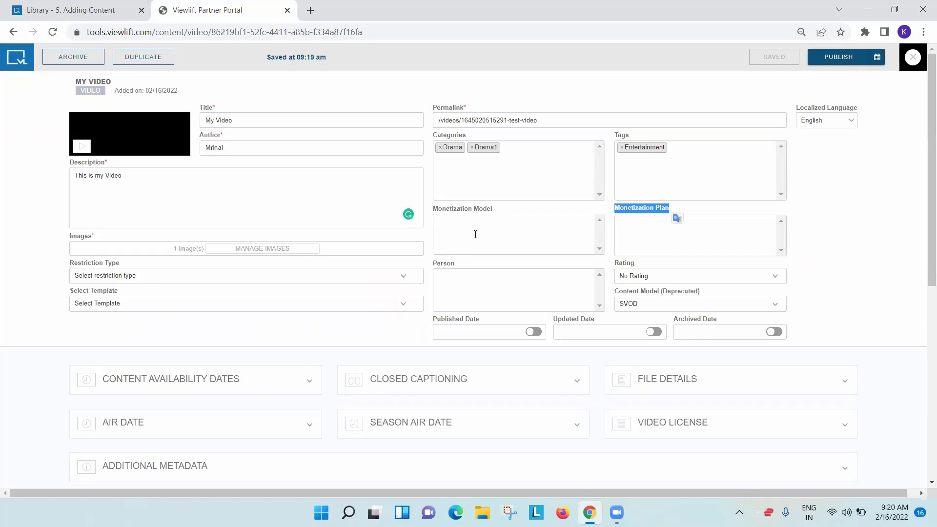
click(472, 234)
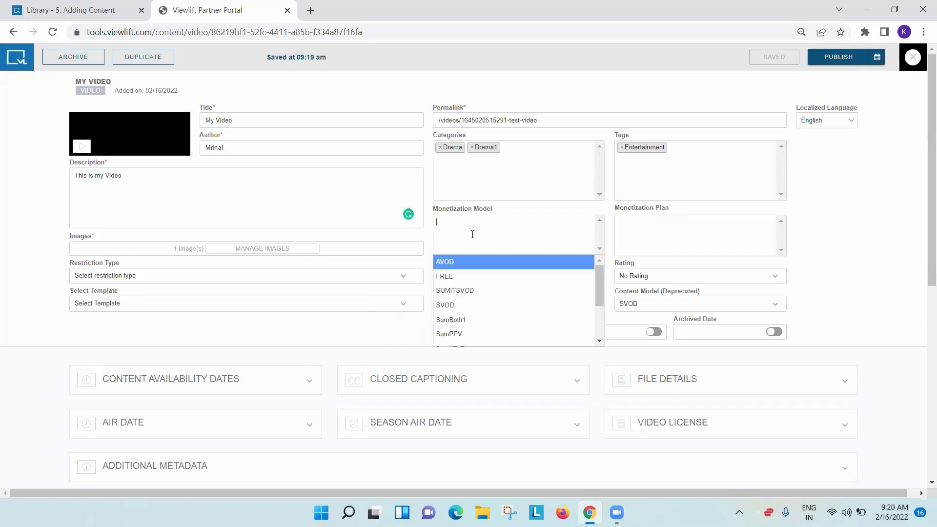
click(459, 276)
click(656, 238)
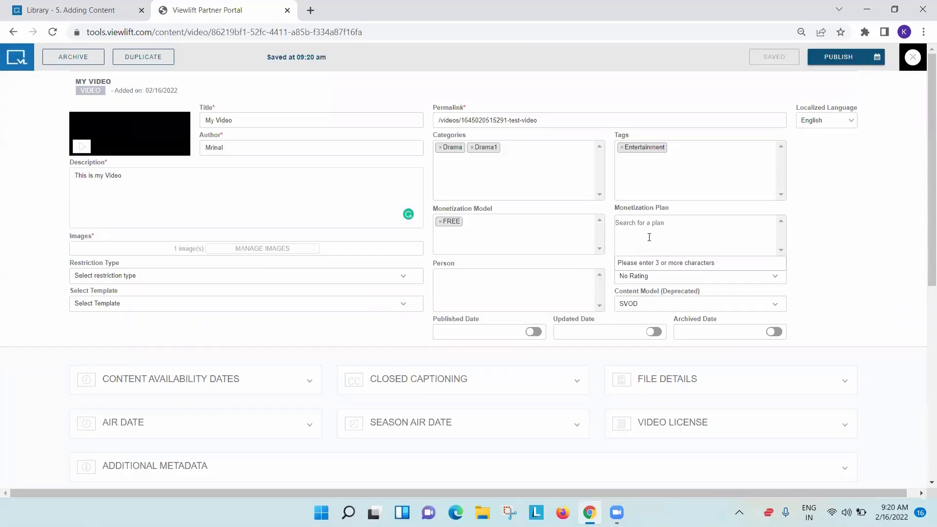
text(Free)
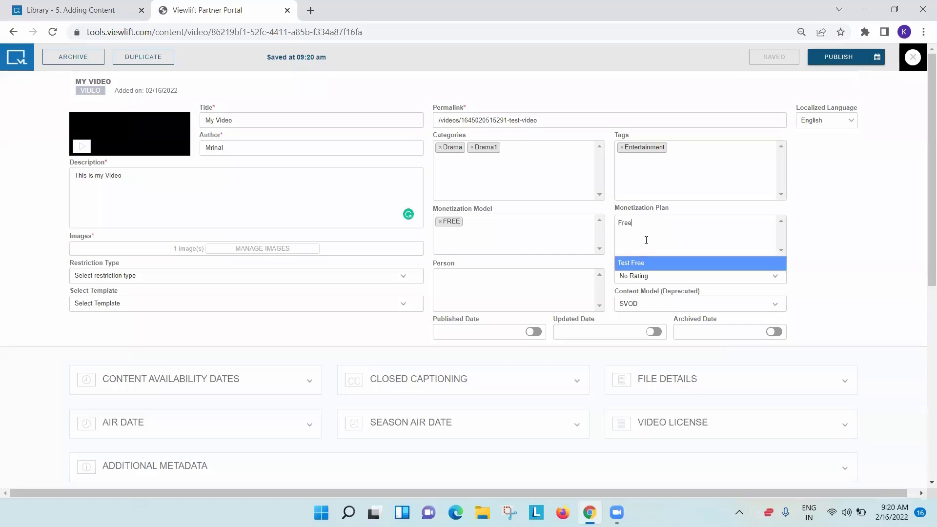
click(644, 264)
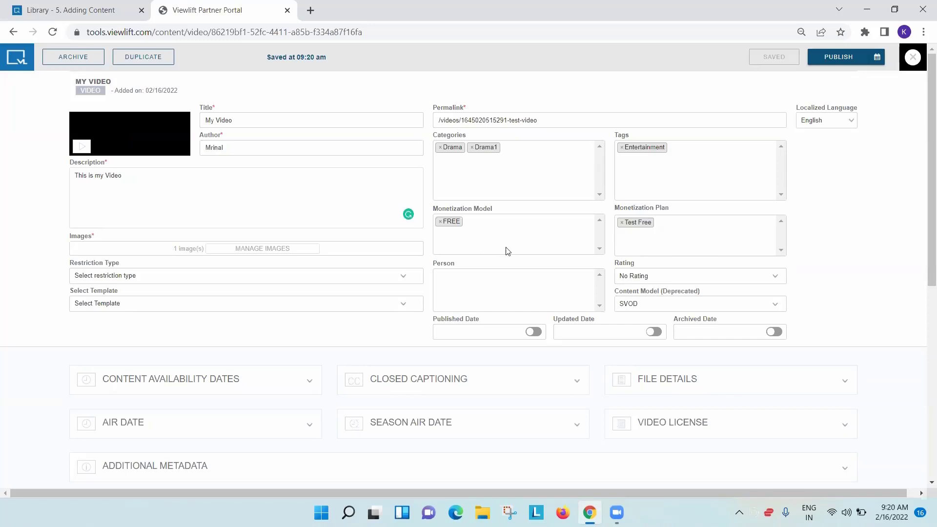
click(439, 222)
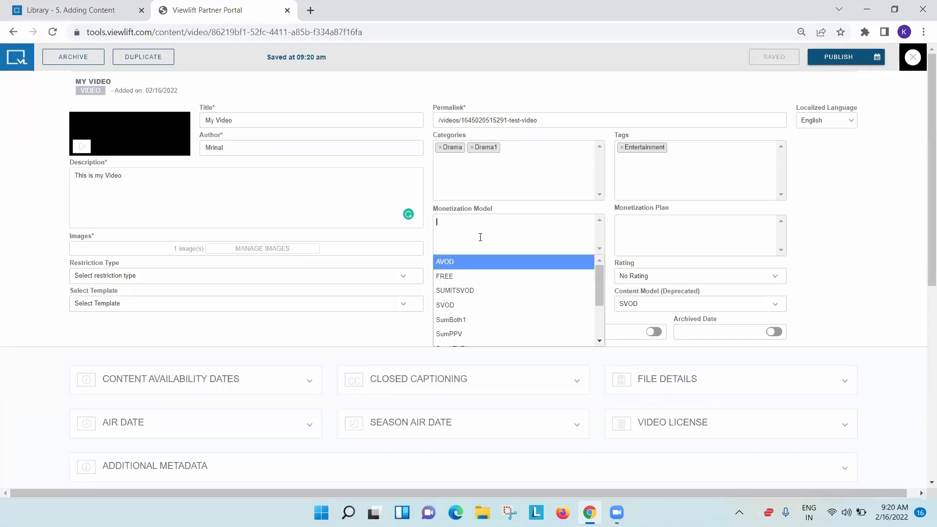
Step: Assign the SVOD and TVOD monetization models to the video
click(456, 305)
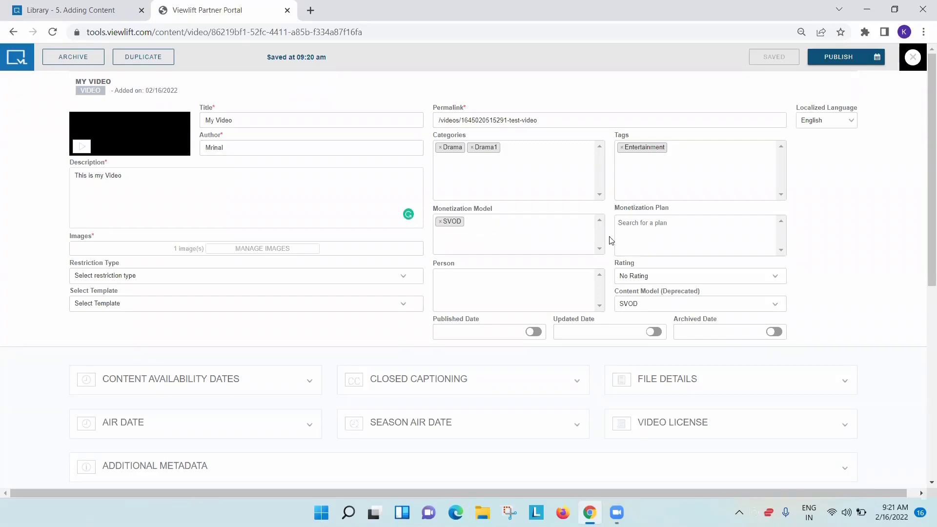
click(498, 223)
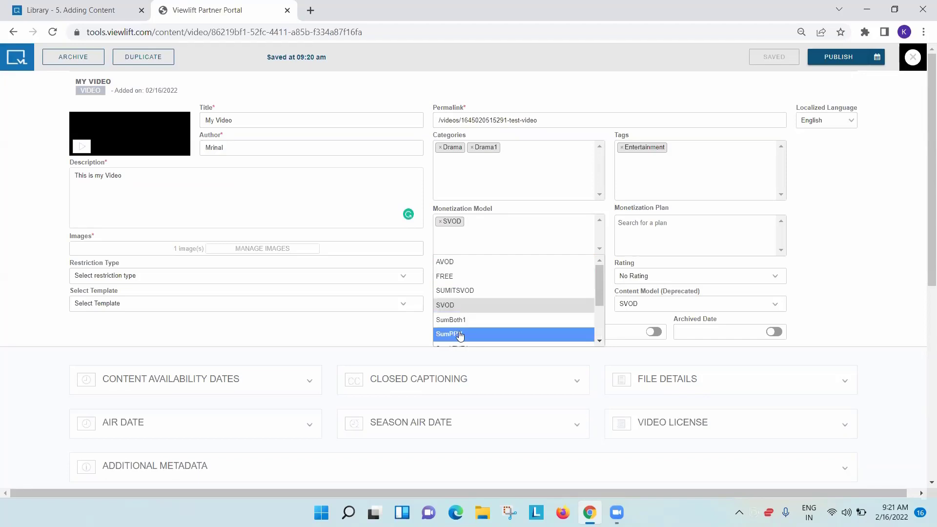
scroll(469, 324, down, 2)
click(466, 296)
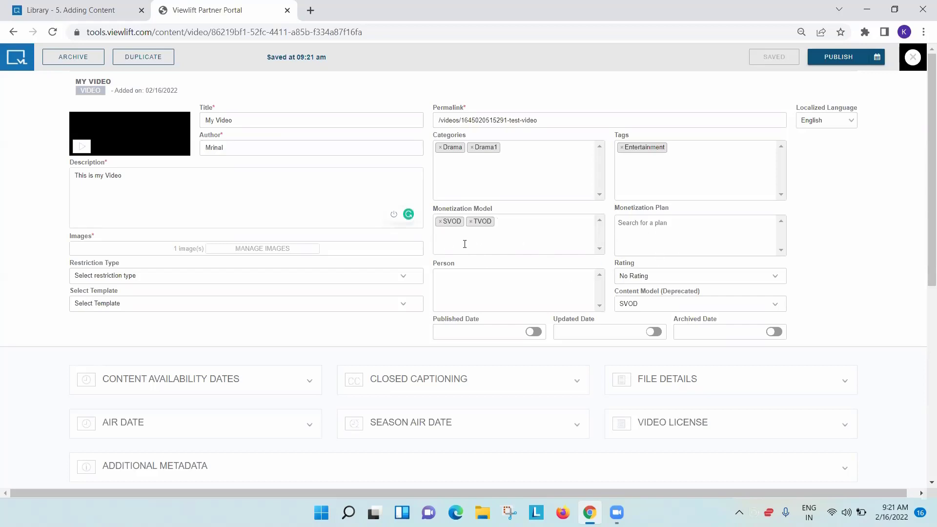
Step: Search the monetization plans for "all" and assign the All SVOD plan to the video
click(653, 235)
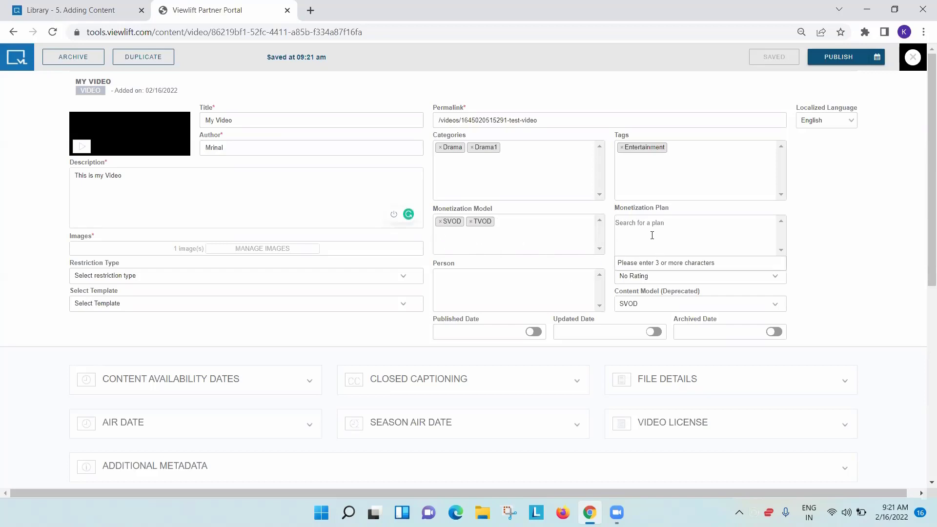
text(all)
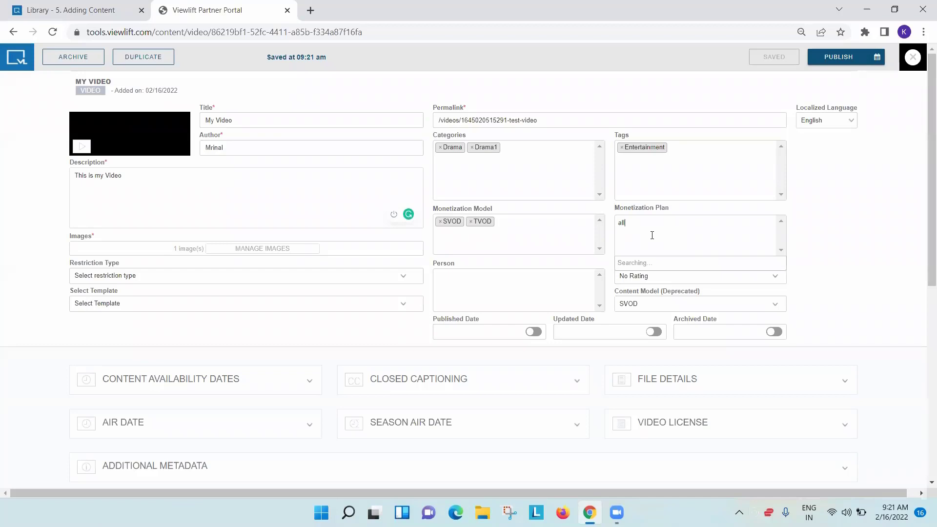
click(647, 263)
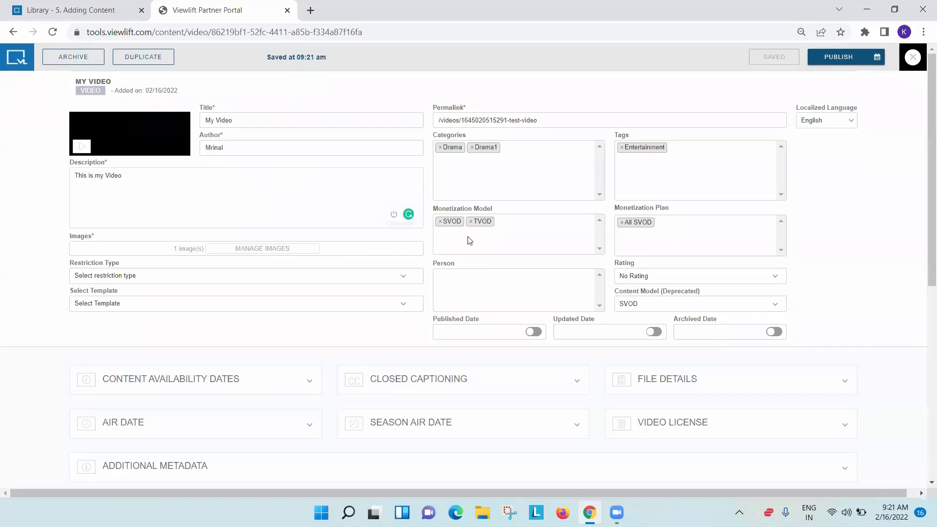
click(683, 224)
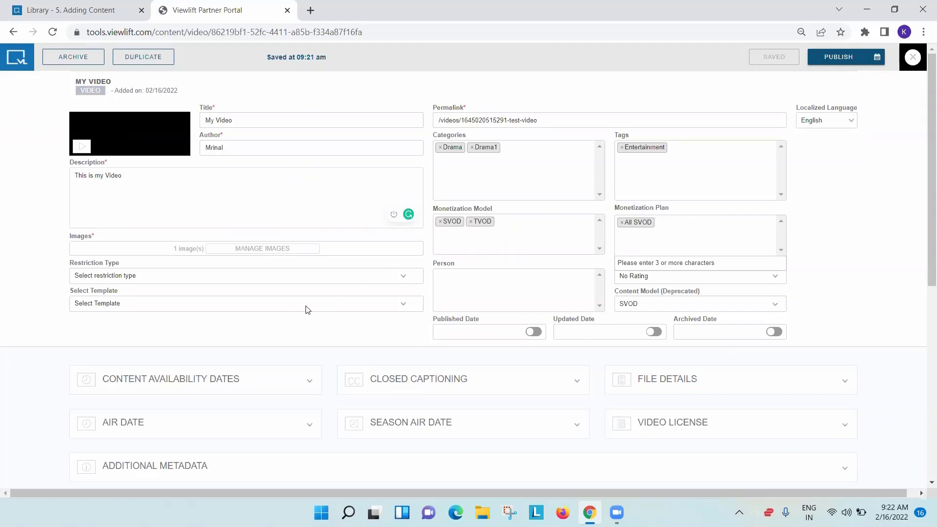
scroll(308, 310, down, 1)
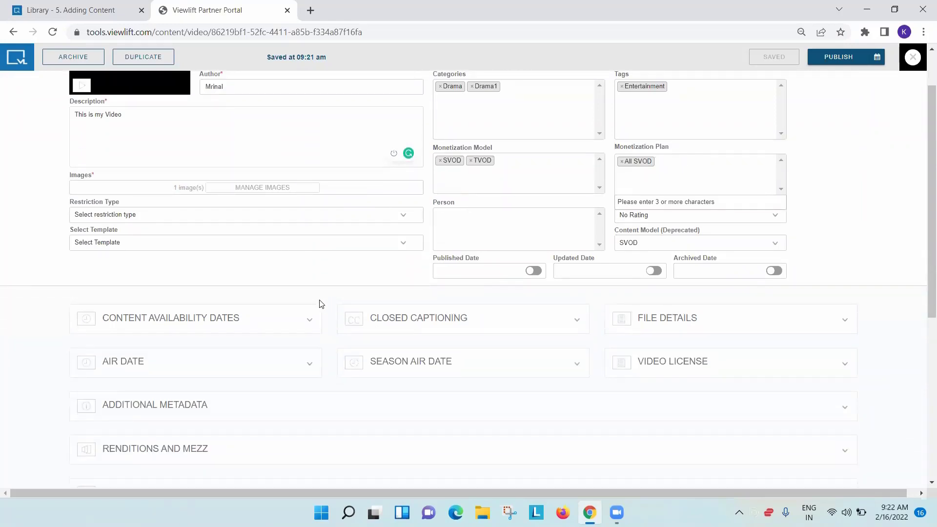
click(825, 200)
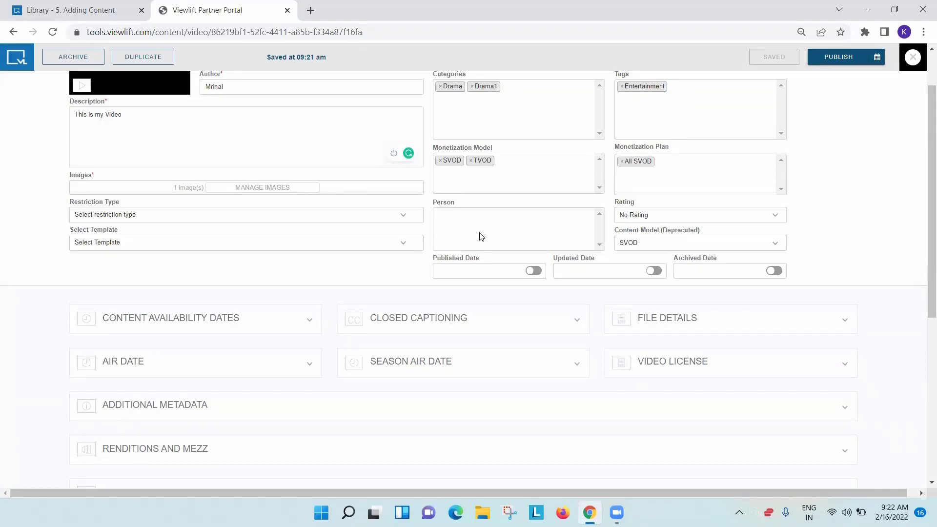
Step: Examine the choices offered for the video's Person field and the full list of Rating options without selecting any
scroll(479, 249, up, 2)
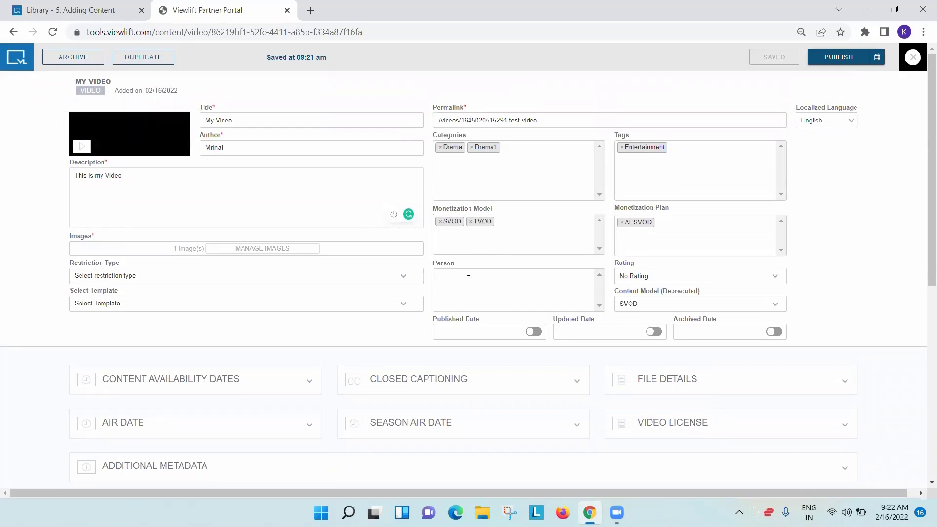
click(467, 277)
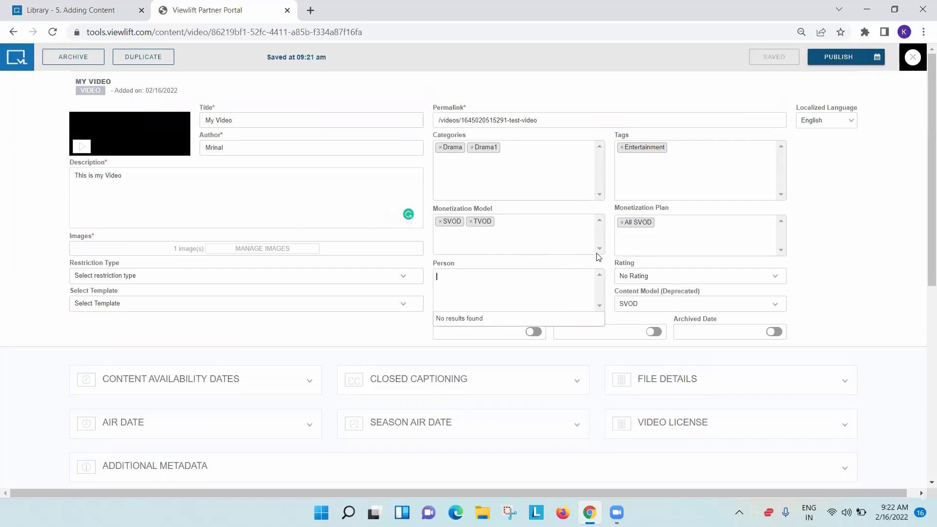
click(879, 253)
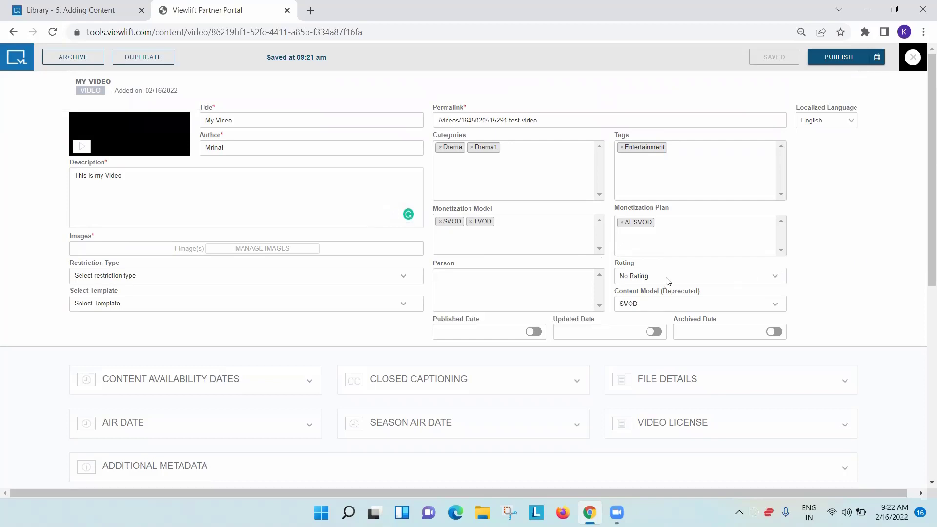
click(666, 278)
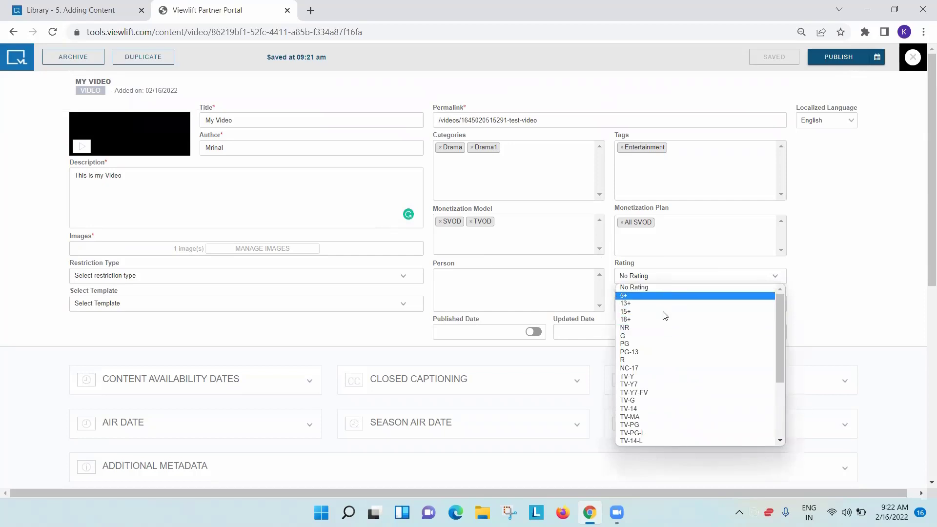
scroll(669, 351, down, 4)
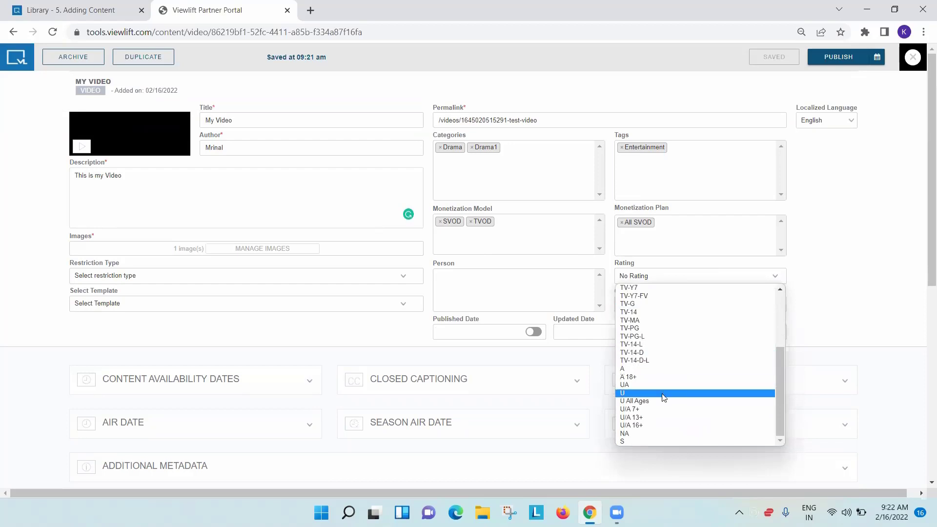
scroll(666, 314, up, 4)
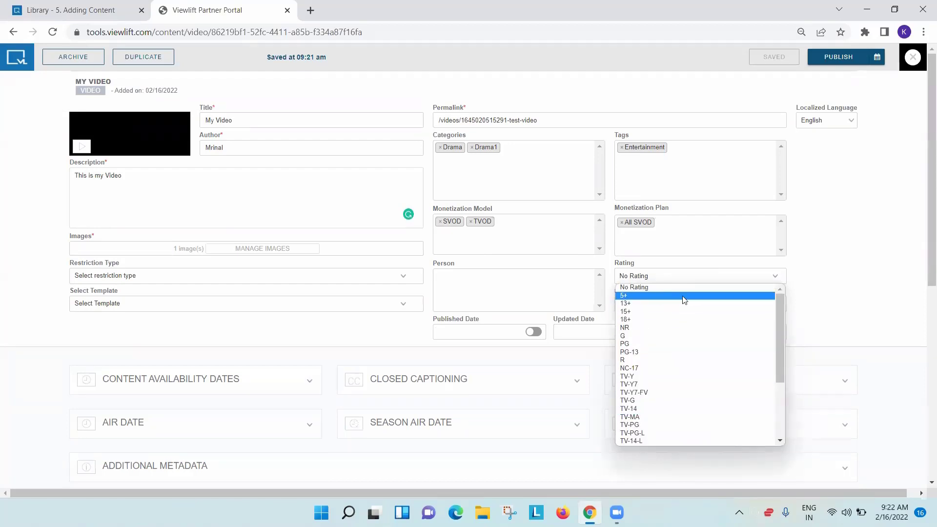
click(865, 259)
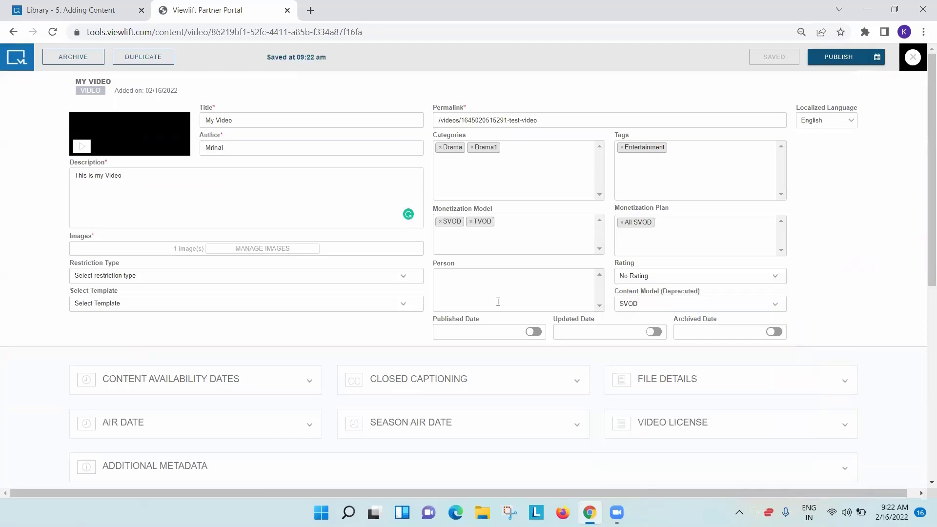
Step: Try the Published Date and Updated Date switches of the video
scroll(386, 295, down, 1)
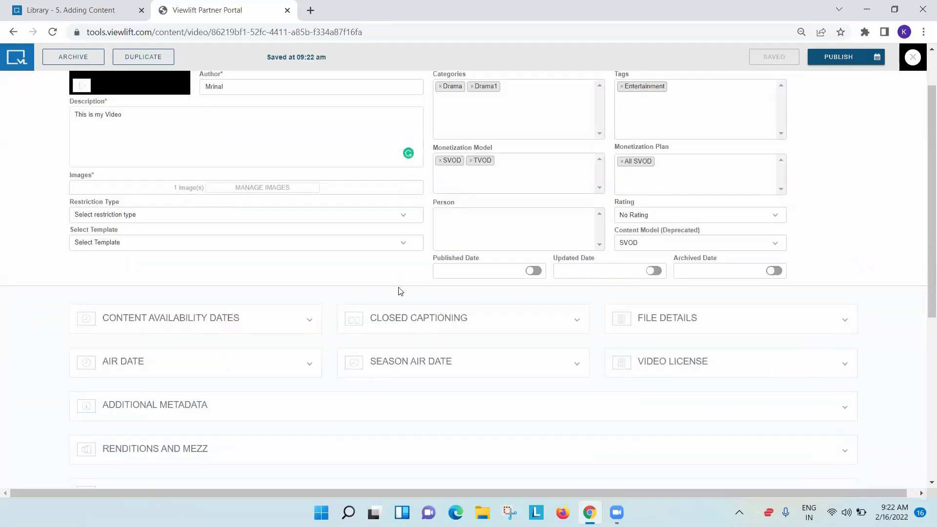
scroll(396, 284, up, 1)
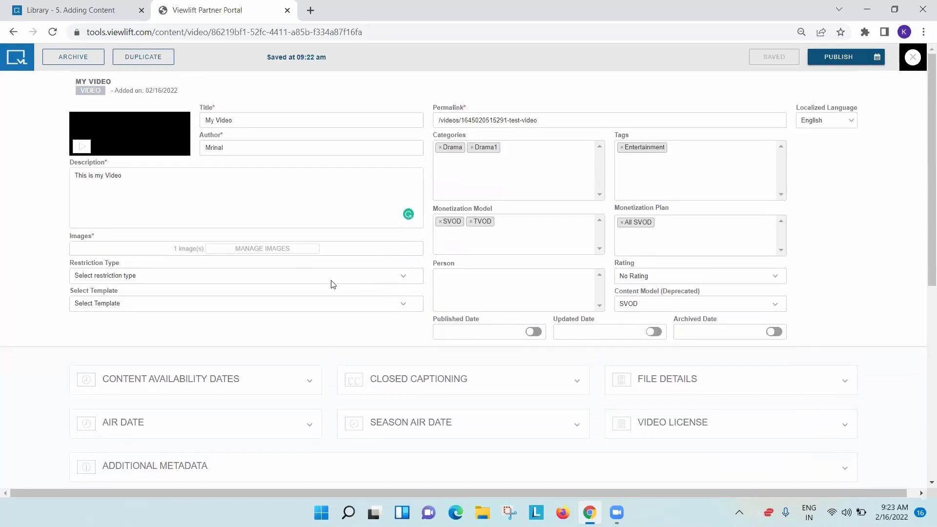
click(538, 334)
click(654, 333)
Step: Expand the video's Content Availability Dates section and set its start date to 02/19/2022
scroll(473, 320, down, 2)
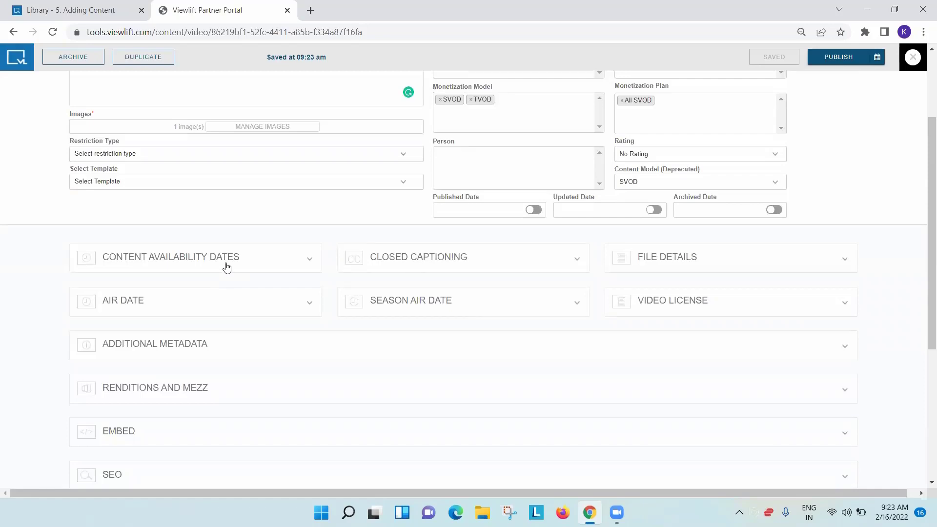
click(222, 266)
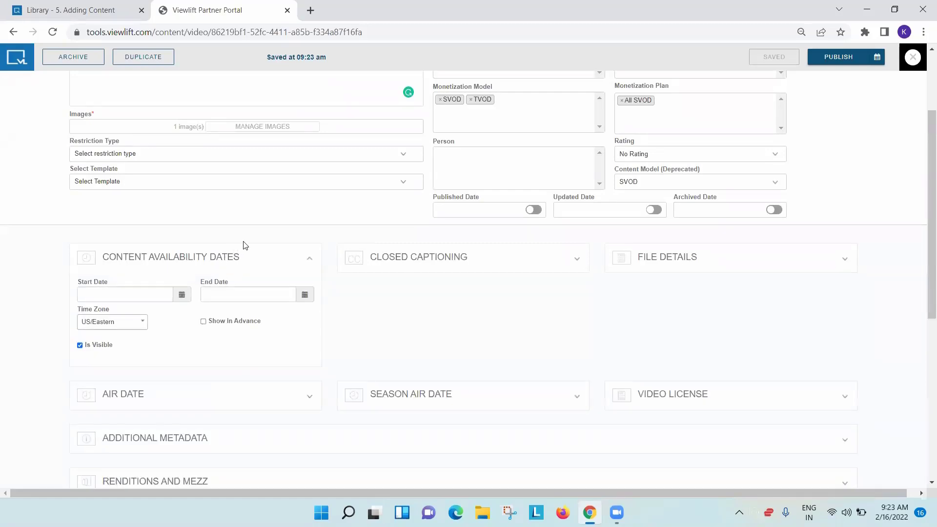
scroll(245, 245, up, 1)
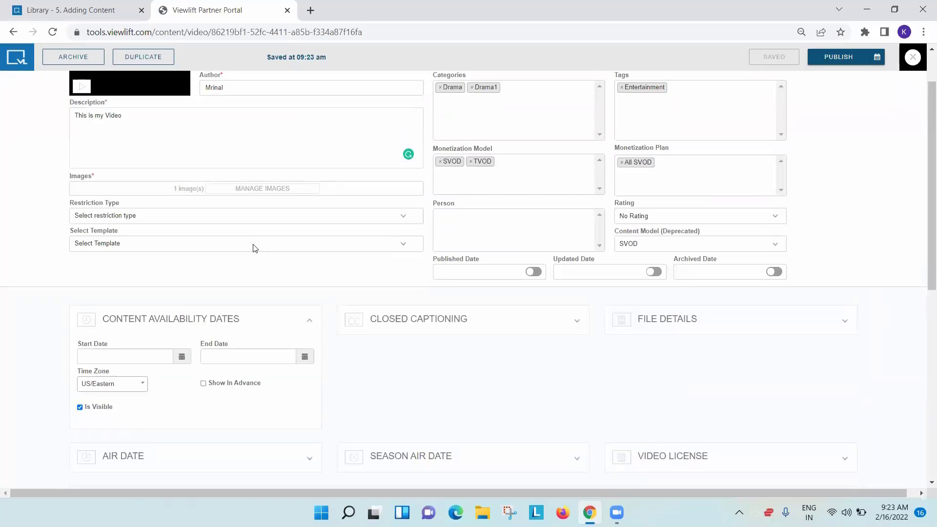
scroll(260, 244, up, 1)
scroll(268, 240, down, 2)
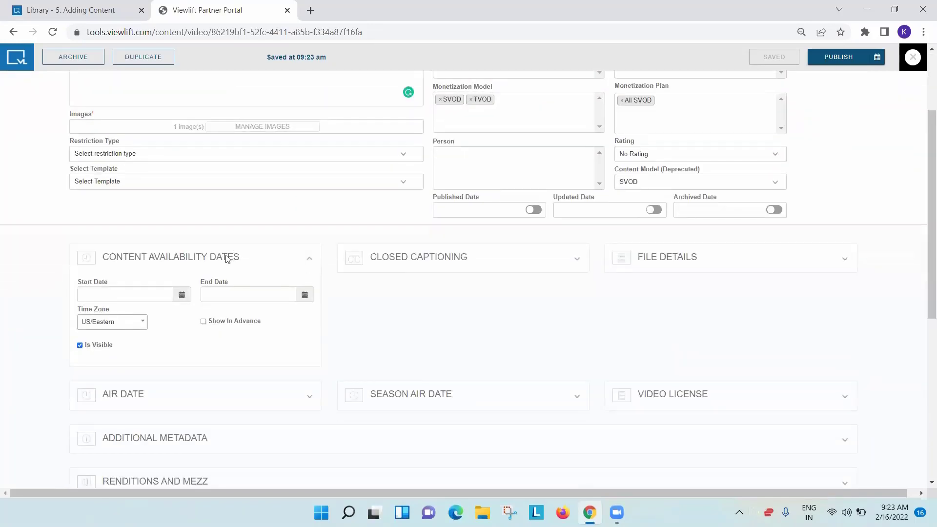
click(184, 299)
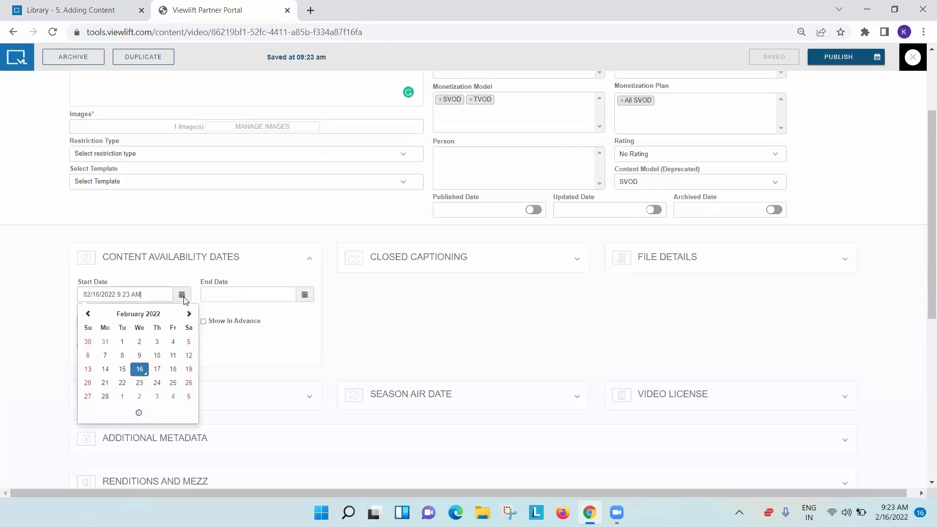
click(189, 370)
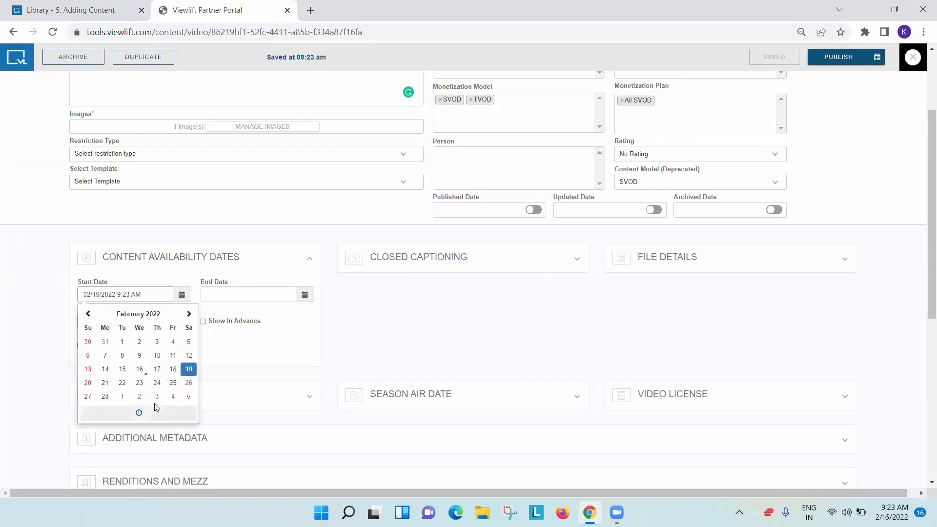
Step: Set the time of the content availability start date to 8:00 PM
click(139, 414)
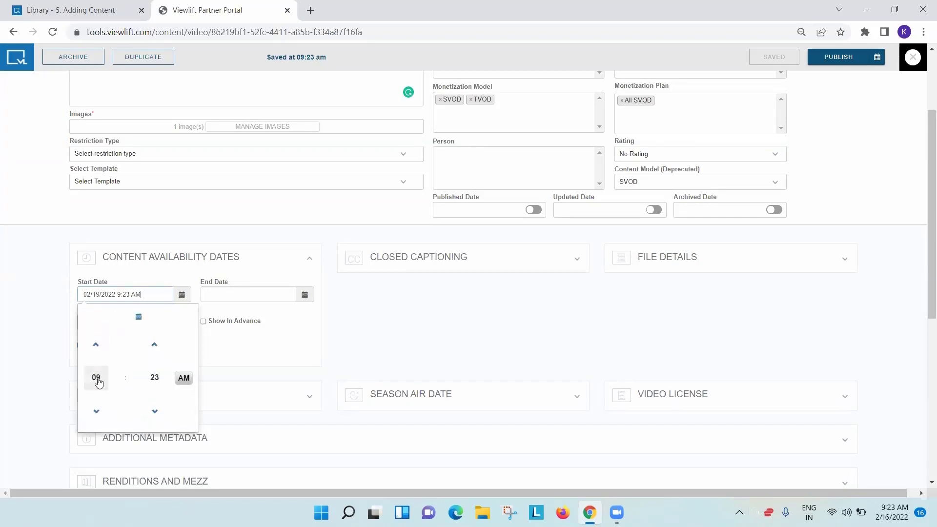
click(96, 380)
click(94, 398)
click(183, 382)
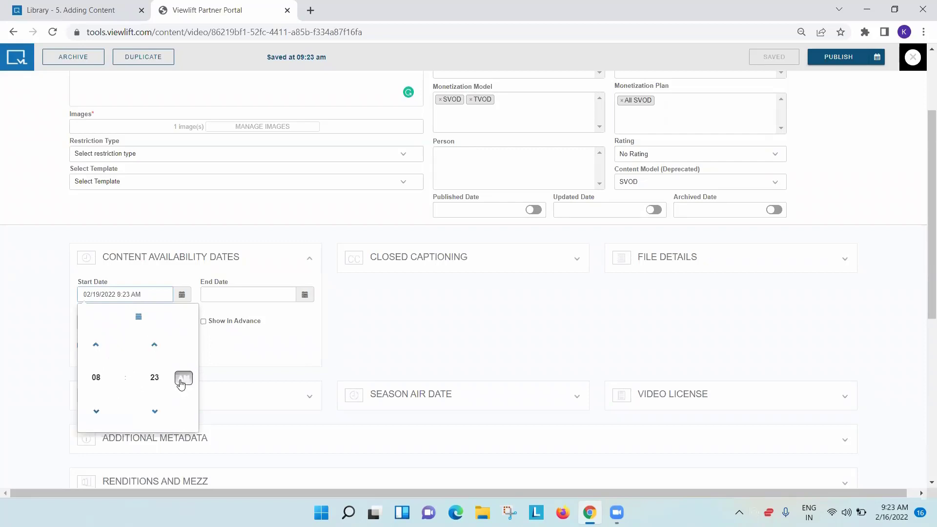
click(152, 378)
click(94, 340)
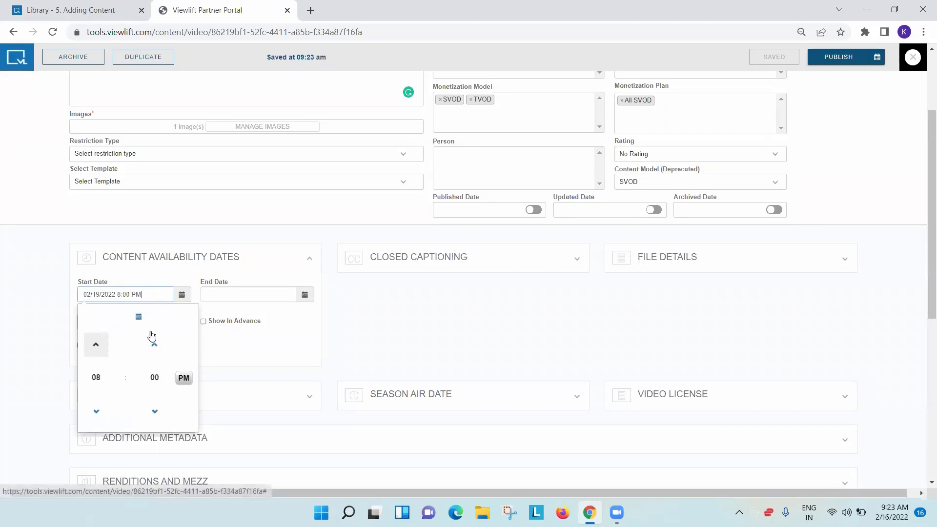
click(21, 307)
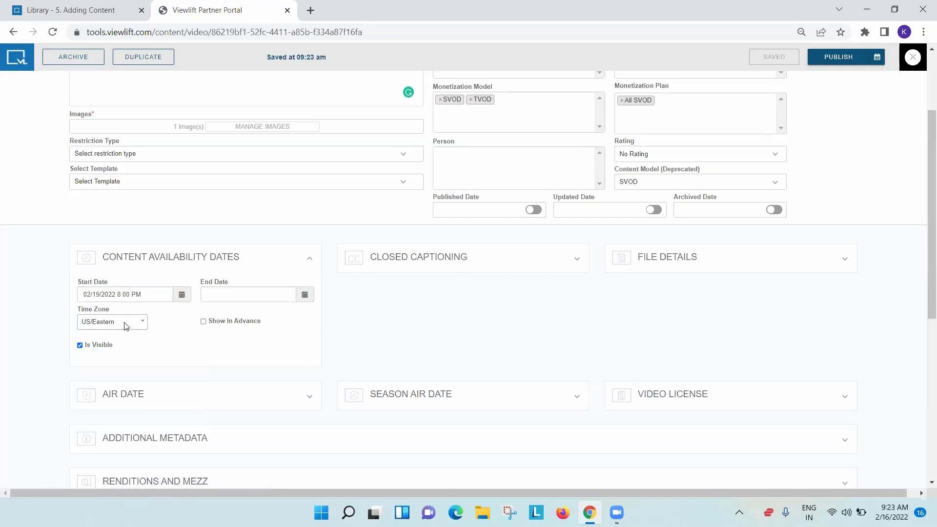
Step: Choose US/Eastern as the availability time zone and enable Show In Advance for the video
click(125, 326)
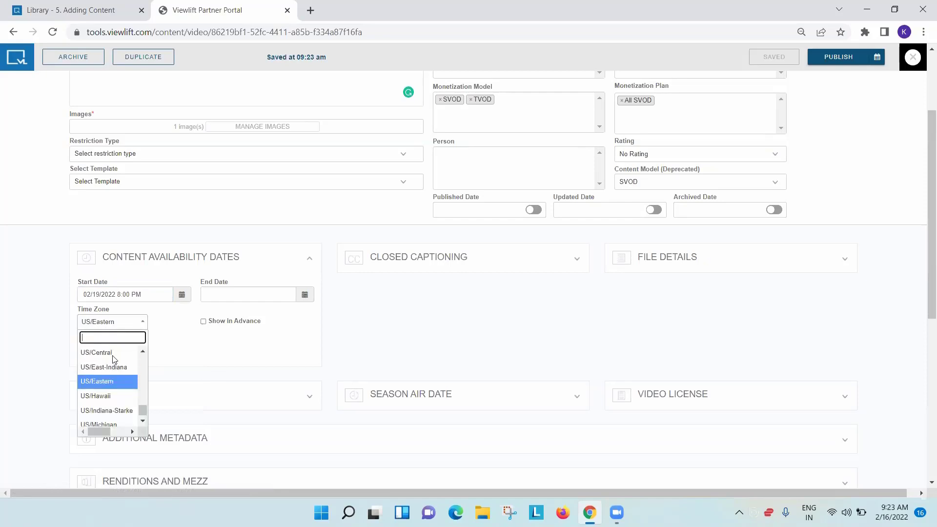
click(108, 382)
click(81, 346)
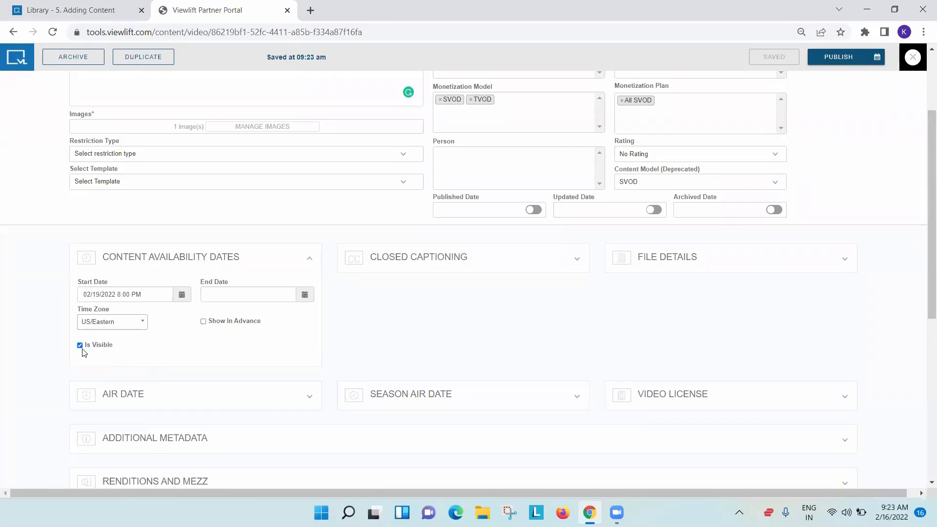
click(203, 322)
drag(79, 296, 132, 295)
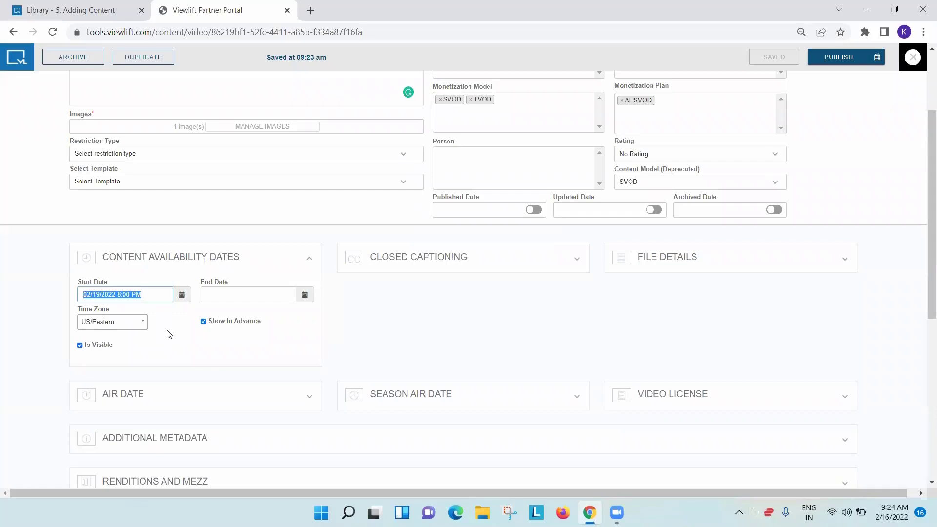
Step: Expand the Closed Captioning section and view the dialog for adding caption files without adding any
scroll(156, 344, down, 1)
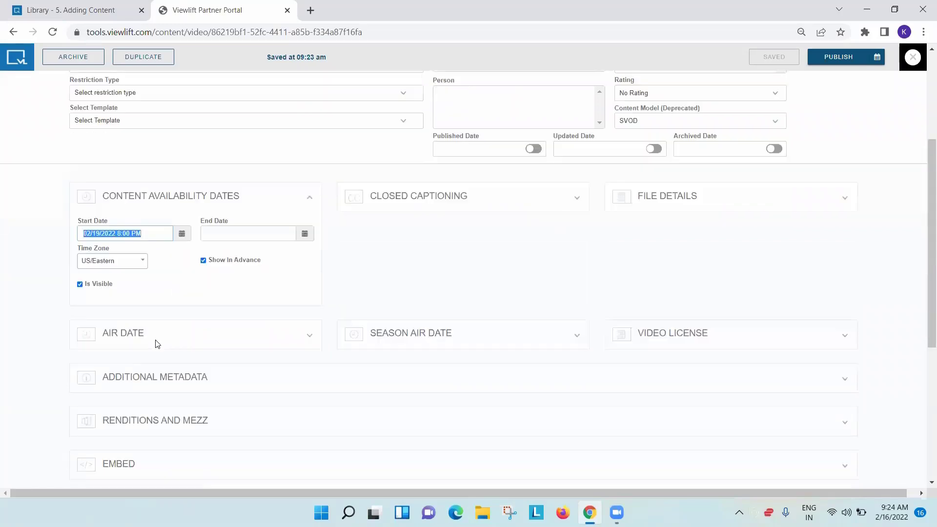
scroll(196, 337, down, 1)
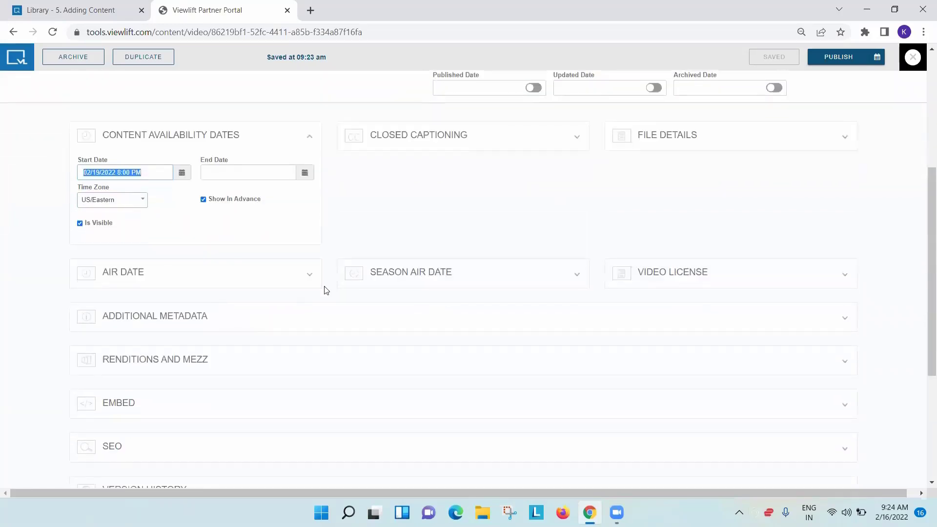
scroll(324, 289, up, 1)
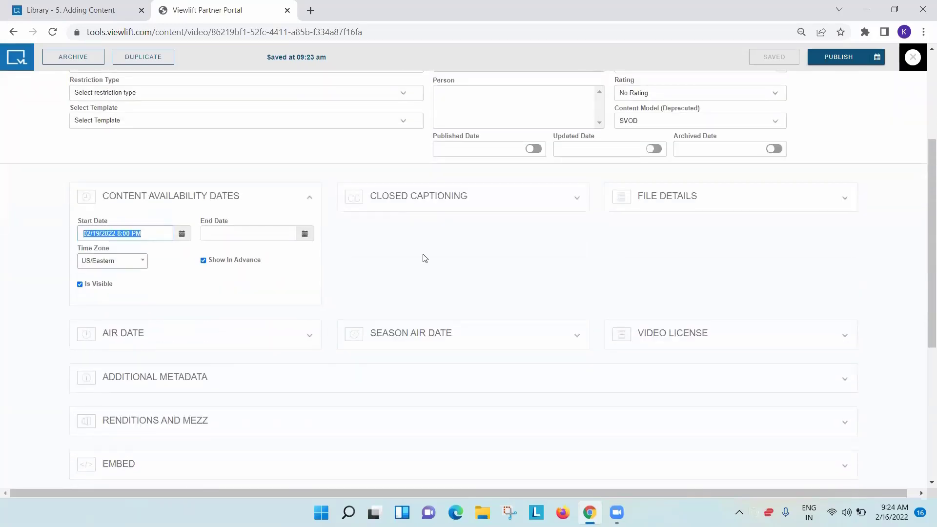
click(409, 200)
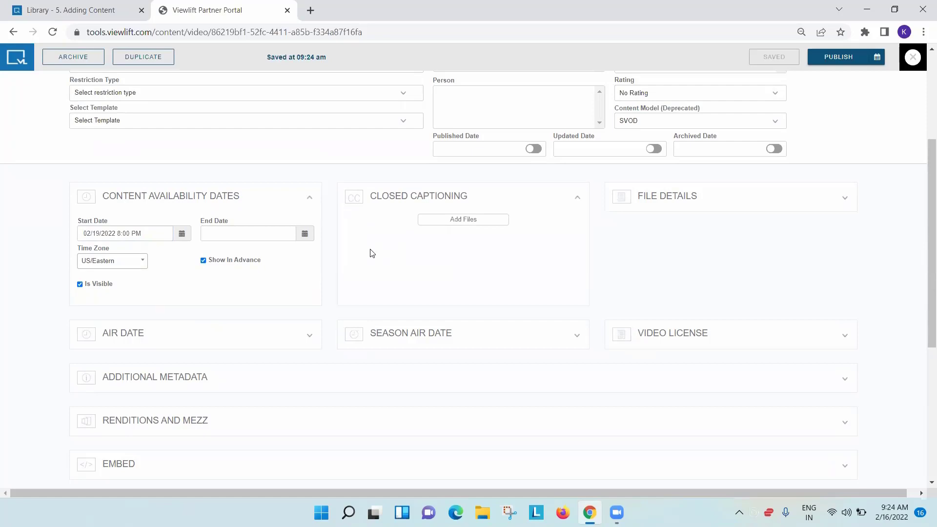
click(459, 226)
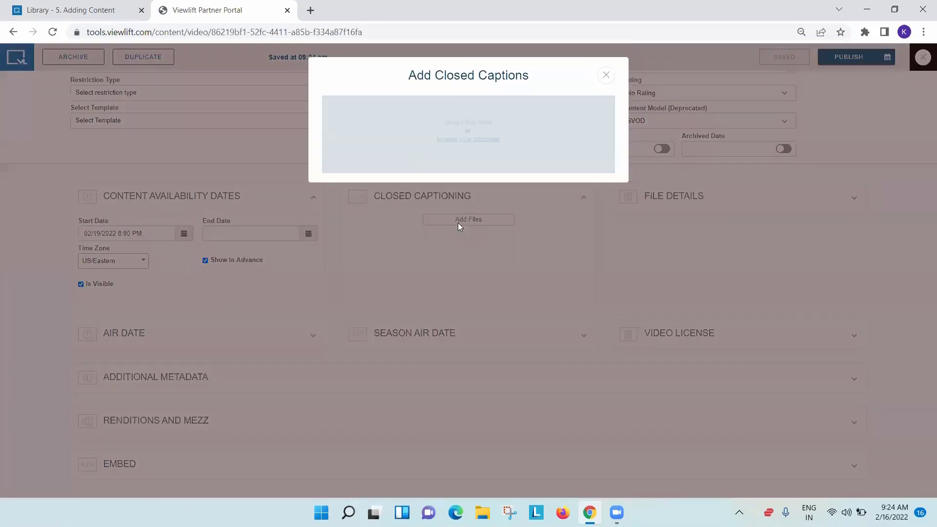
click(605, 76)
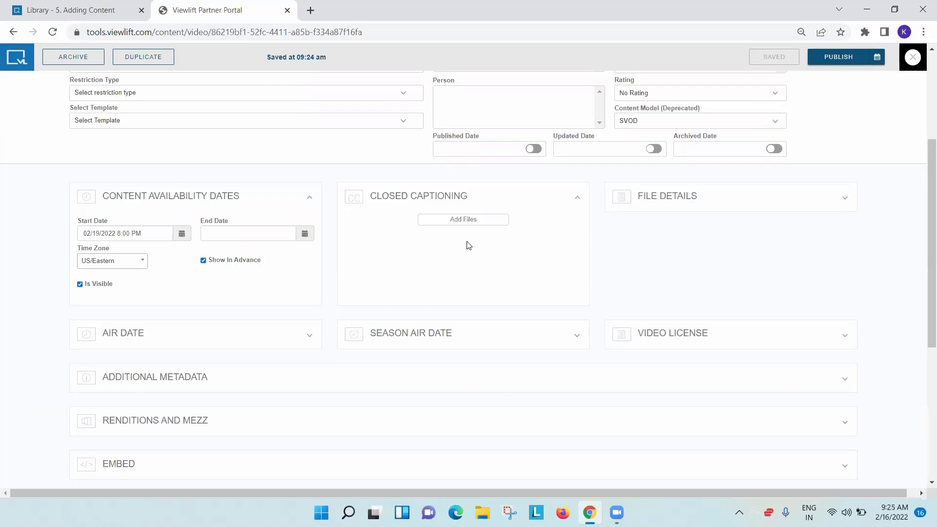
Step: Expand the File Details section and review the video's file information
scroll(537, 266, up, 1)
scroll(596, 269, down, 1)
click(672, 199)
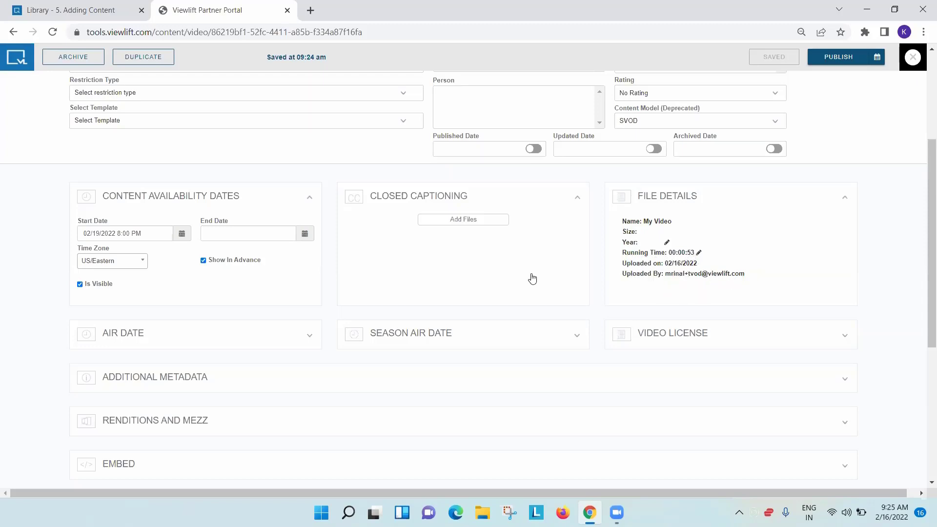
scroll(485, 270, down, 3)
scroll(477, 273, up, 1)
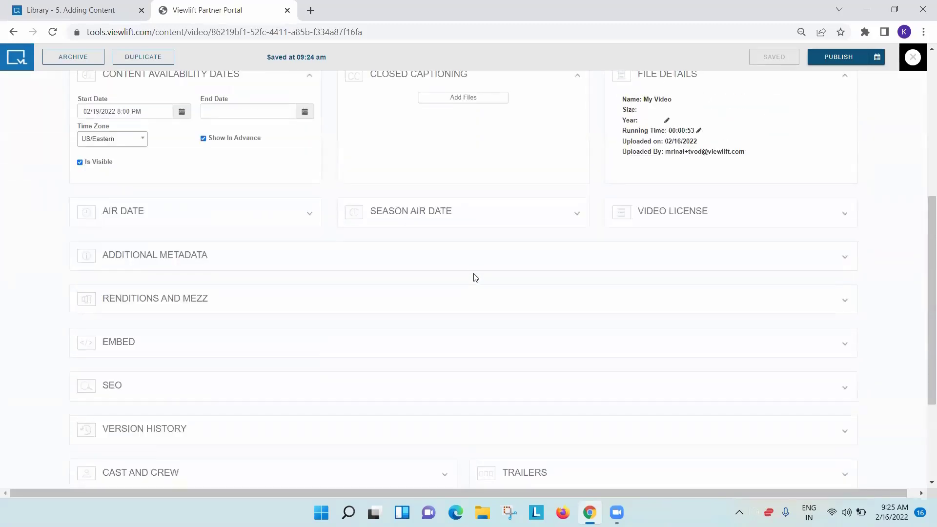
Step: Expand the Air Date, Season Air Date and Video License sections to view their fields
click(194, 216)
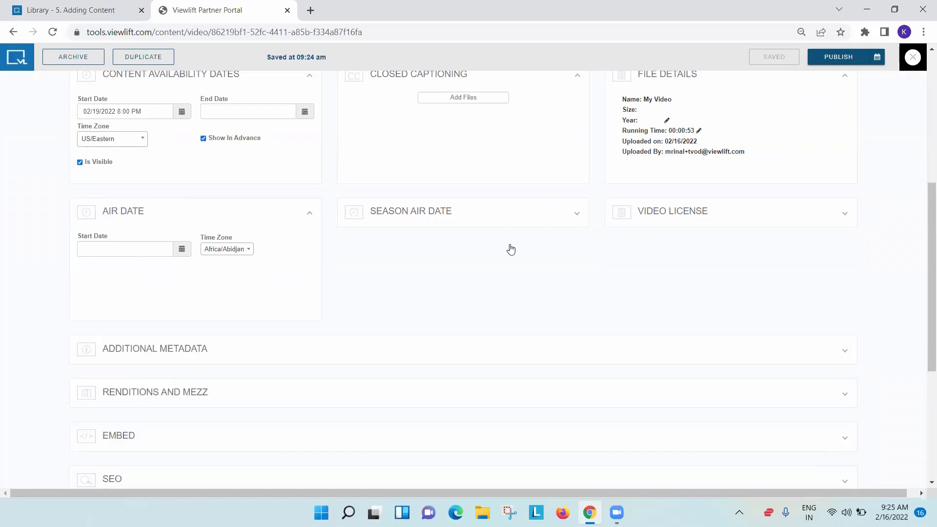
click(402, 219)
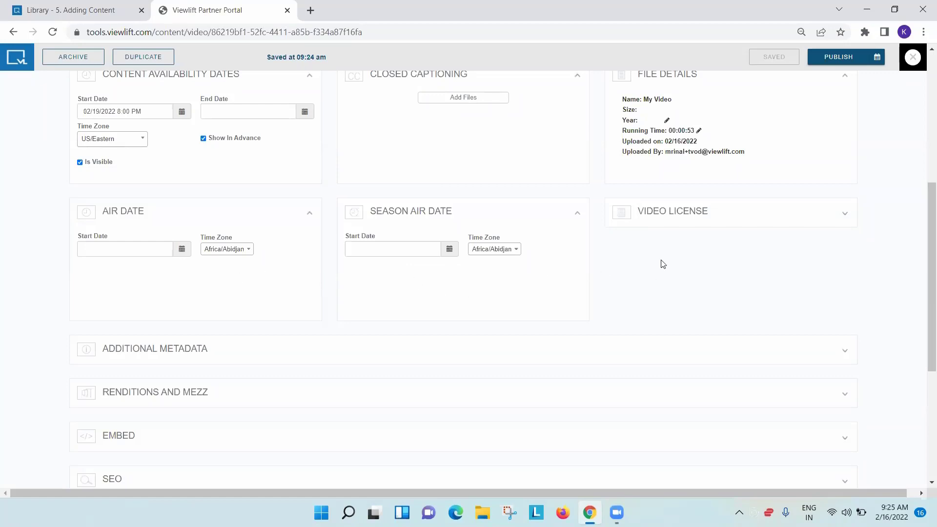
click(691, 222)
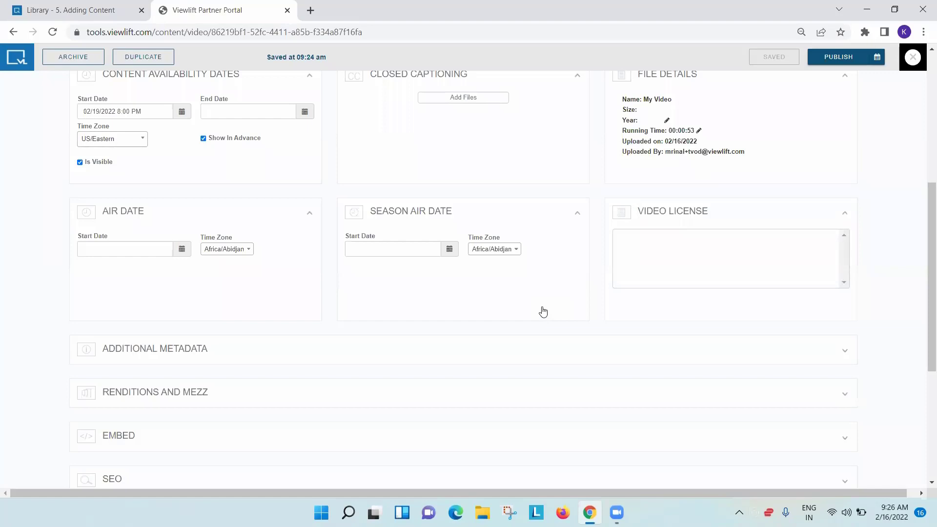
Step: Examine the full list of licenses offered for the Video License field without selecting one
scroll(543, 311, up, 5)
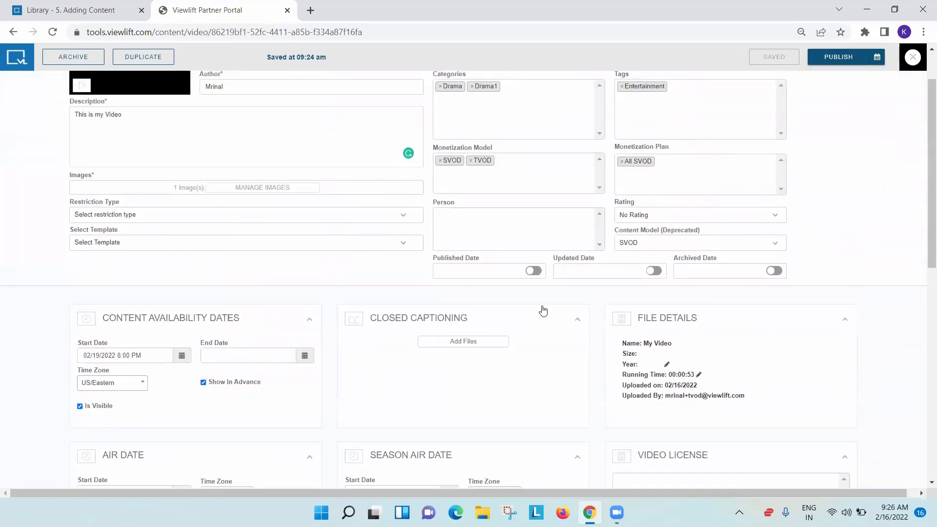
scroll(543, 311, down, 4)
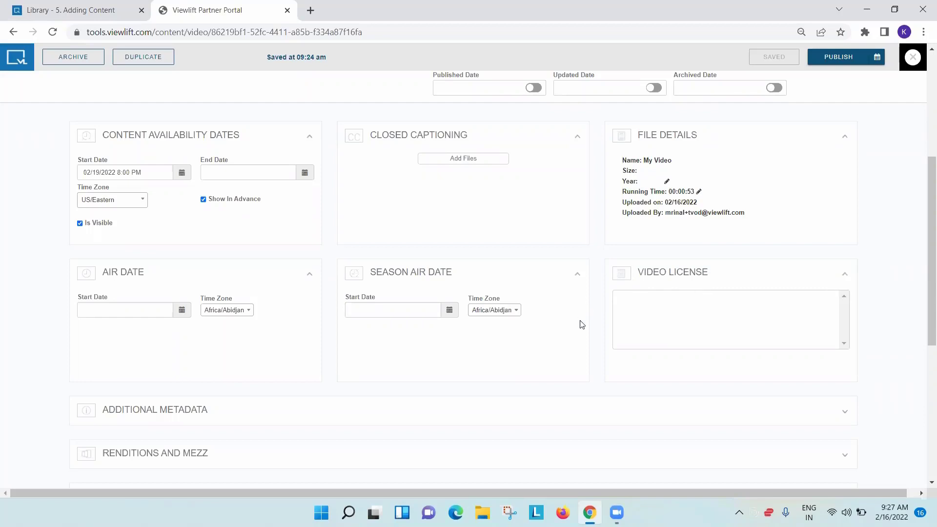
scroll(561, 328, down, 4)
scroll(586, 312, up, 2)
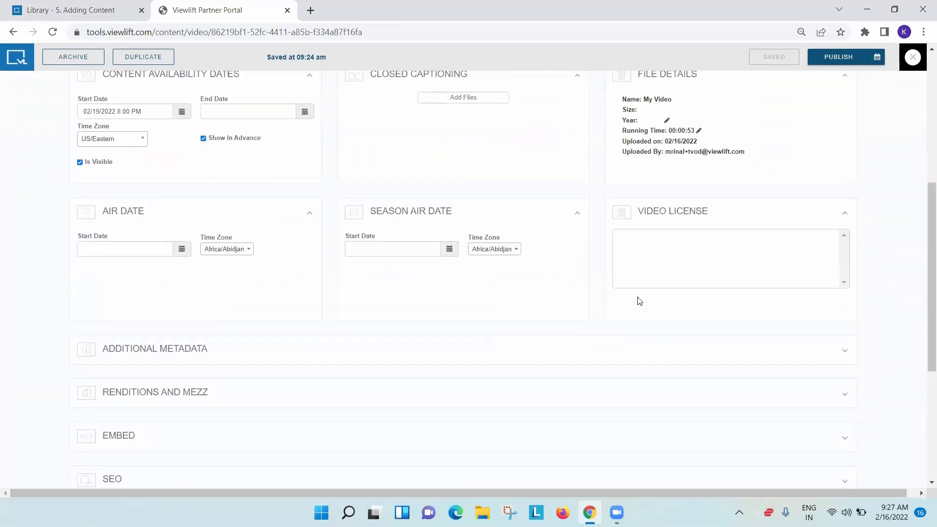
click(644, 242)
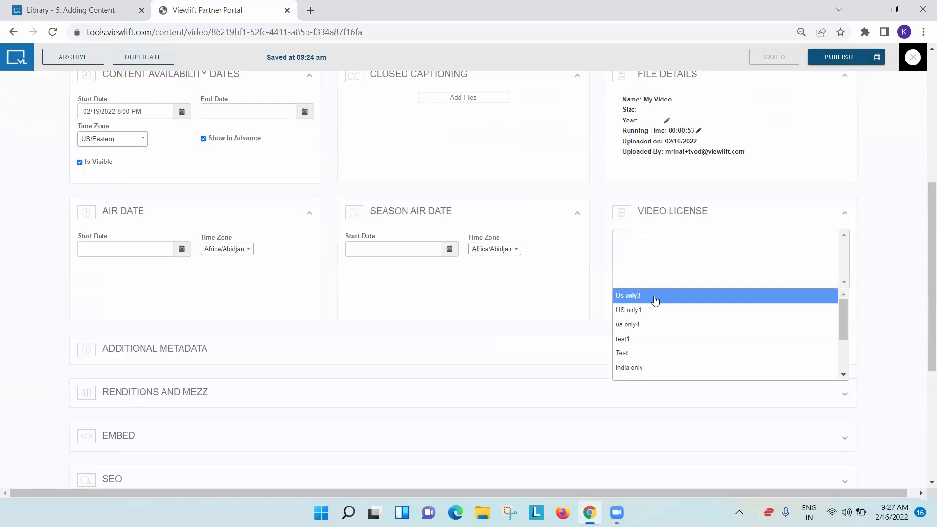
scroll(659, 324, down, 3)
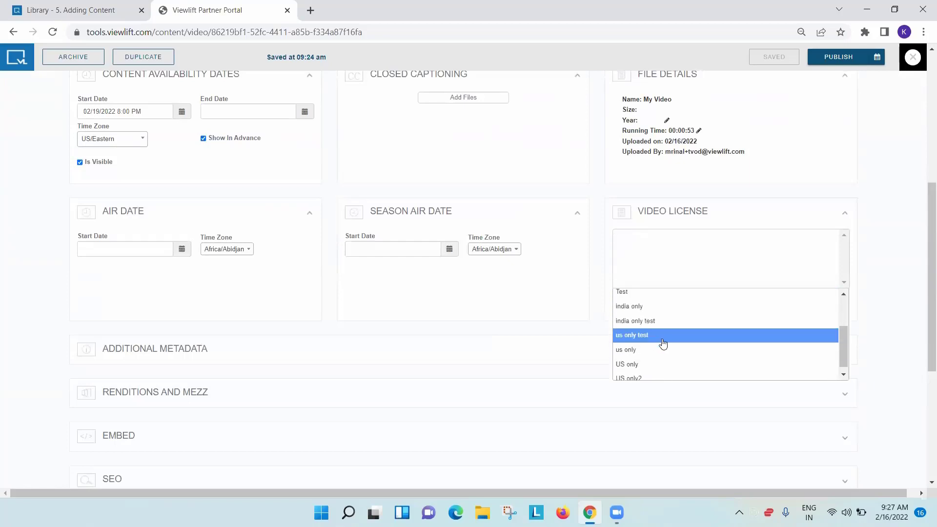
scroll(667, 359, up, 3)
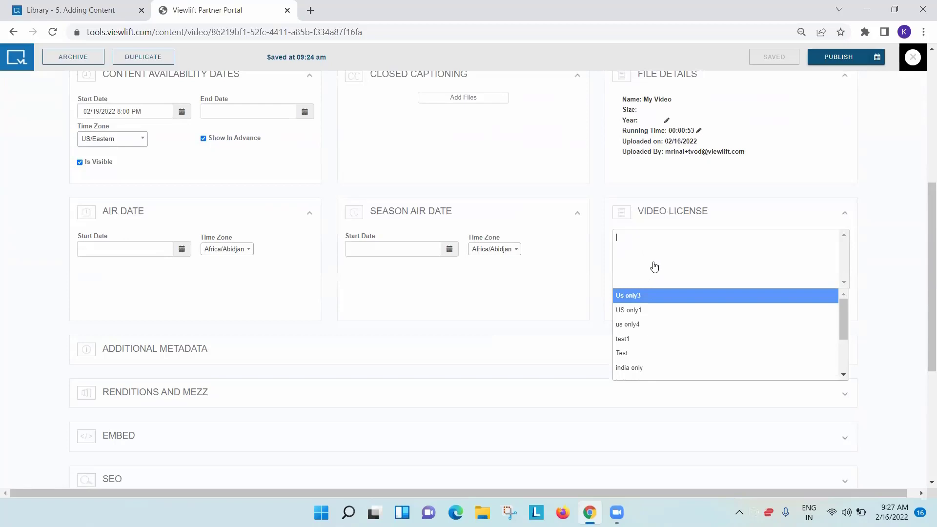
scroll(657, 355, down, 5)
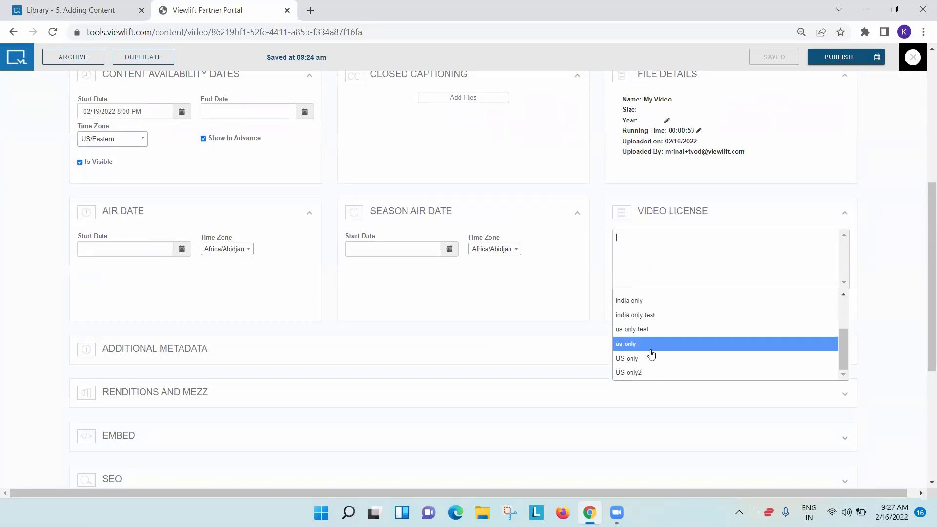
scroll(654, 303, up, 3)
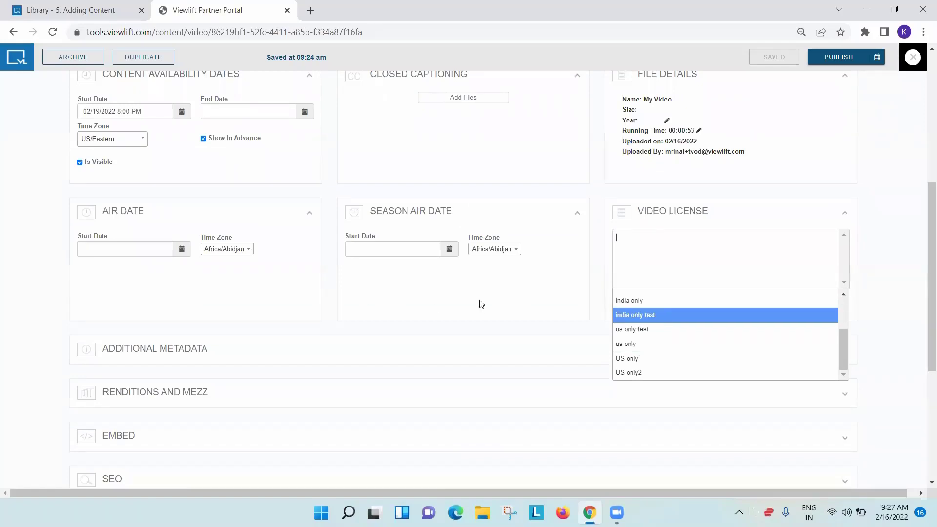
click(465, 303)
Step: Expand the Additional Metadata section and view its name and value fields
scroll(274, 317, down, 1)
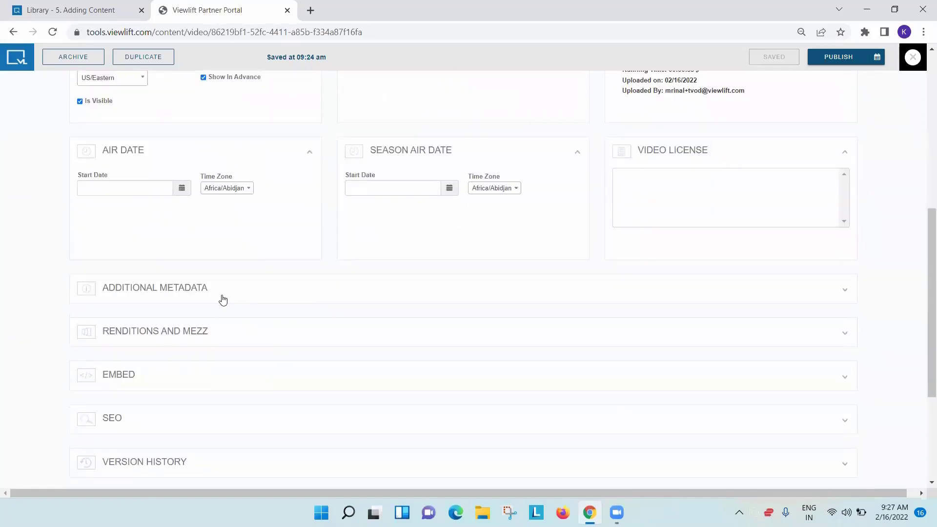
click(224, 298)
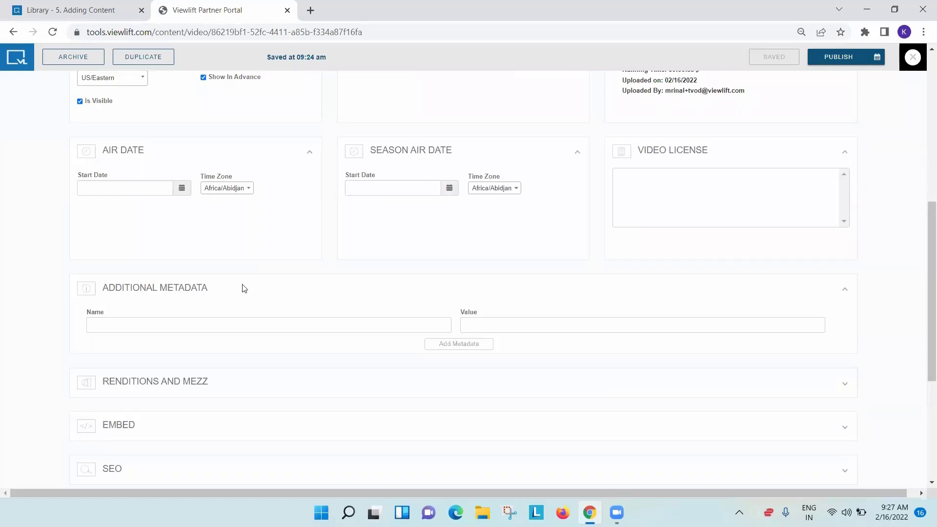
scroll(228, 328, down, 3)
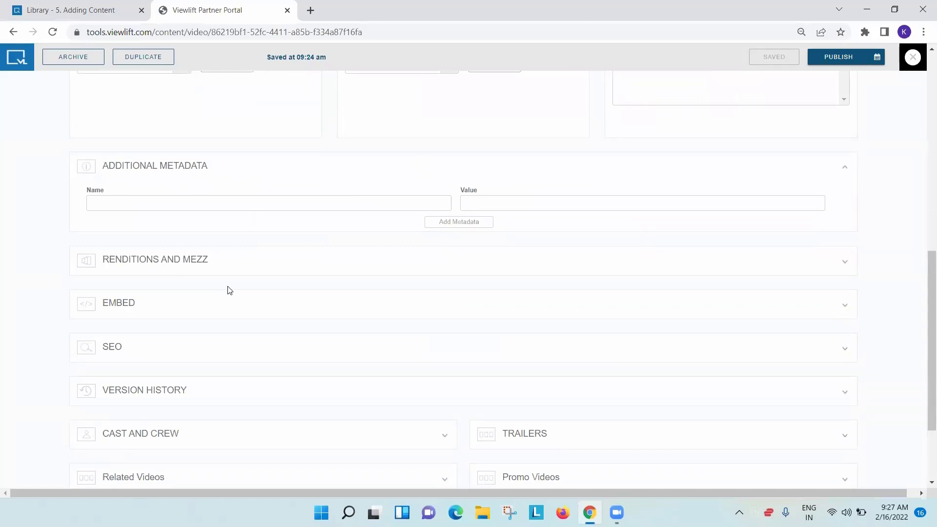
Step: Expand the Renditions and Mezz section to view the video's available renditions
click(171, 262)
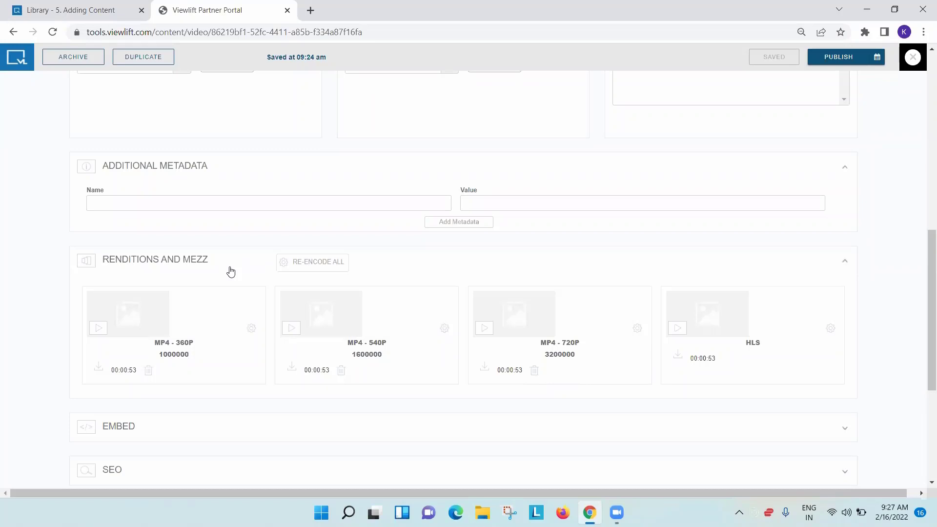
scroll(217, 288, down, 2)
scroll(213, 289, up, 1)
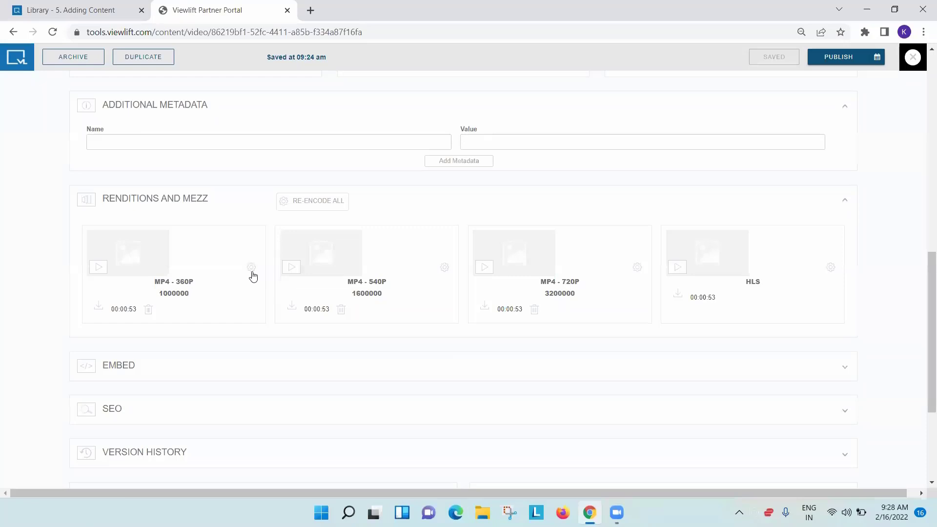
Step: Open the MP4 360p rendition for editing, select its rendition URL text, and close the dialog without saving
click(252, 271)
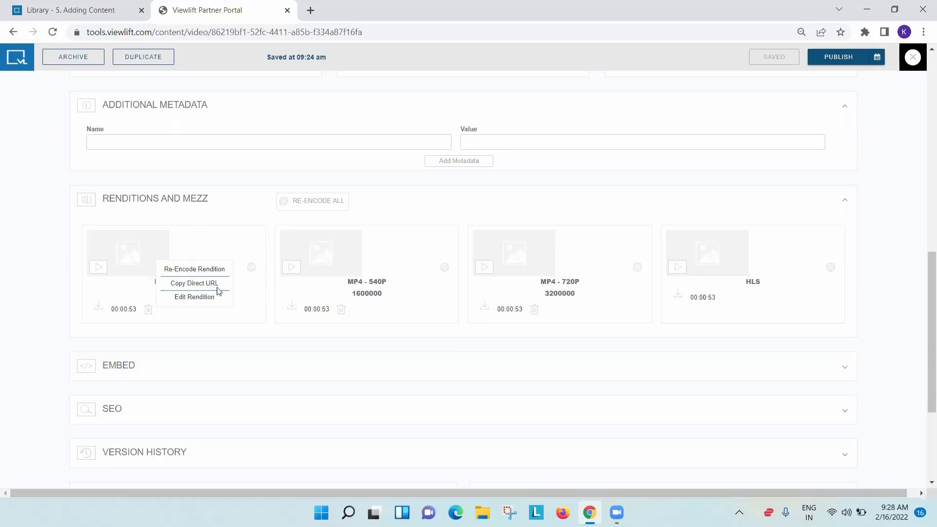
click(194, 298)
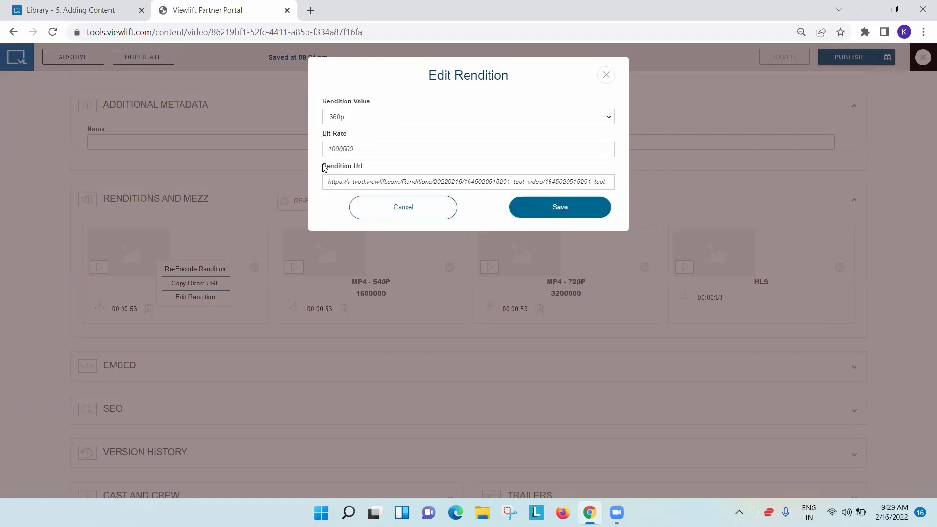
drag(375, 168, 613, 183)
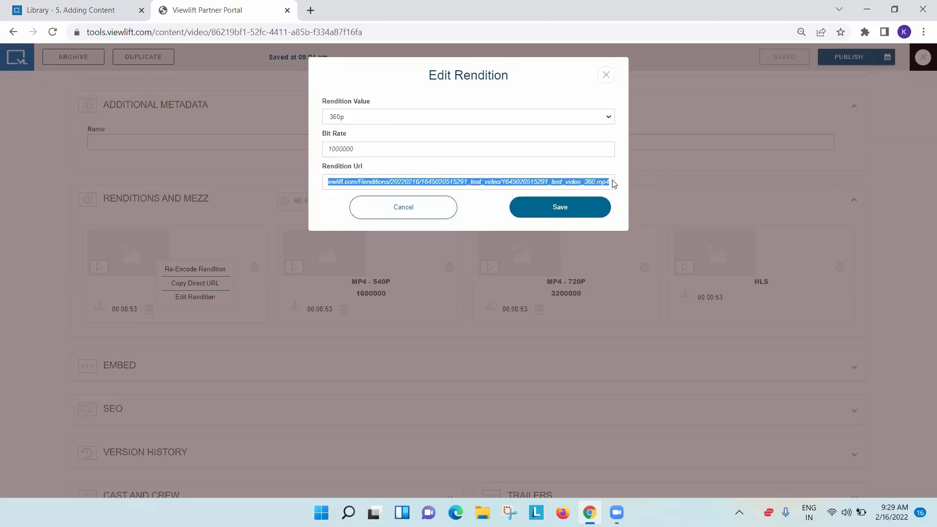
click(606, 79)
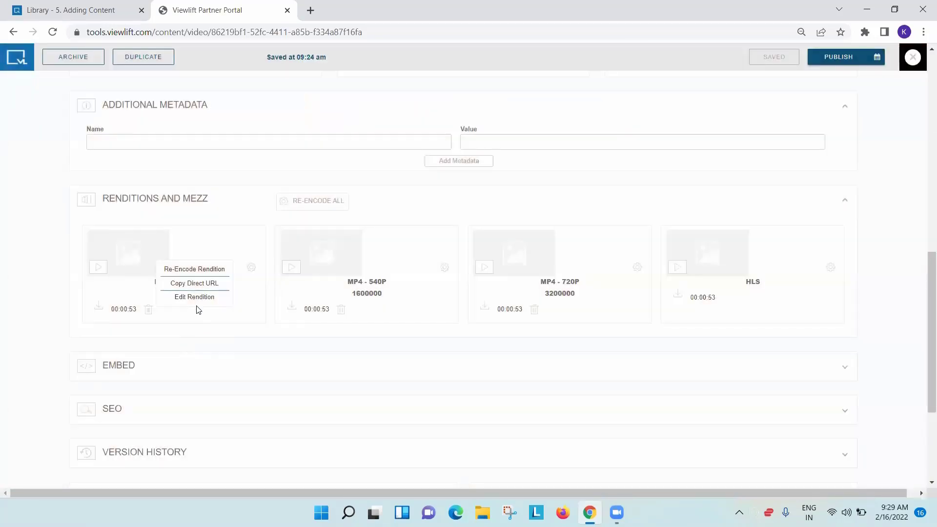
click(196, 298)
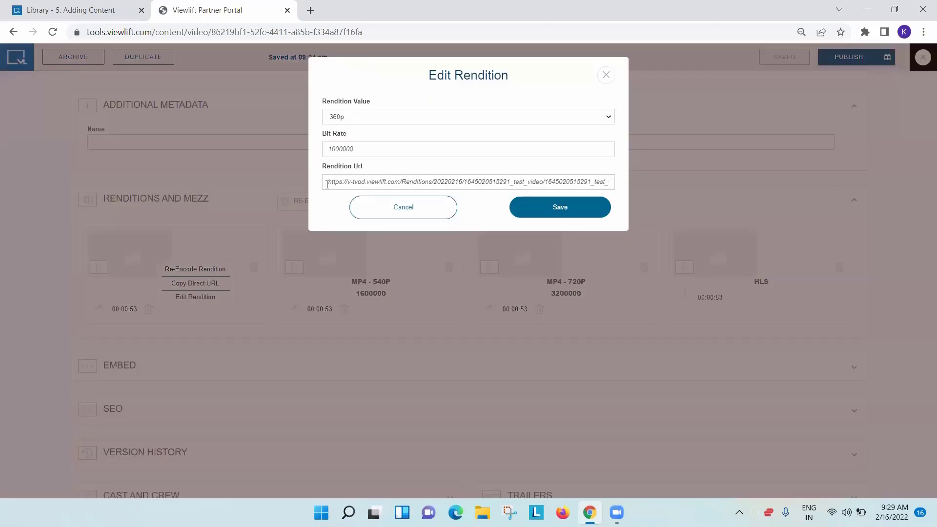
drag(327, 184, 637, 179)
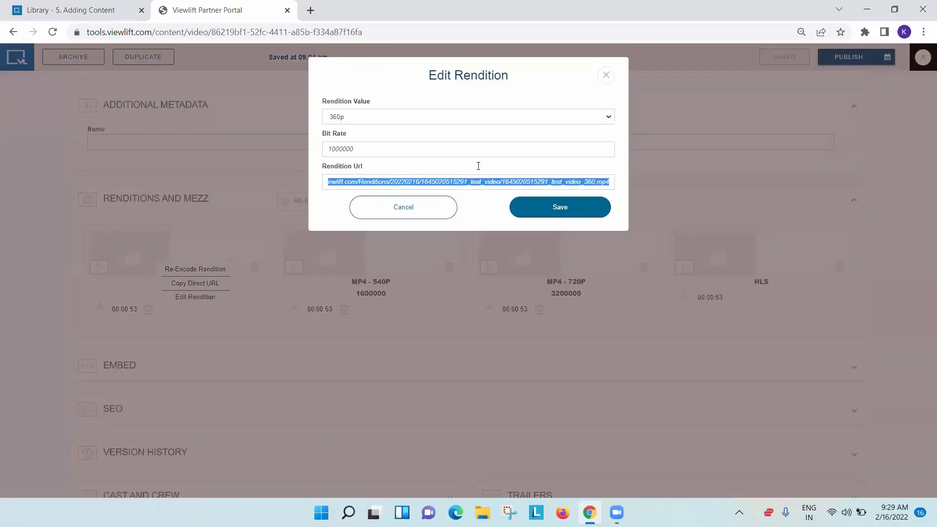
click(408, 206)
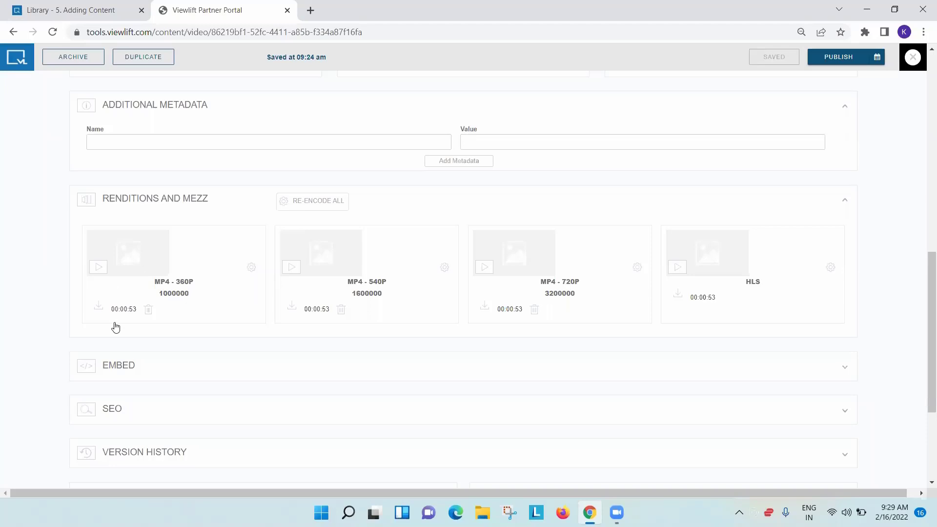
Step: Play the preview of the MP4 360p rendition and close it
click(97, 270)
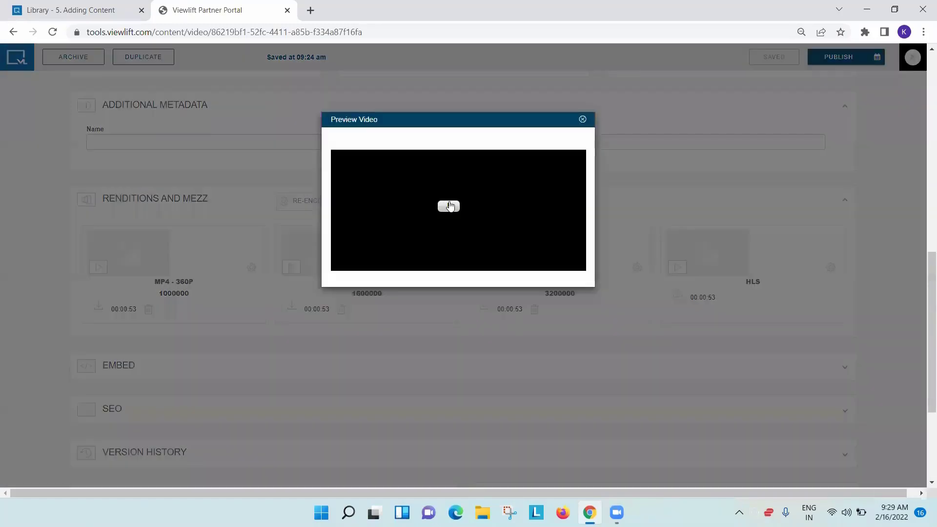
click(449, 206)
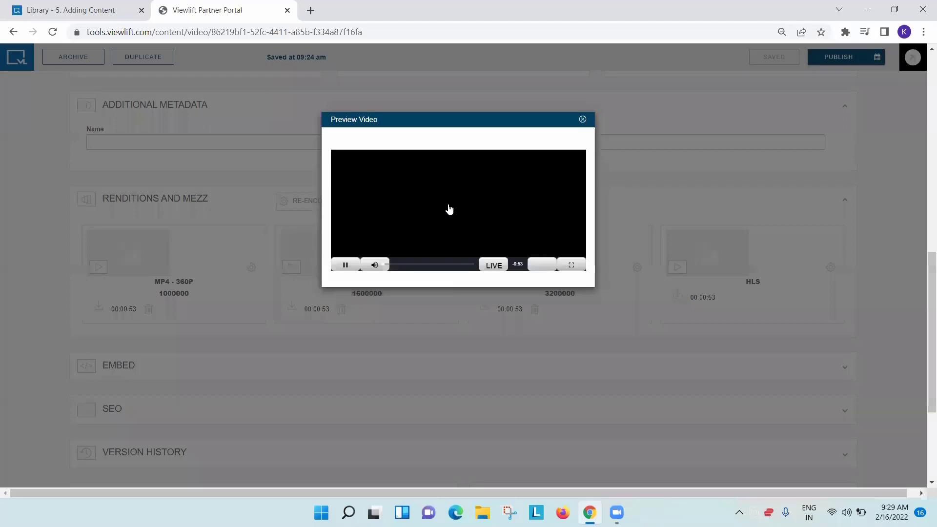
click(582, 120)
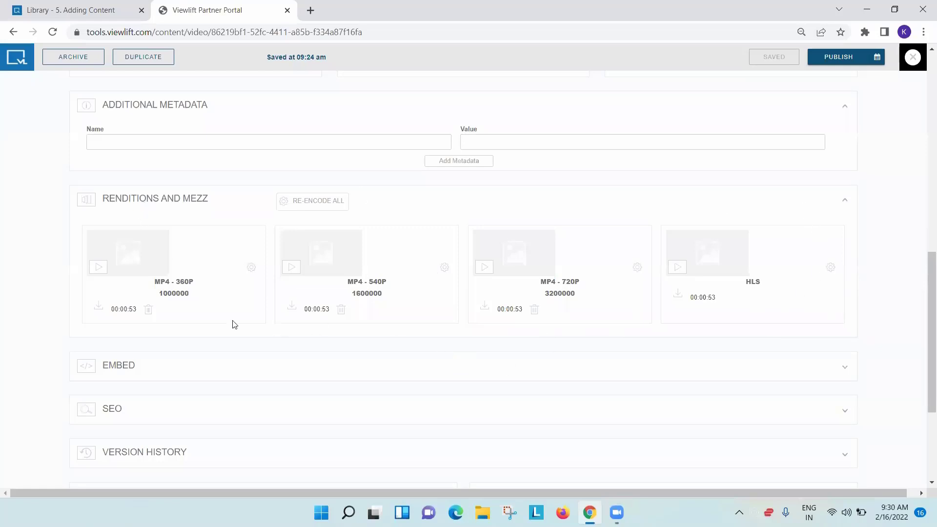
Step: Expand the Embed section and copy the video's embed code
scroll(225, 324, down, 1)
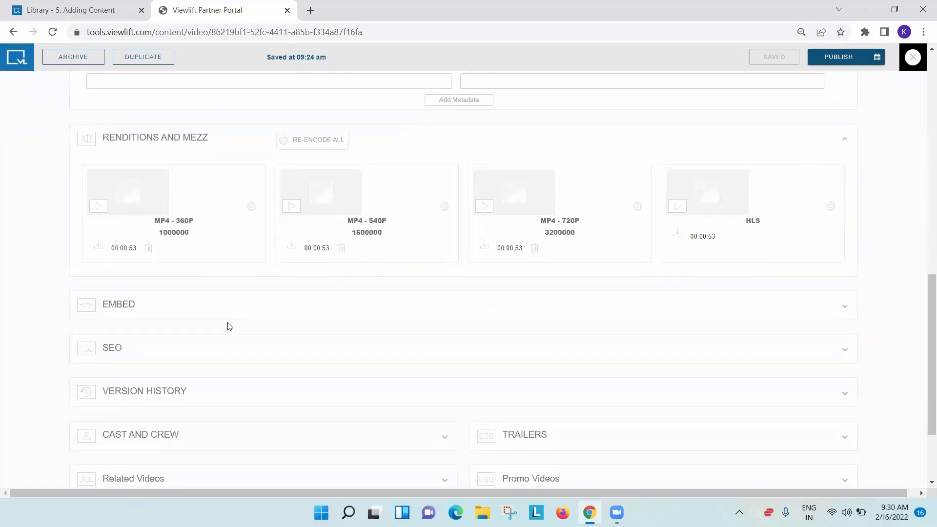
scroll(203, 316, down, 1)
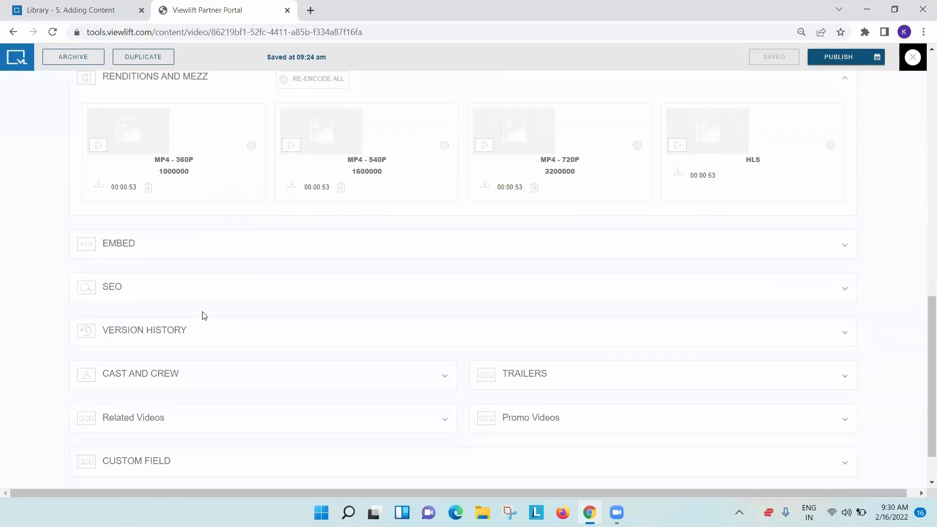
click(144, 248)
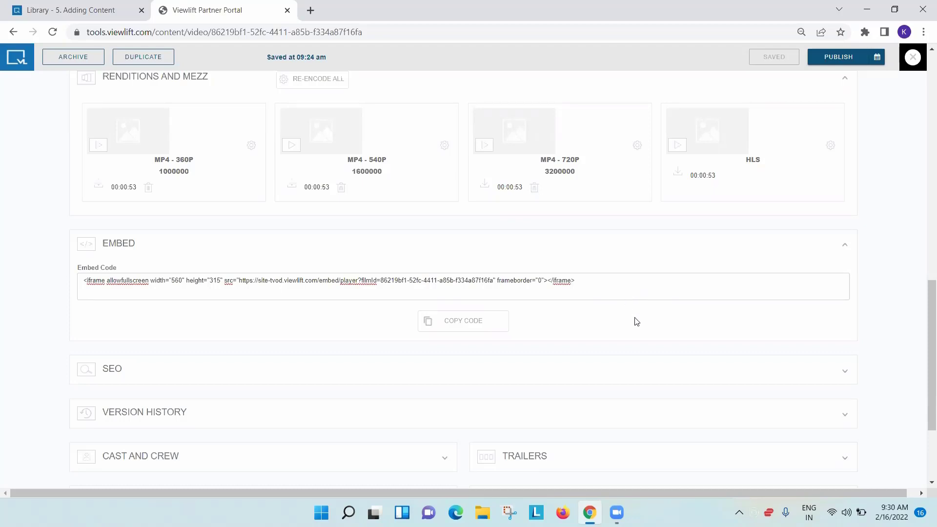
scroll(633, 320, down, 1)
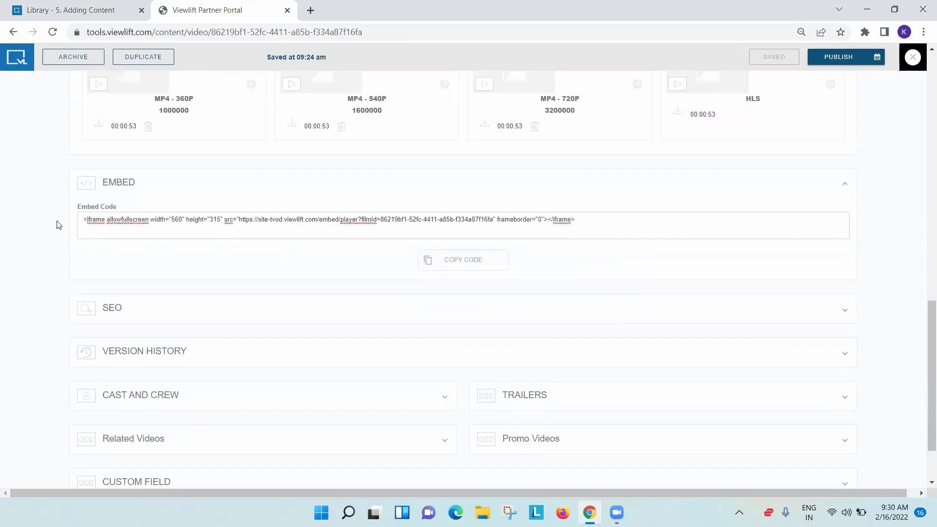
scroll(209, 277, down, 1)
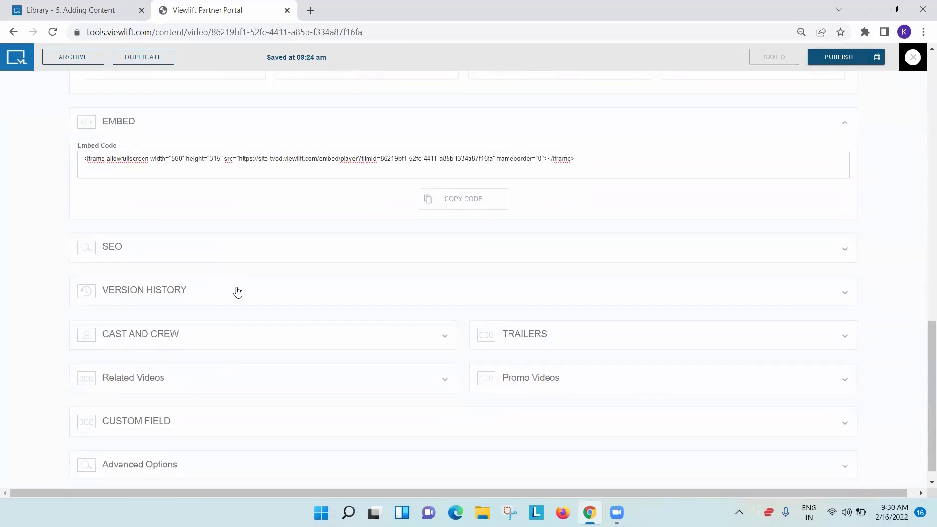
click(458, 210)
scroll(271, 252, down, 1)
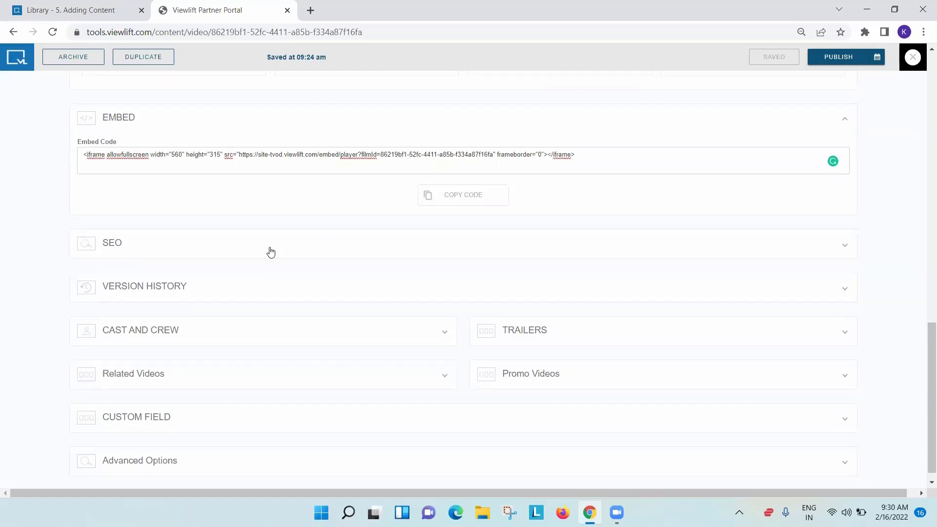
Step: Expand the SEO section and view its title, keywords, H1 title, H2 title and description fields
click(182, 234)
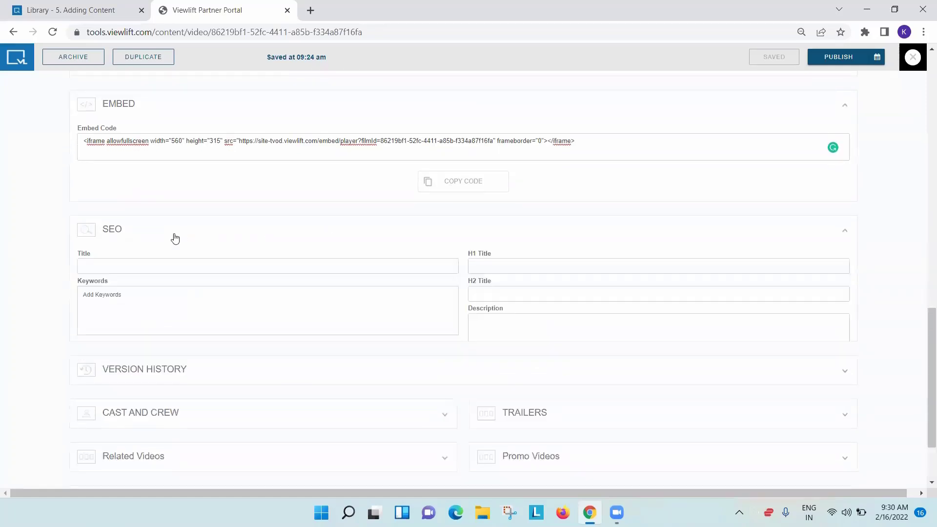
scroll(187, 237, down, 1)
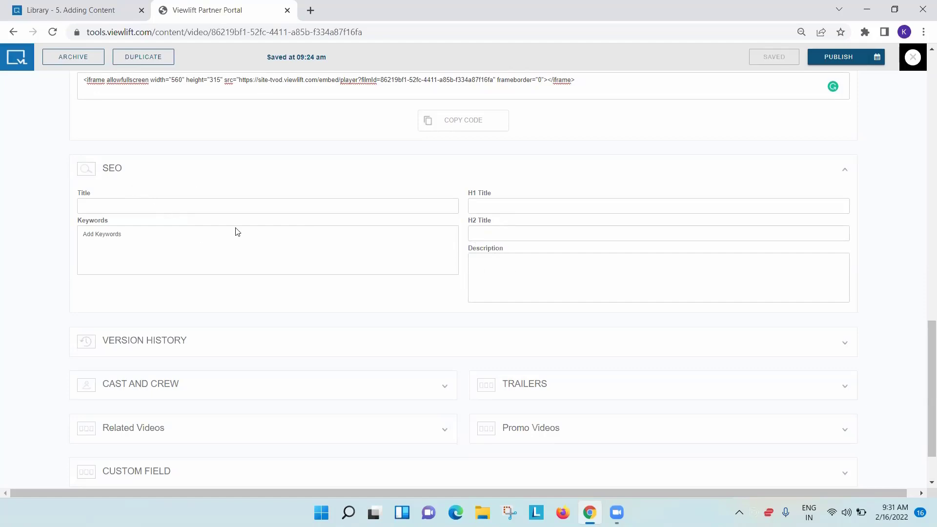
scroll(237, 237, down, 1)
scroll(237, 237, down, 1)
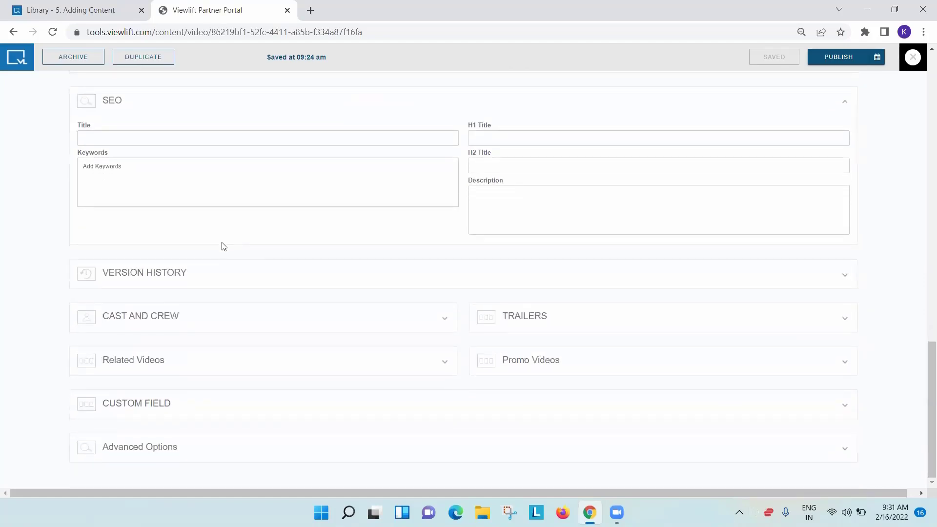
Step: Expand the Version History section and examine the list of saved versions with their status and date
click(221, 271)
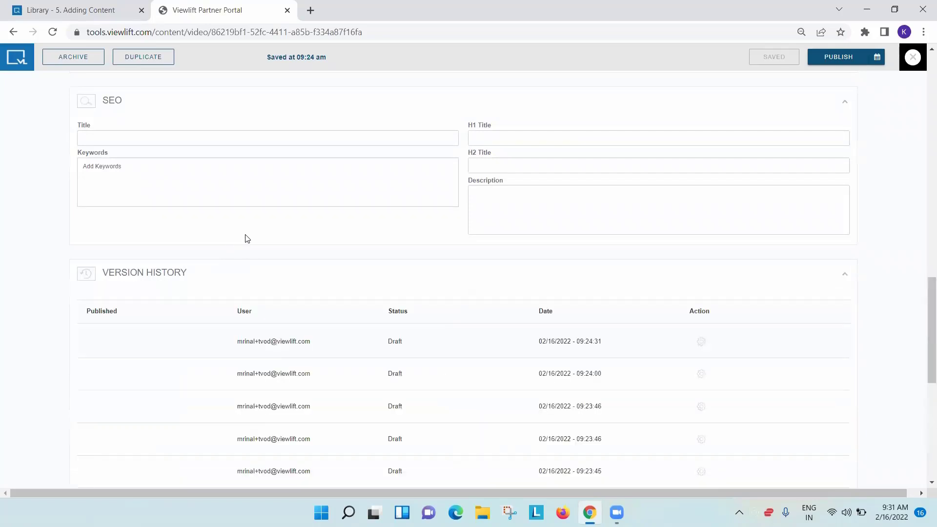
scroll(252, 234, down, 2)
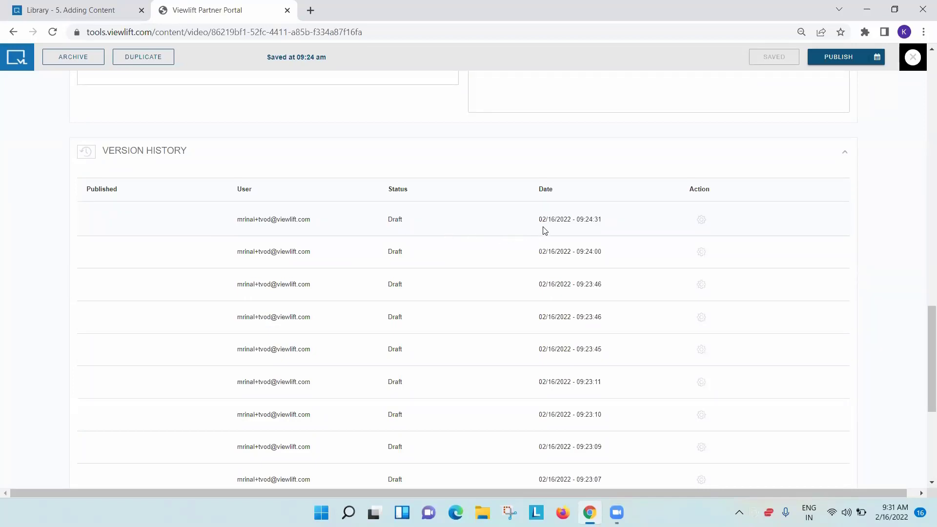
scroll(431, 265, down, 4)
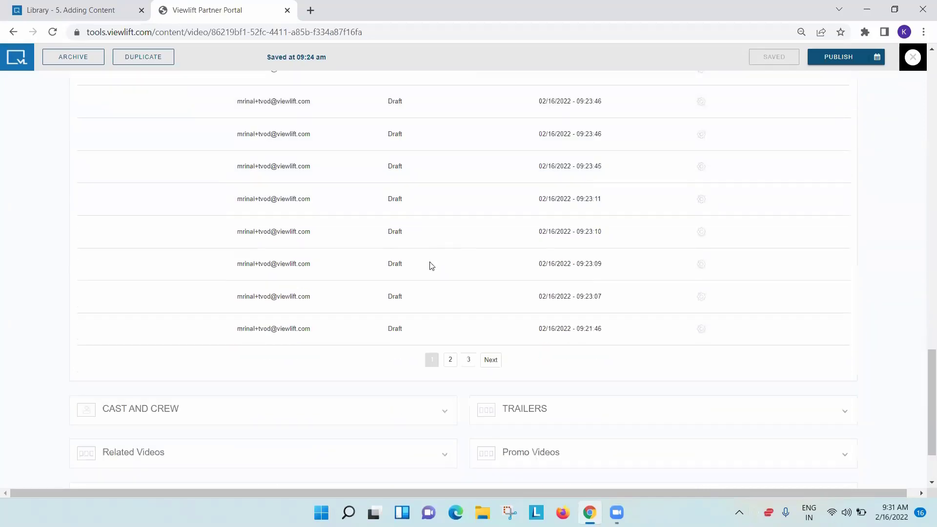
scroll(511, 336, up, 8)
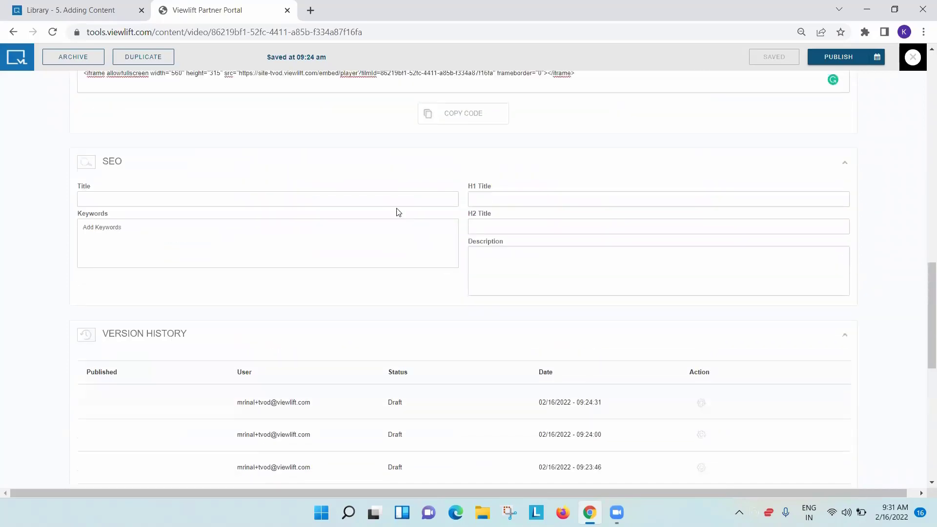
scroll(360, 200, up, 7)
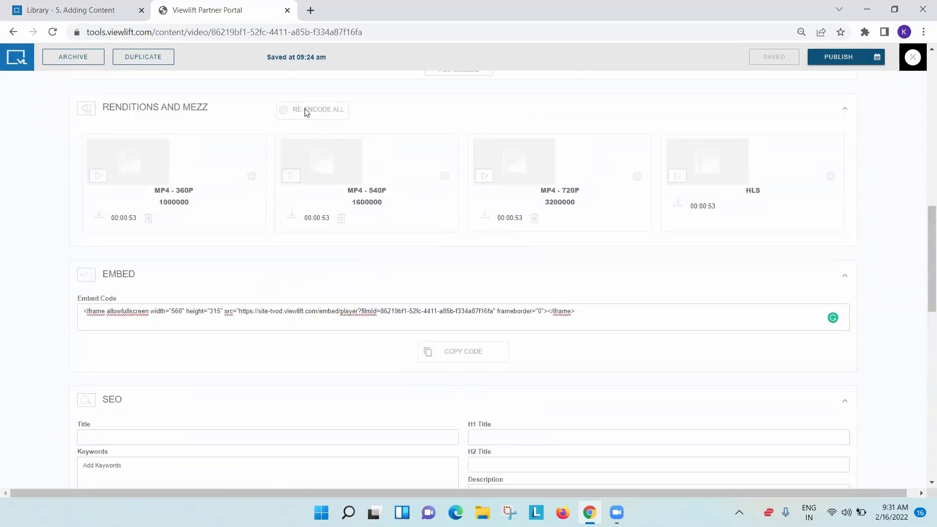
scroll(381, 190, down, 5)
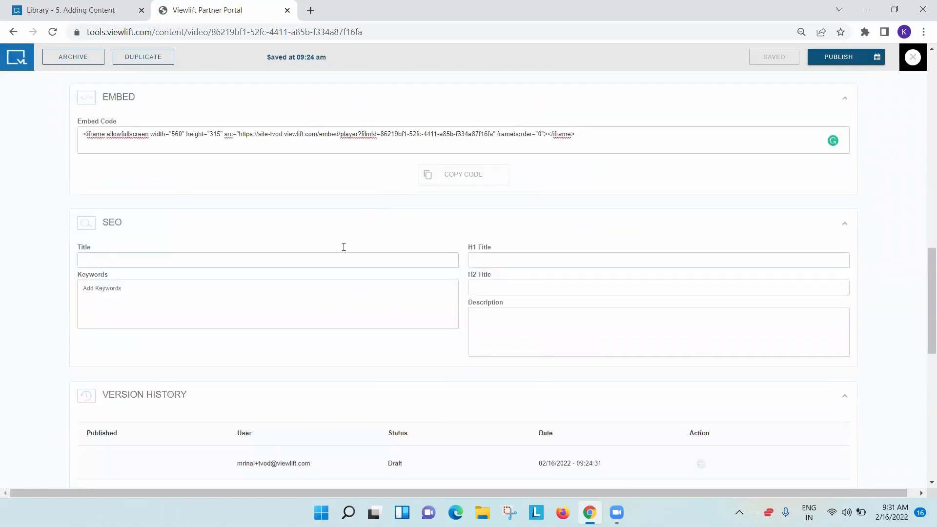
scroll(344, 247, down, 5)
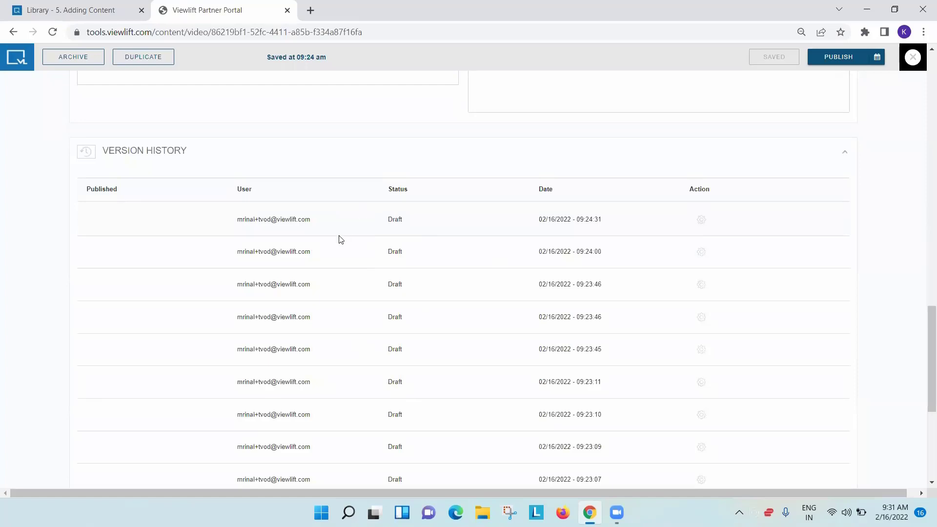
scroll(521, 267, down, 1)
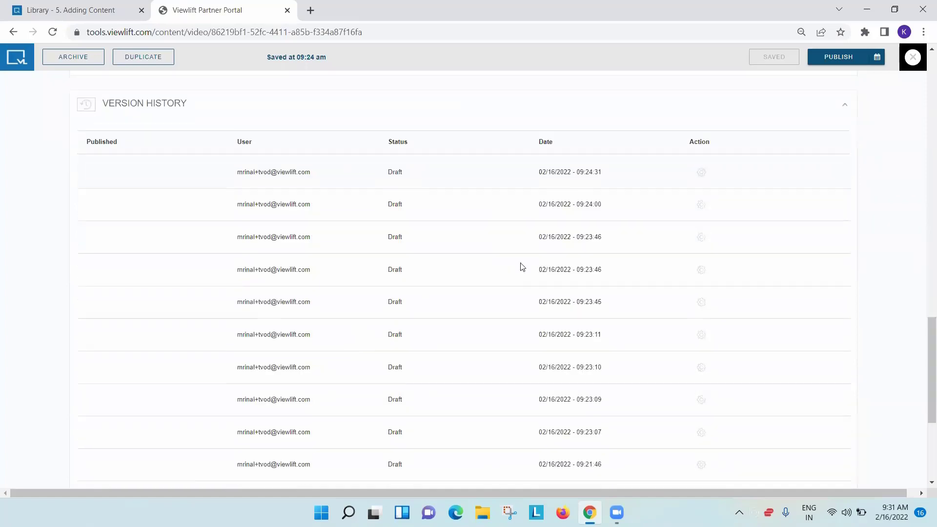
Step: View the draft version saved 02/16/2022 at 09:24:00 and close it without reverting
click(701, 195)
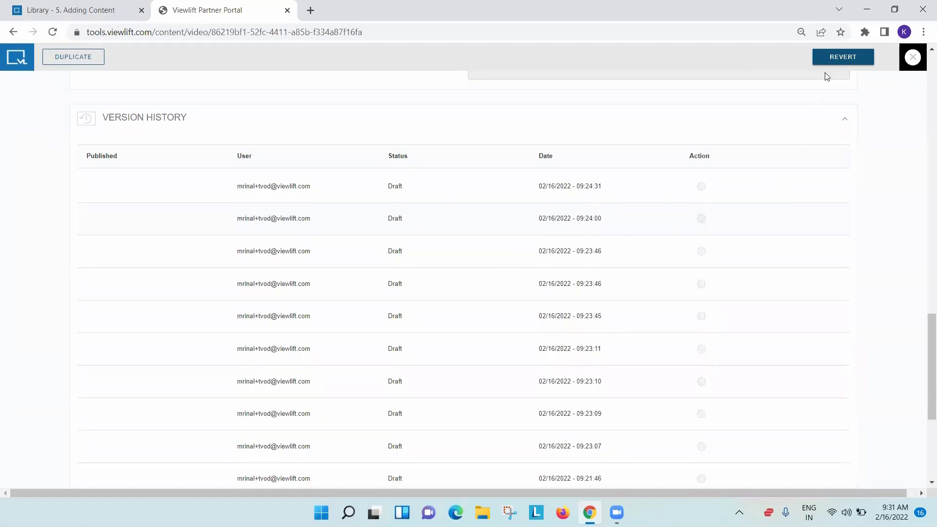
click(913, 58)
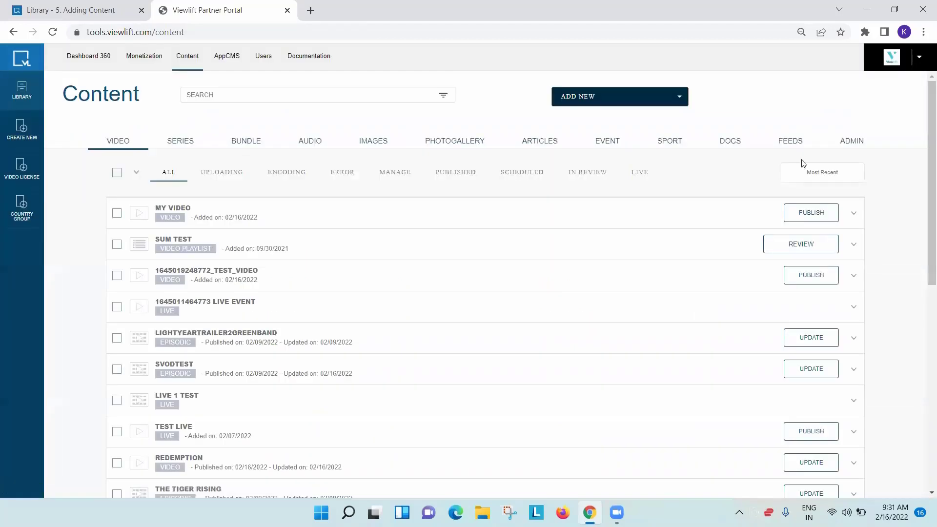
Step: Reopen the video My Video and expand its Version History section to look through the saved drafts
click(436, 215)
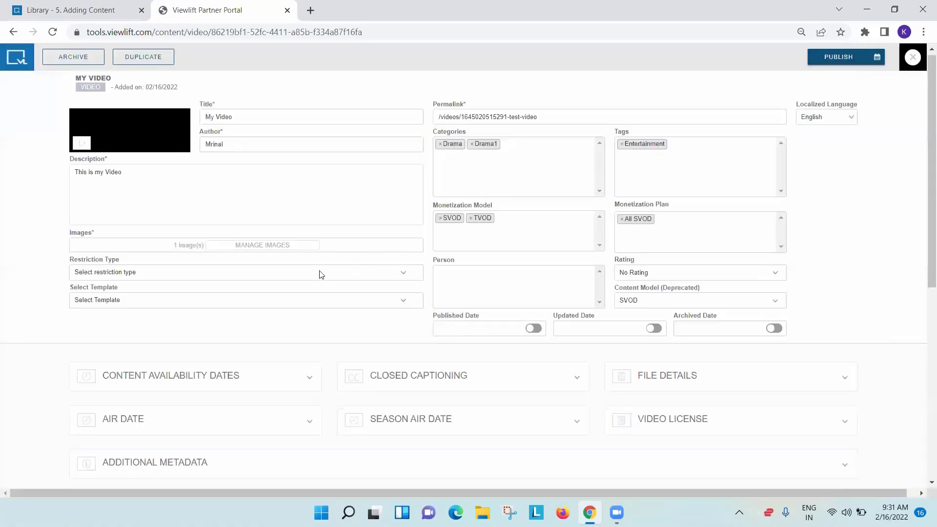
scroll(320, 274, down, 7)
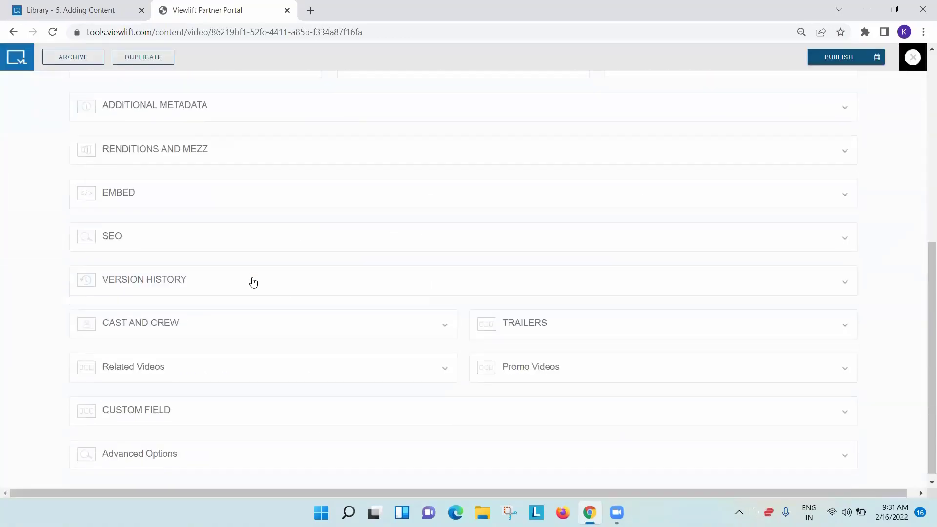
click(197, 275)
scroll(370, 310, down, 5)
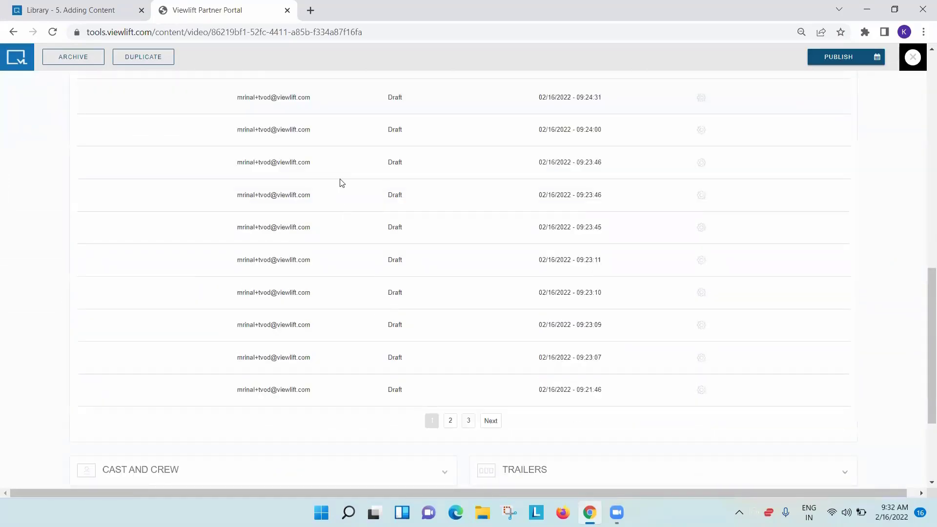
scroll(328, 264, down, 3)
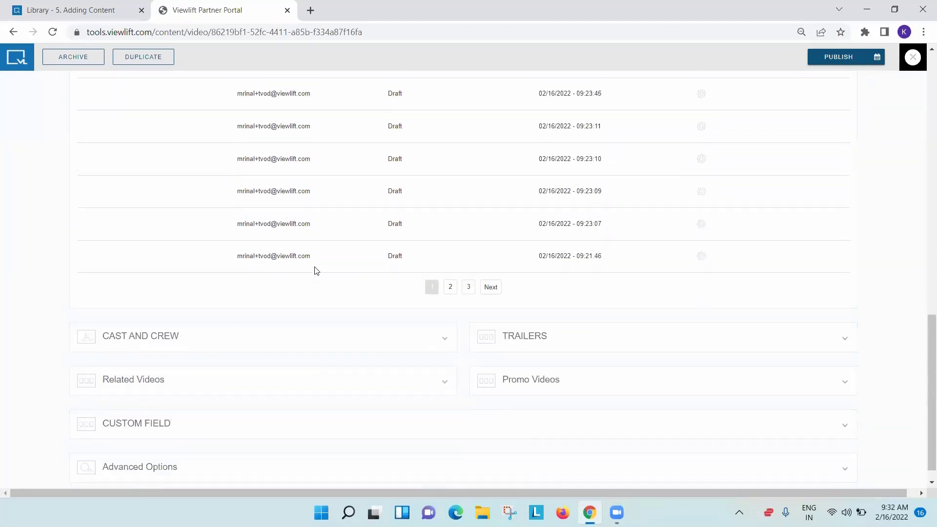
Step: Expand the Cast and Crew section and view its cast and director fields
click(211, 325)
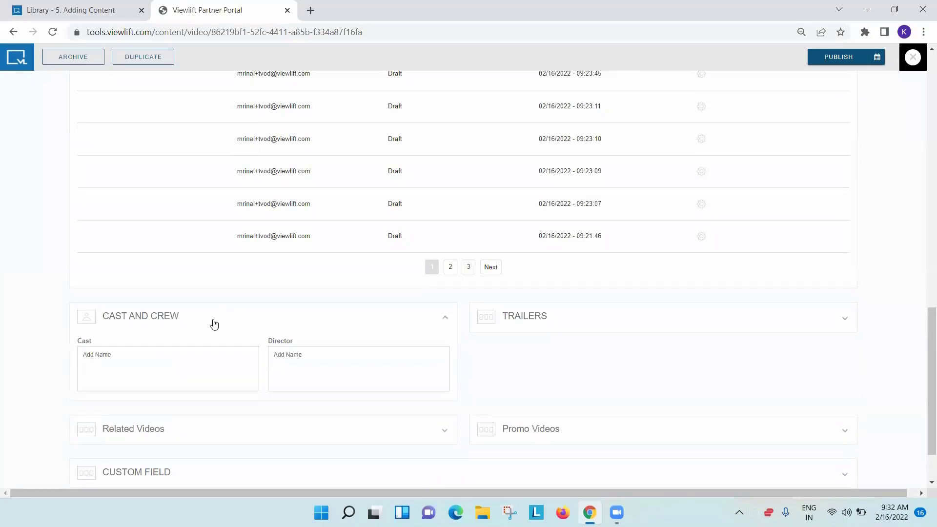
scroll(239, 307, down, 2)
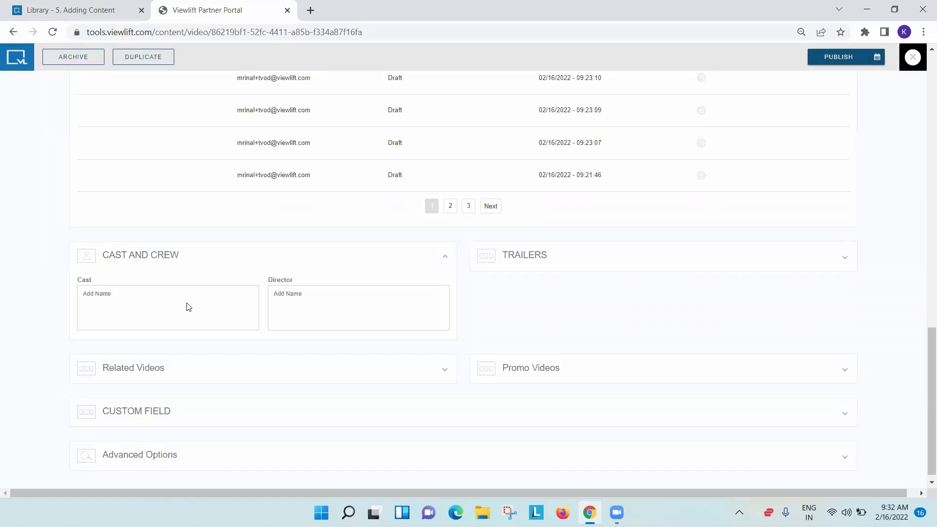
click(120, 299)
Step: Expand the Trailers section, view the media that can be added as a trailer, and close the list without choosing one
click(545, 262)
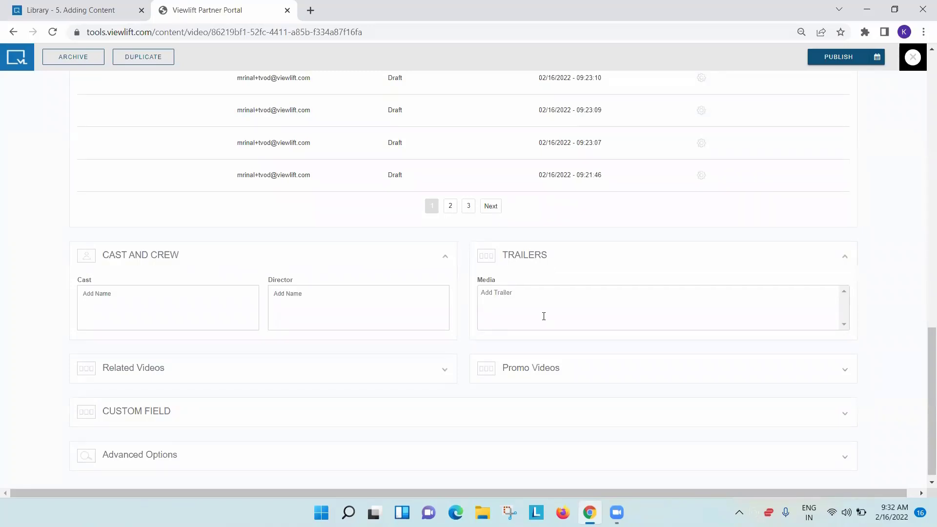
click(520, 304)
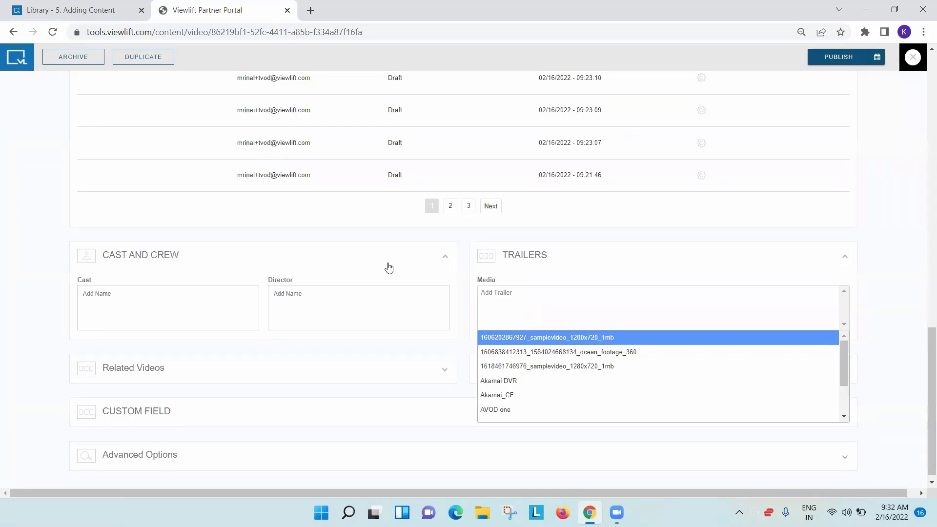
click(917, 257)
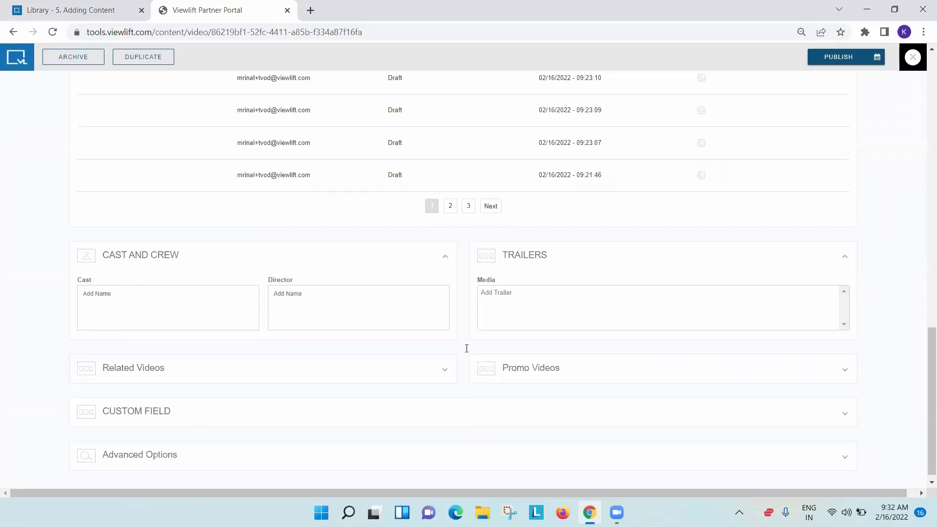
Step: Expand the Related Videos and Promo Videos sections and view the selectable promo media without adding any
scroll(449, 350, down, 1)
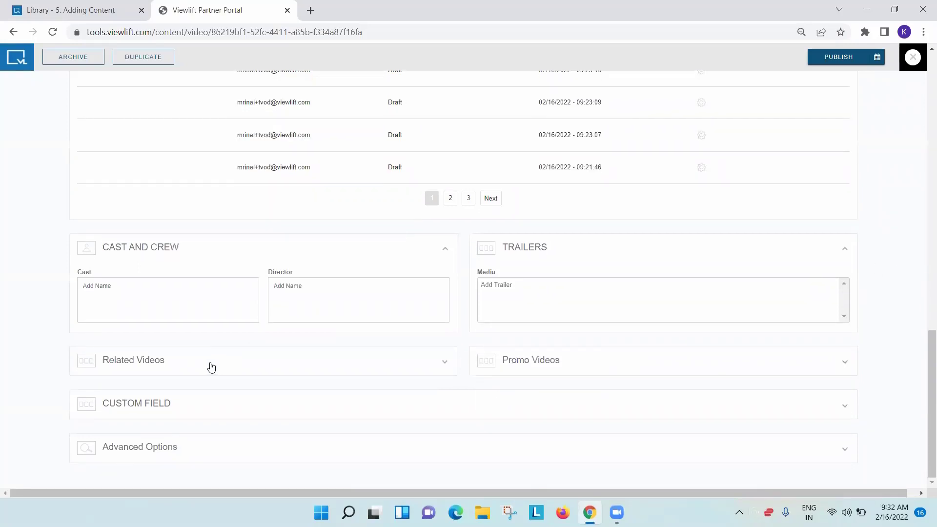
click(193, 366)
scroll(231, 351, down, 2)
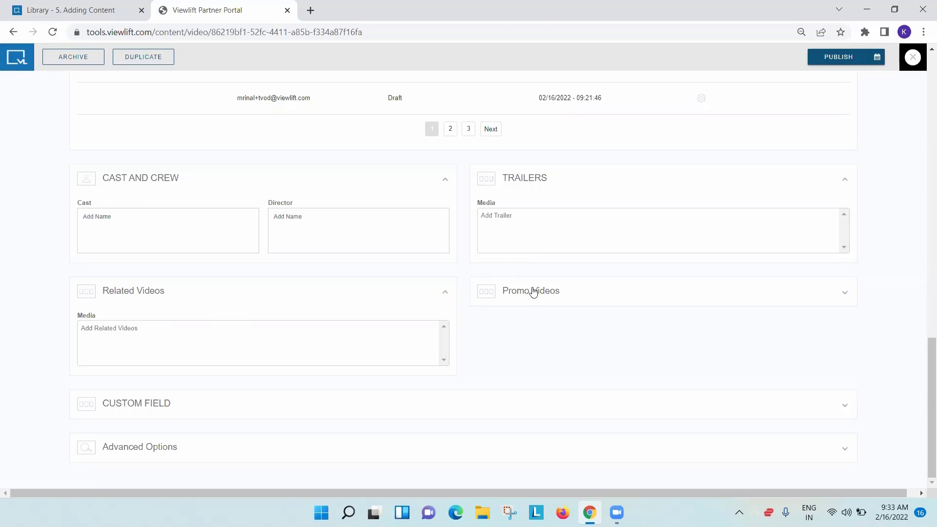
click(546, 296)
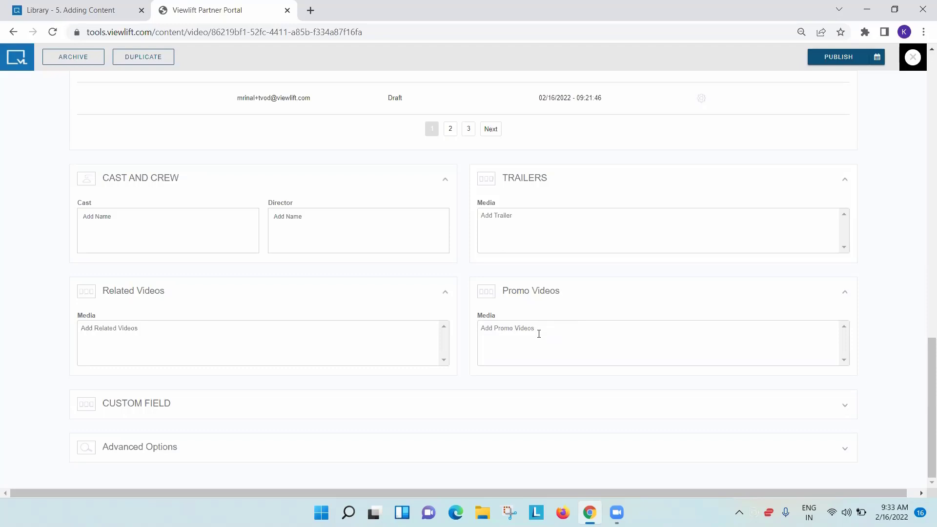
click(519, 331)
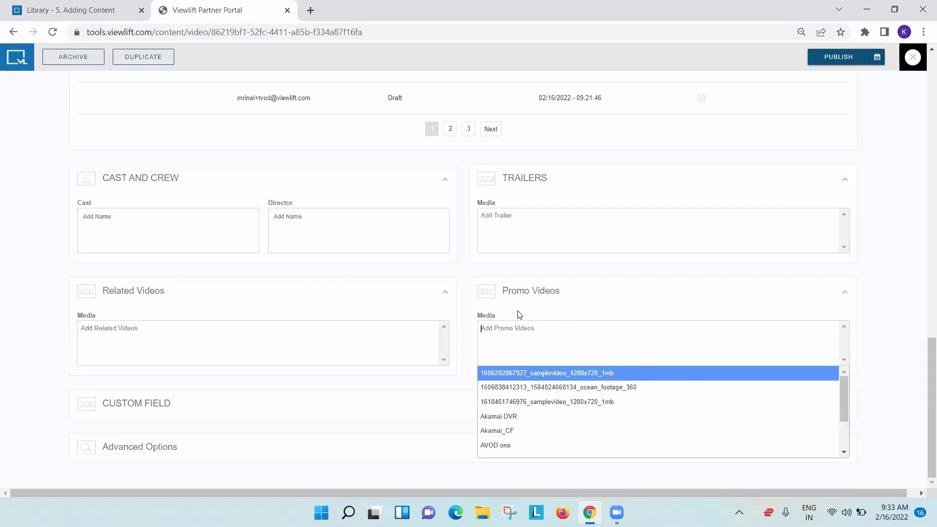
click(517, 315)
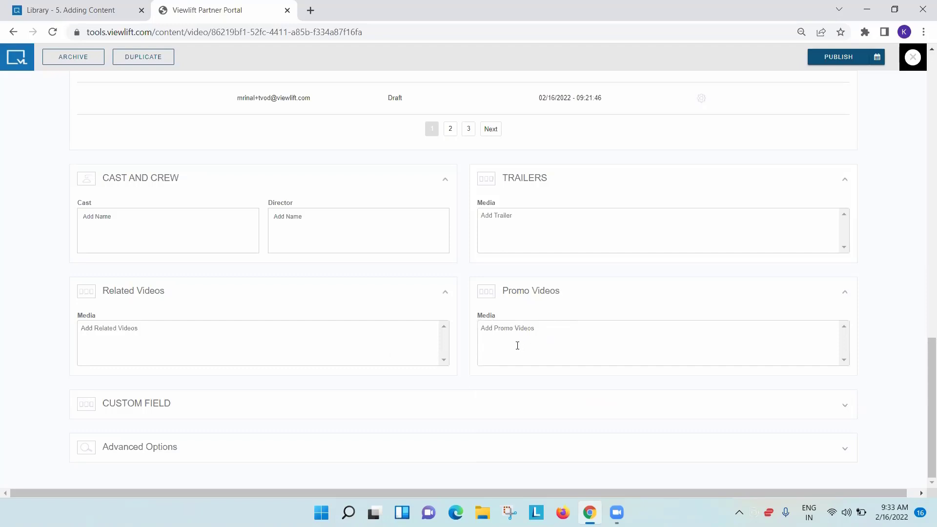
Step: Expand the Custom Field and Advanced Options sections and examine their description, tags, Skip Recap, Skip Intro, Play Next and Clevertap Popup fields
click(193, 405)
scroll(278, 360, down, 2)
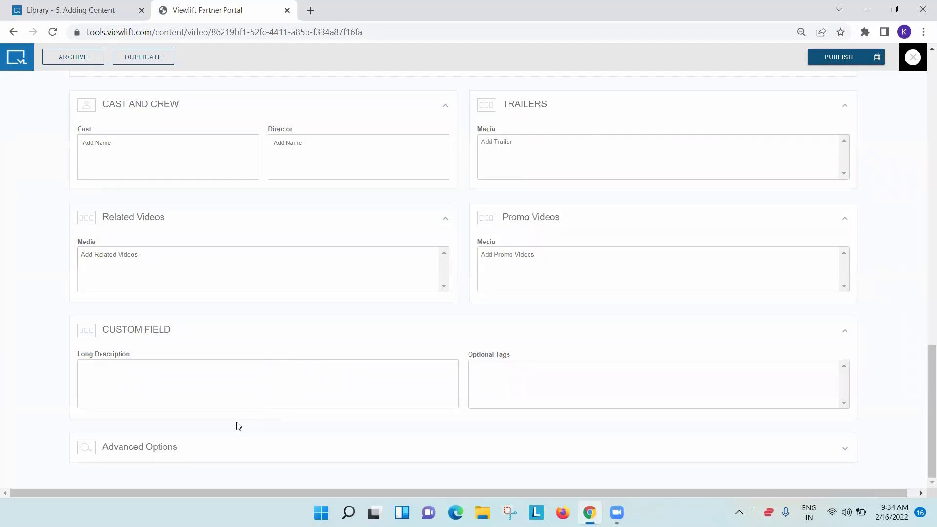
click(195, 453)
scroll(268, 370, down, 2)
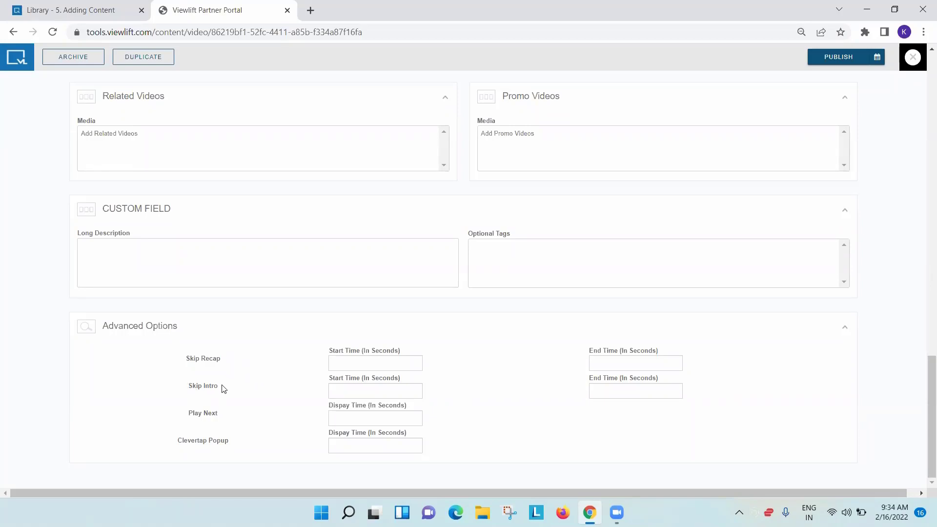
drag(327, 350, 625, 351)
drag(180, 417, 230, 418)
Step: Publish the video My Video immediately and unpublish it again
scroll(278, 383, up, 5)
scroll(288, 380, down, 5)
scroll(296, 386, up, 15)
scroll(301, 388, up, 10)
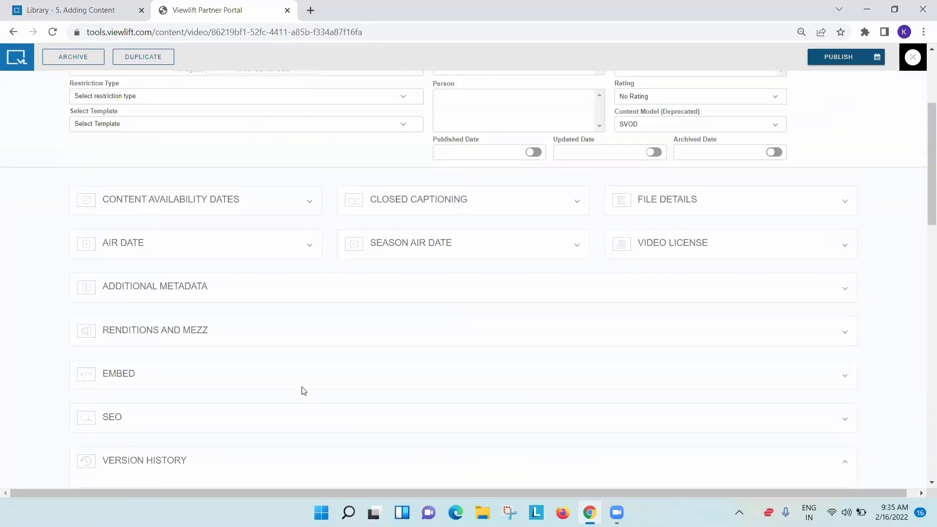
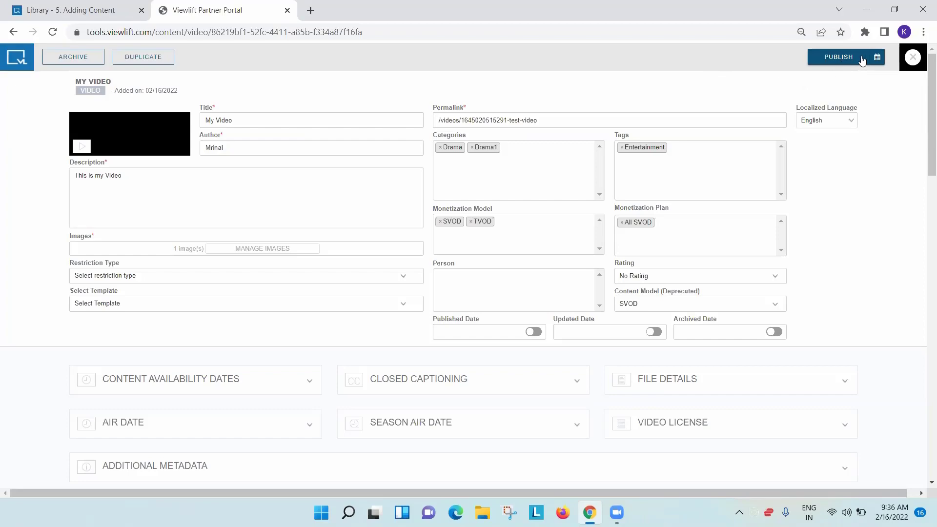
click(839, 58)
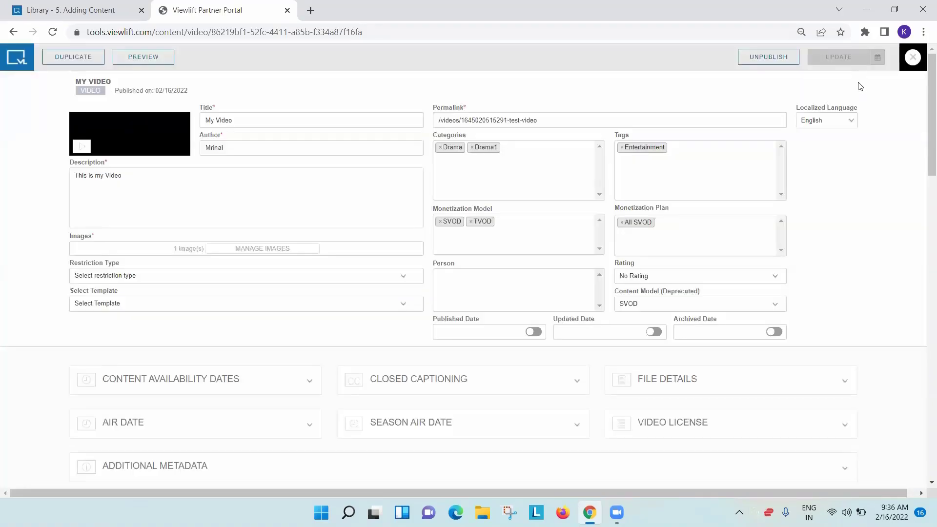
click(763, 62)
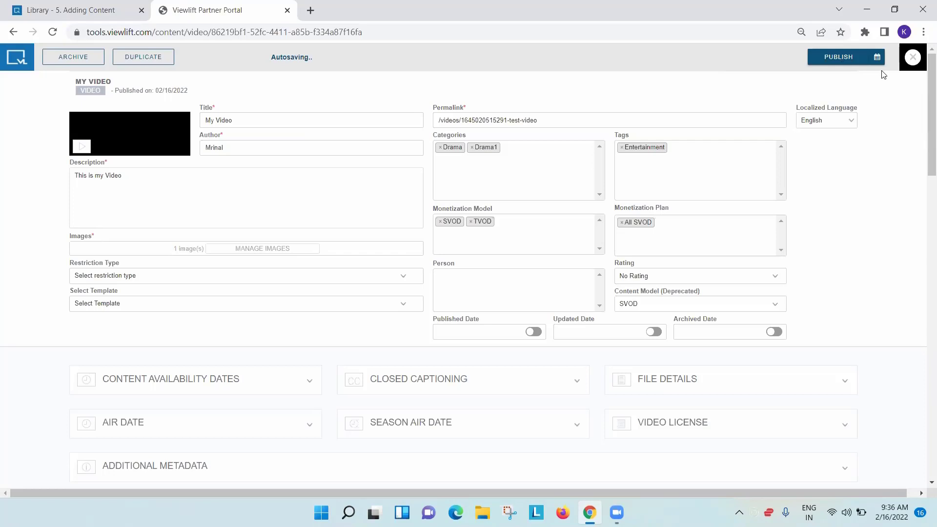
Step: Schedule My Video to publish on 02/18/2022 at 9:00 AM and save the schedule
click(877, 58)
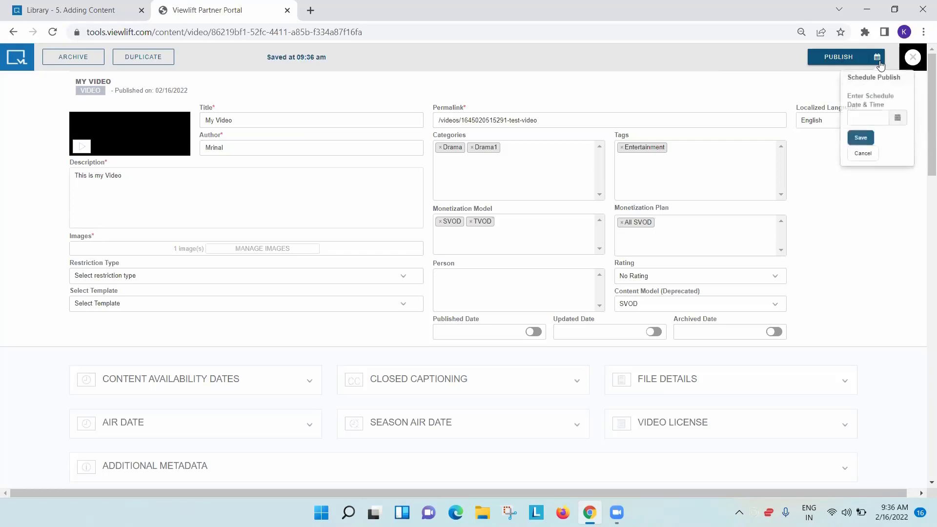
click(897, 118)
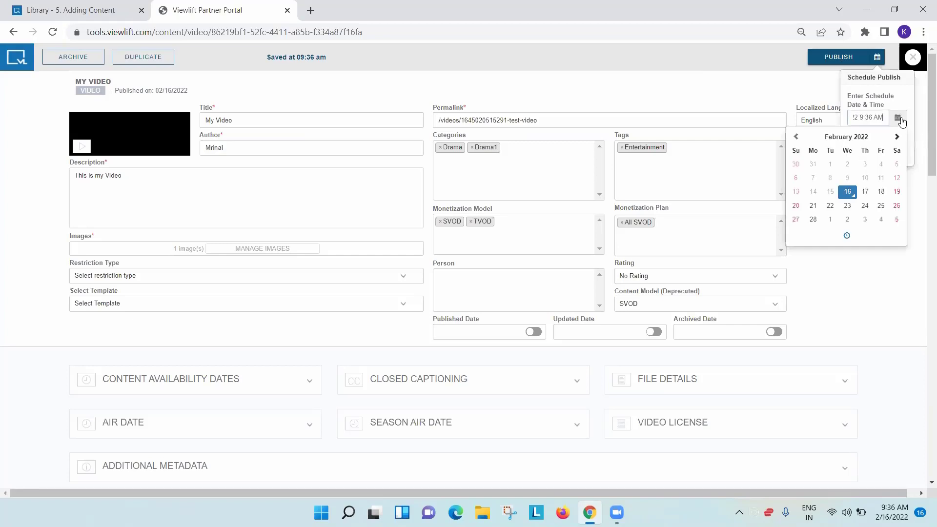
click(881, 197)
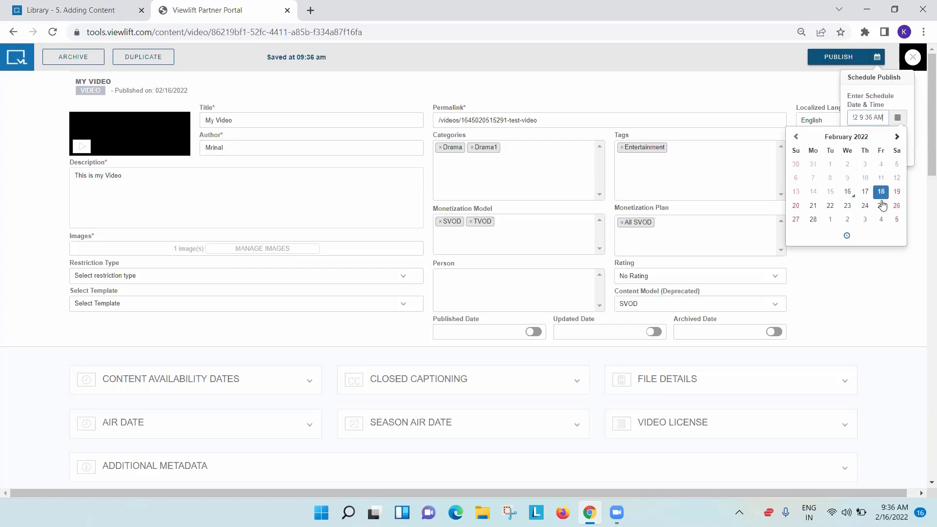
click(847, 238)
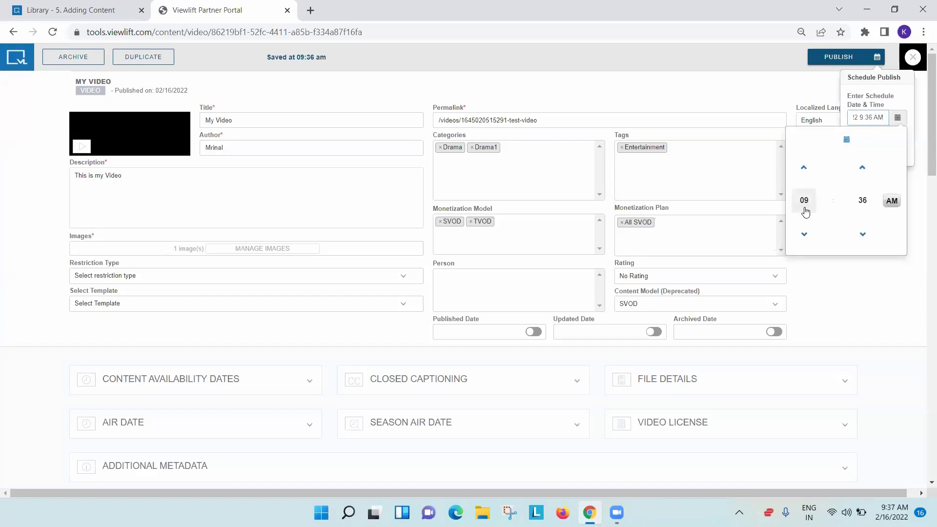
click(863, 203)
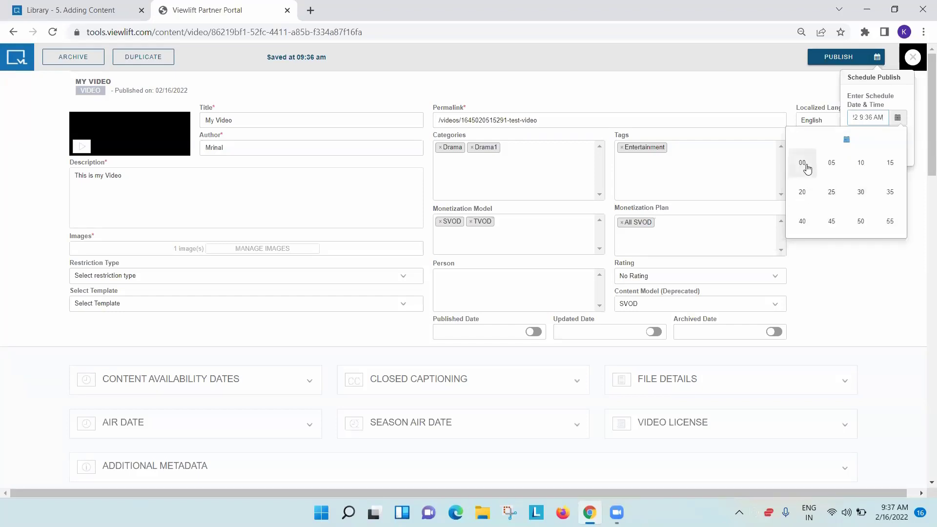
click(807, 167)
click(902, 91)
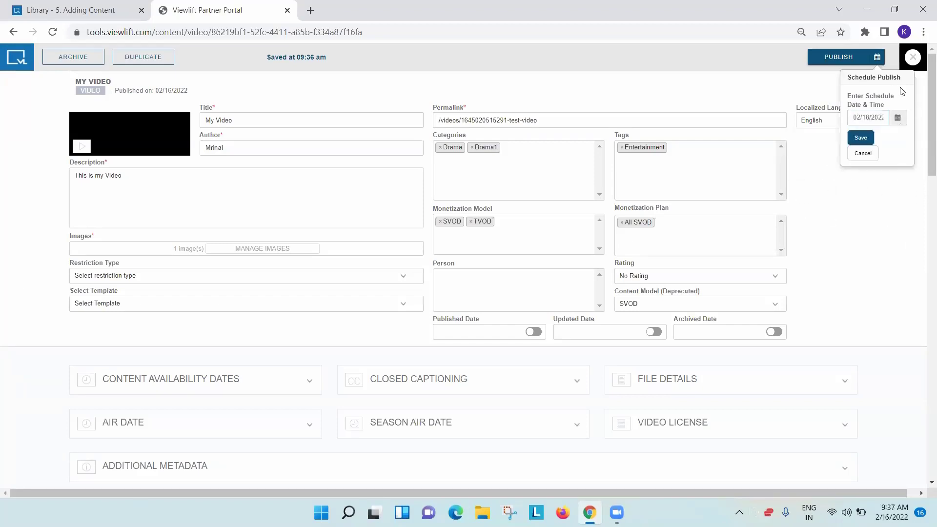
click(861, 138)
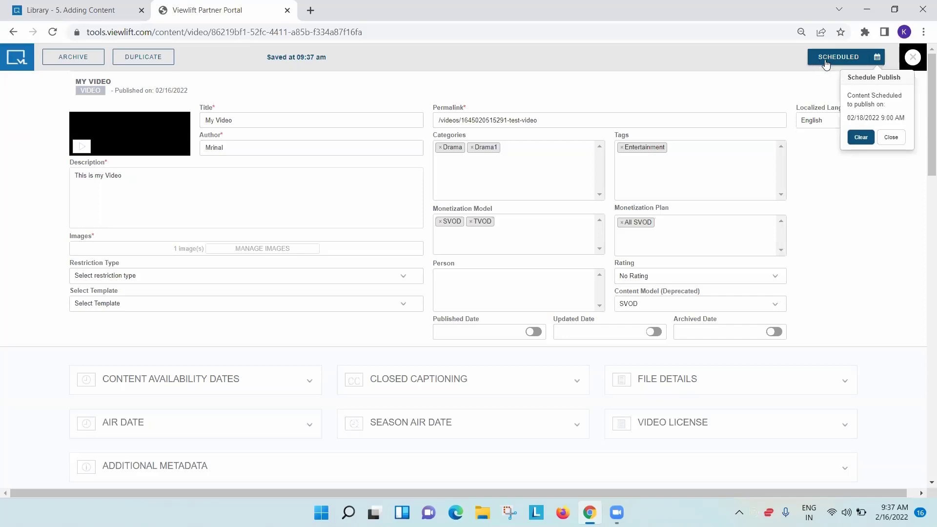
Step: Clear the video's scheduled publish date and close the scheduling dialog
click(861, 139)
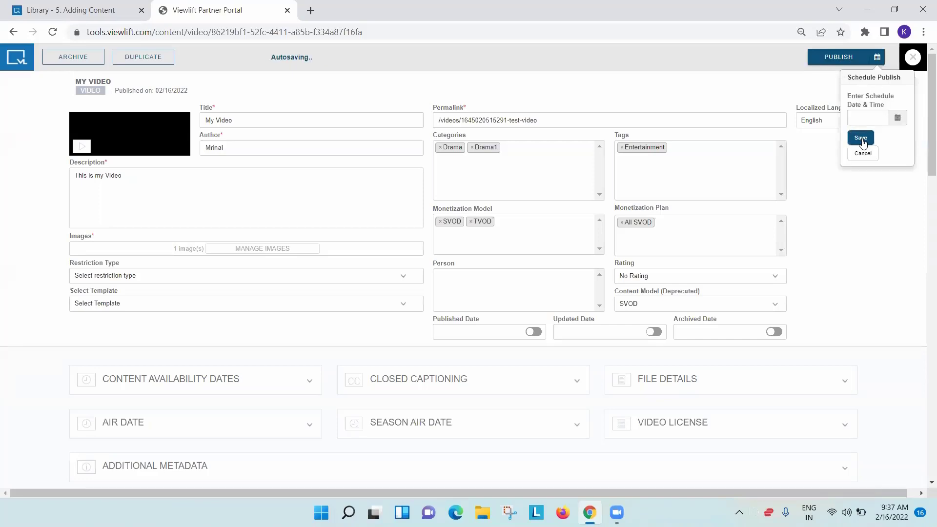
click(863, 153)
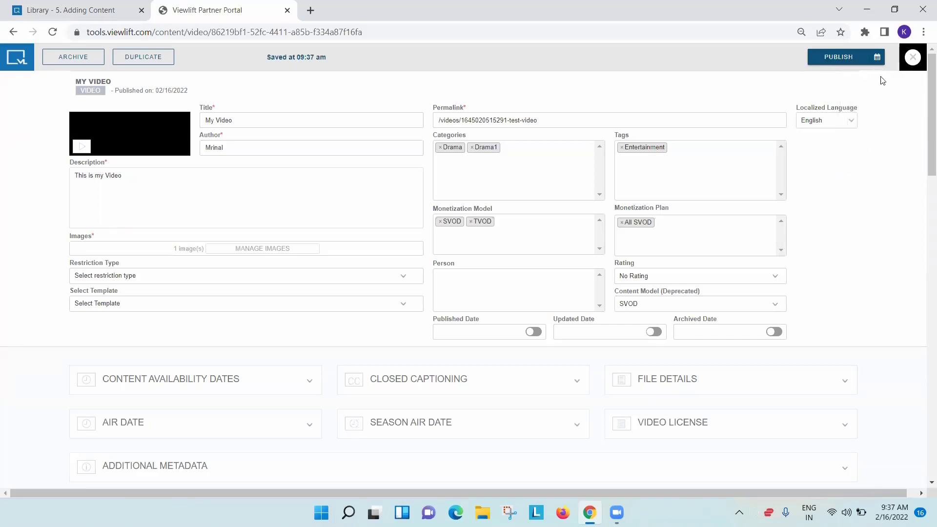
Step: Publish My Video, highlight its permalink, and unpublish the video
click(841, 59)
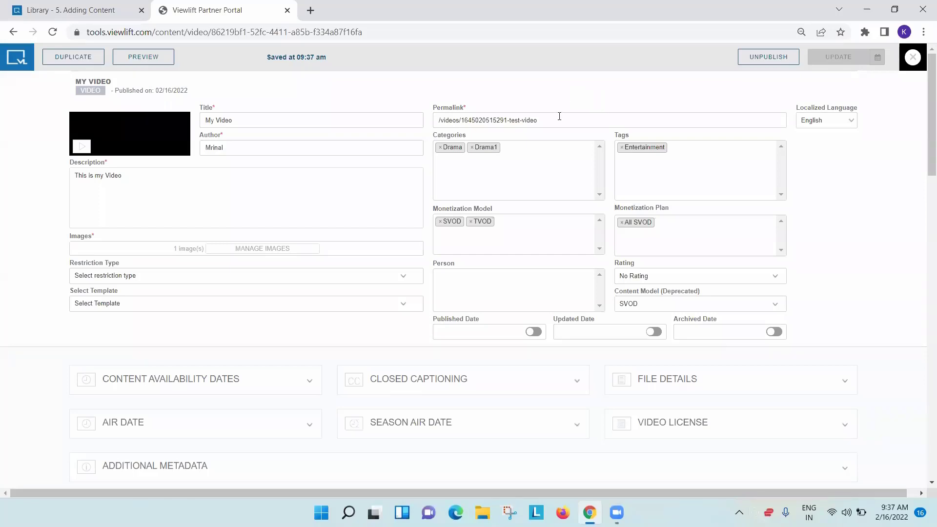
drag(558, 119, 438, 118)
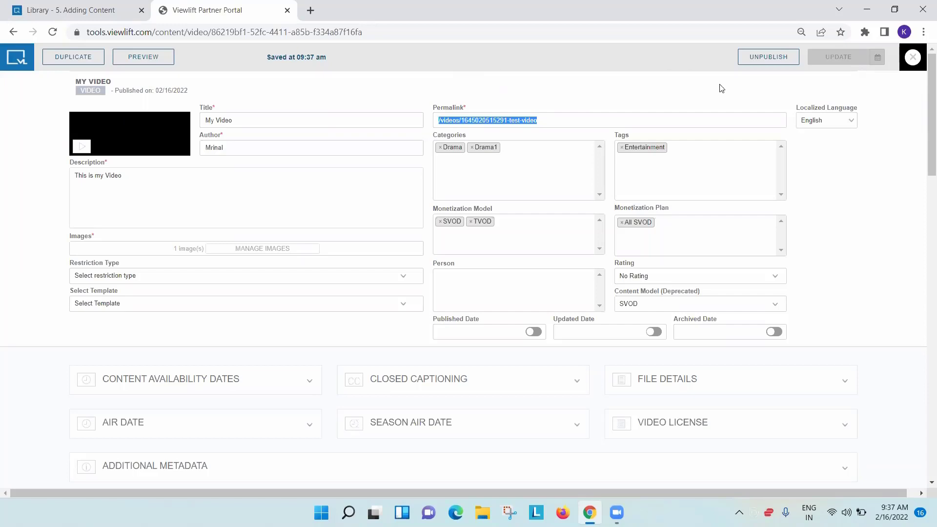
click(767, 58)
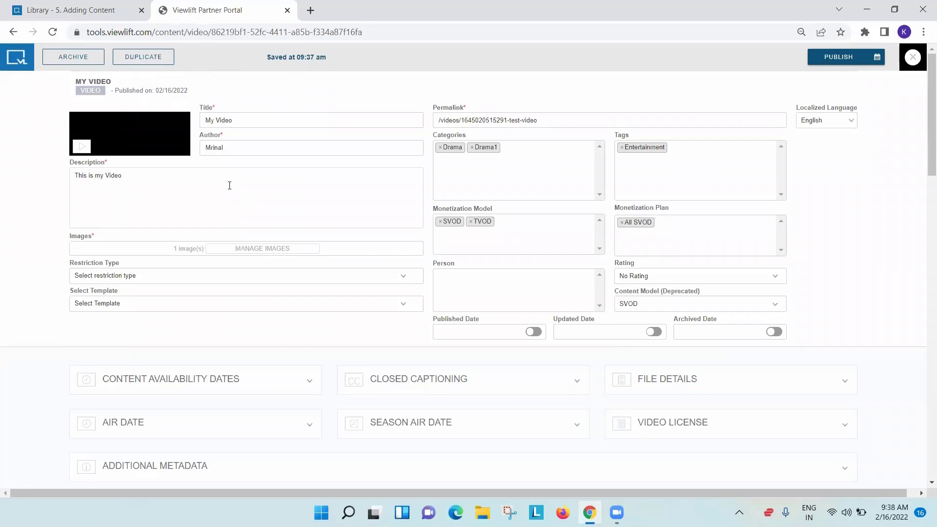
Step: Duplicate My Video and check the copy's title, permalink and metadata sections
click(143, 56)
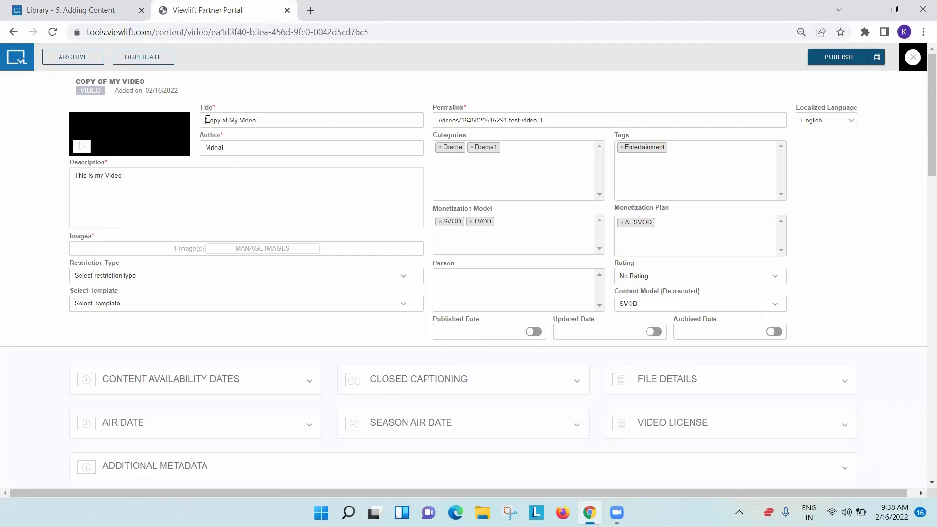
drag(207, 119, 295, 115)
drag(572, 122, 427, 124)
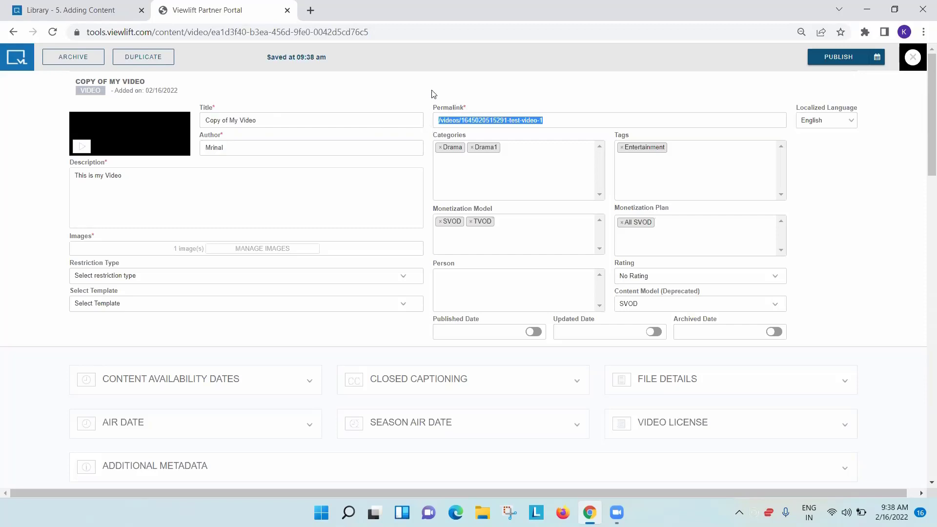
click(578, 120)
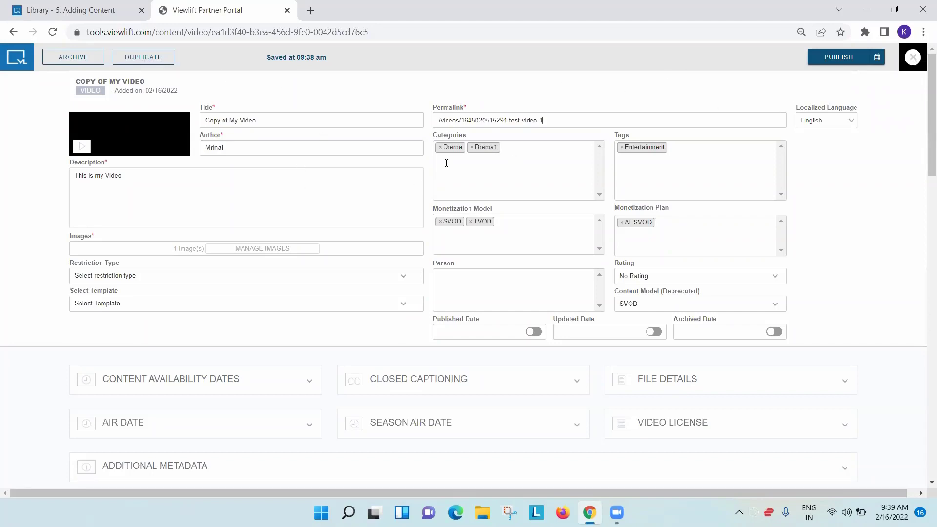
scroll(356, 268, down, 6)
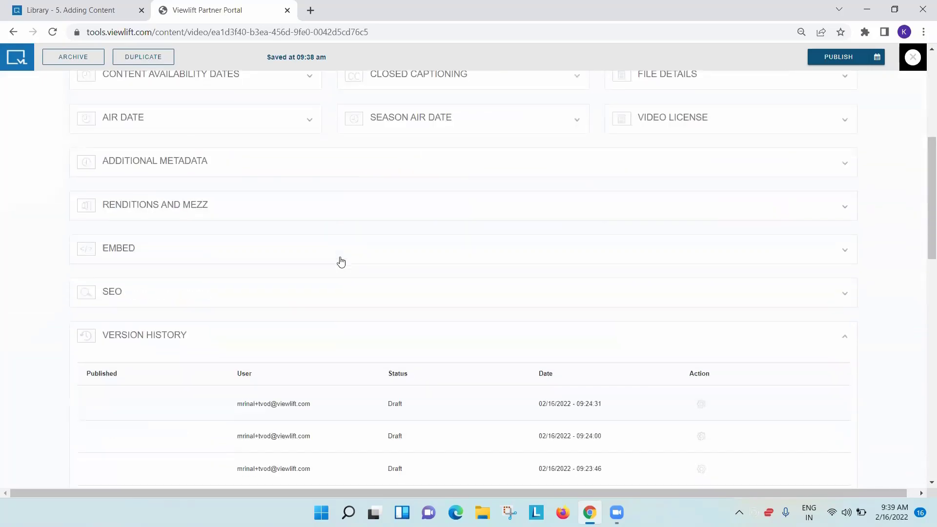
scroll(341, 262, up, 5)
scroll(341, 262, up, 1)
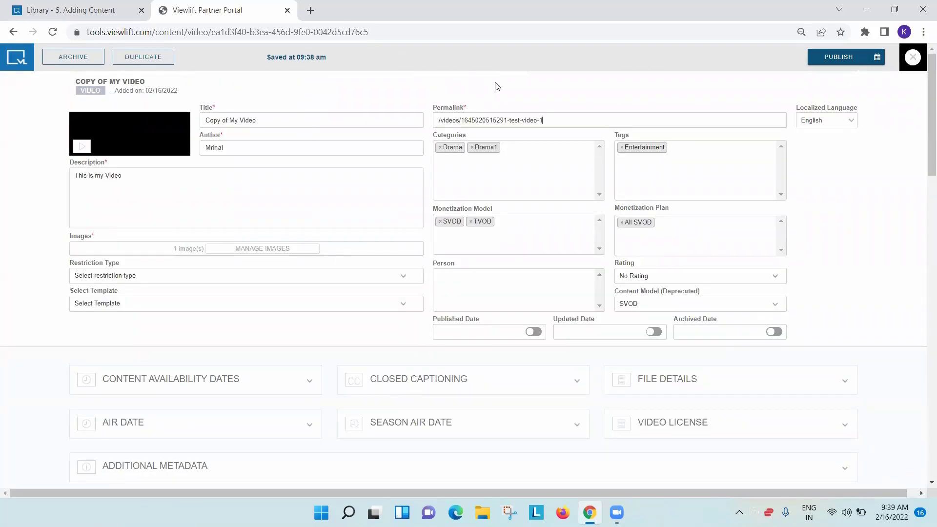
Step: Close the duplicated video and reopen the original My Video from the content library
click(912, 58)
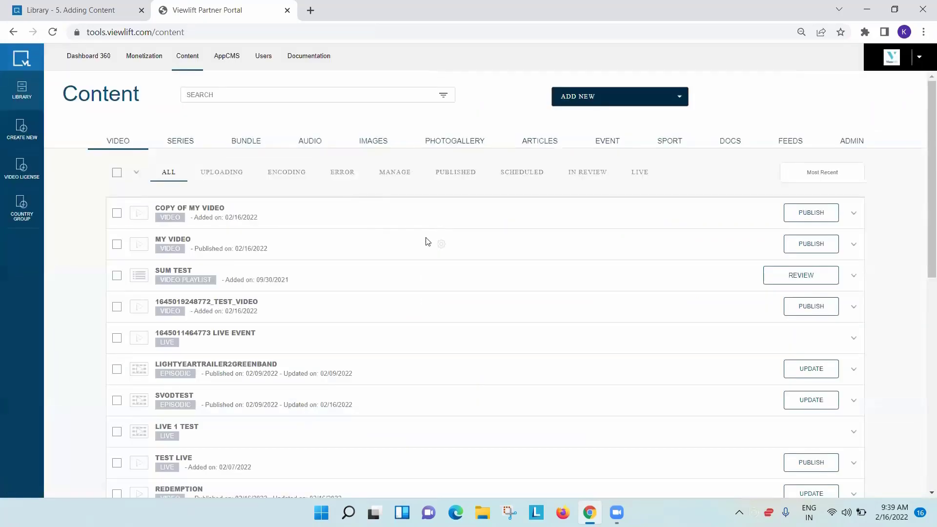
click(441, 244)
click(440, 244)
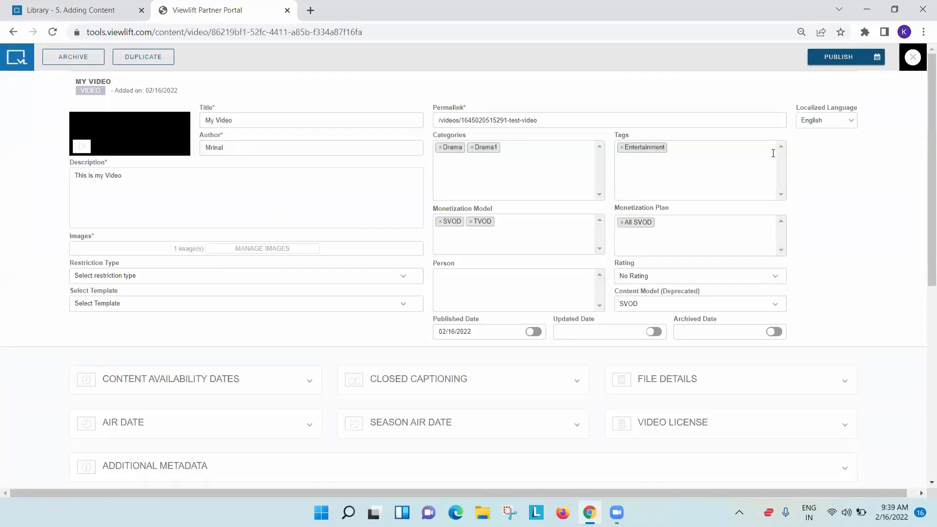
Step: View My Video's Swedish and French localized versions, and return to the English version
click(834, 125)
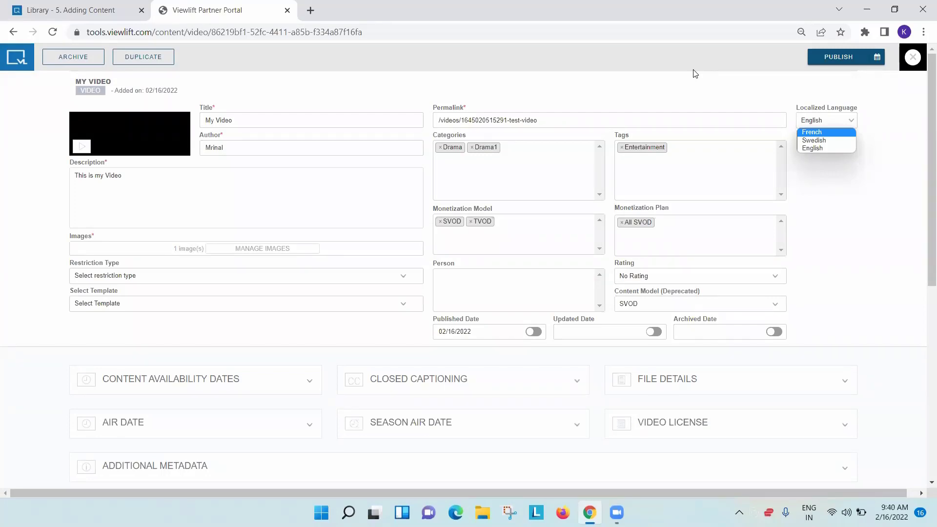
click(824, 143)
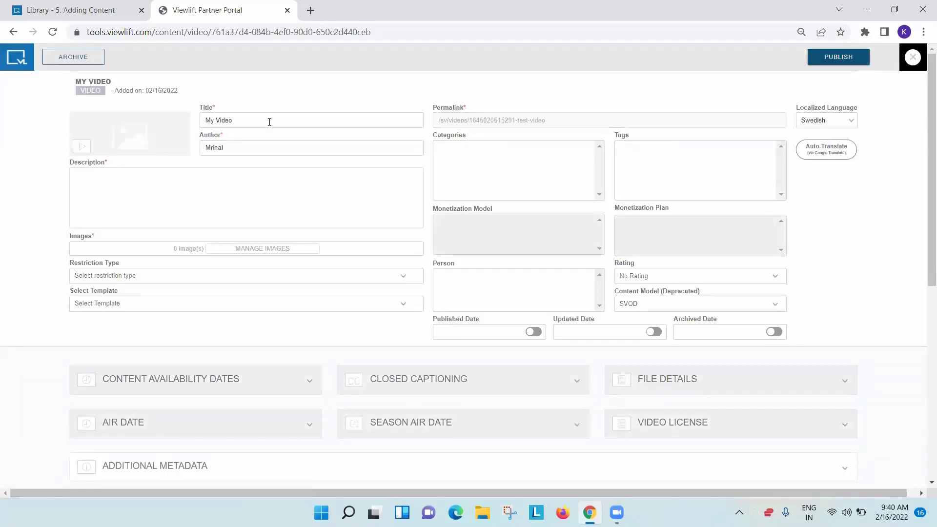
click(823, 121)
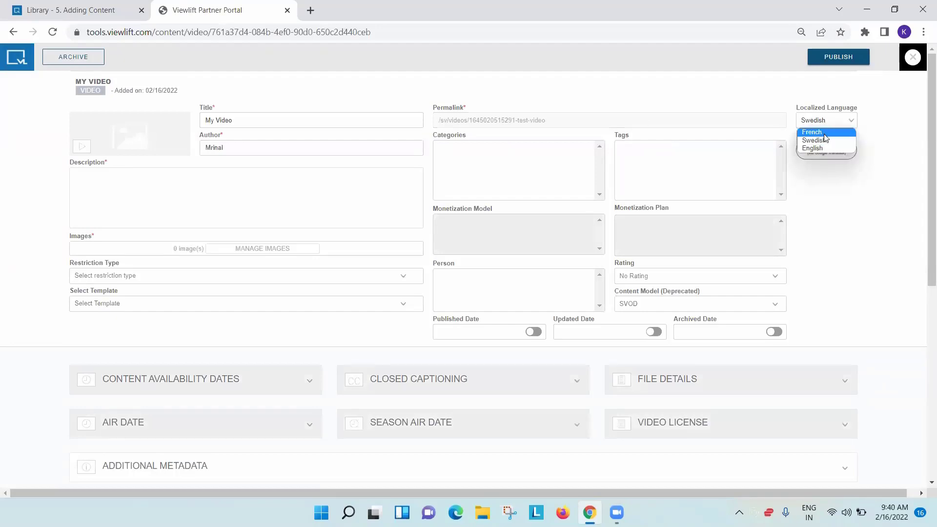
click(820, 132)
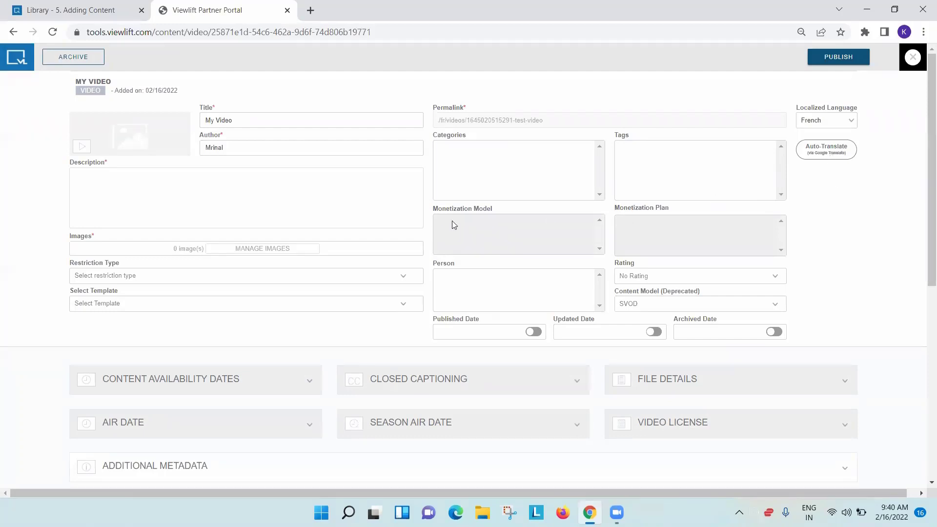
click(826, 123)
click(823, 147)
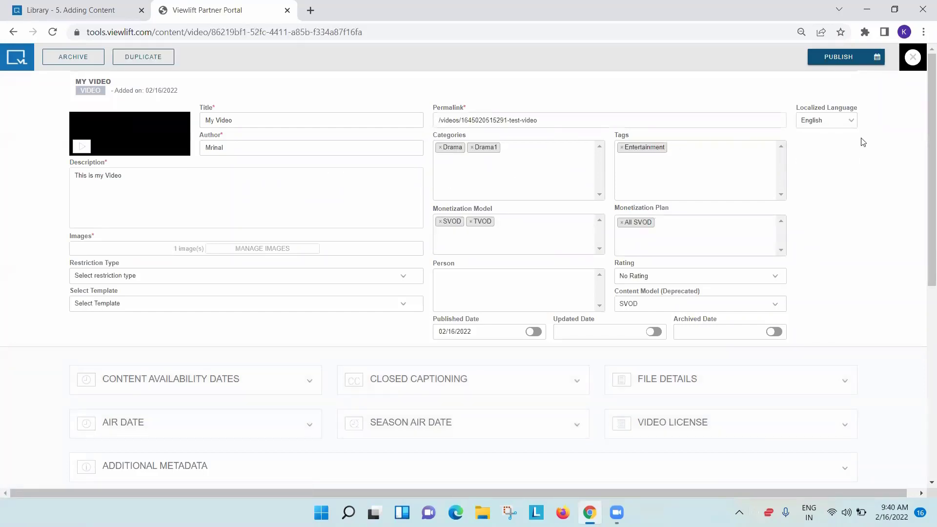
Step: Switch My Video's localized language to French and try to auto-translate its text, agreeing to replace the existing text
click(826, 122)
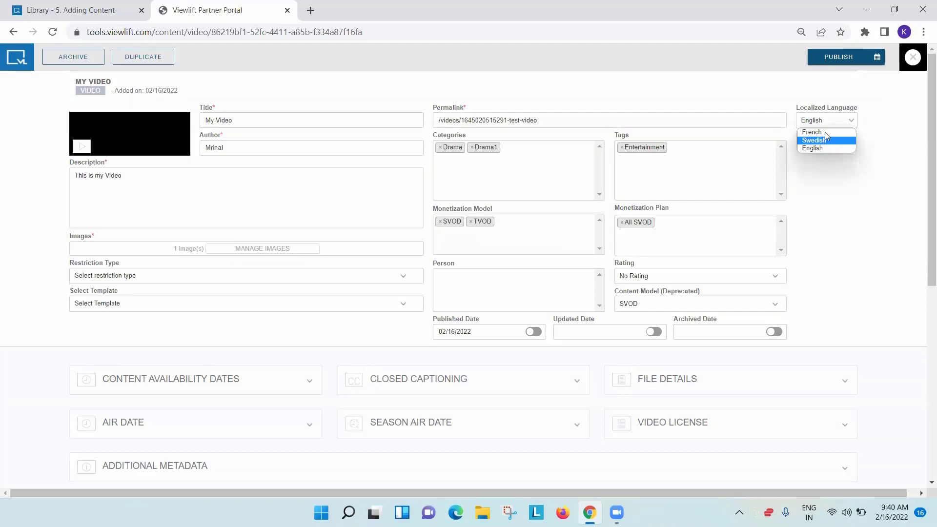
click(812, 132)
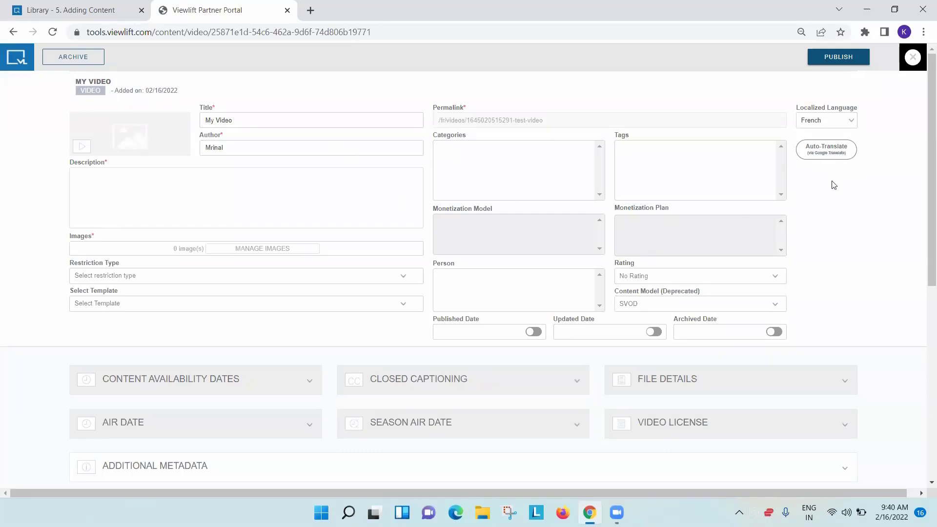
click(830, 154)
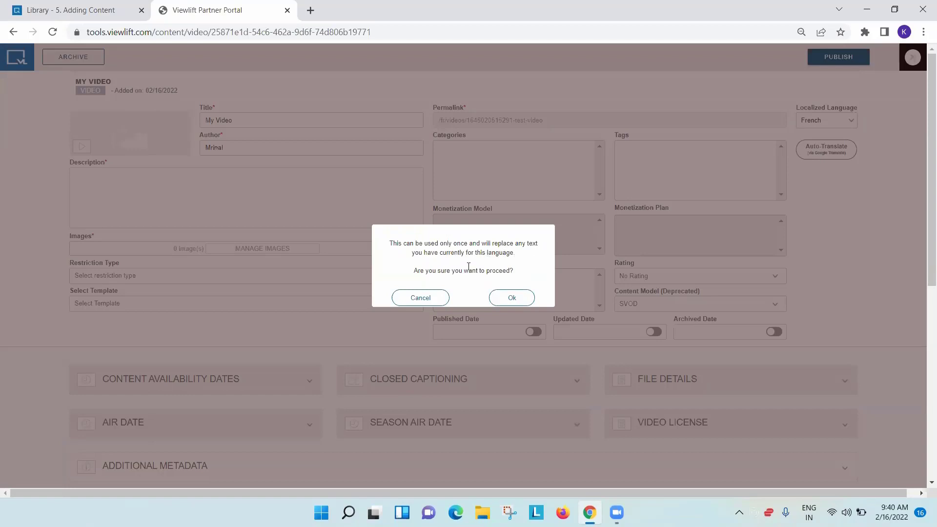
click(512, 298)
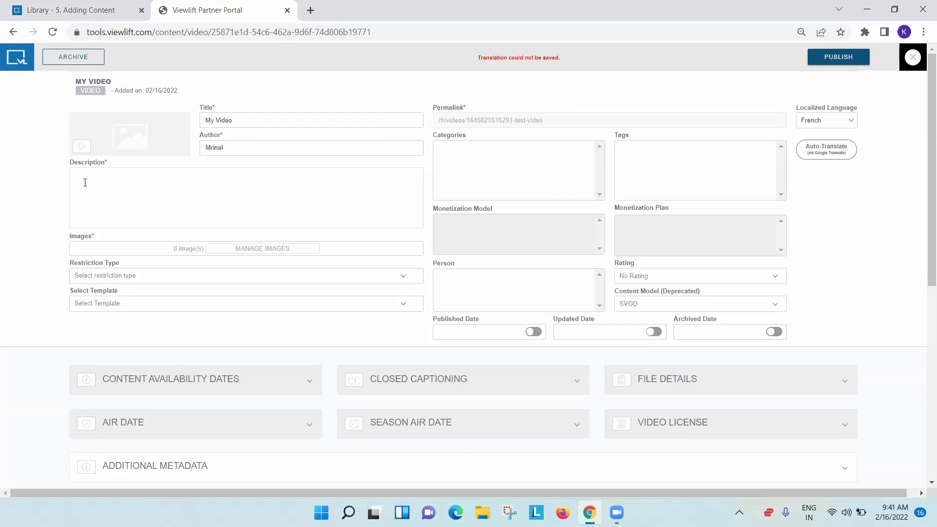
Step: Examine the fields and metadata sections of the French localization of the My Video entry
click(111, 181)
scroll(300, 291, down, 4)
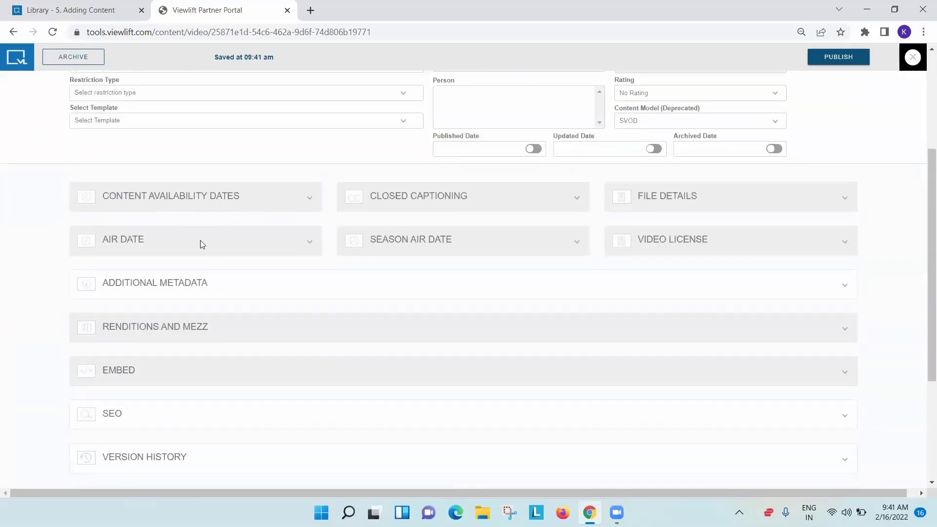
scroll(270, 293, up, 4)
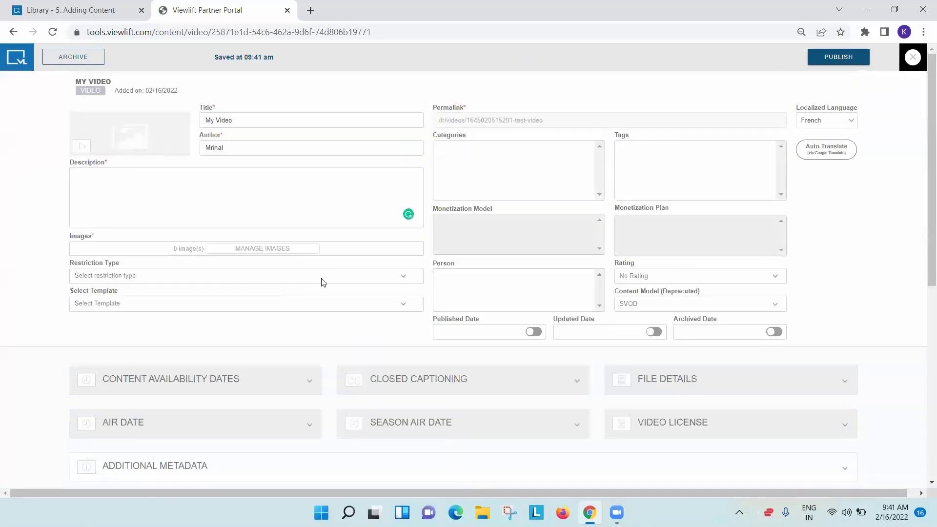
scroll(167, 309, down, 7)
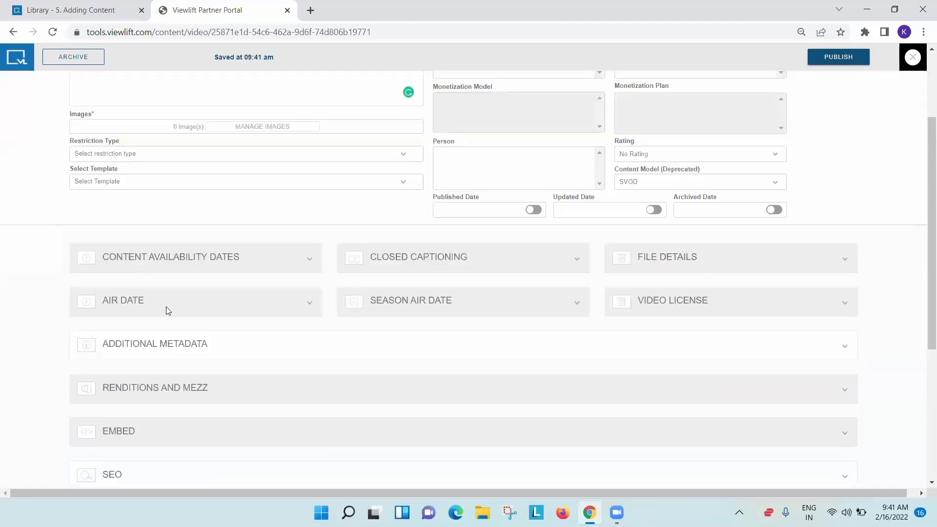
scroll(293, 381, up, 7)
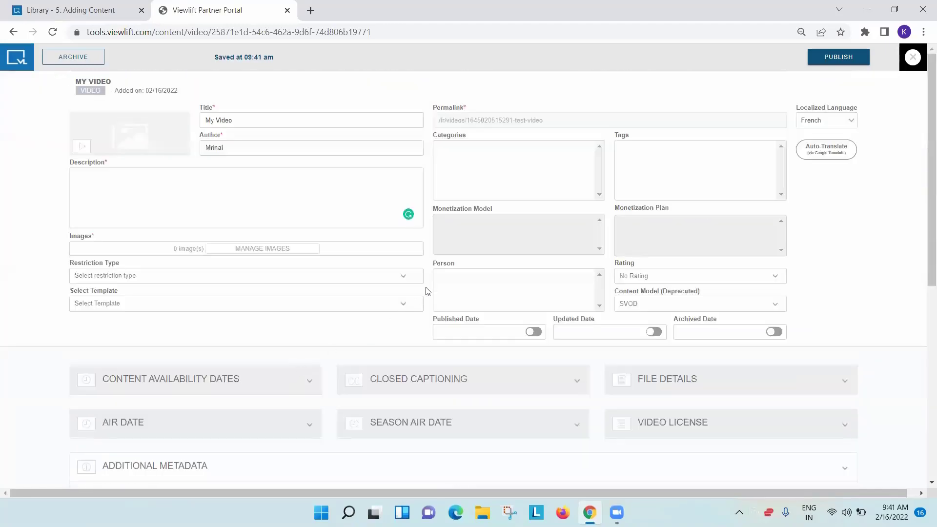
scroll(322, 321, down, 1)
scroll(341, 303, down, 3)
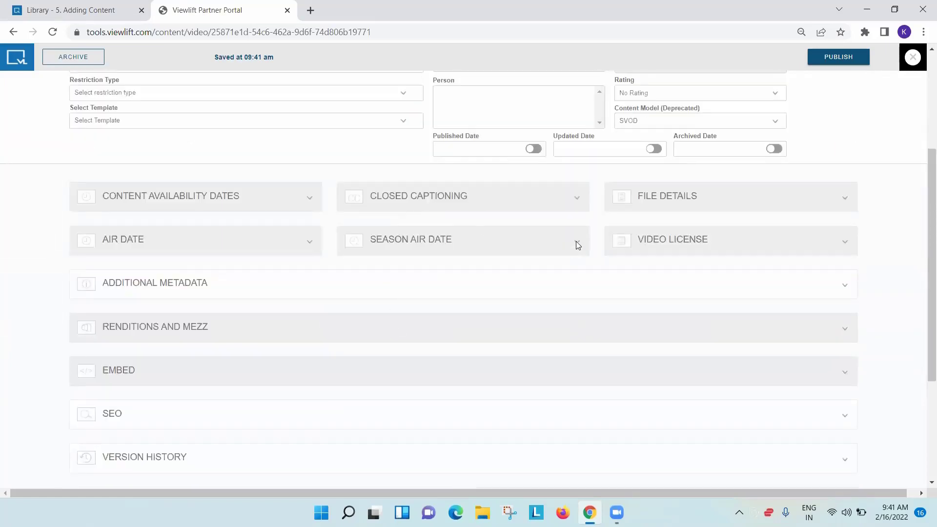
scroll(502, 299, up, 3)
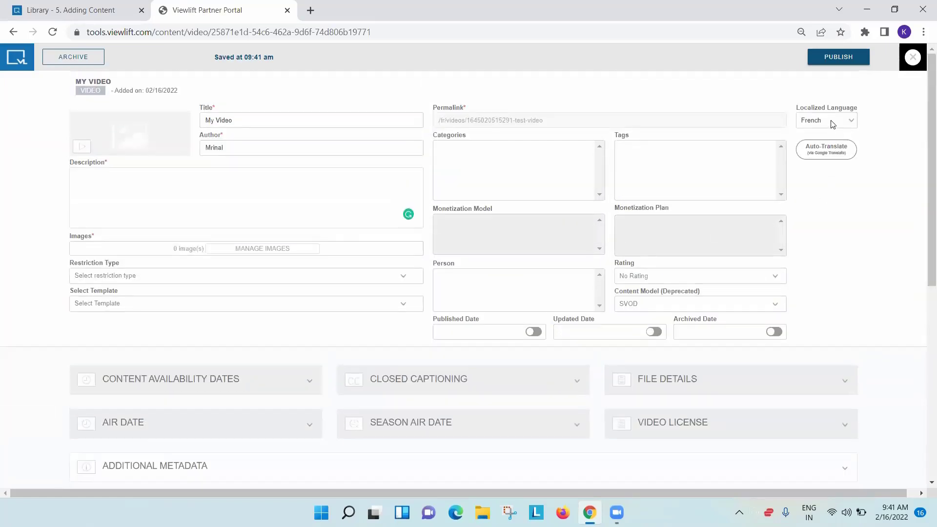
Step: Switch the video's localized language to English and close the video's details page
click(830, 120)
click(821, 147)
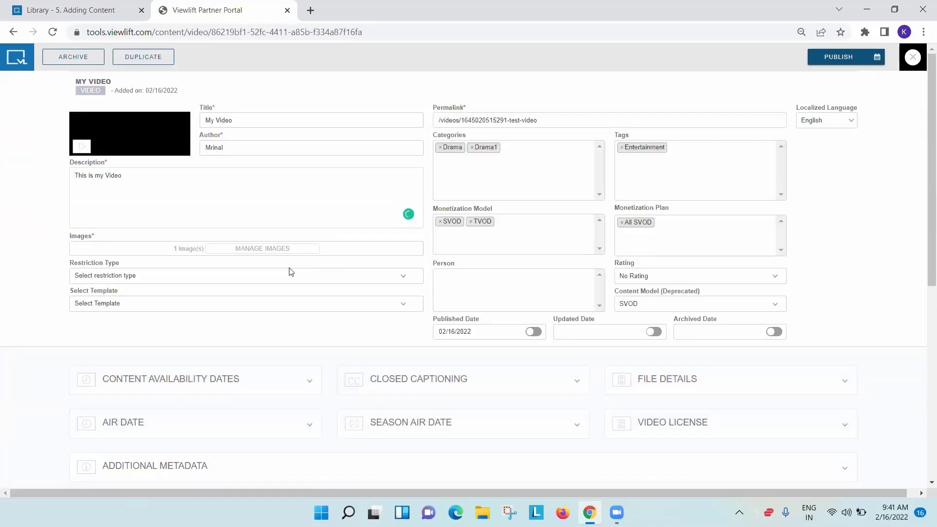
click(917, 60)
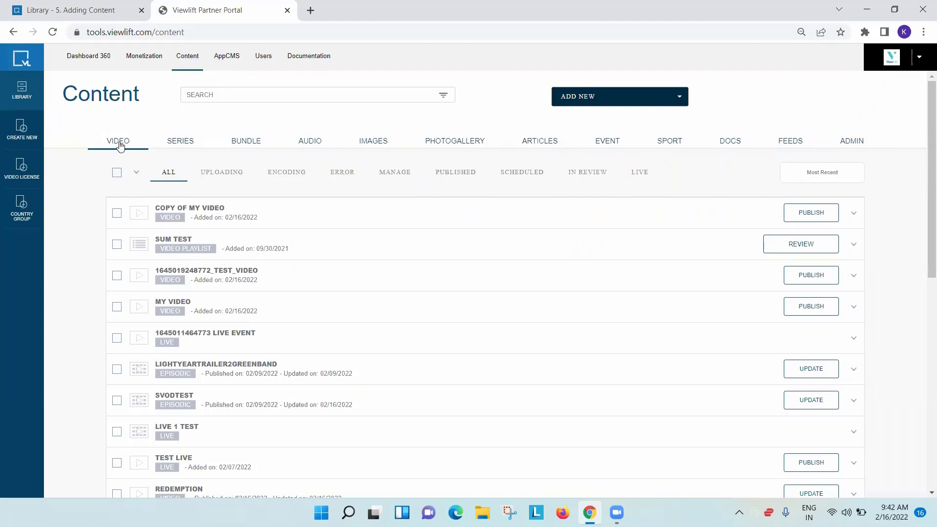
Step: Create a new series in the content library and look over its title, author and other detail fields
click(178, 146)
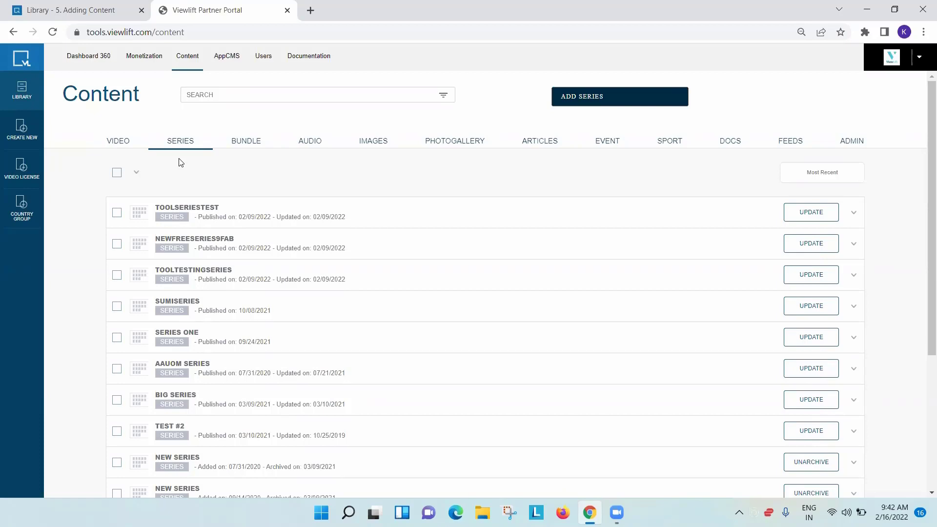
click(596, 99)
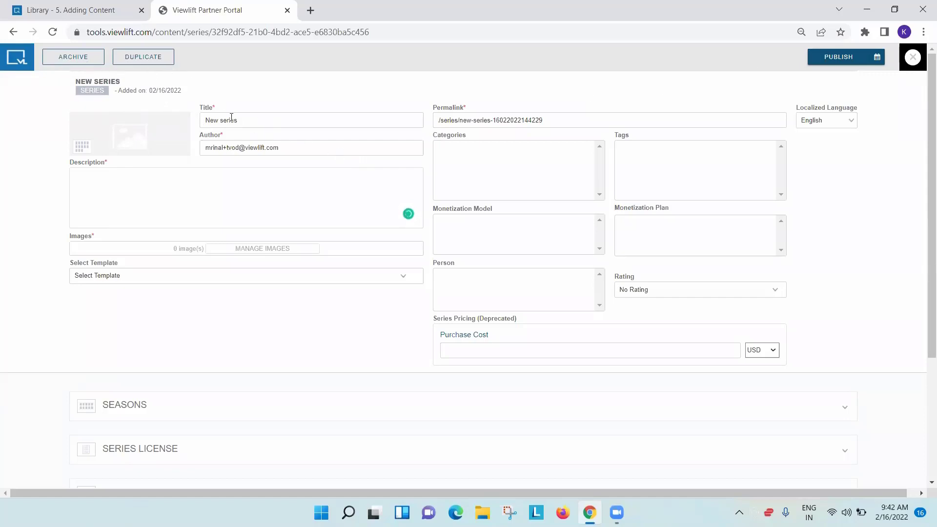
click(302, 145)
scroll(293, 186, down, 1)
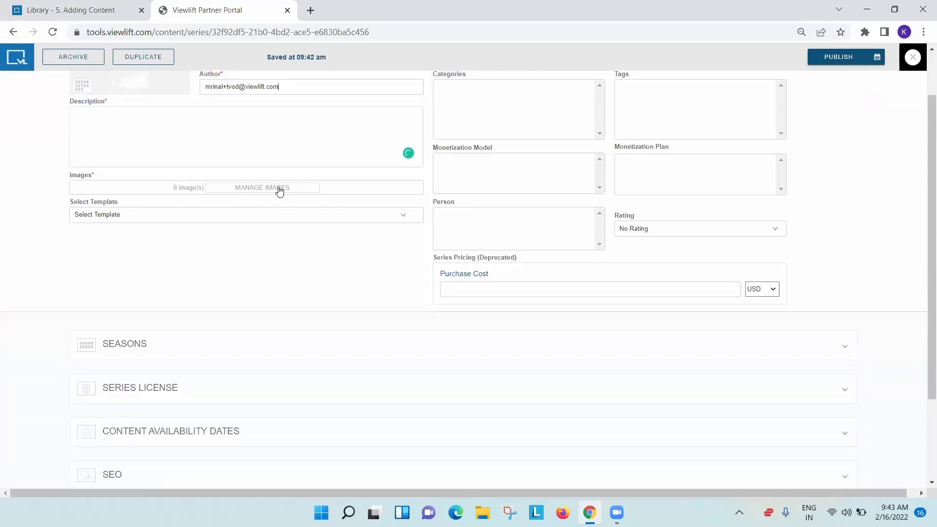
scroll(272, 234, down, 1)
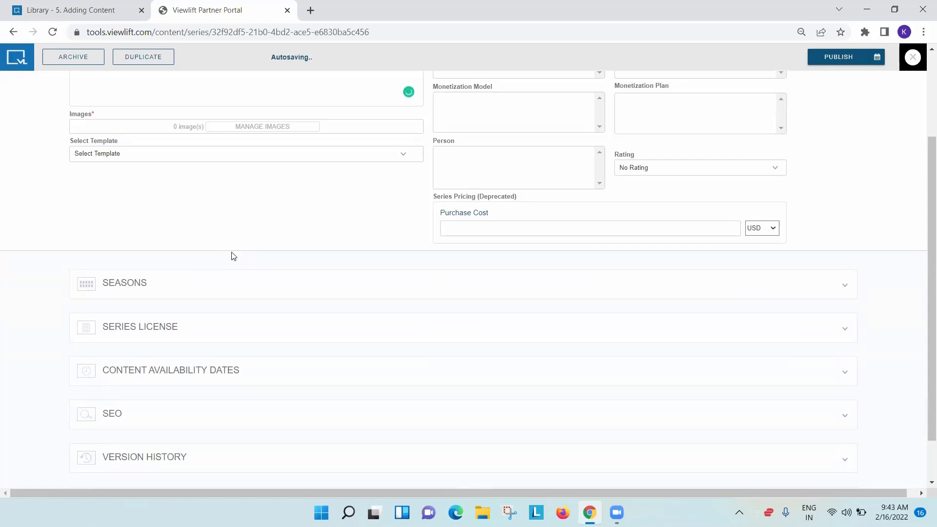
Step: Add two season groups in the new series' Seasons section and return to the series list
click(267, 279)
scroll(268, 278, down, 2)
scroll(271, 266, up, 1)
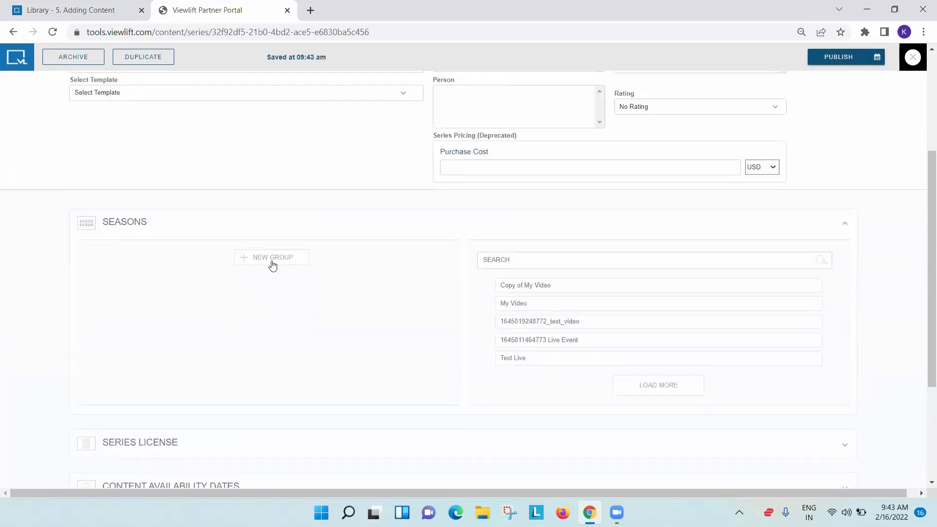
click(271, 260)
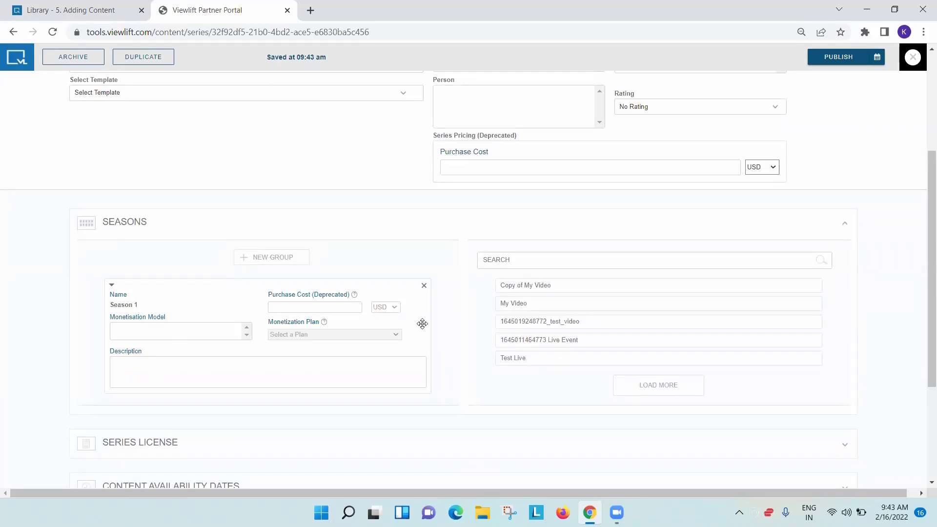
click(268, 261)
scroll(195, 331, down, 1)
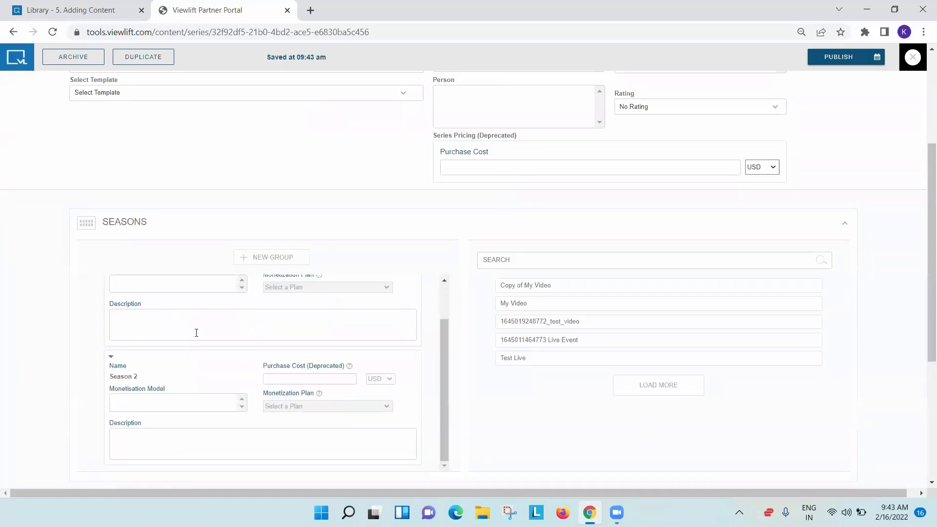
scroll(196, 332, up, 1)
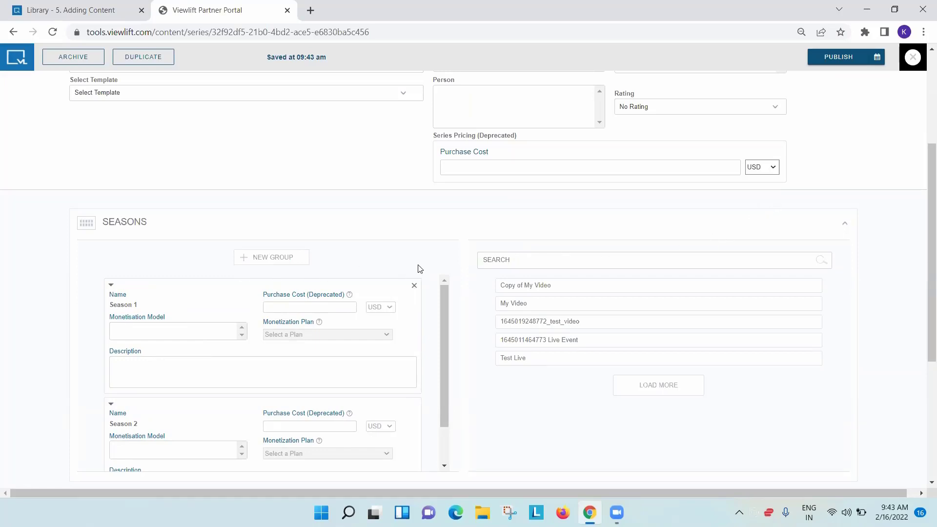
click(919, 58)
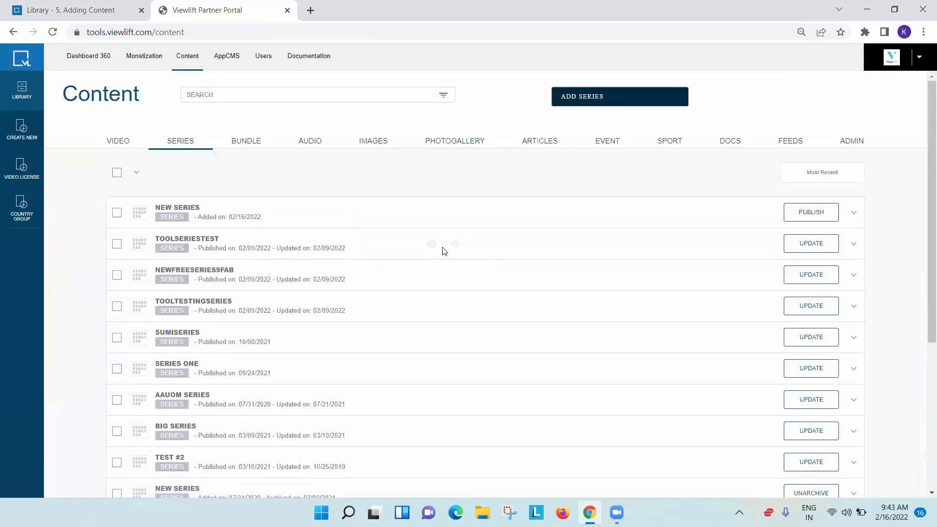
Step: Open the existing ToolSeriesTest series and expand Season 1 in its Seasons section
click(408, 277)
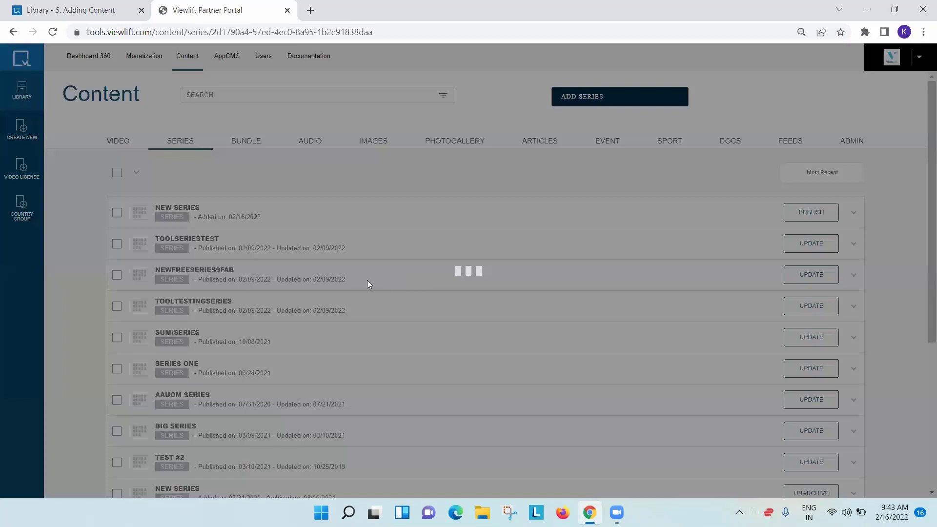
scroll(222, 305, down, 1)
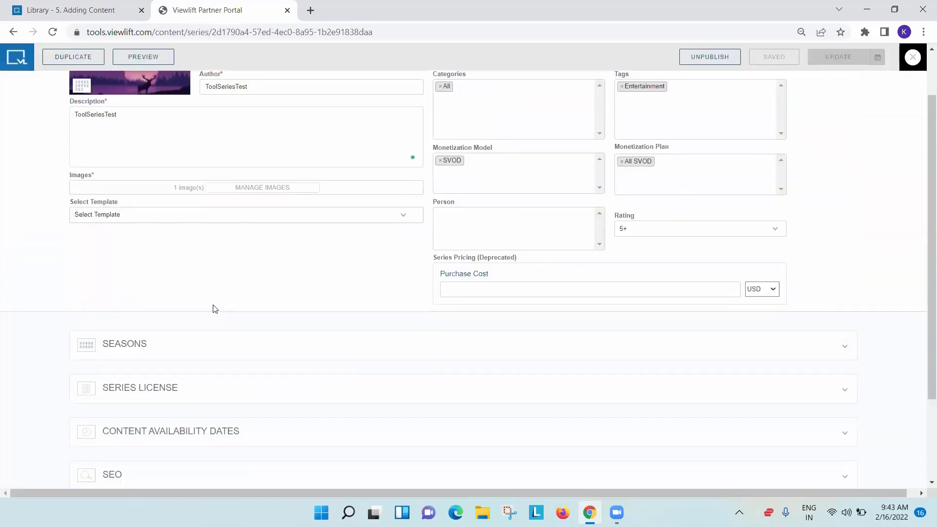
scroll(226, 307, up, 1)
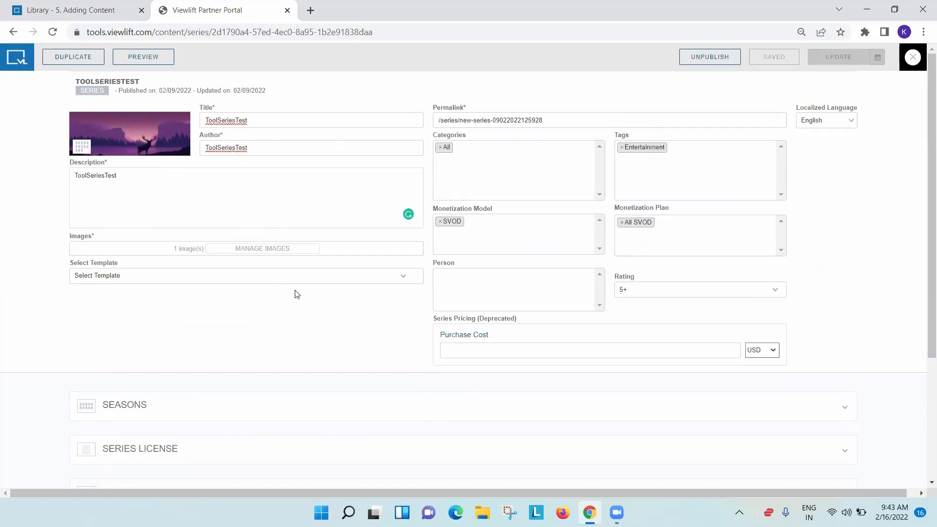
scroll(294, 286, down, 2)
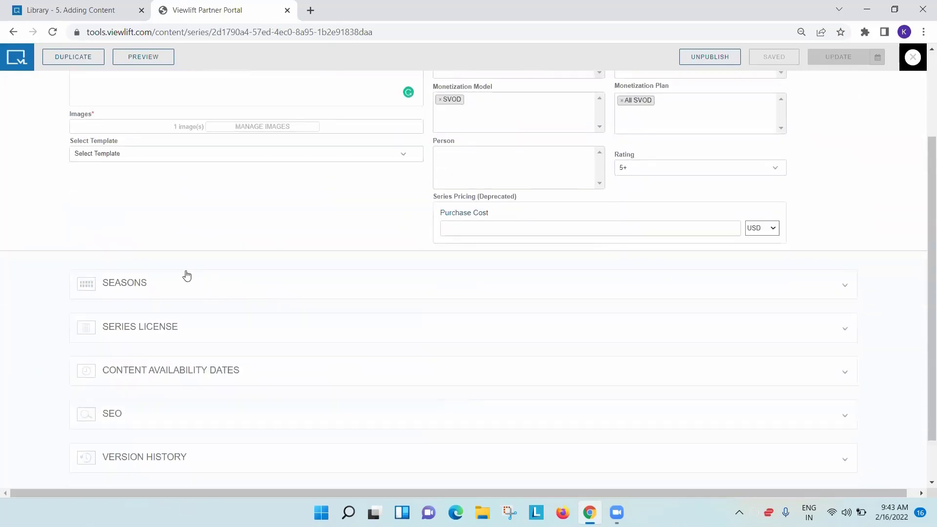
click(187, 276)
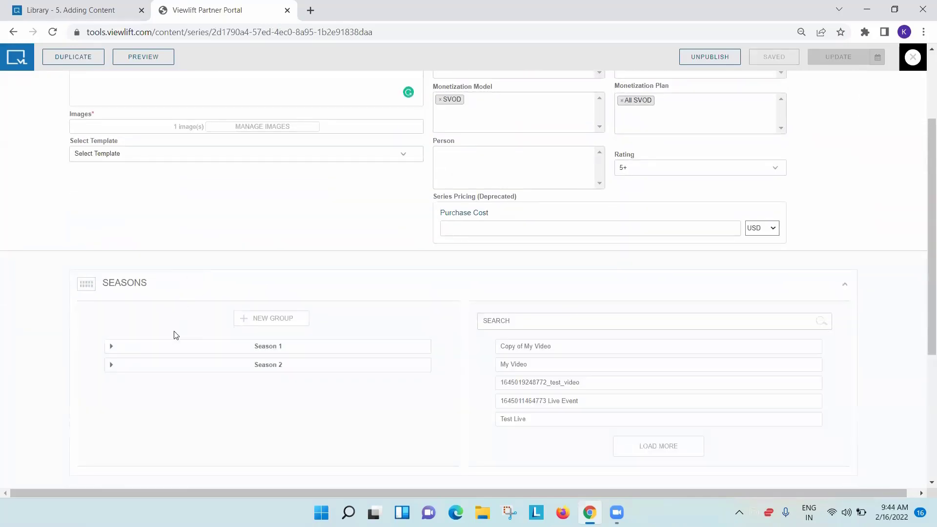
click(112, 347)
scroll(212, 288, down, 3)
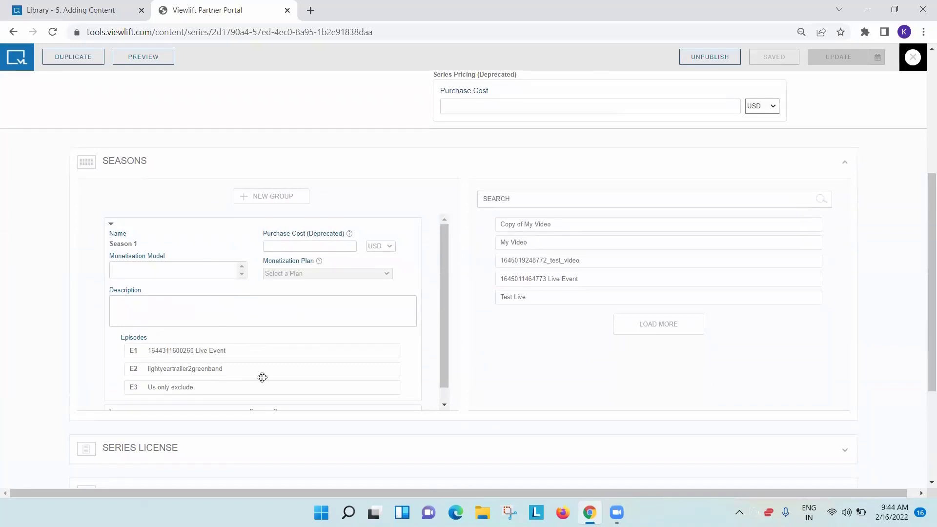
scroll(207, 356, down, 1)
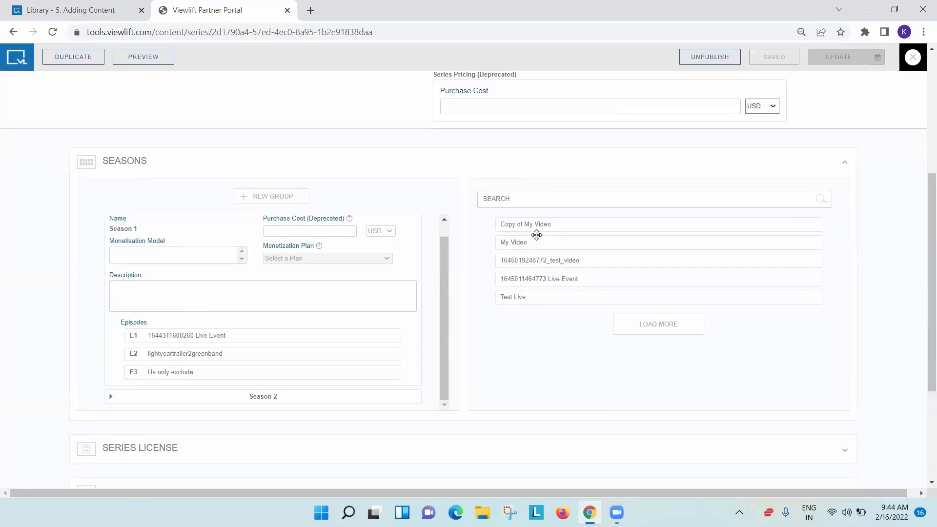
drag(538, 221, 192, 375)
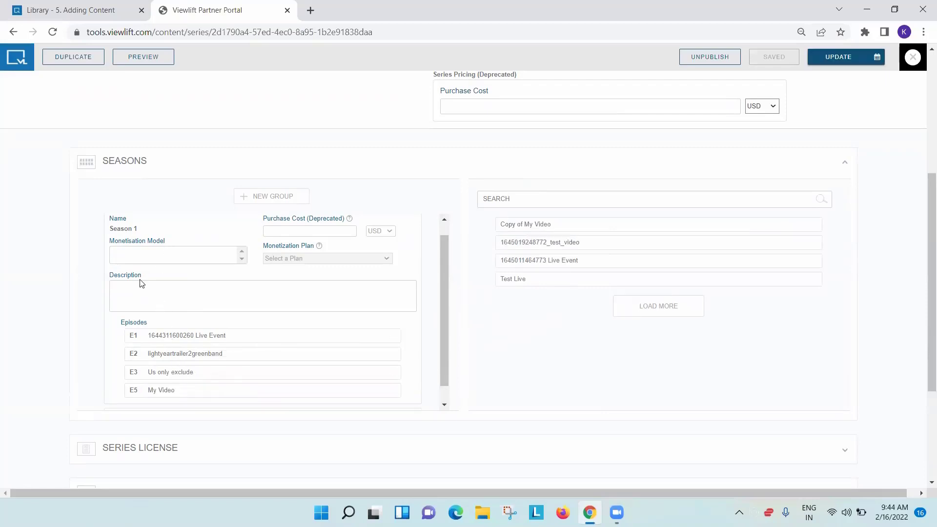
scroll(327, 317, down, 1)
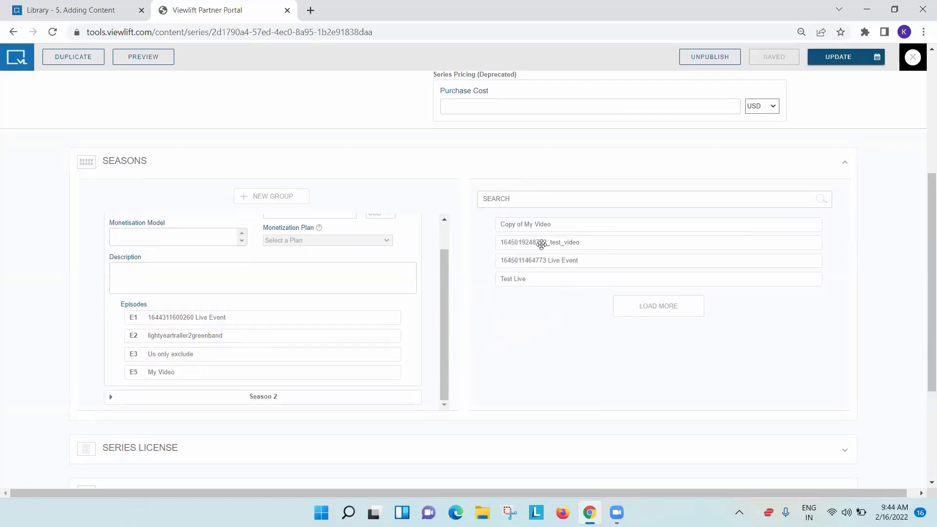
drag(535, 241, 172, 363)
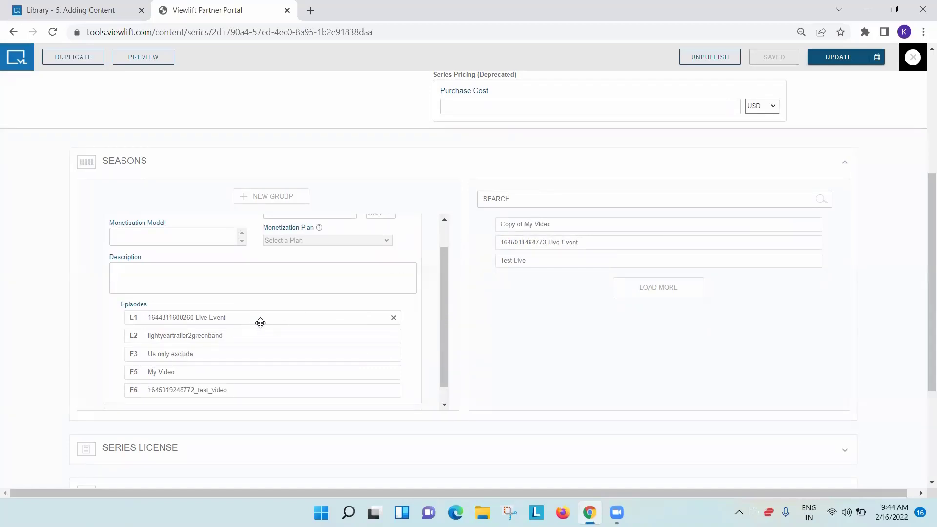
scroll(264, 319, down, 1)
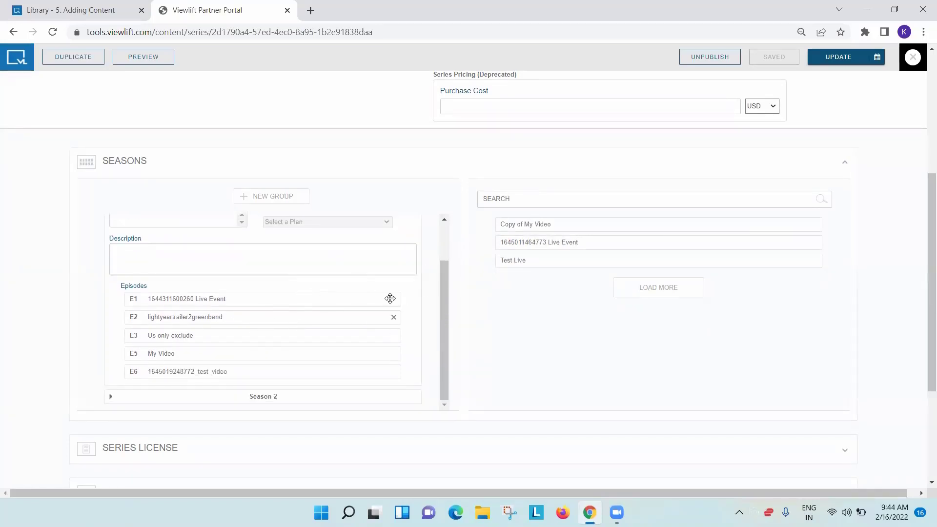
scroll(259, 327, up, 3)
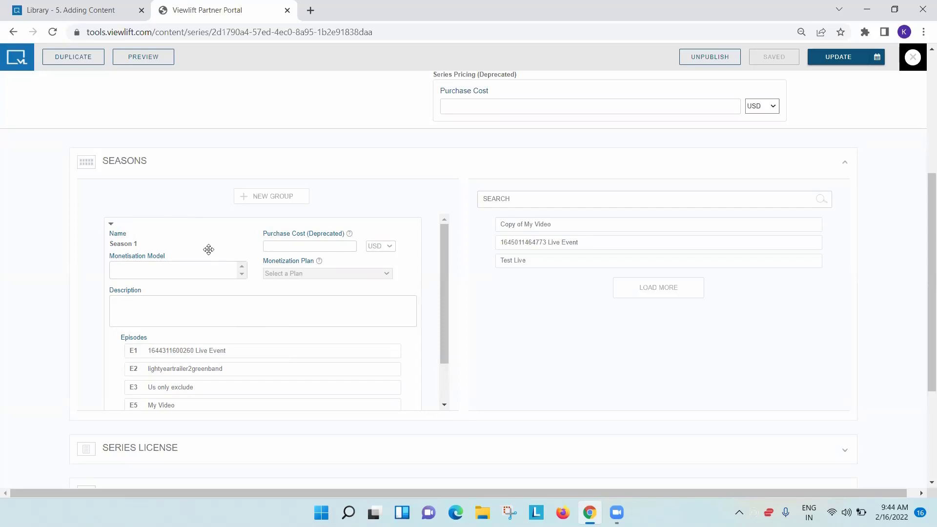
Step: Examine the license choices in the Series License section and expand the Content Availability Dates section
scroll(209, 248, up, 5)
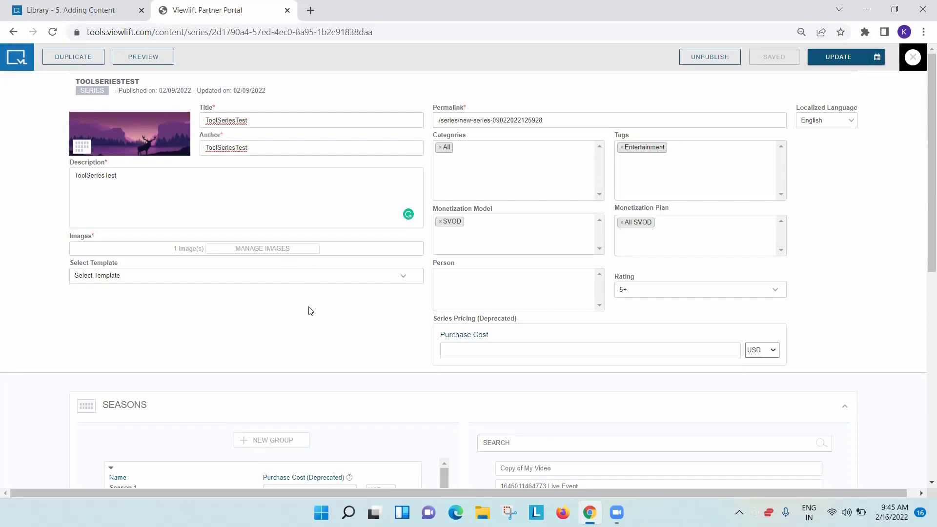
scroll(309, 311, down, 8)
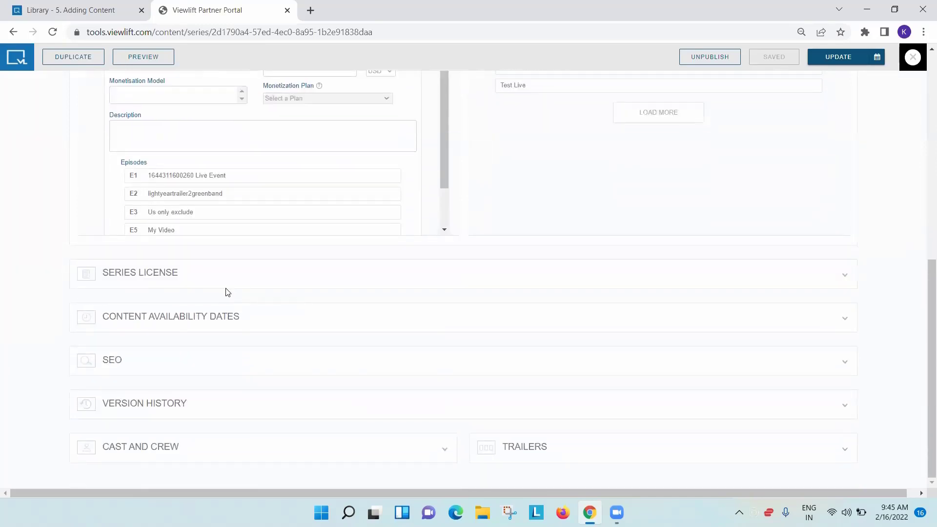
click(159, 277)
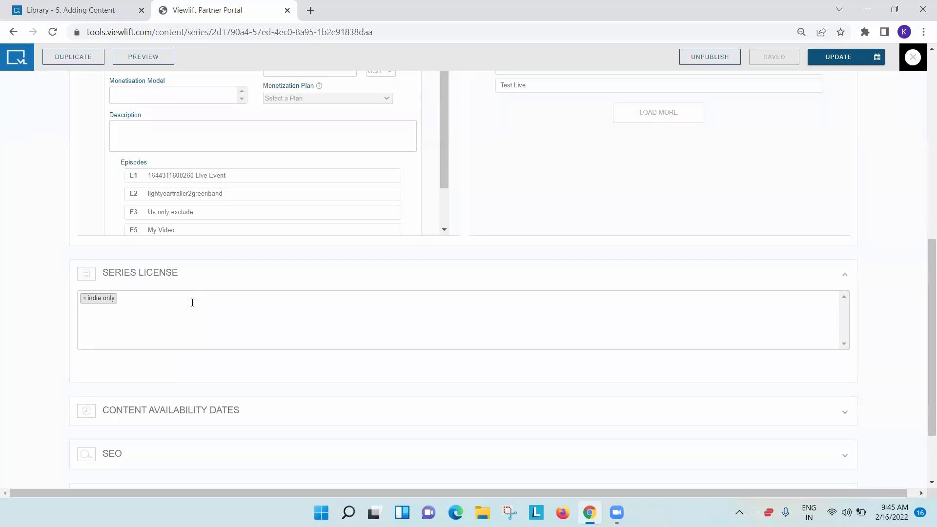
click(161, 303)
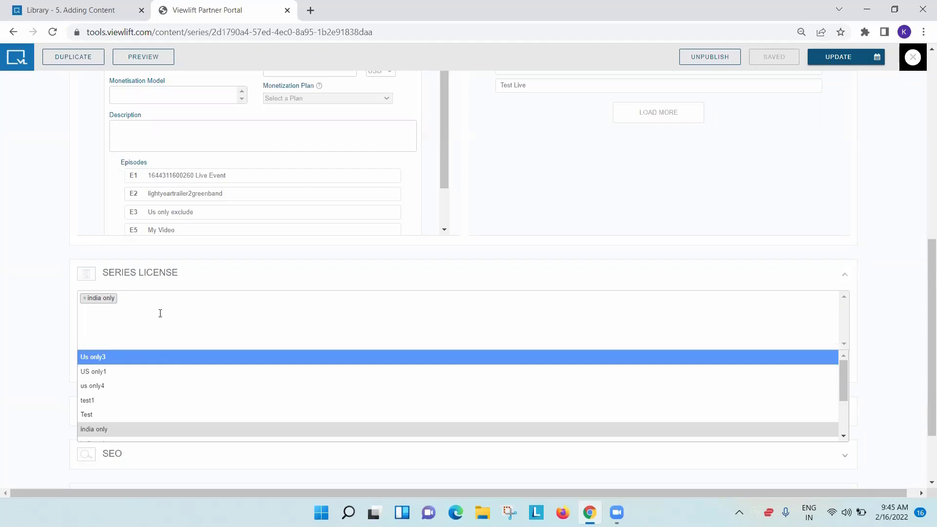
click(6, 302)
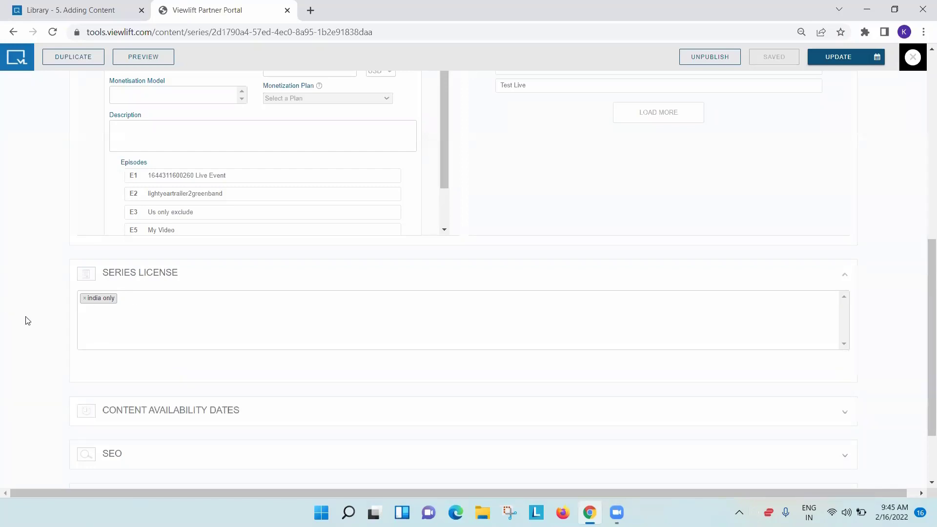
scroll(112, 332, down, 2)
click(207, 320)
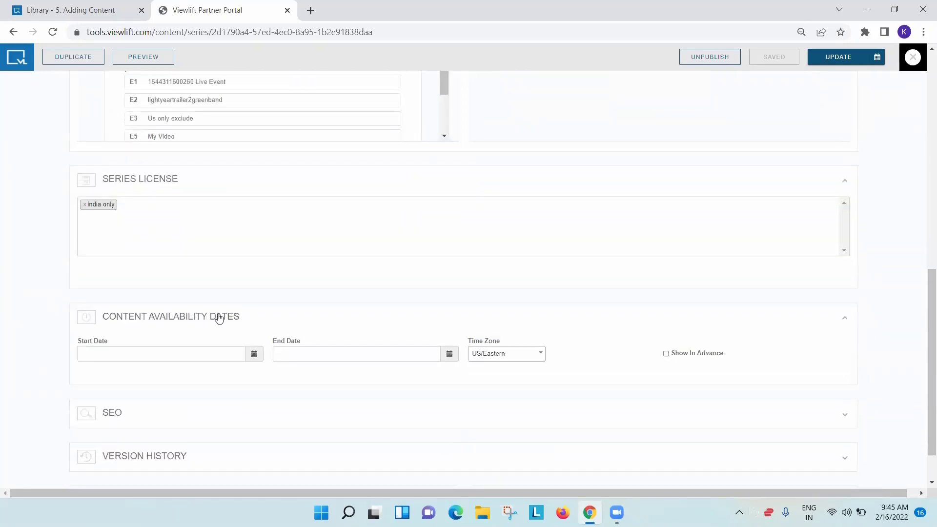
Step: Expand the SEO and Version History sections of the series and review their fields and version entries
scroll(205, 322, down, 1)
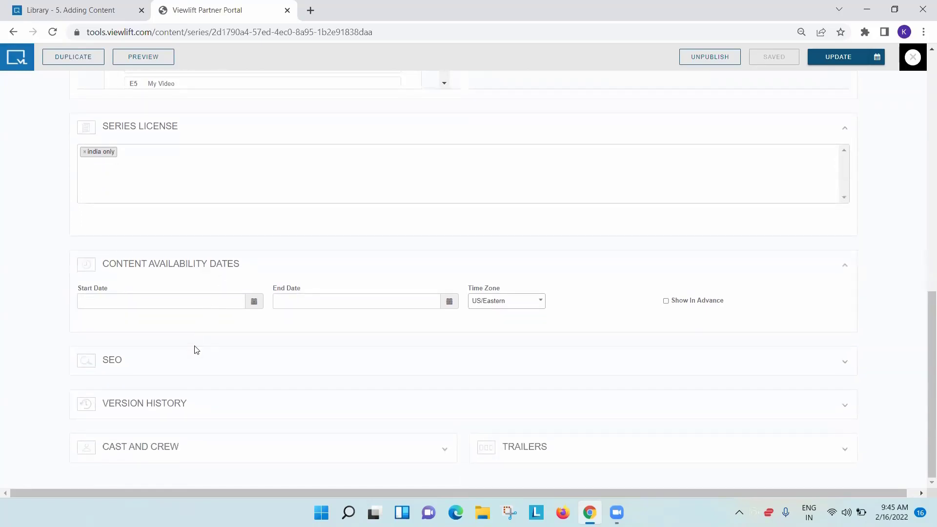
click(173, 361)
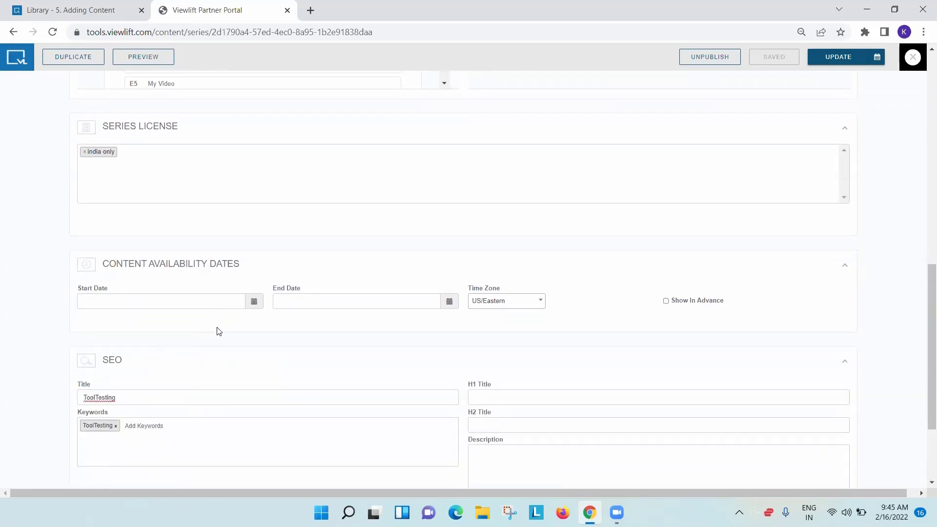
scroll(215, 332, down, 3)
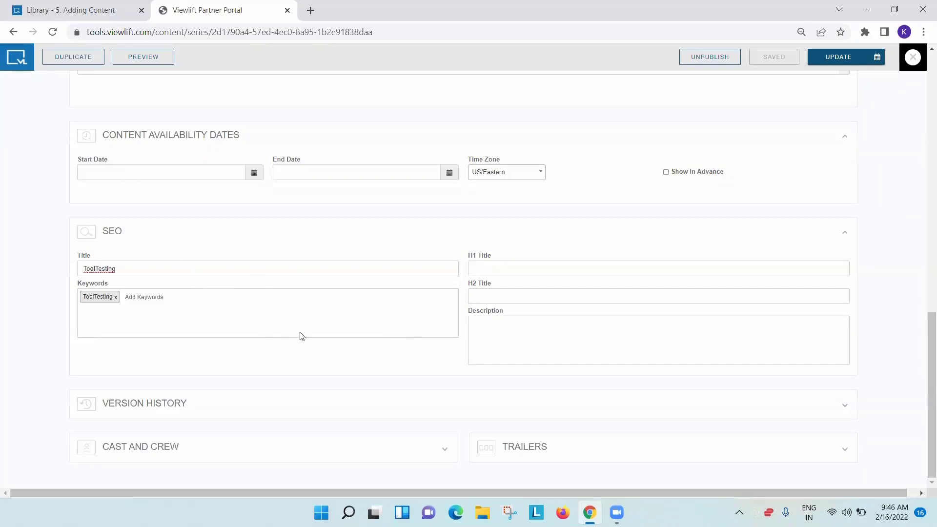
click(185, 404)
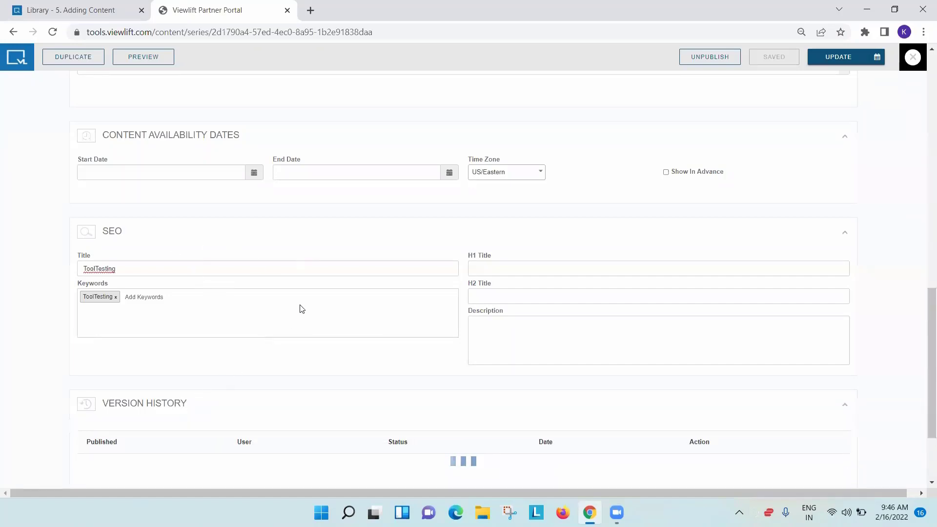
scroll(322, 299, down, 4)
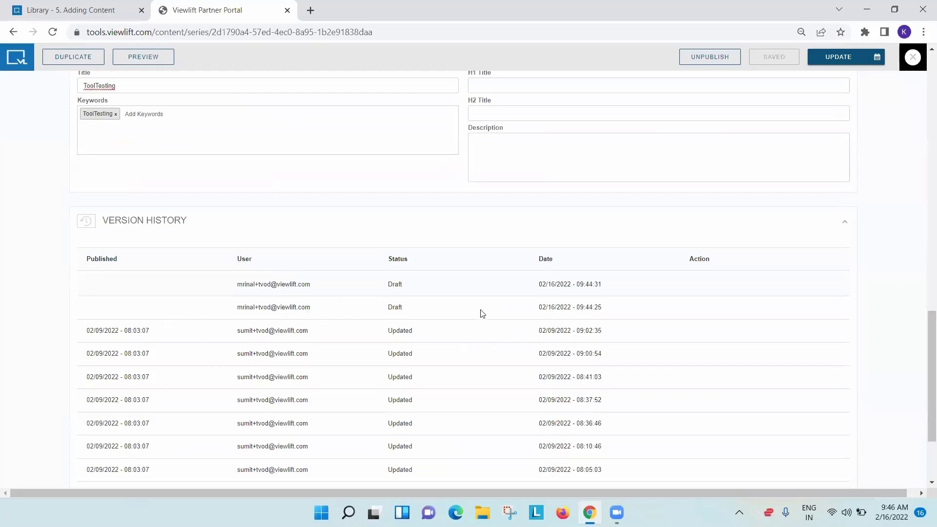
scroll(482, 314, down, 2)
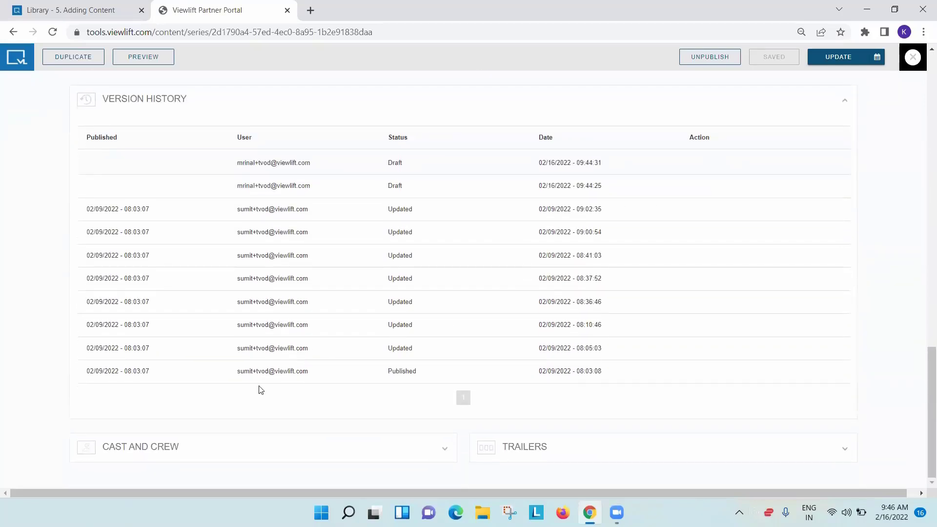
Step: Expand the series' Cast and Crew and Trailers sections and view the available trailer choices without selecting any
click(189, 452)
scroll(290, 394, down, 1)
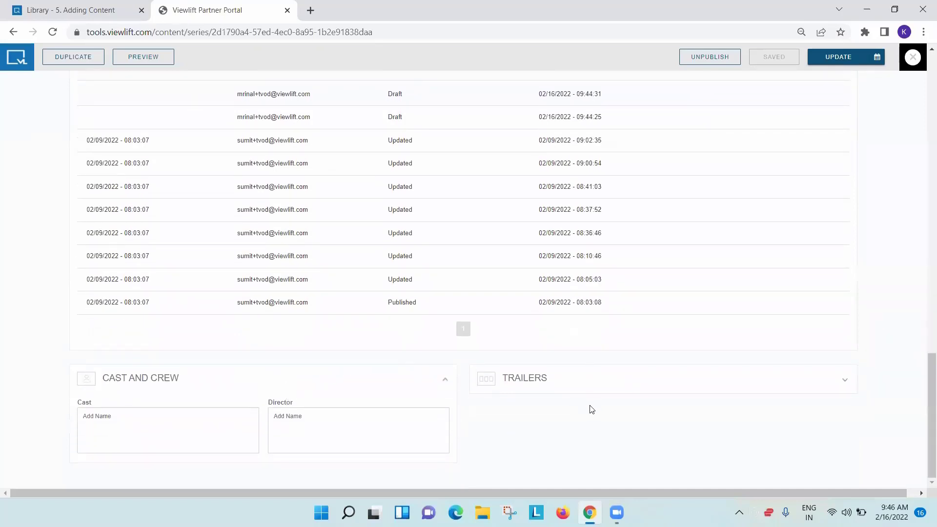
click(520, 387)
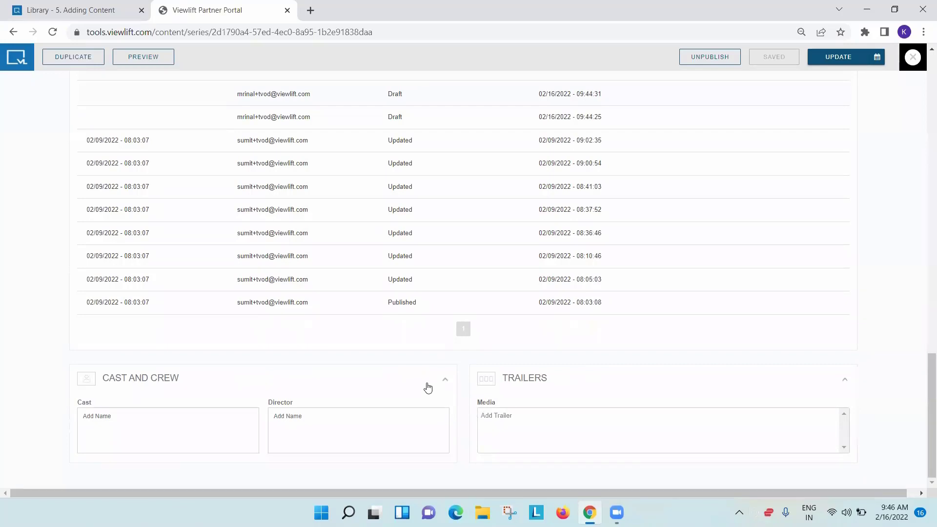
click(521, 419)
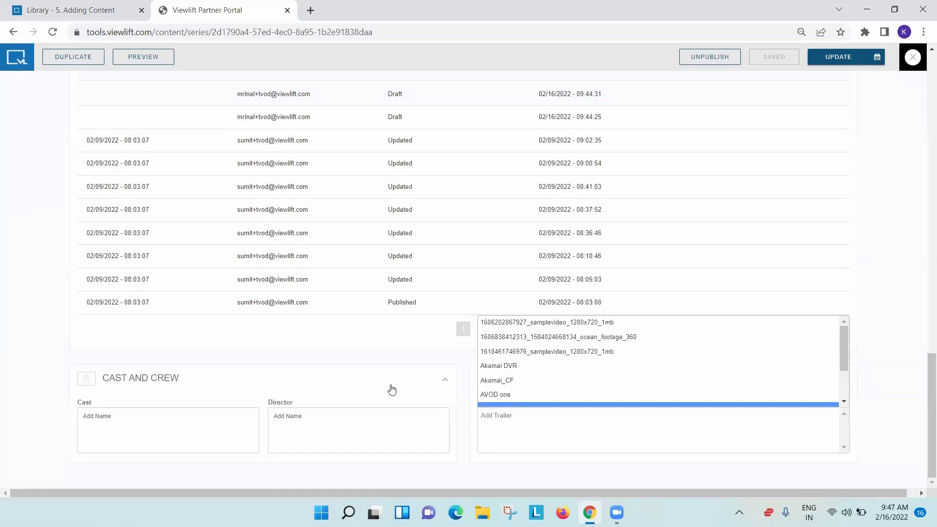
click(917, 176)
Step: Switch the series' localized language to Swedish to view that version, and return to the series list
scroll(917, 175, up, 15)
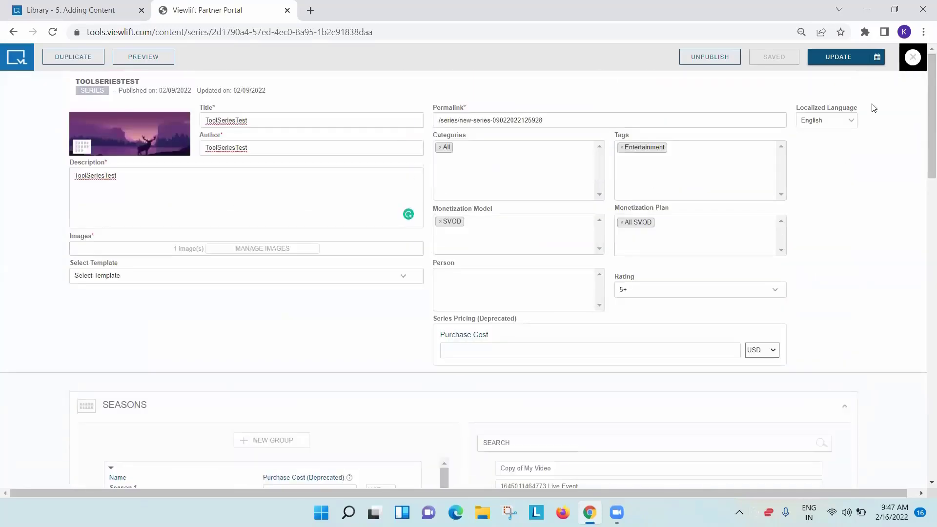
click(834, 124)
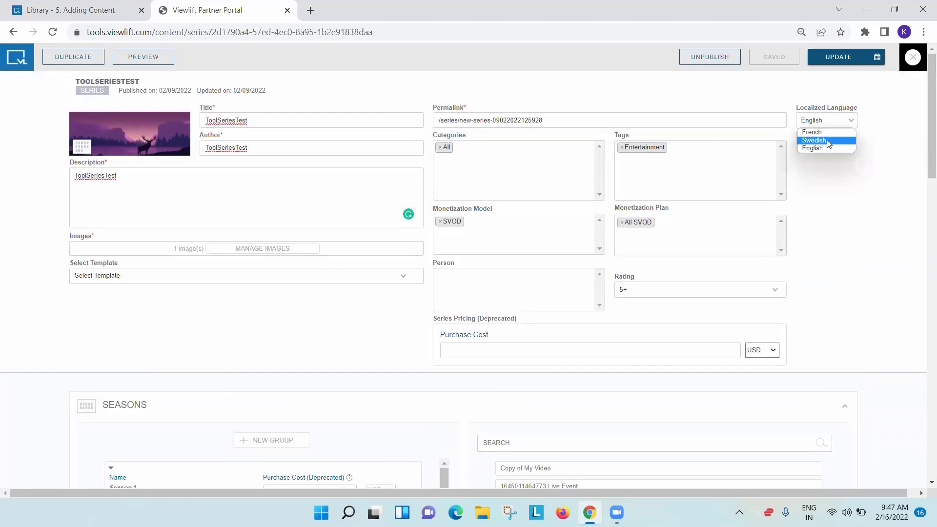
click(829, 141)
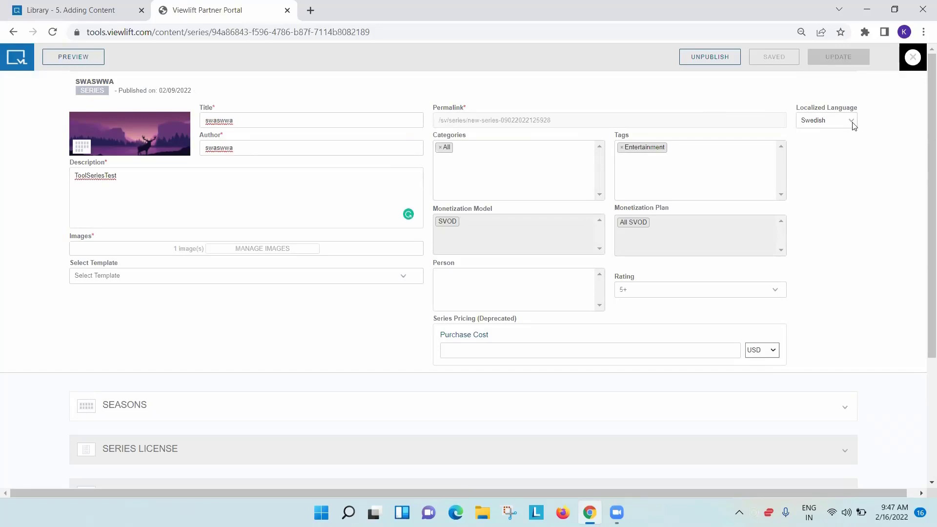
click(912, 63)
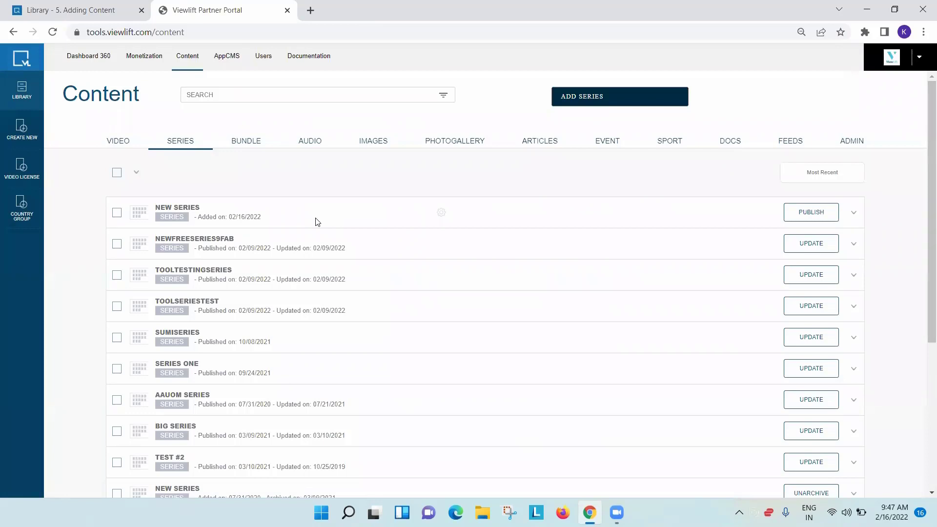
Step: Create a new bundle from the Bundle content list using the Create Bundle option
click(249, 145)
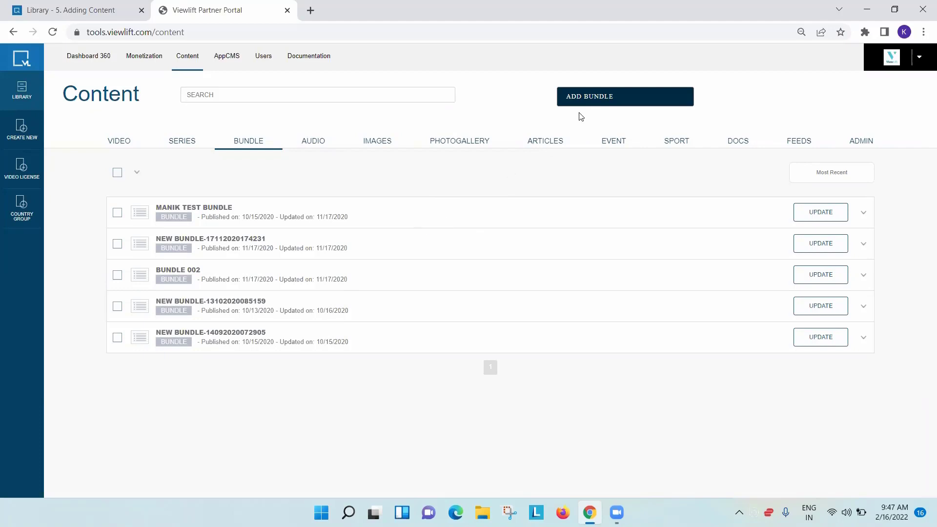
click(609, 107)
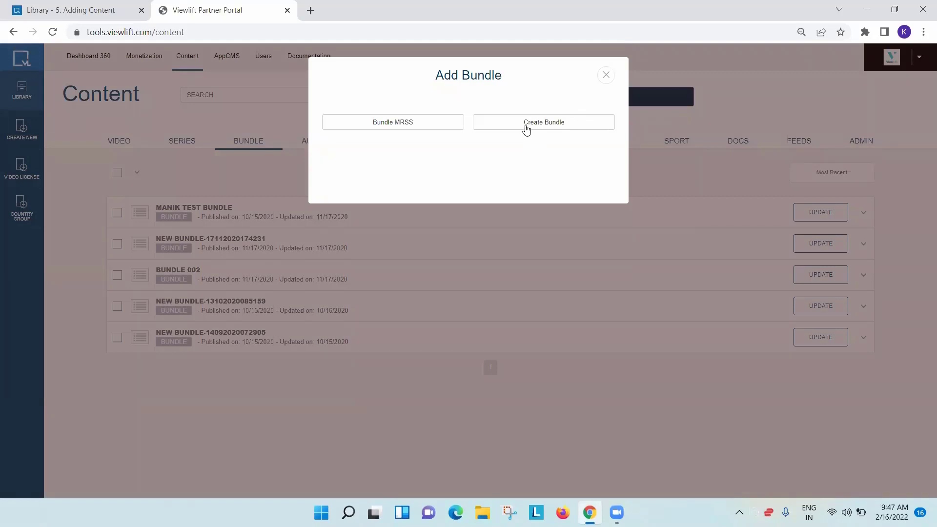
click(526, 125)
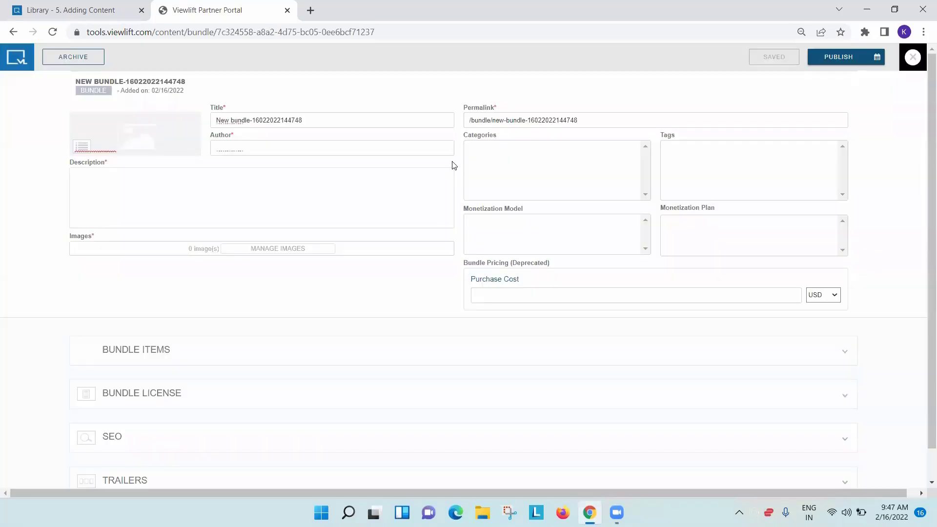
scroll(225, 278, down, 1)
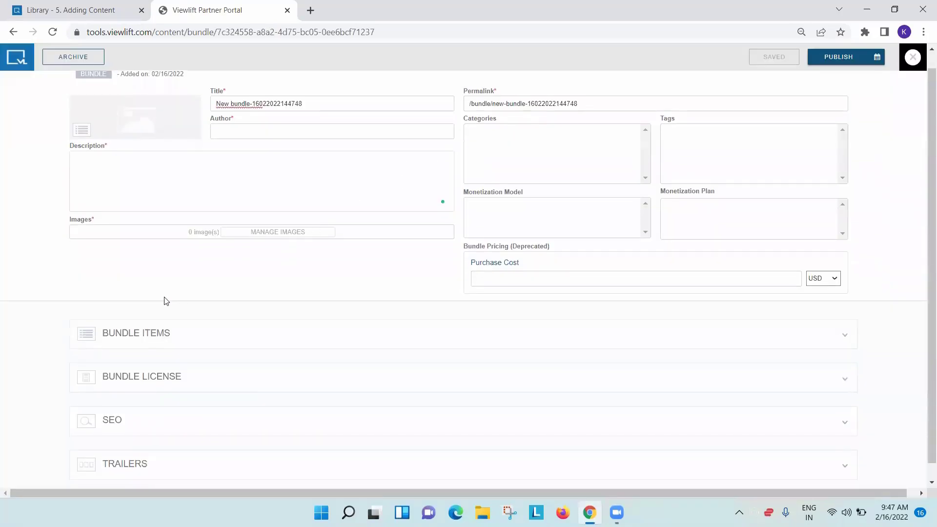
scroll(216, 320, up, 1)
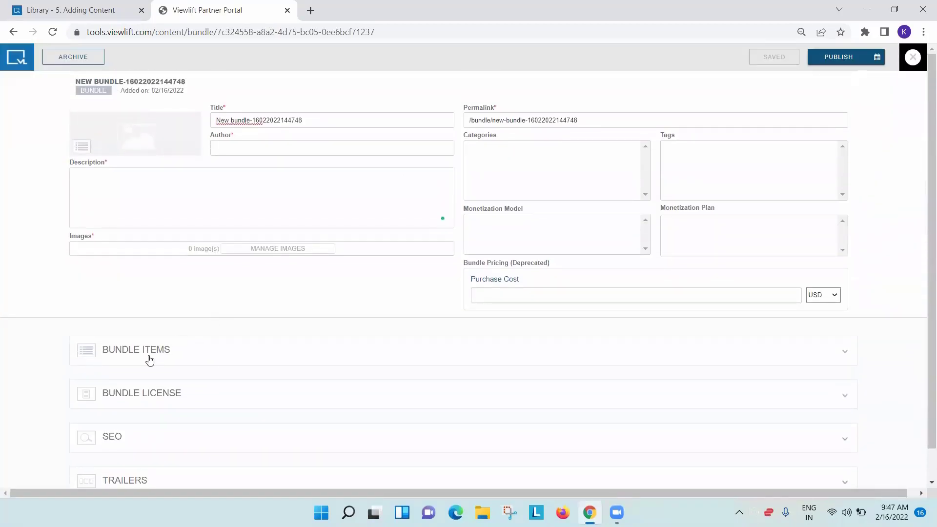
Step: Examine the new bundle's Bundle Items section, collapse it and return to the bundle list
click(155, 352)
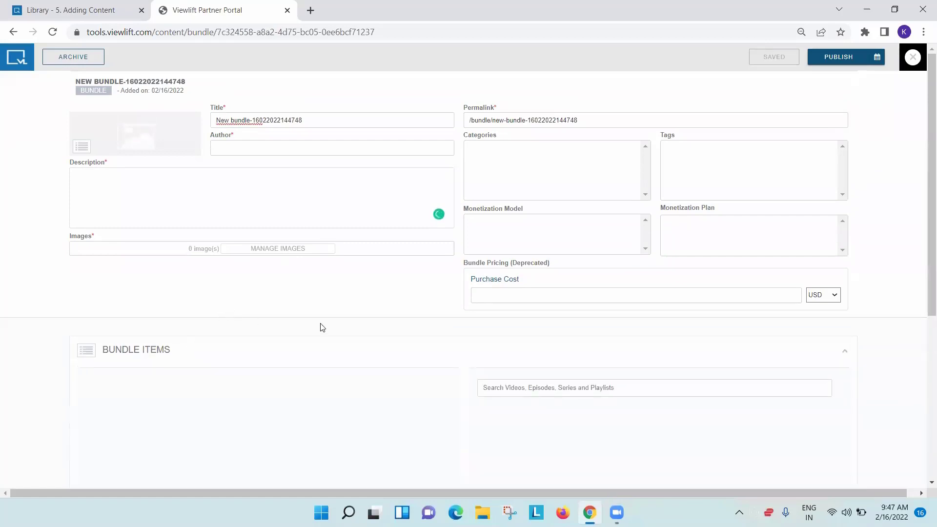
scroll(390, 312, down, 3)
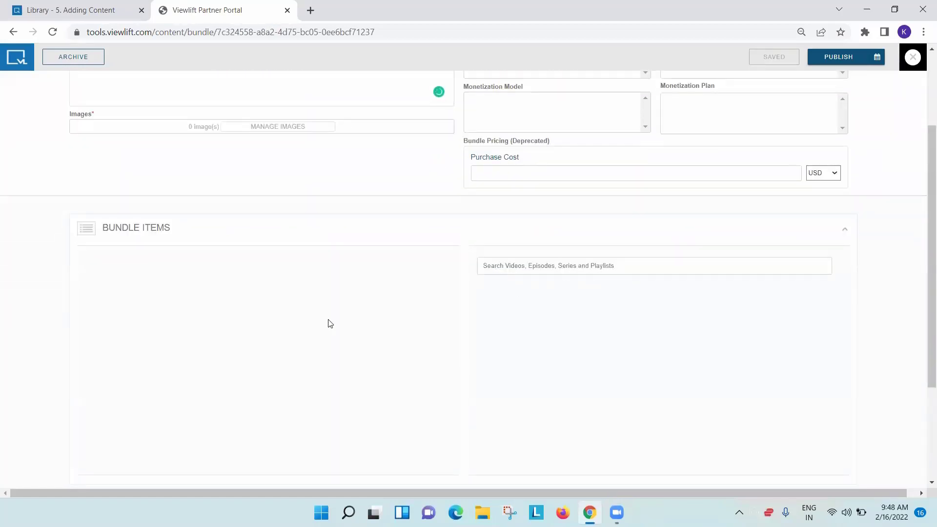
scroll(328, 323, up, 3)
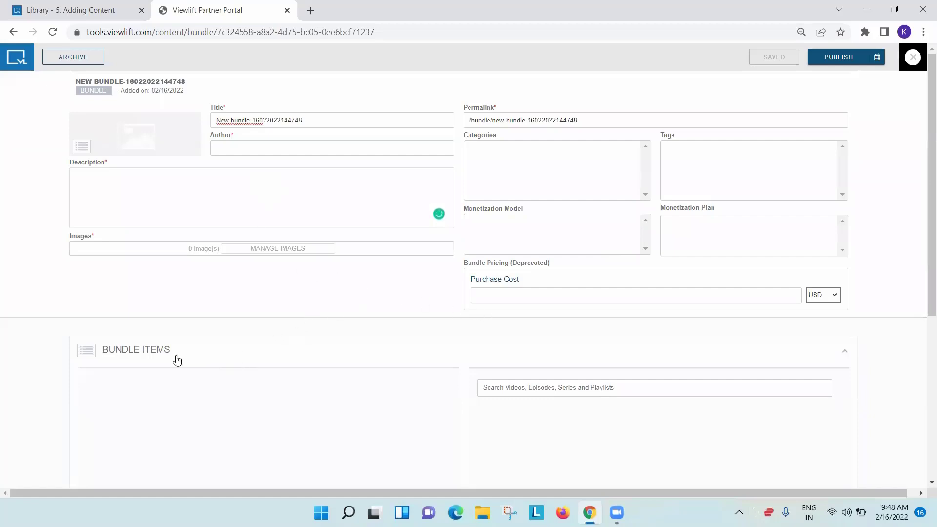
click(163, 351)
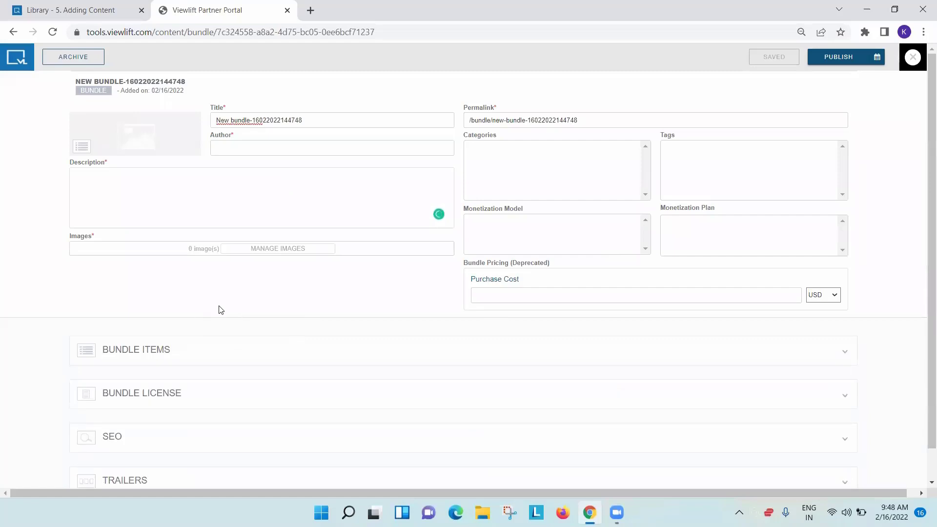
click(913, 57)
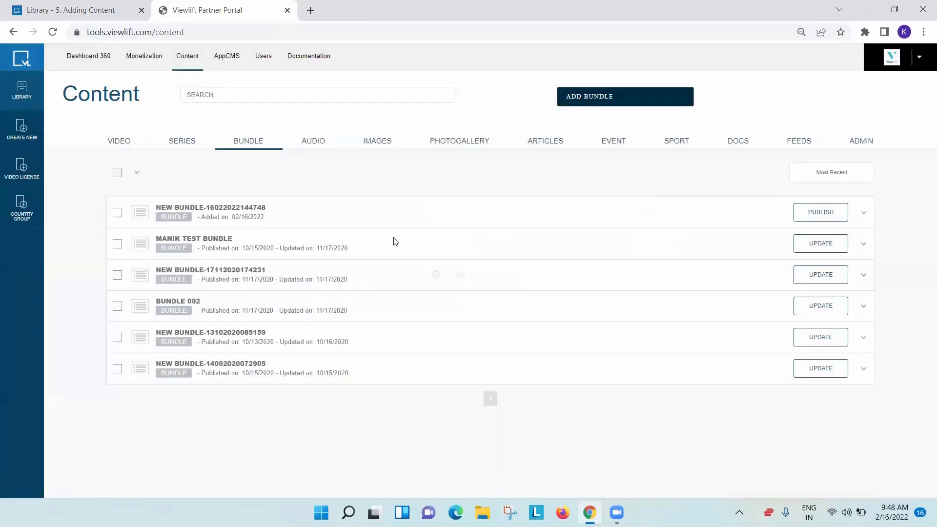
click(436, 275)
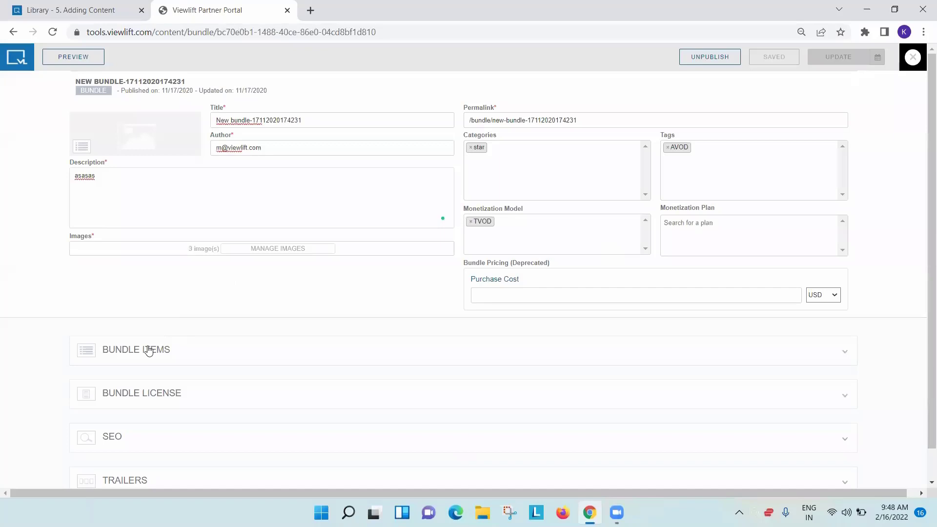
click(157, 349)
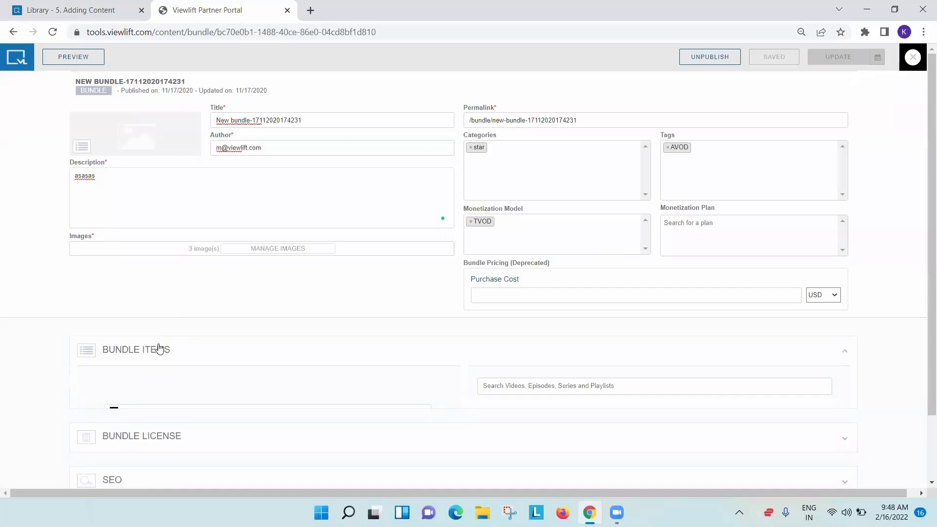
scroll(358, 272, down, 2)
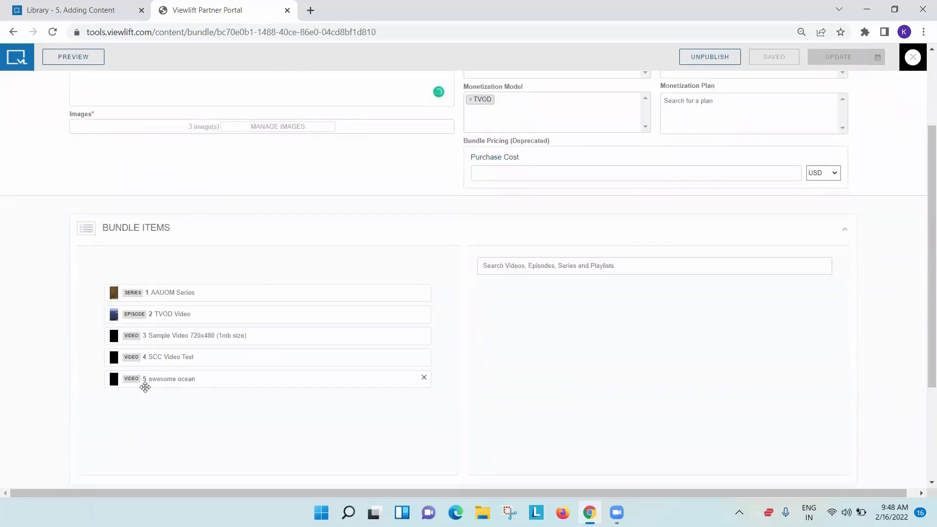
scroll(222, 299, up, 2)
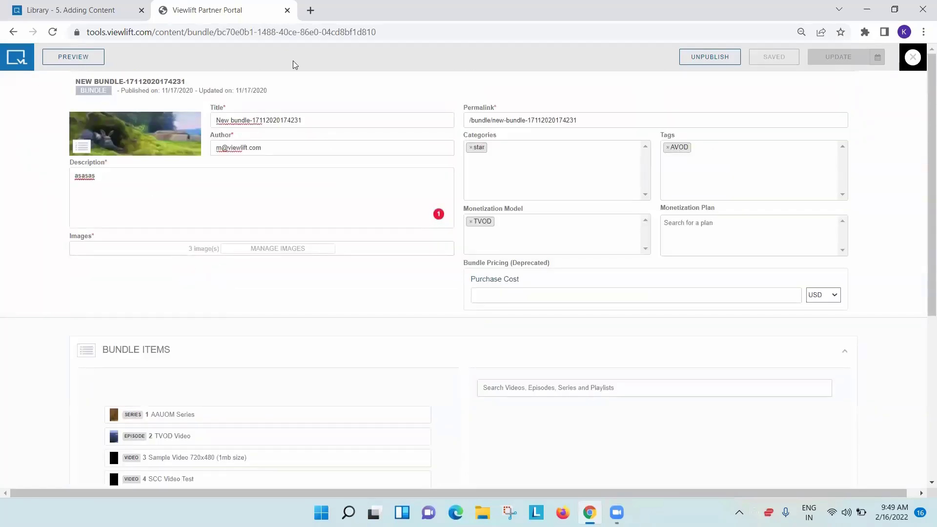
scroll(259, 273, down, 3)
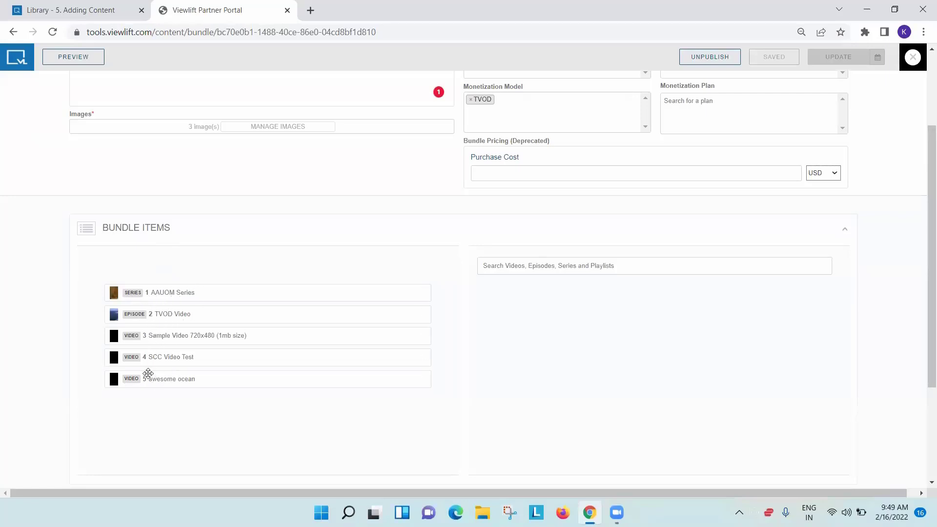
scroll(228, 278, up, 2)
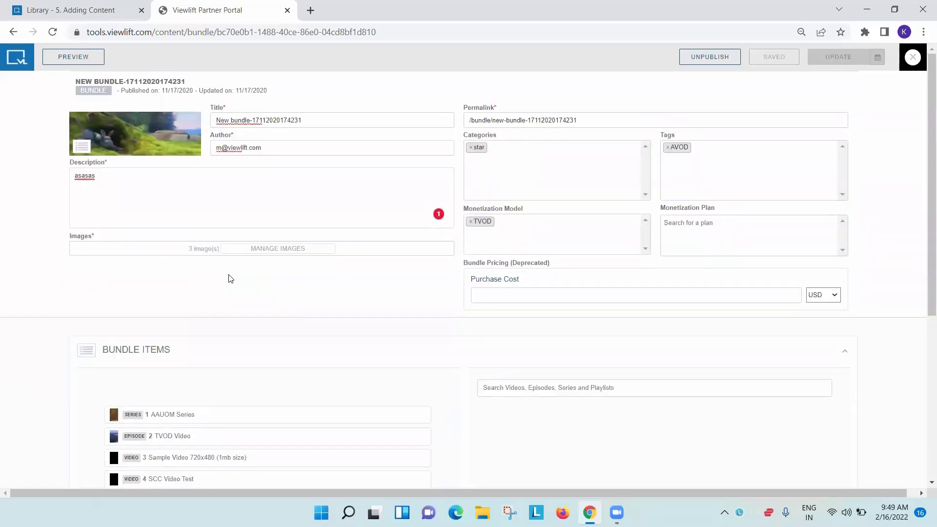
scroll(253, 315, down, 3)
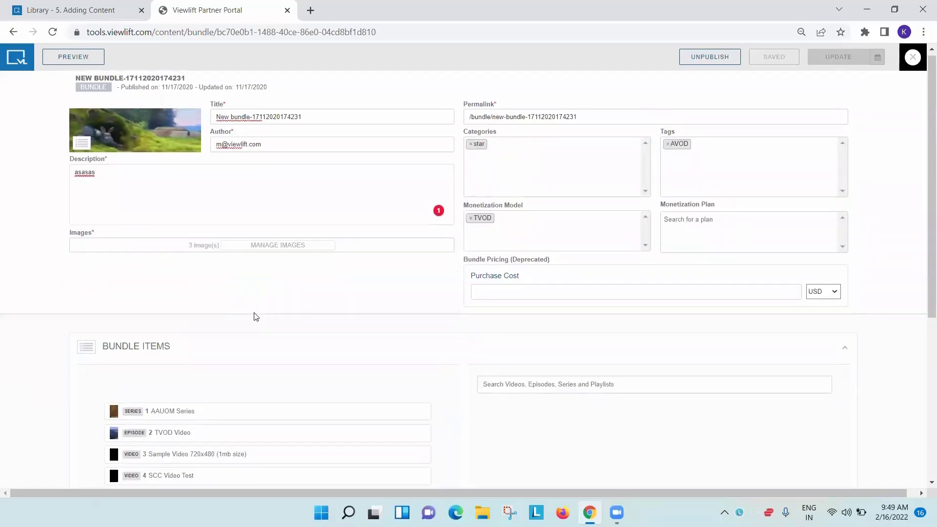
scroll(271, 315, up, 2)
scroll(277, 323, up, 1)
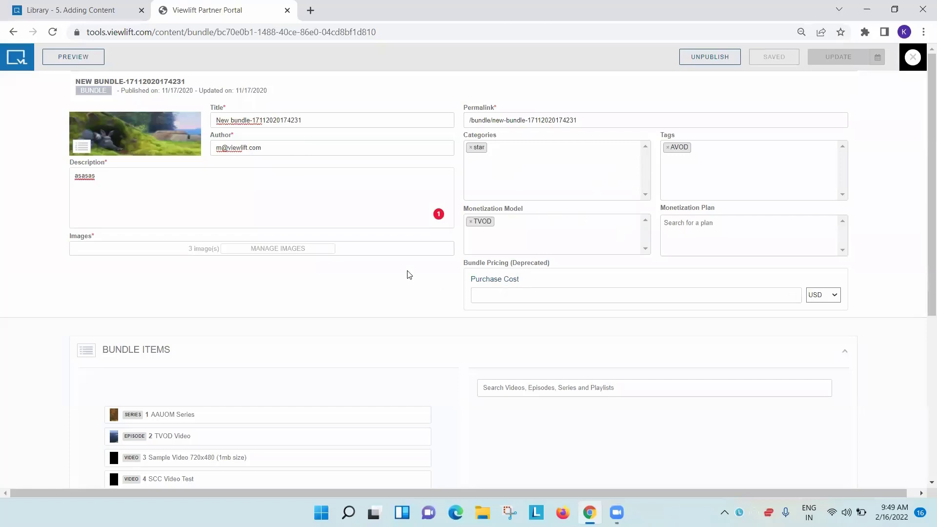
Step: Expand the Bundle License and SEO sections of the existing bundle to view their fields
scroll(470, 249, down, 6)
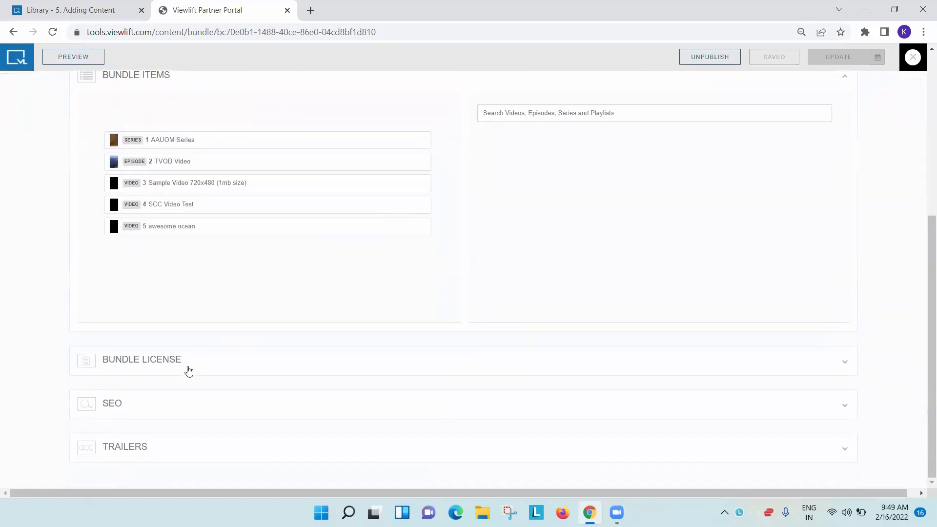
click(186, 361)
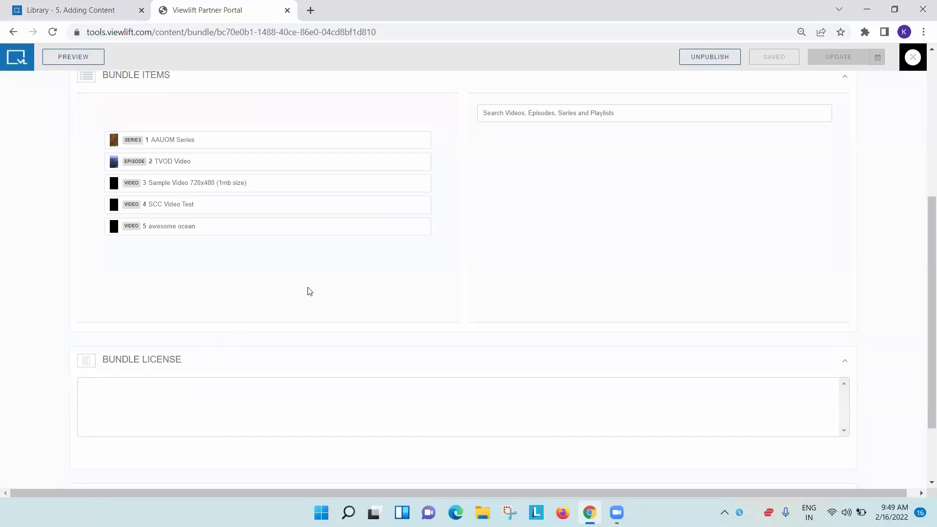
scroll(232, 290, down, 2)
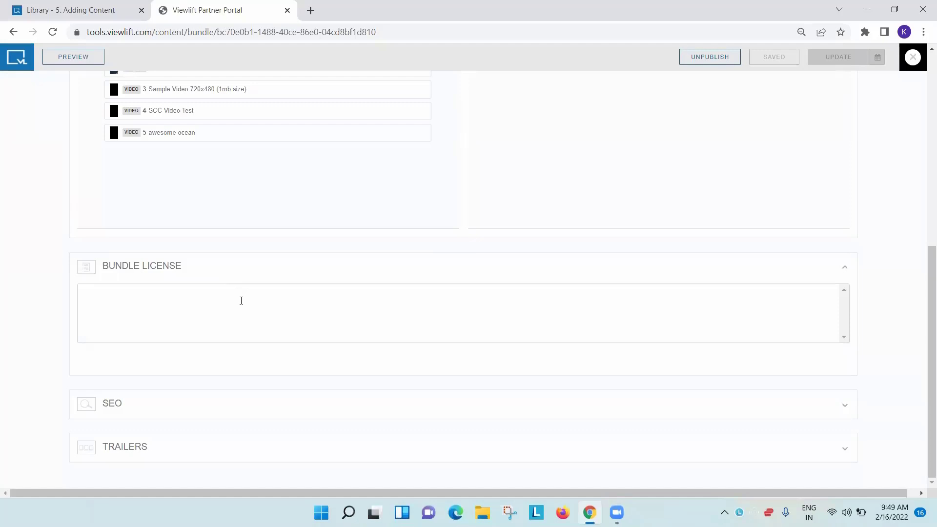
click(137, 407)
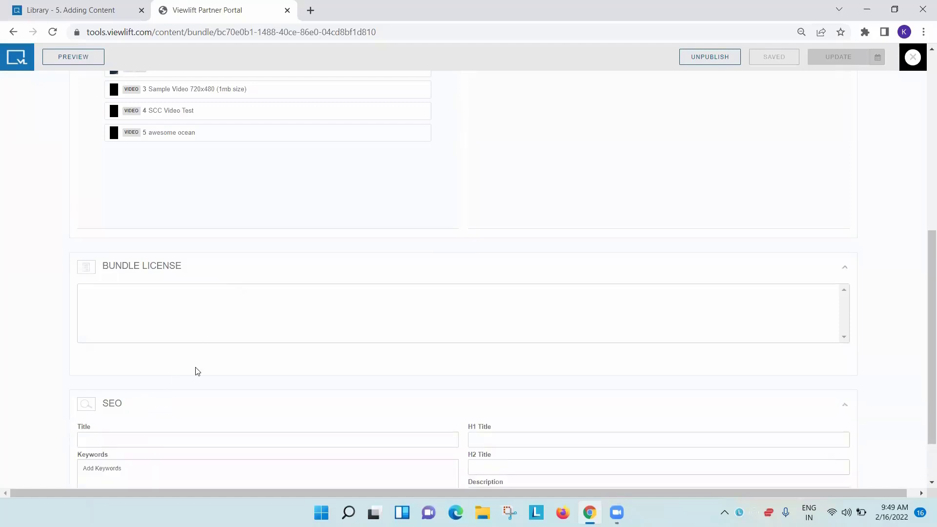
Step: Expand the bundle's Trailers section to view its media field, look back over the bundle's details and return to the bundle list
scroll(276, 312, down, 3)
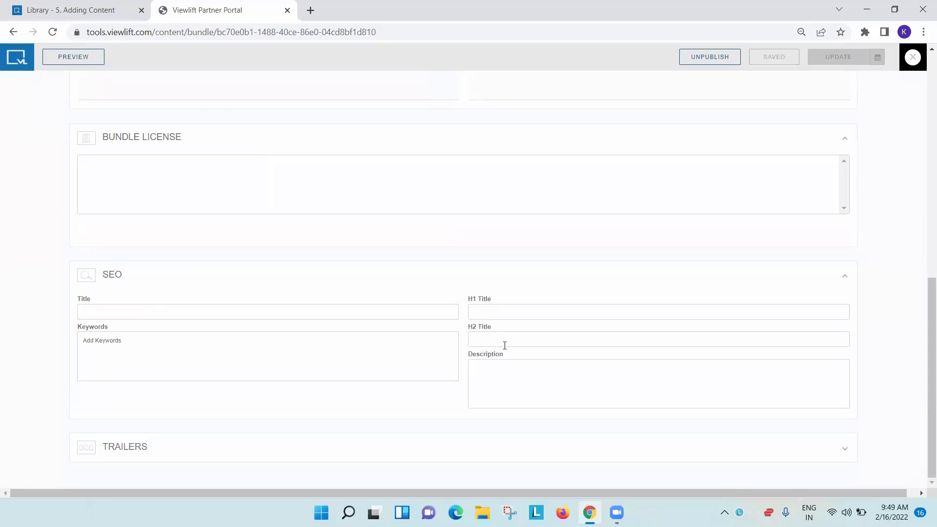
click(138, 448)
scroll(251, 308, down, 2)
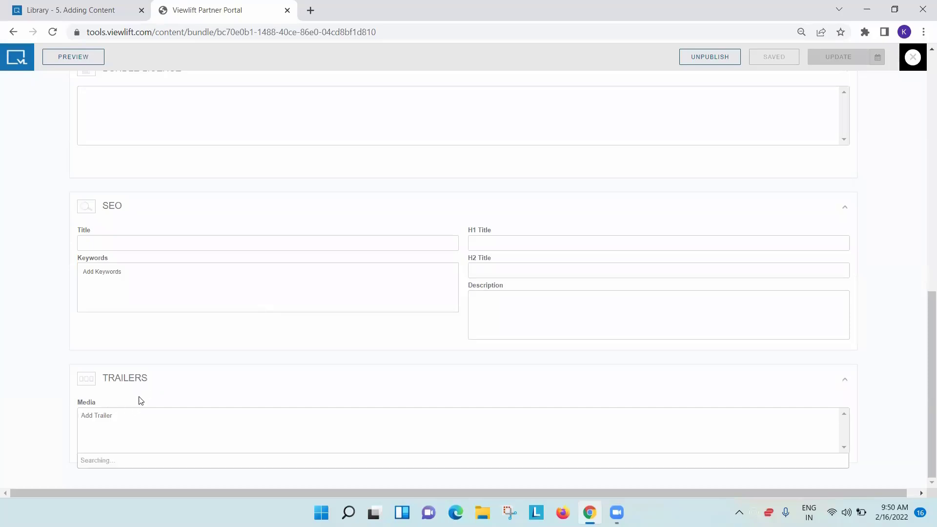
click(16, 411)
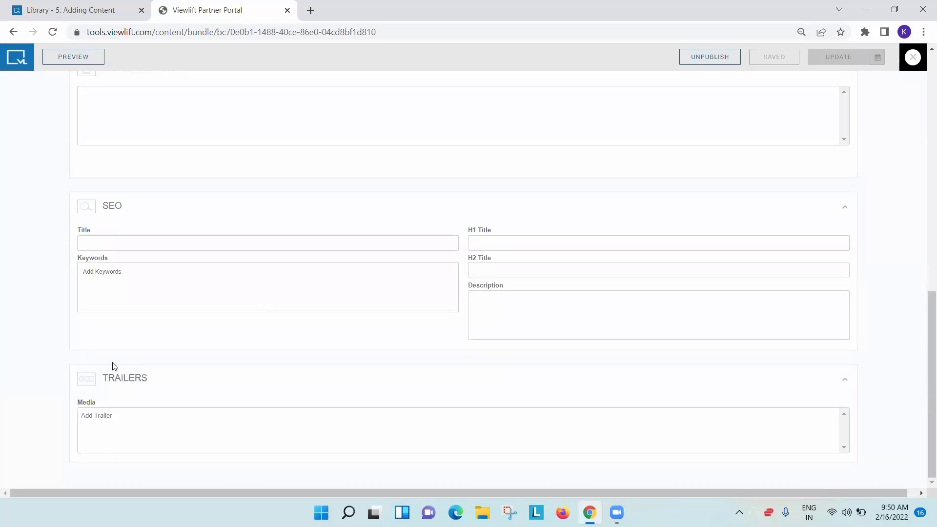
scroll(265, 322, up, 7)
scroll(267, 317, up, 4)
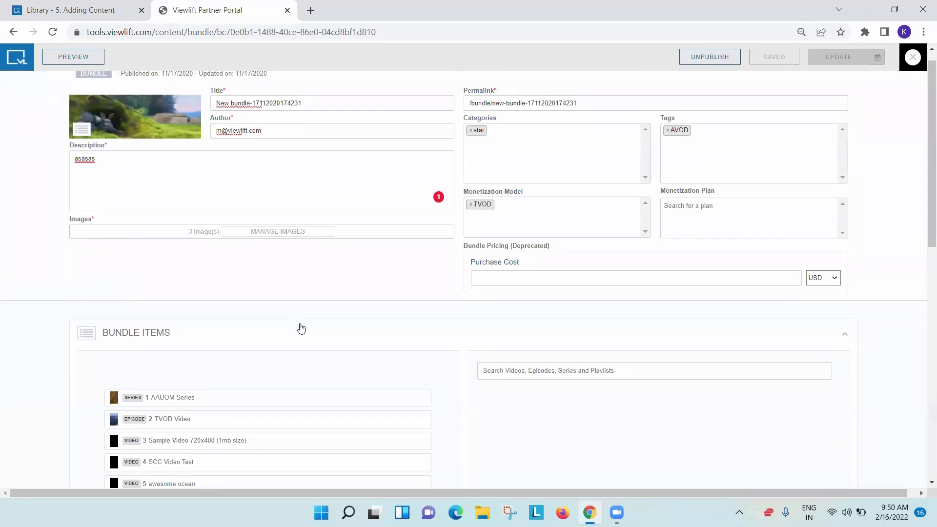
scroll(299, 322, up, 1)
click(912, 58)
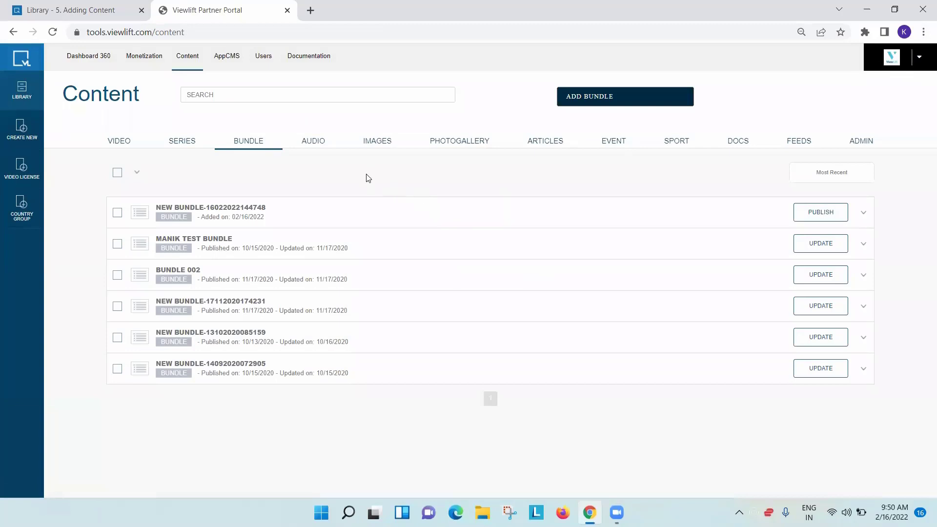
Step: Examine the Audio list's Add Audio options and local file upload, close them without uploading, and compare with the Video list
click(316, 144)
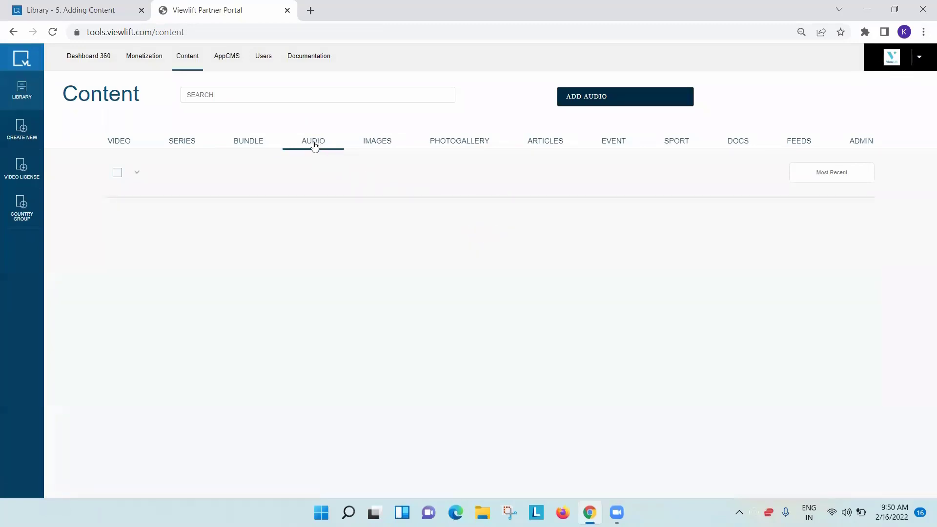
click(604, 100)
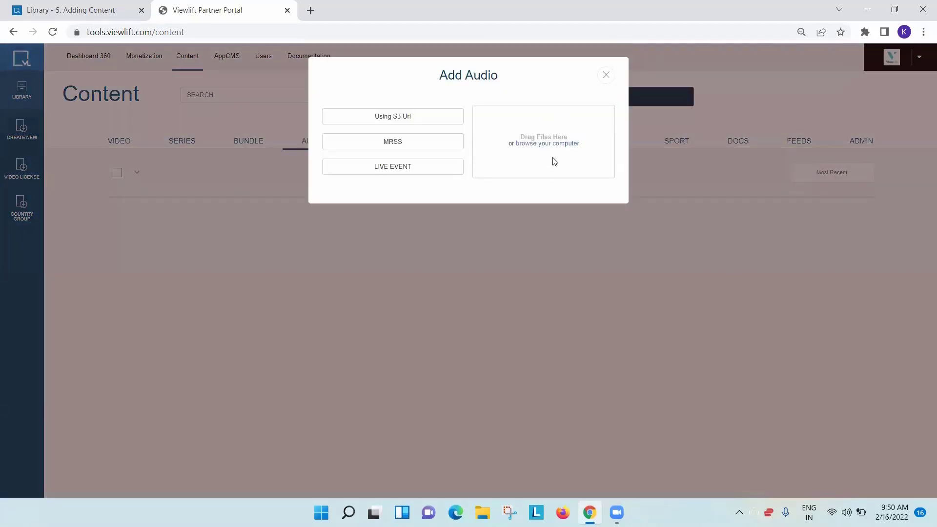
click(544, 147)
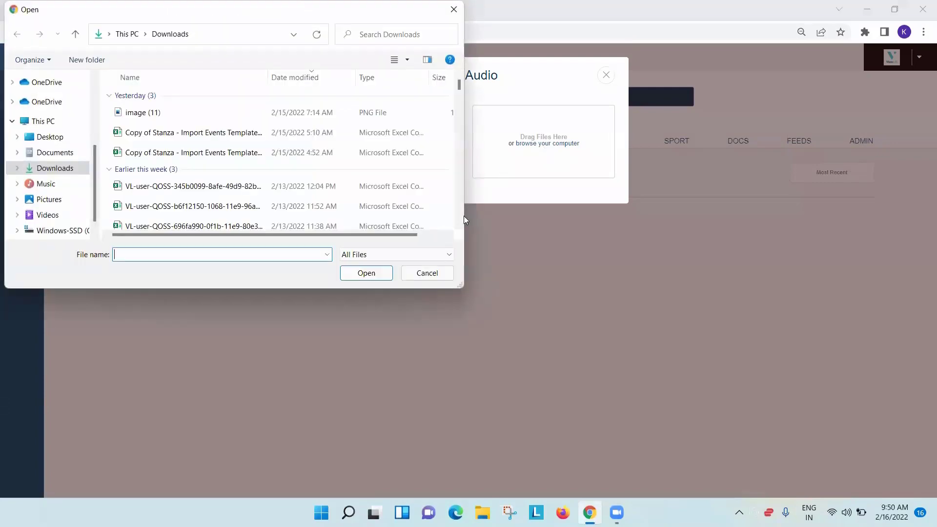
click(427, 273)
click(607, 76)
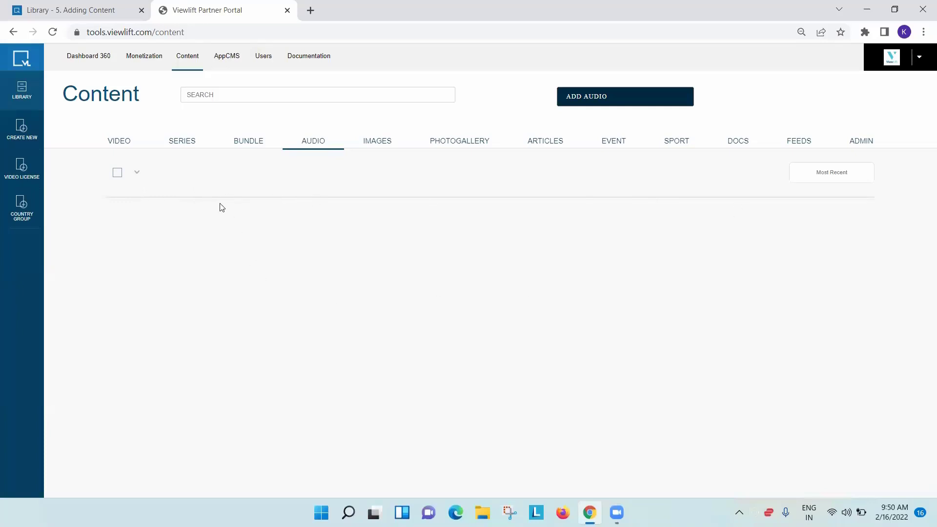
click(123, 146)
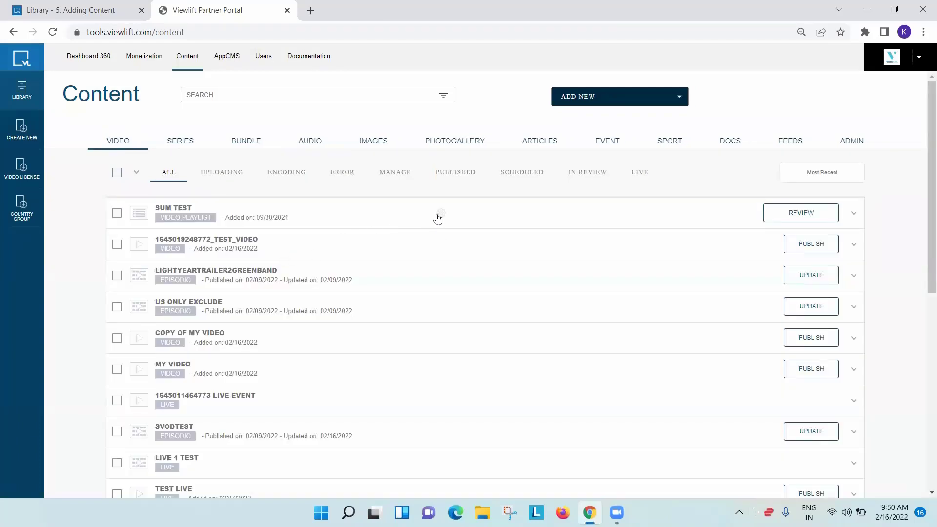
click(318, 145)
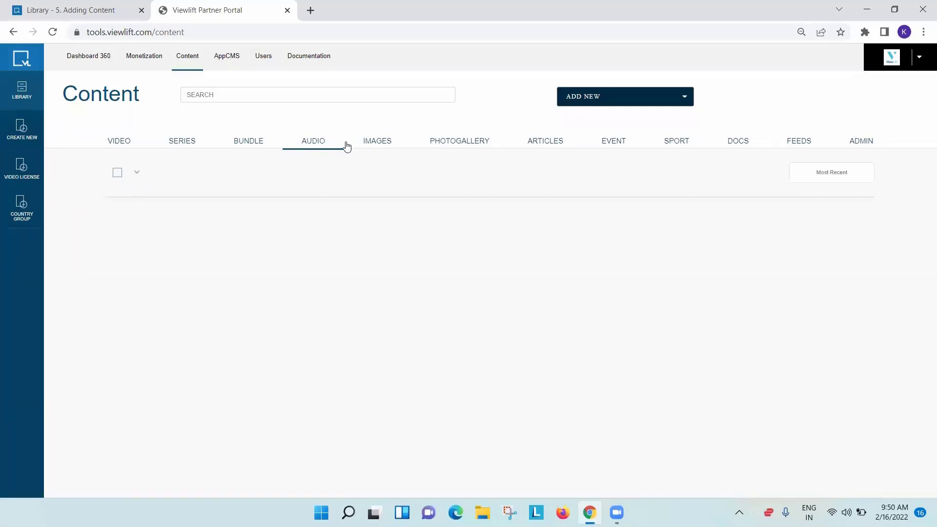
Step: Examine the Images content list and its Add Image upload dialog, then close the dialog without uploading
click(381, 146)
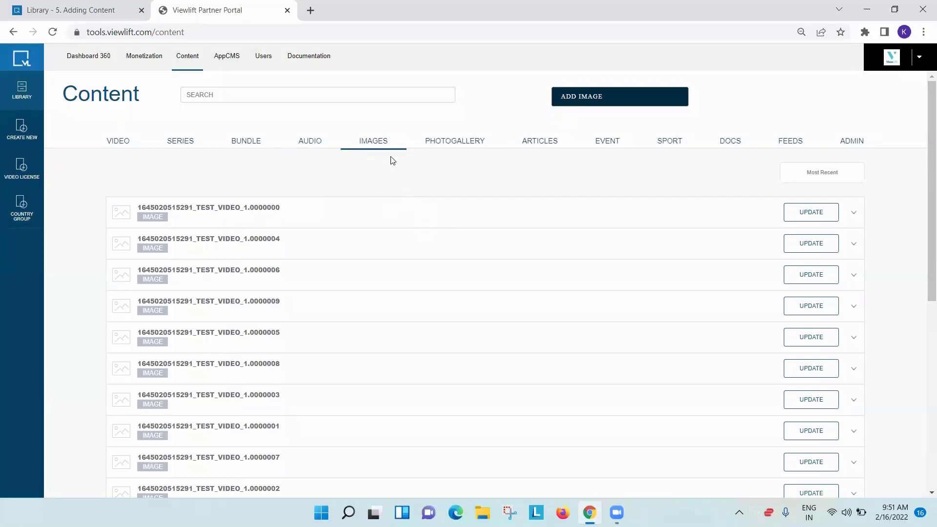
scroll(408, 283, down, 5)
scroll(418, 316, up, 5)
click(574, 101)
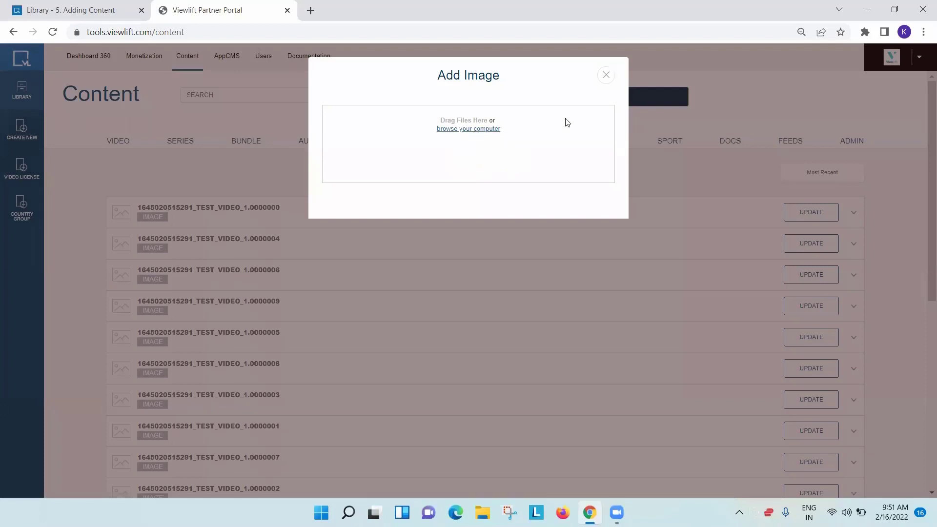
click(605, 84)
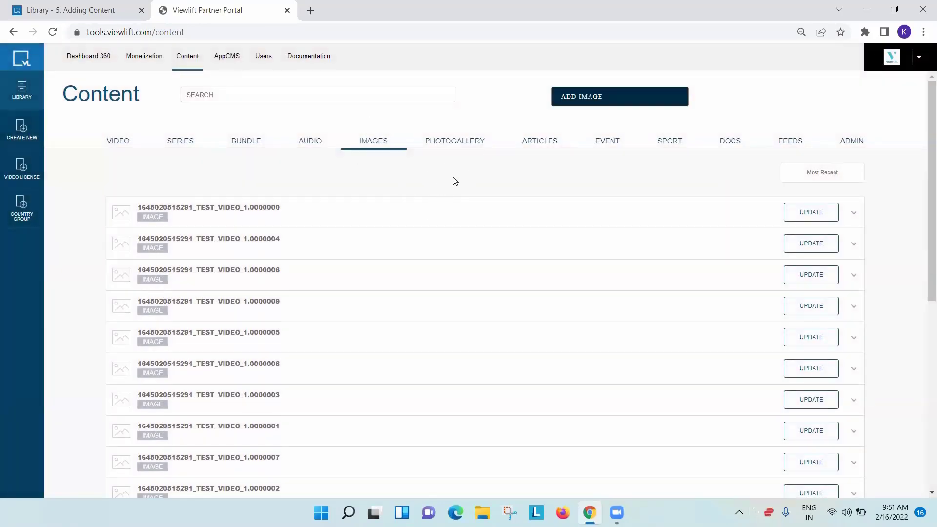
Step: Open the existing New photogallery from the Photogallery list and examine its details and Photo Gallery section
click(454, 148)
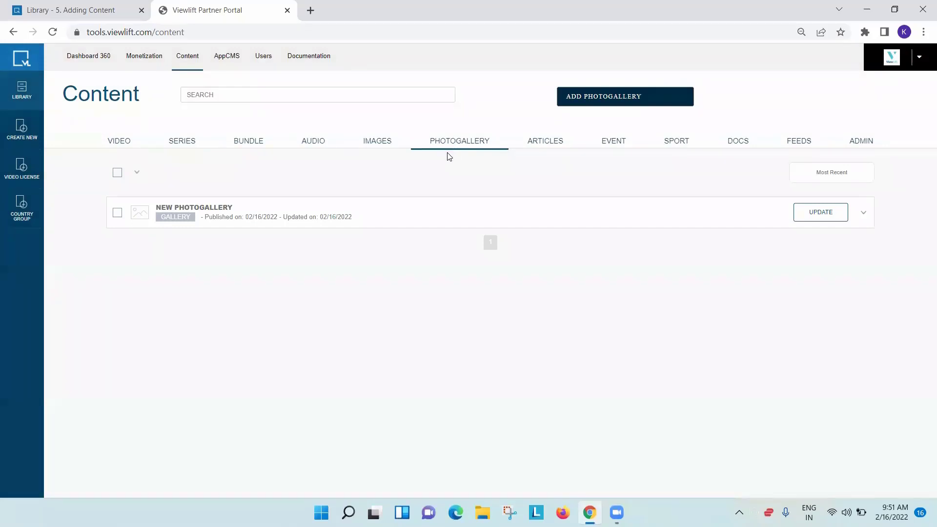
mouse_move(433, 225)
click(435, 215)
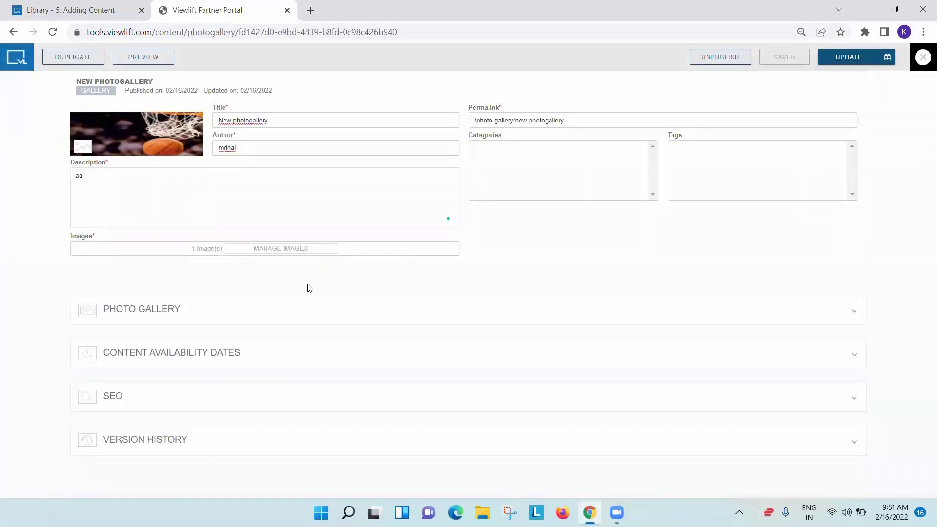
click(155, 312)
scroll(257, 305, down, 3)
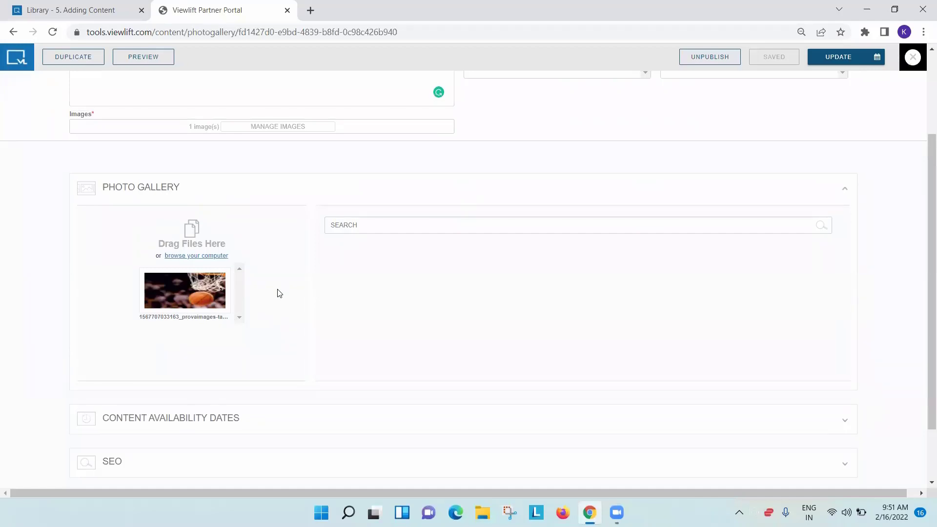
scroll(285, 302, up, 3)
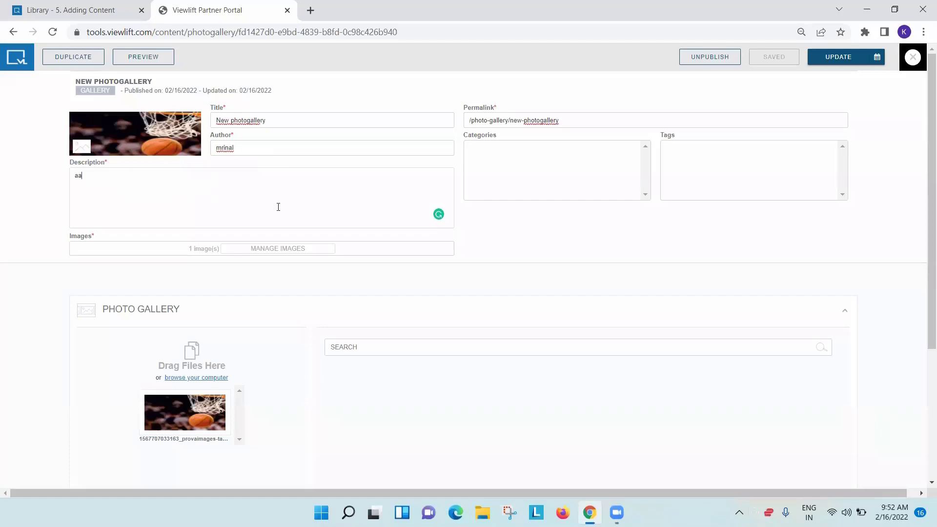
Step: Expand the photogallery's Content Availability Dates, SEO and Version History sections to view their contents
scroll(325, 229, down, 4)
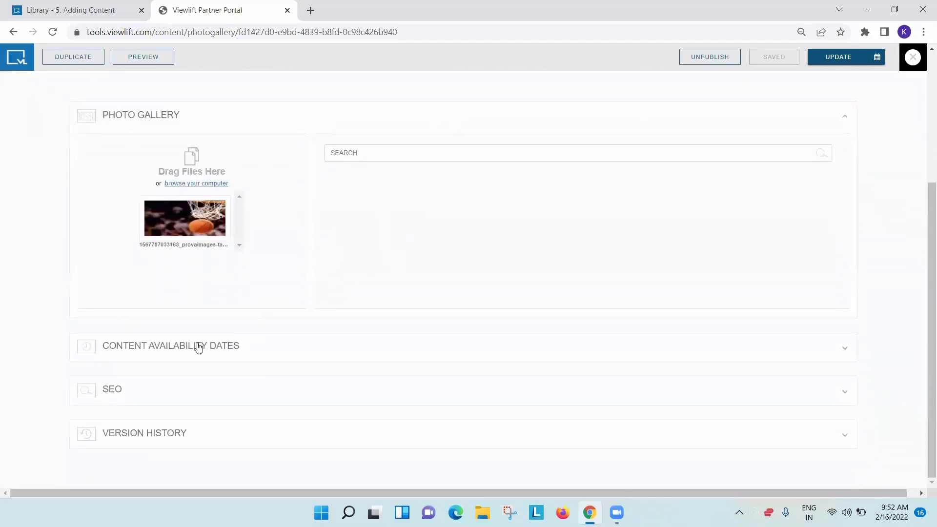
click(198, 348)
scroll(361, 287, down, 1)
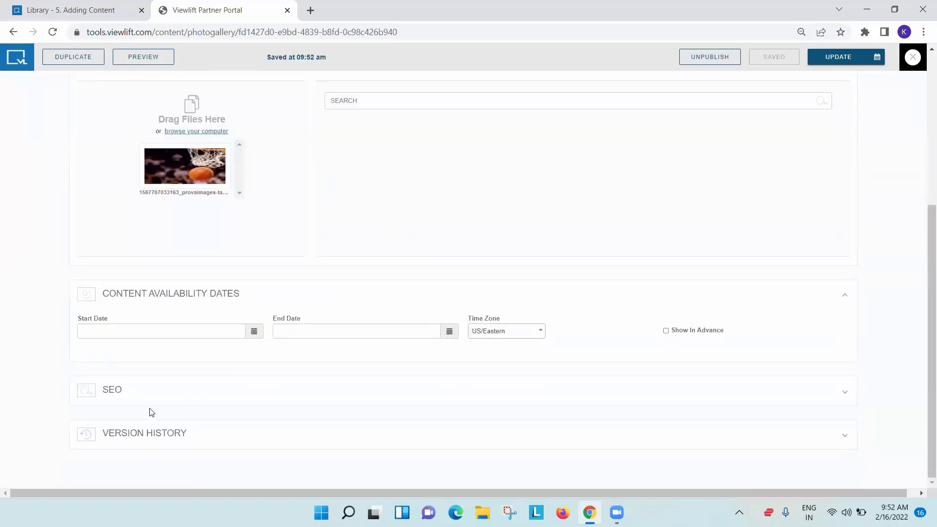
click(134, 389)
scroll(203, 347, down, 3)
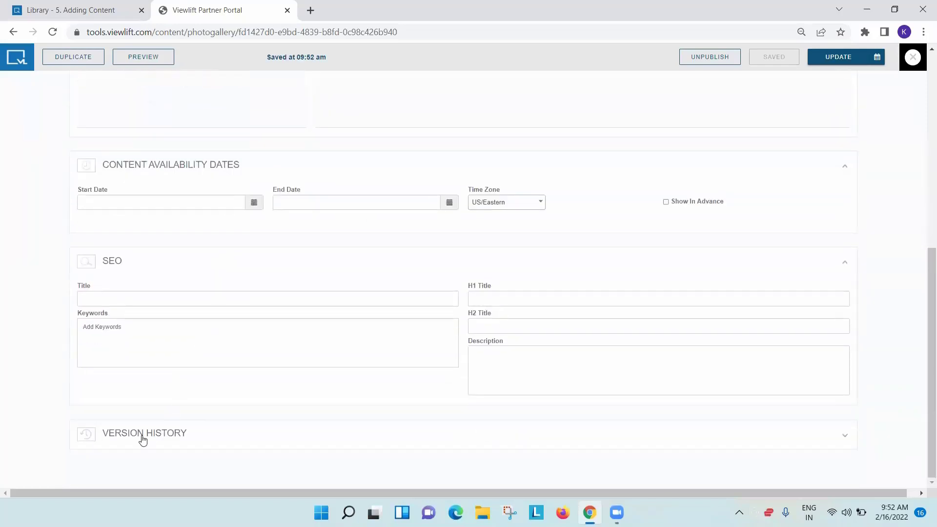
click(142, 438)
scroll(231, 348, down, 2)
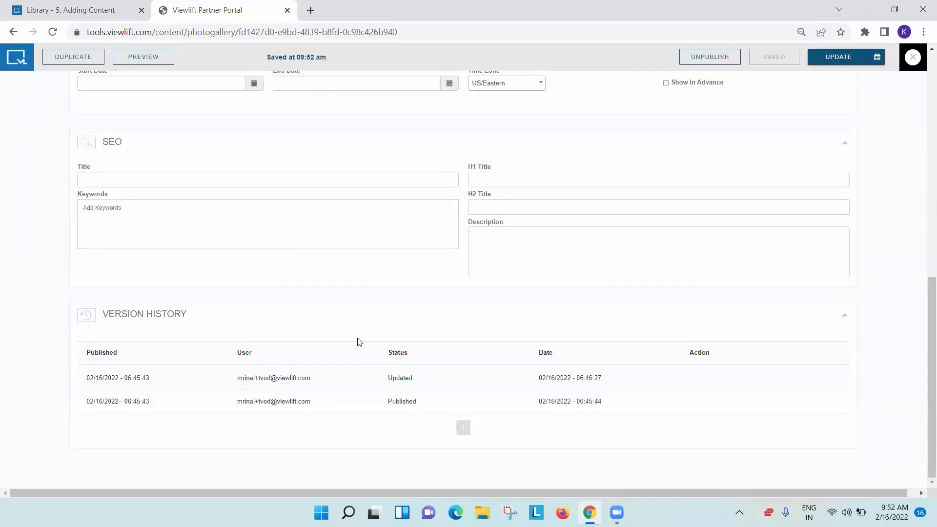
Step: Review all expanded sections of the photogallery once more and return to the photogallery list
scroll(359, 341, up, 8)
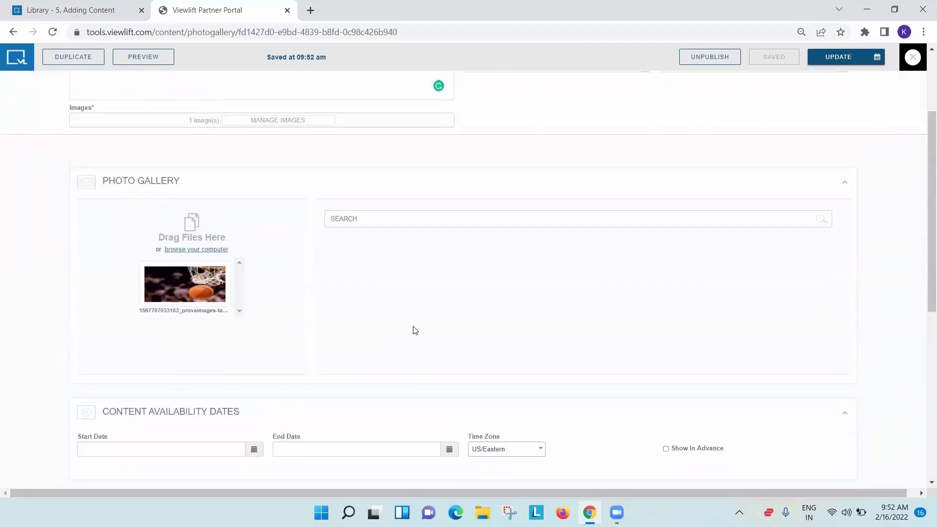
scroll(436, 328, down, 8)
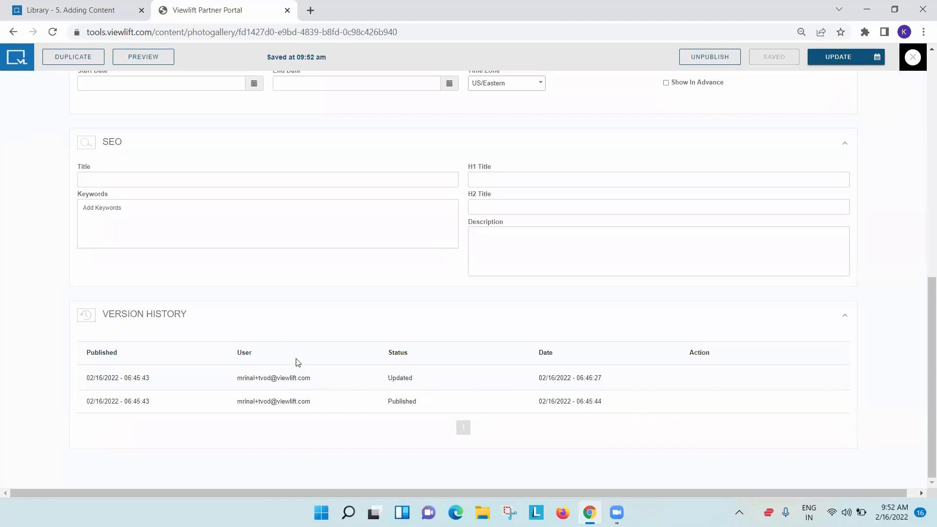
scroll(314, 340, up, 4)
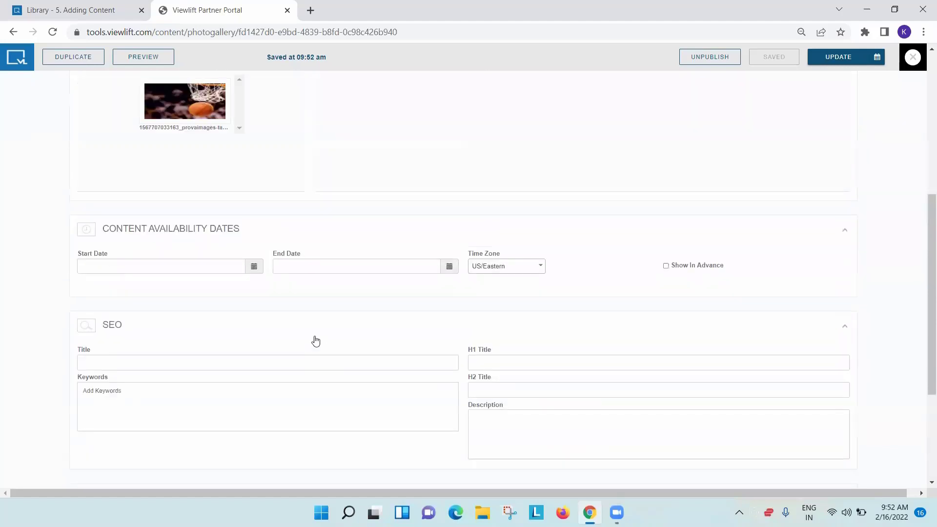
scroll(327, 346, up, 1)
scroll(488, 390, down, 5)
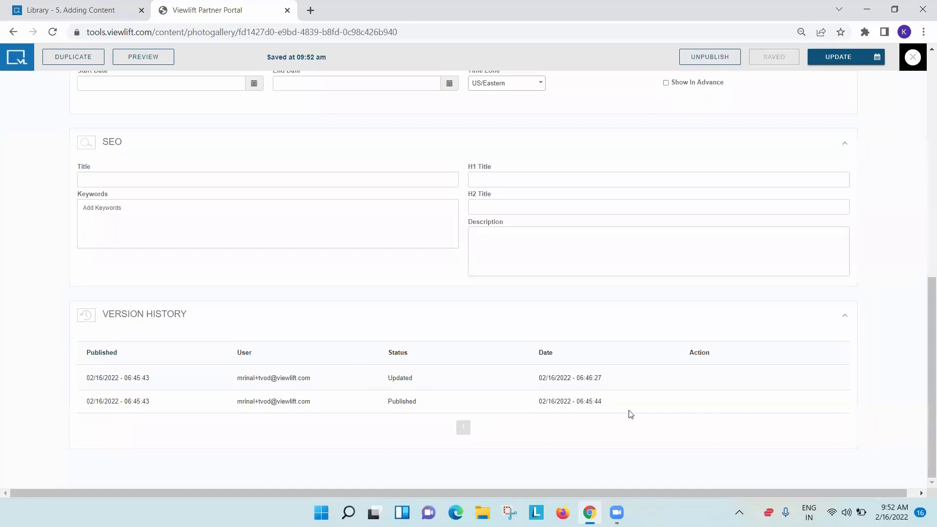
scroll(468, 323, up, 10)
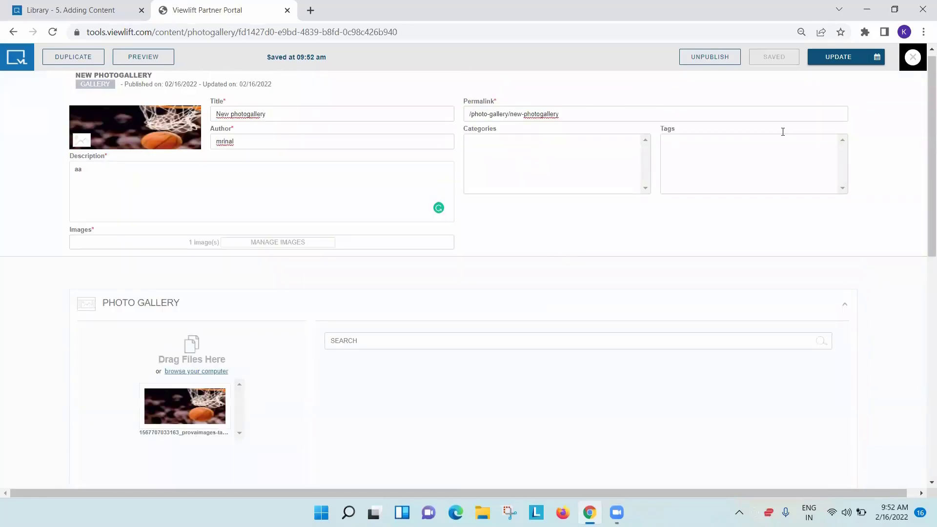
click(913, 57)
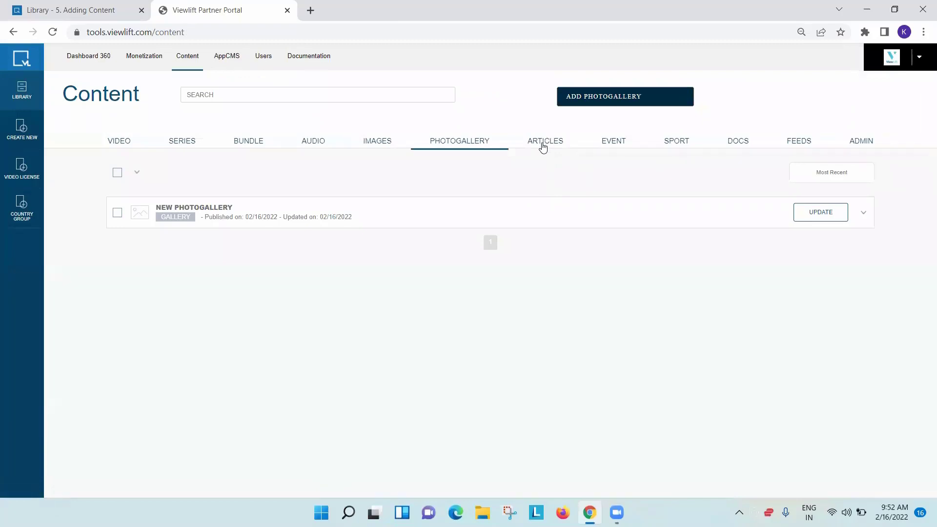
Step: Examine the RSS import settings for adding articles, including the Recurring and One Time choices, and cancel the import
click(543, 148)
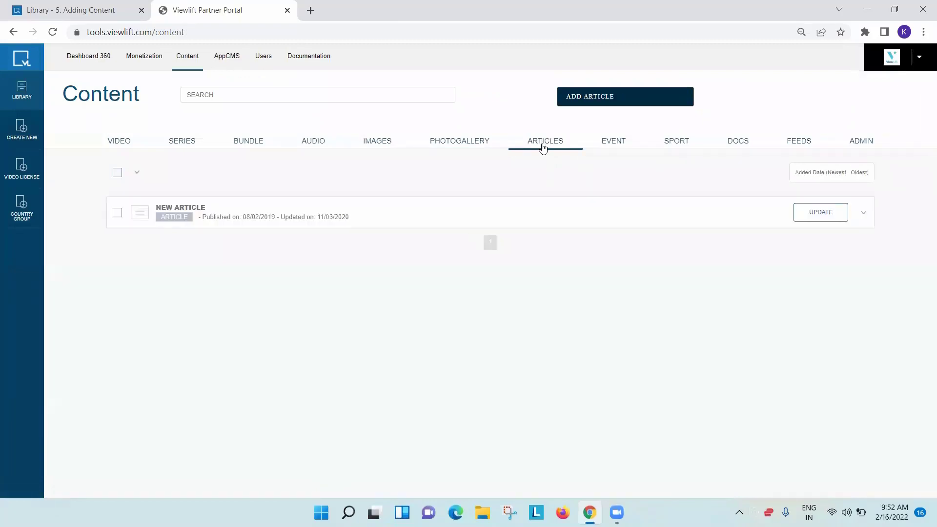
click(584, 104)
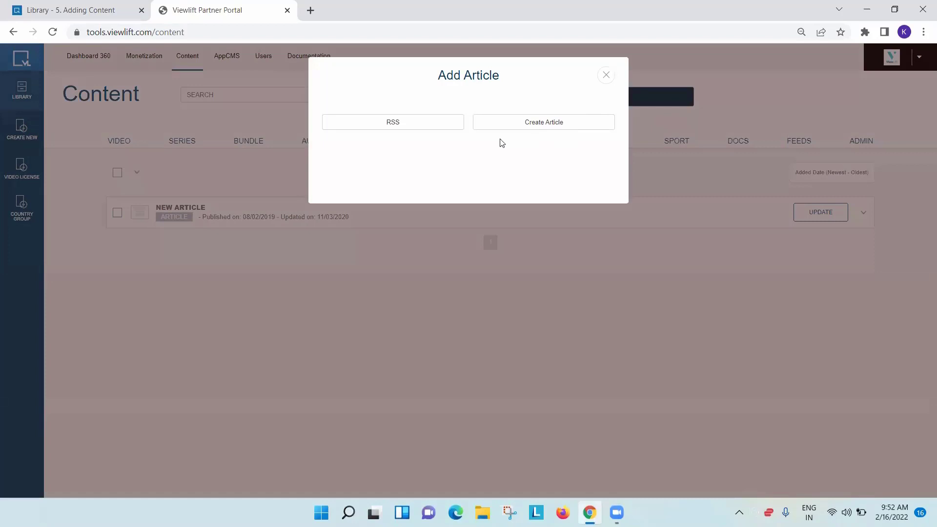
click(390, 126)
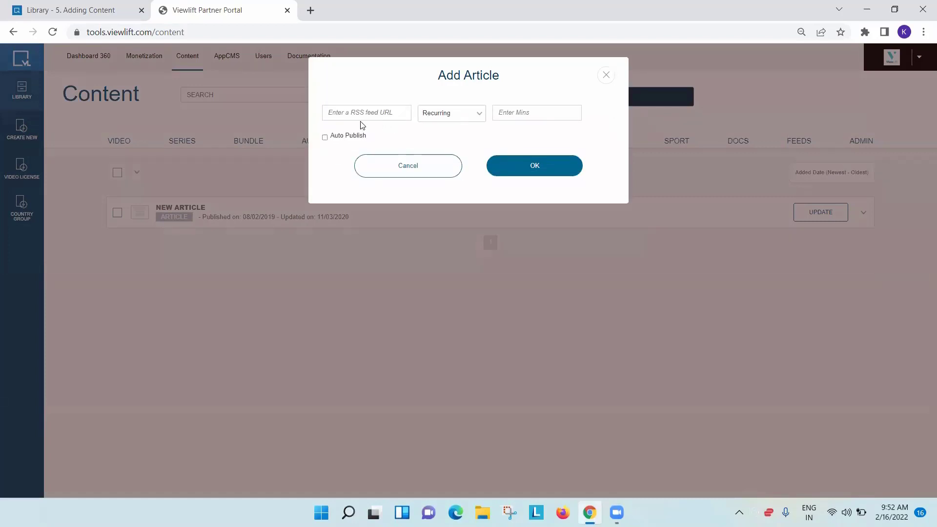
click(449, 115)
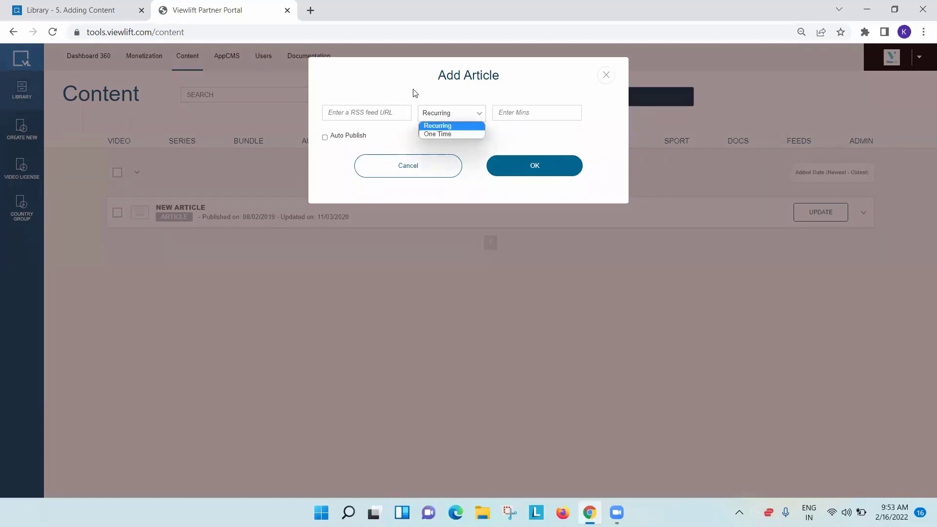
click(389, 138)
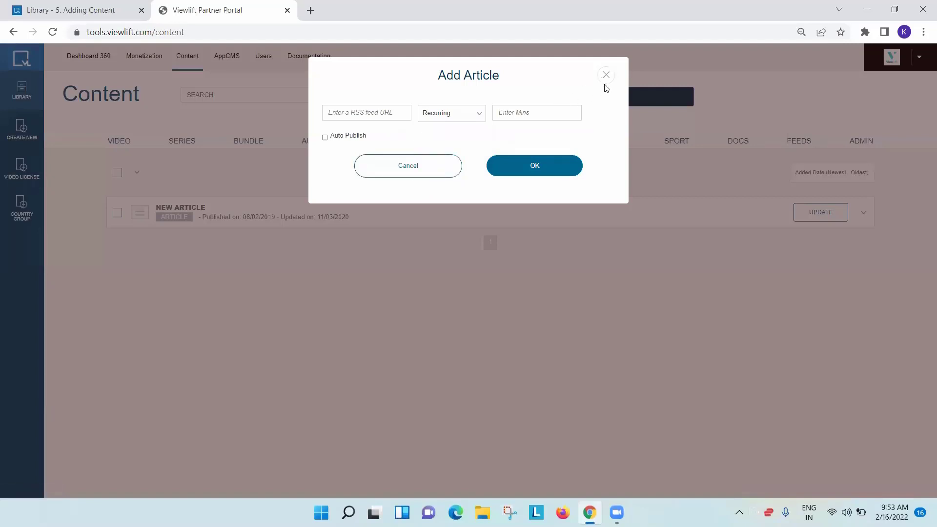
click(440, 171)
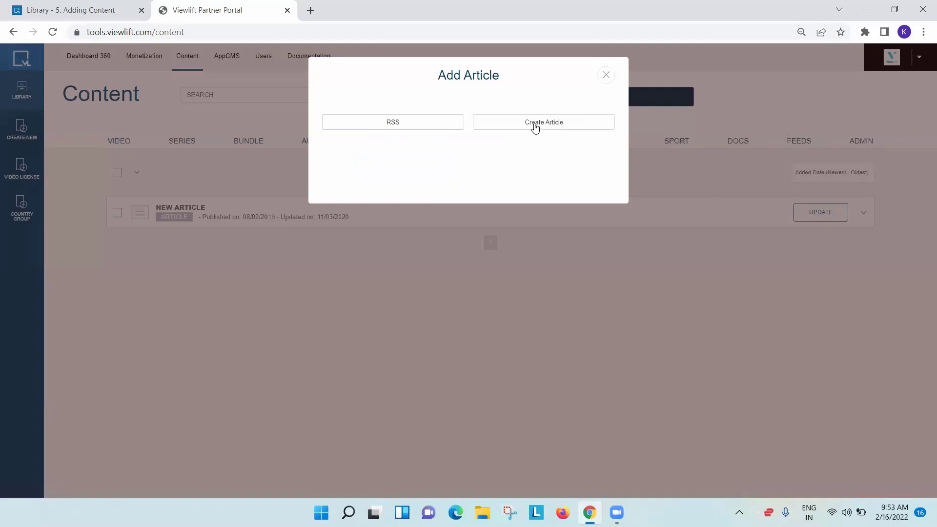
Step: Create a new article with the Create Article option
click(534, 124)
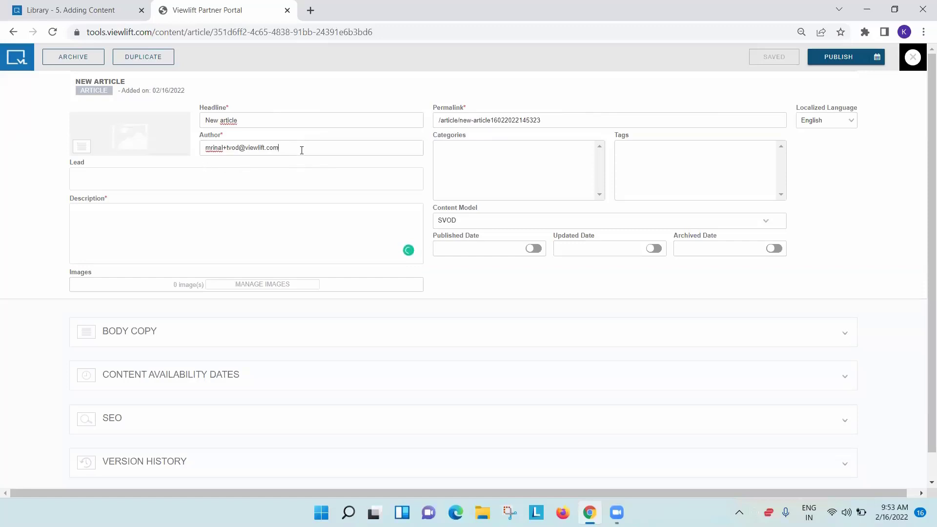
Step: Highlight the article's author field, then open Manage Images to view the available image formats and close it again
drag(280, 148, 198, 147)
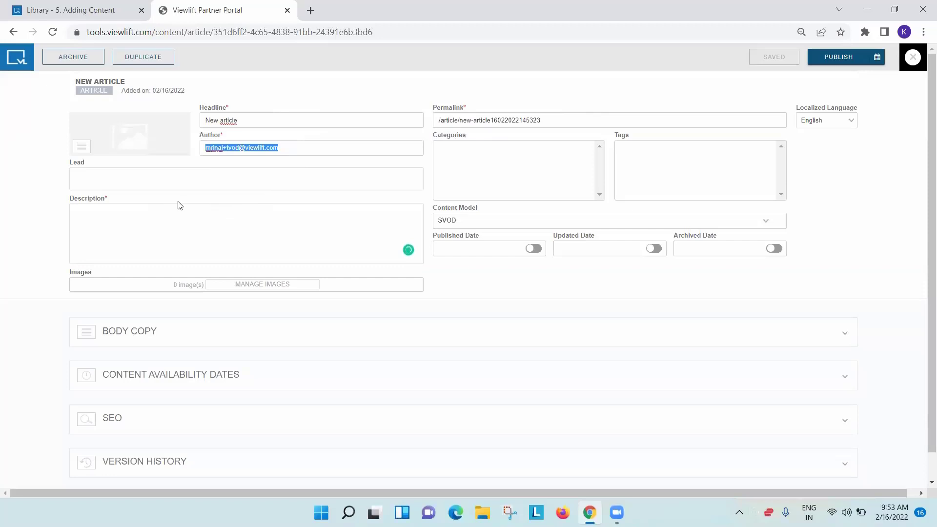
scroll(217, 211, down, 1)
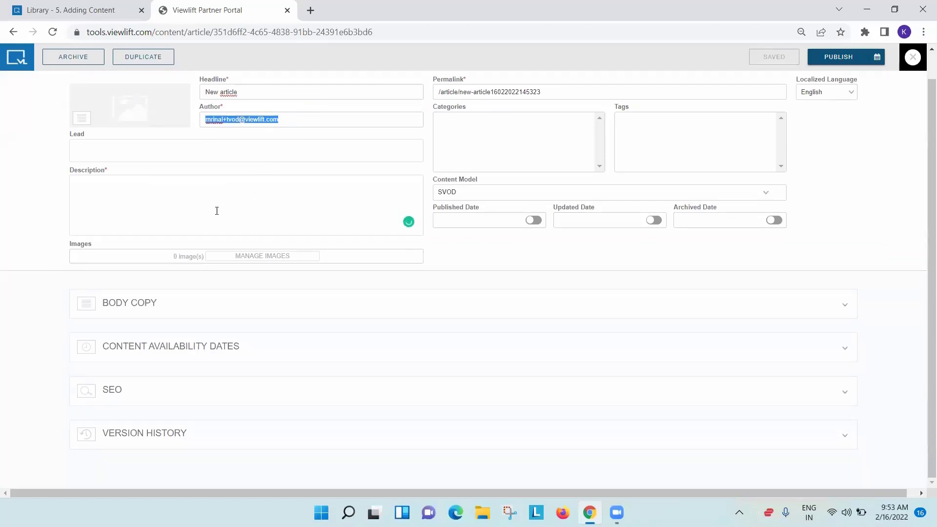
click(272, 258)
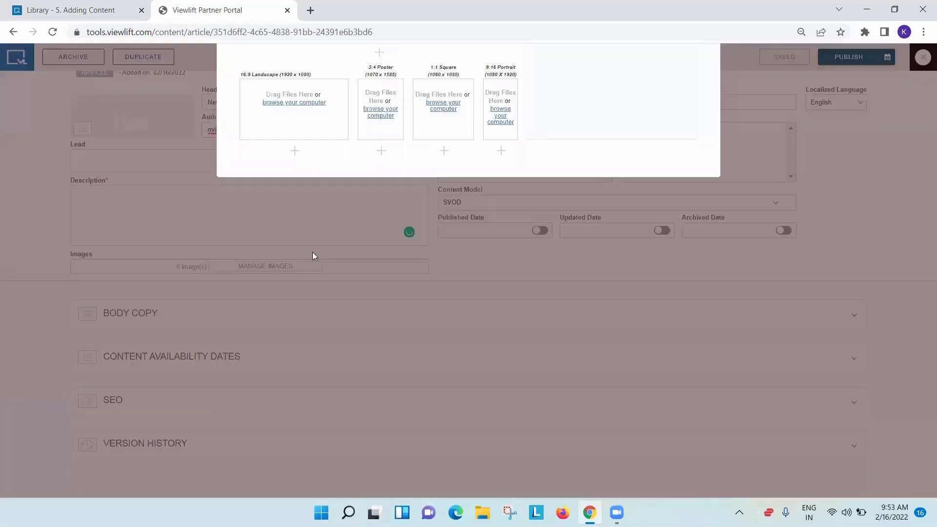
click(702, 78)
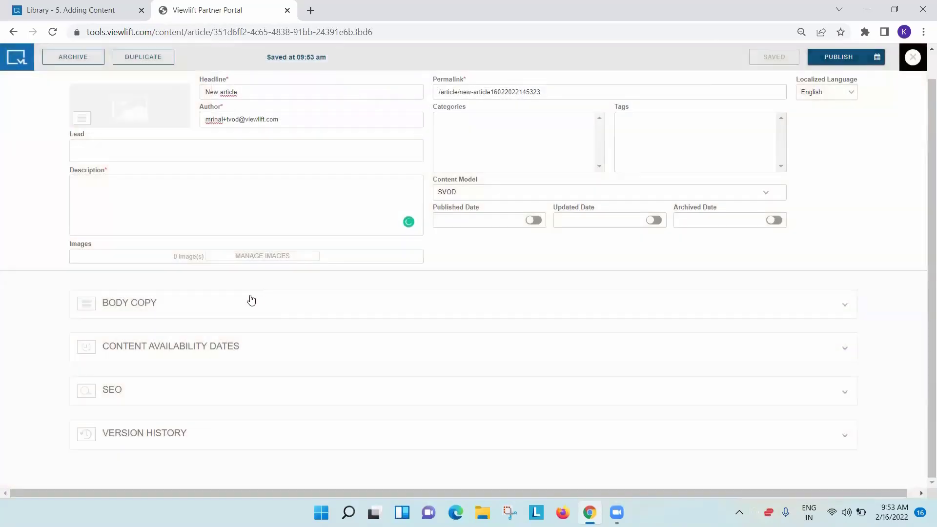
Step: Expand the article's Body Copy section and toggle its editor in and out of Code View, ending in the normal text view
click(251, 299)
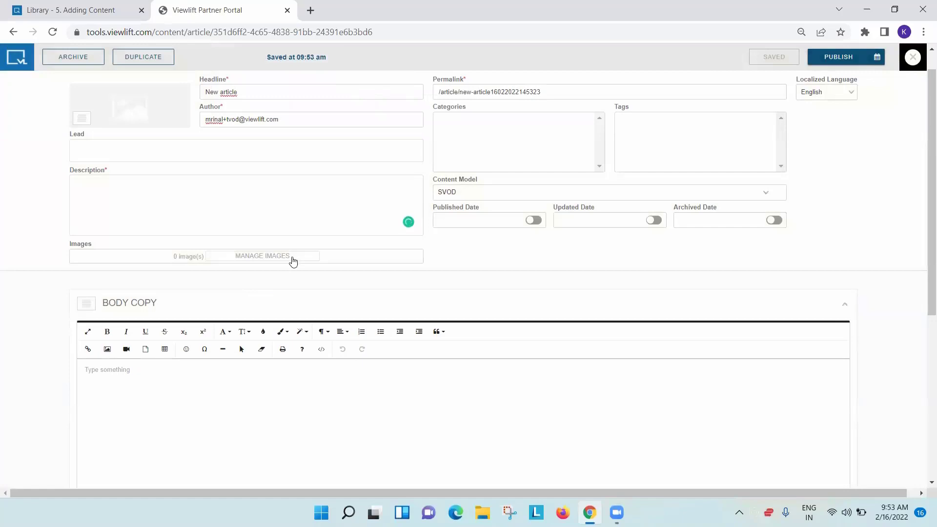
scroll(293, 262, down, 1)
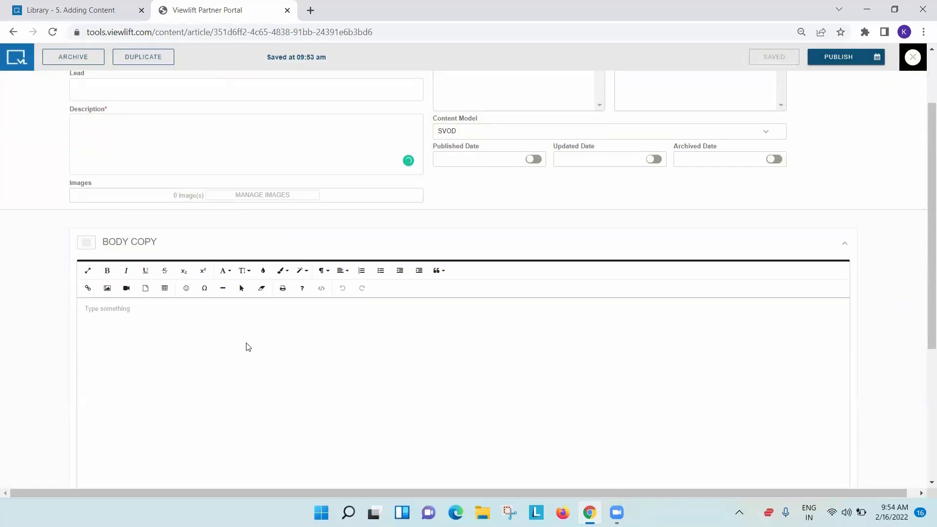
scroll(260, 330, down, 2)
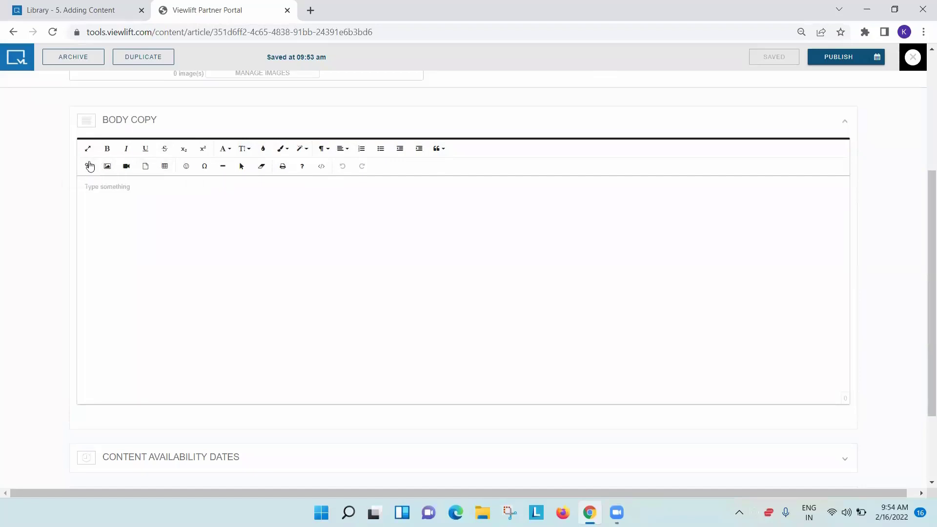
click(318, 171)
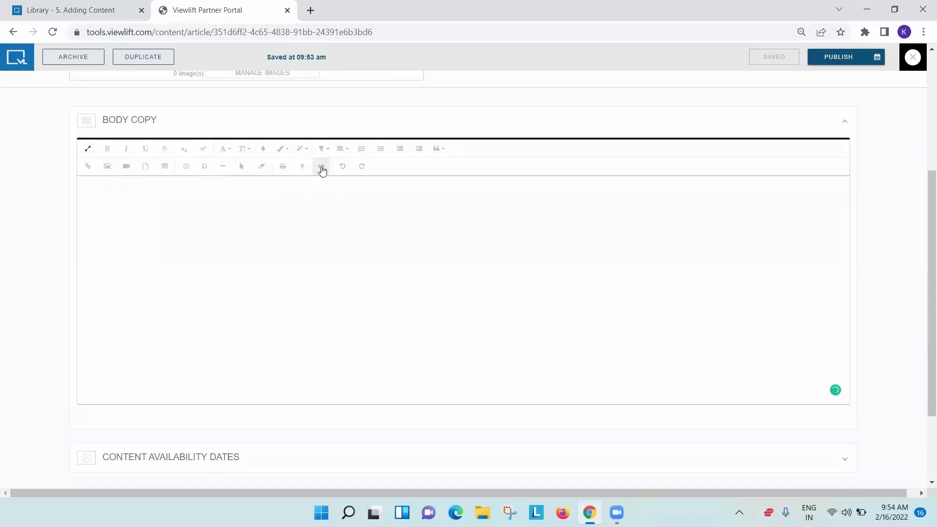
click(139, 188)
click(320, 171)
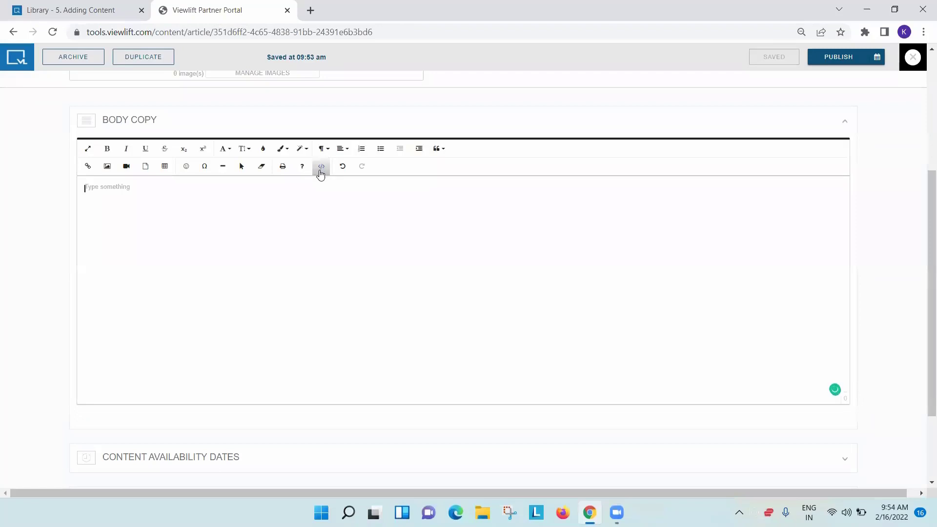
click(319, 171)
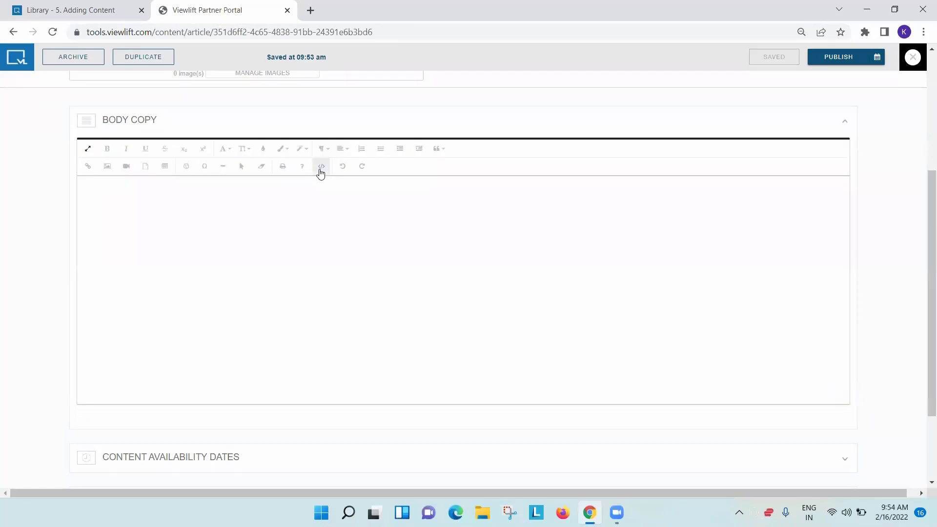
click(321, 171)
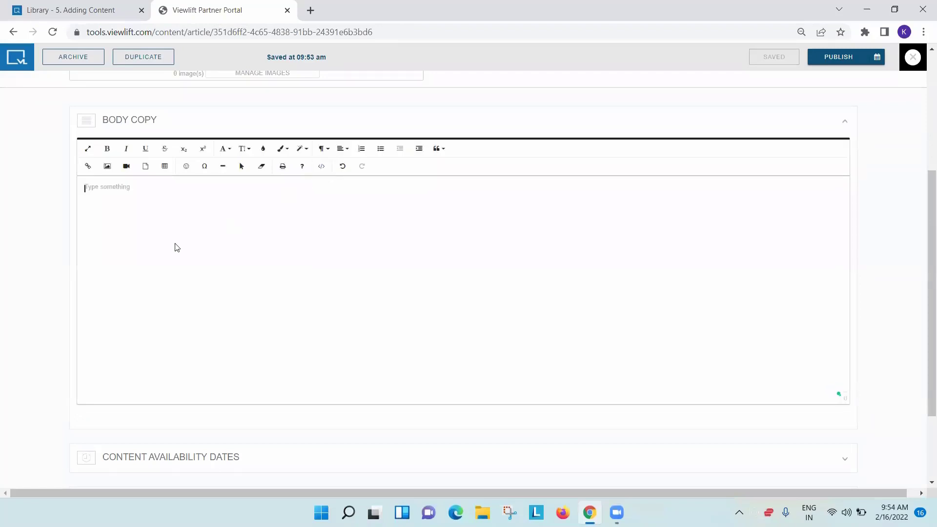
click(320, 171)
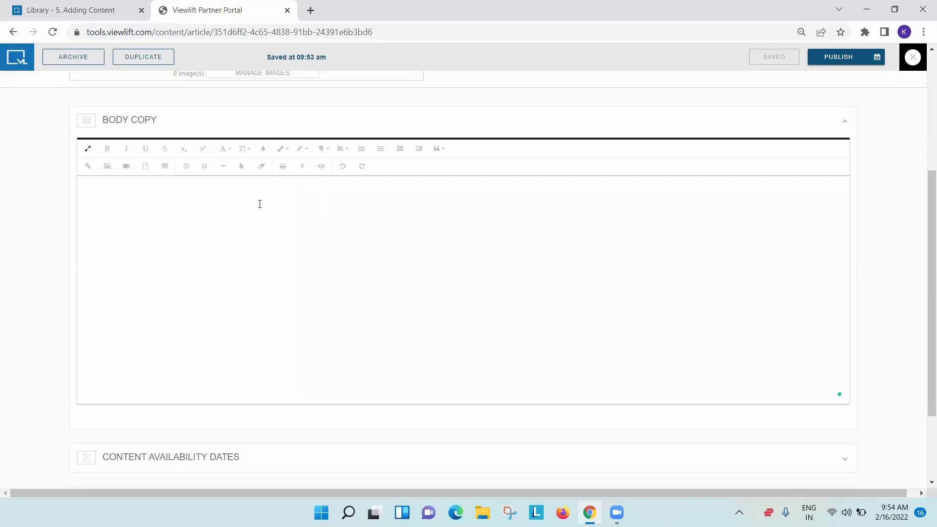
click(322, 172)
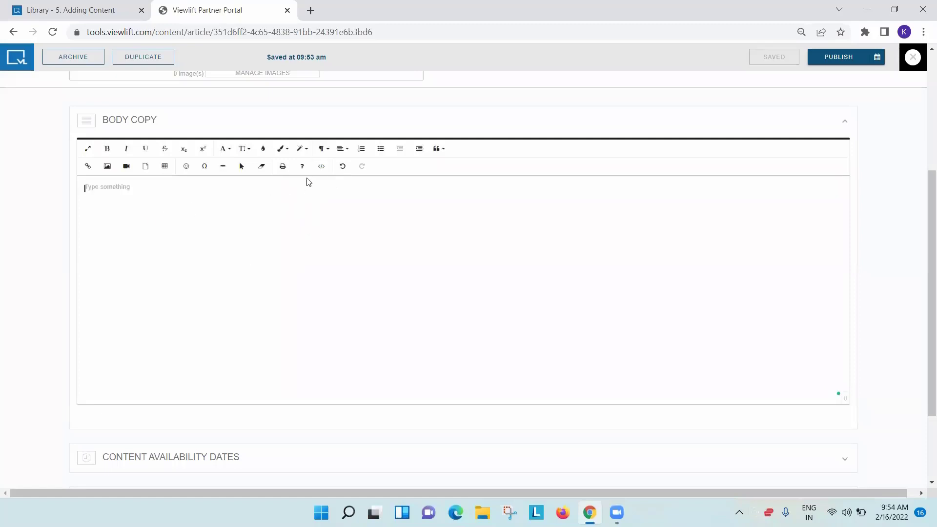
click(325, 172)
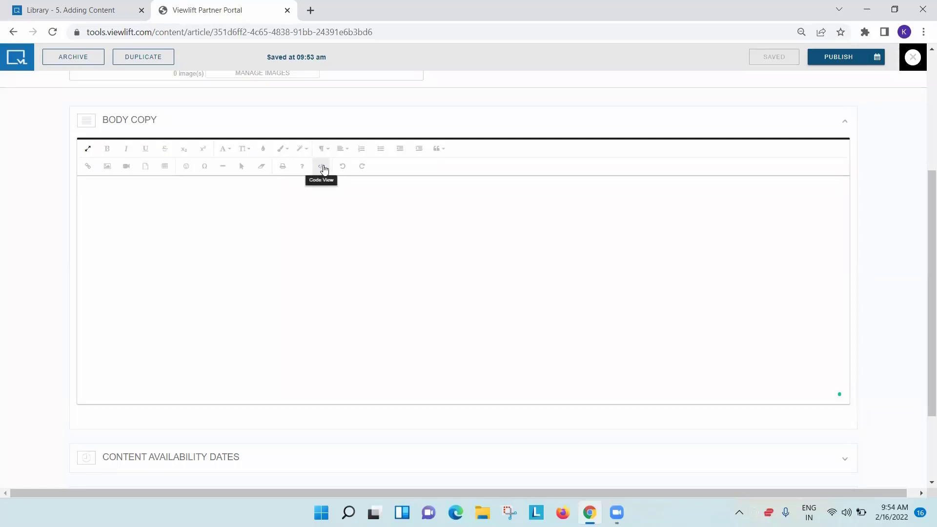
click(322, 171)
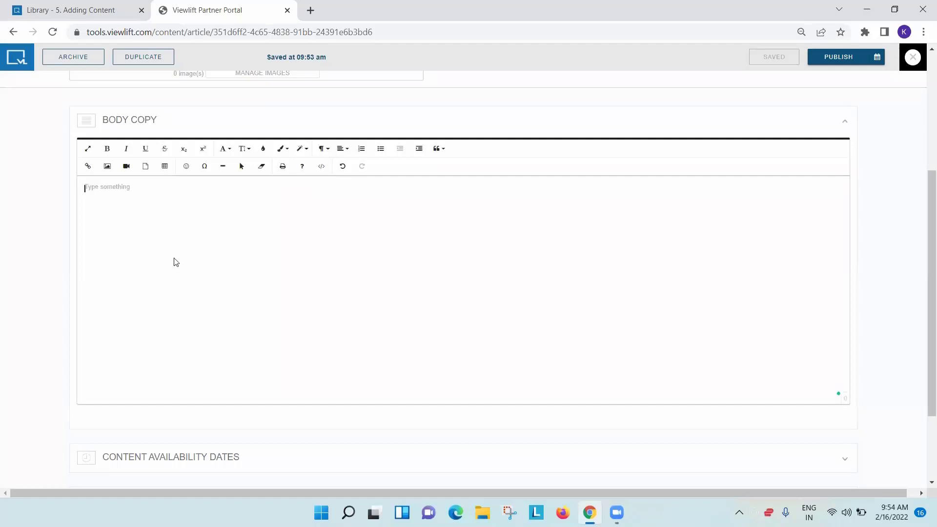
Step: Expand the article's Content Availability Dates, SEO and Version History sections to view their fields
scroll(215, 253, down, 2)
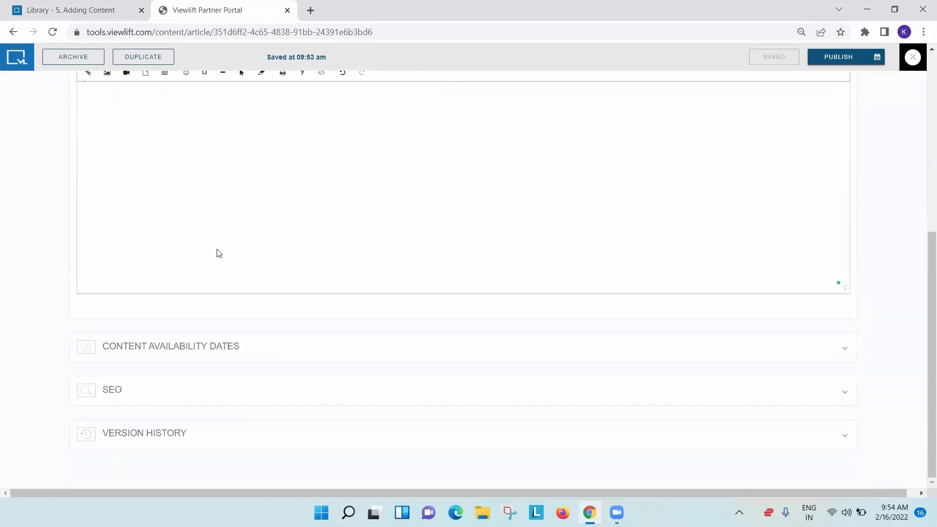
click(209, 348)
scroll(289, 259, down, 1)
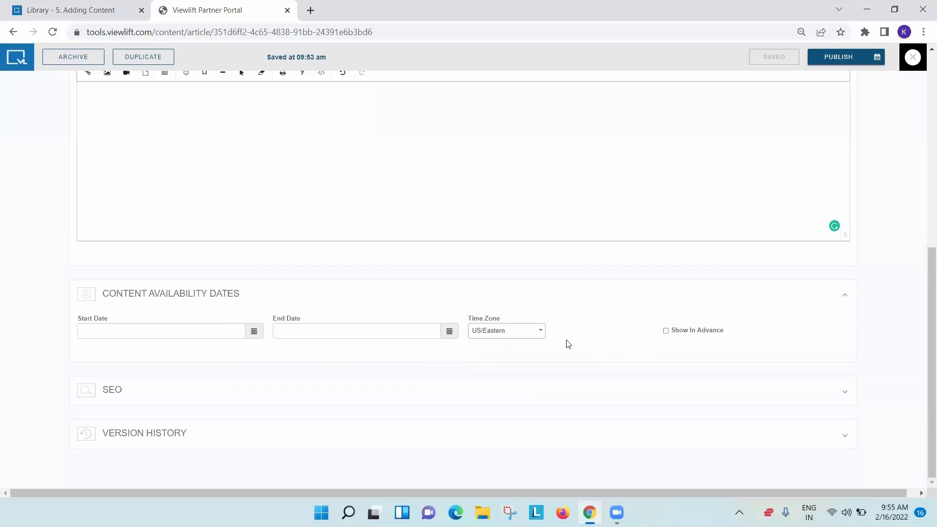
click(140, 396)
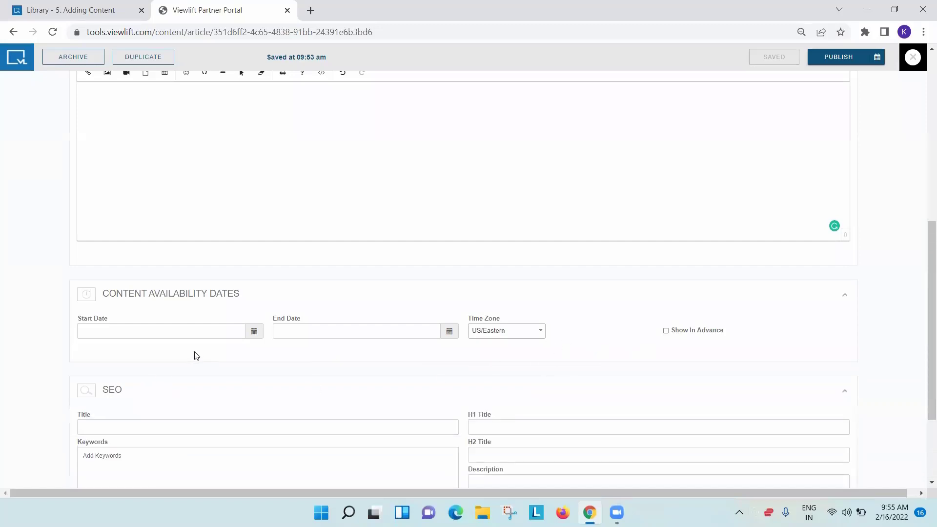
scroll(197, 355, down, 3)
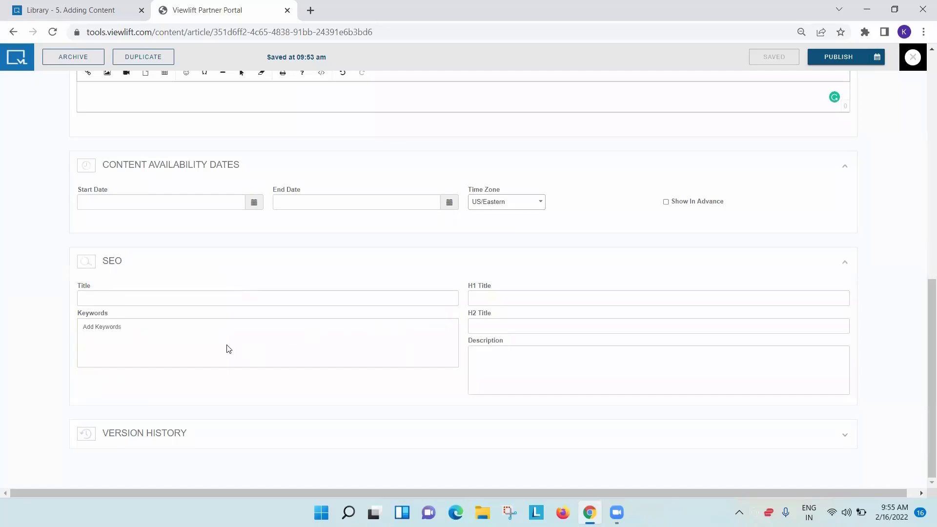
click(152, 430)
scroll(237, 361, down, 2)
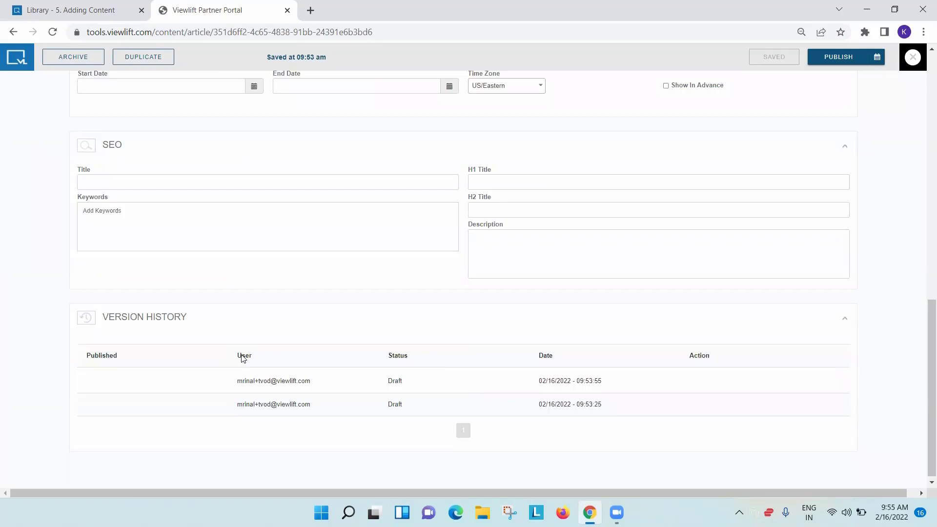
Step: View the article's Schedule Publish settings without setting a date, and return to the article list
scroll(241, 359, up, 10)
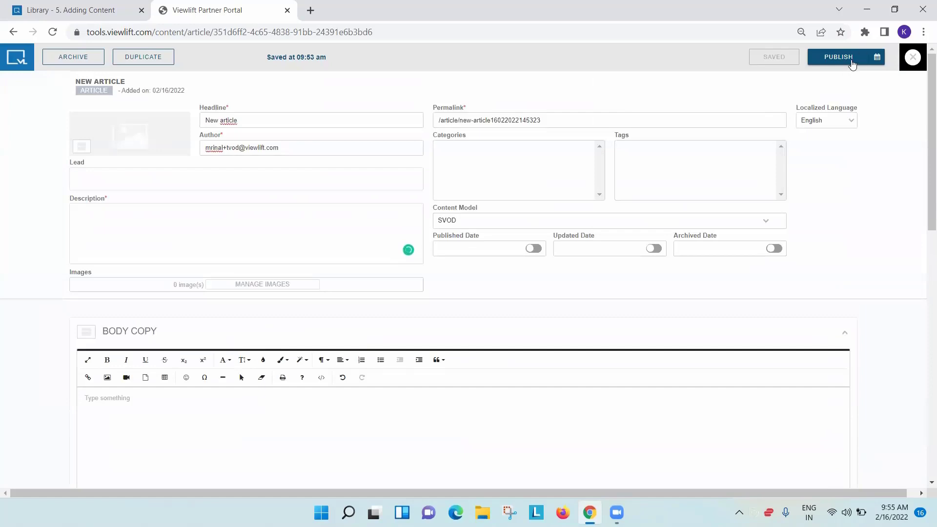
click(877, 60)
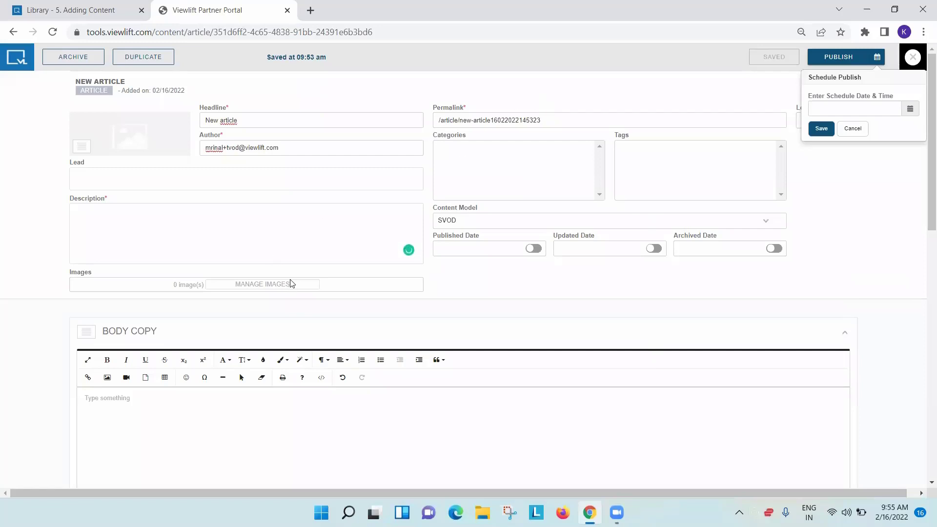
scroll(337, 276, down, 1)
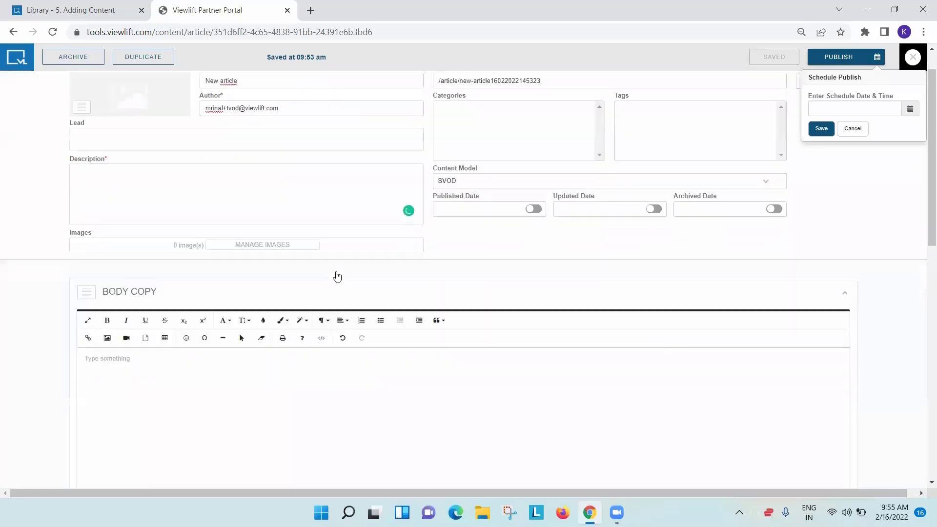
click(922, 56)
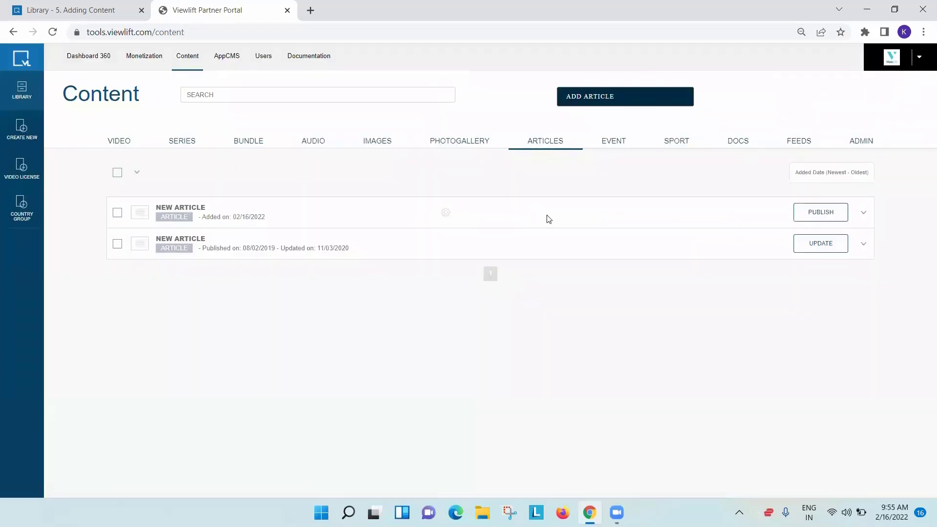
Step: Open the sumEvent entry from the Event content list and expand its Event Info section
click(614, 148)
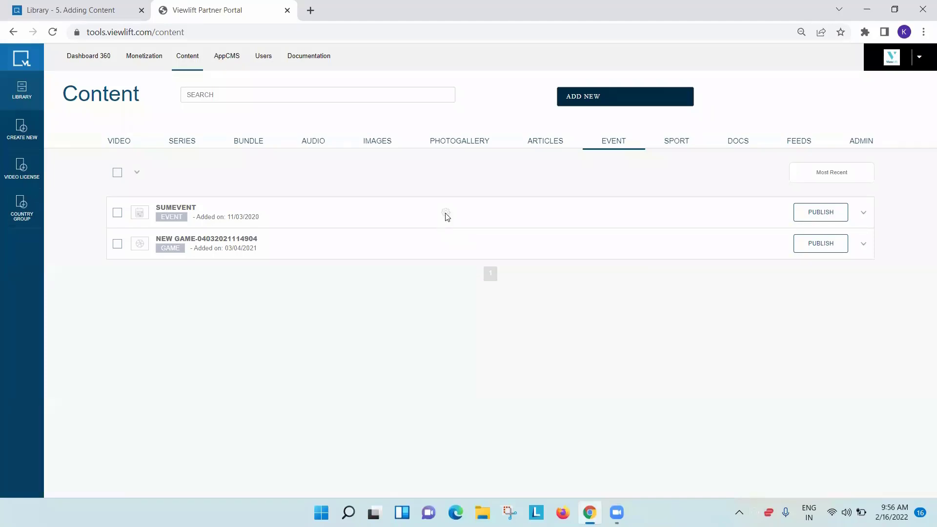
click(444, 214)
click(184, 318)
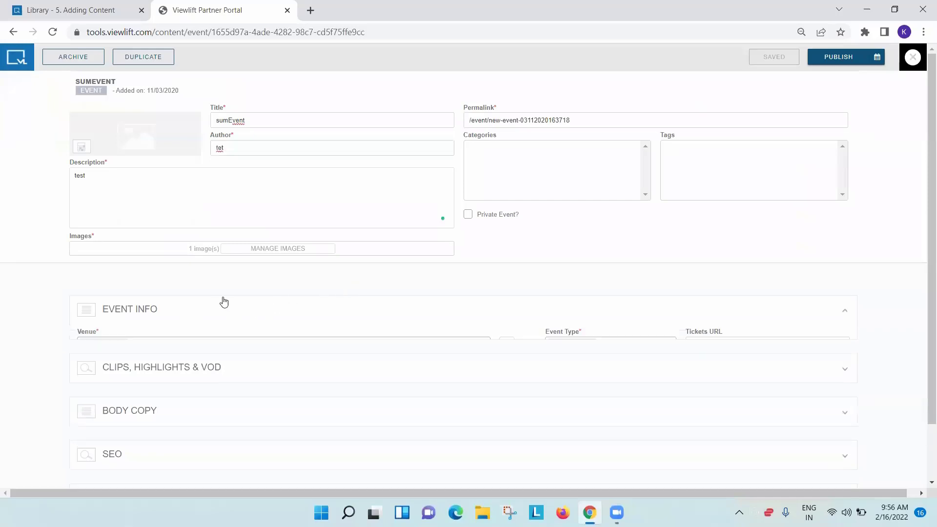
Step: Examine the event's general details and its venue, date, event type and URL fields, and return to the event list
scroll(188, 278, down, 1)
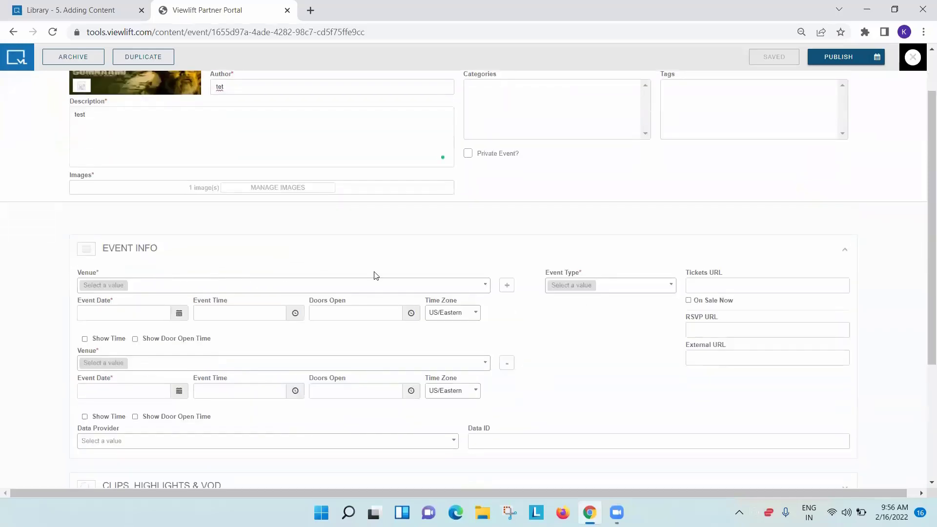
scroll(264, 276, up, 1)
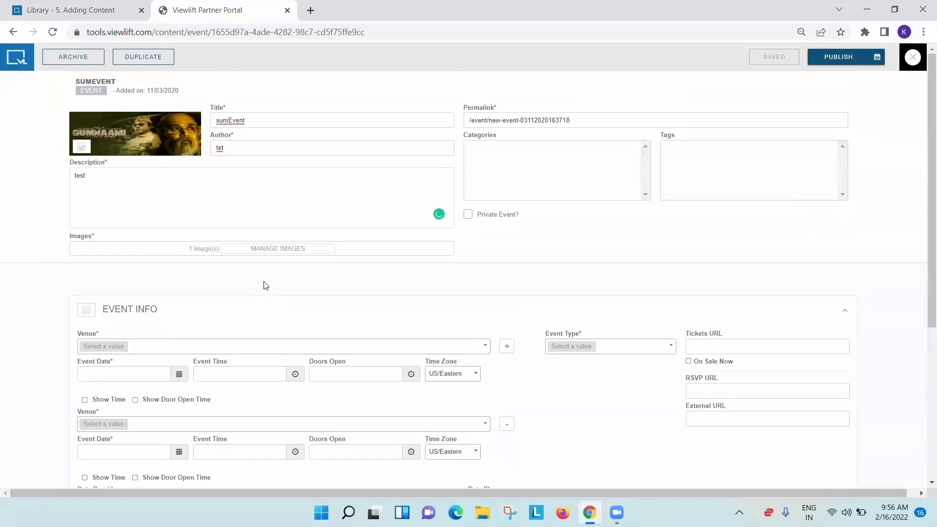
scroll(280, 287, down, 2)
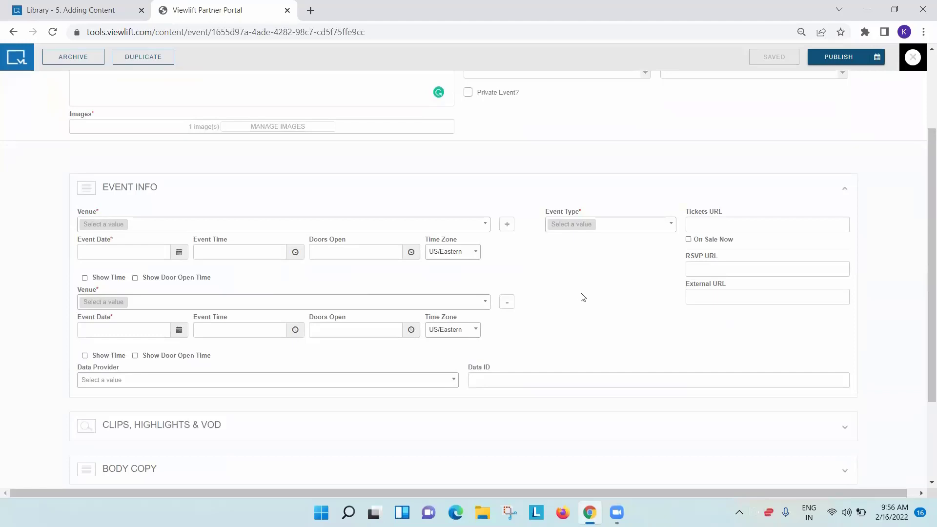
scroll(580, 294, up, 1)
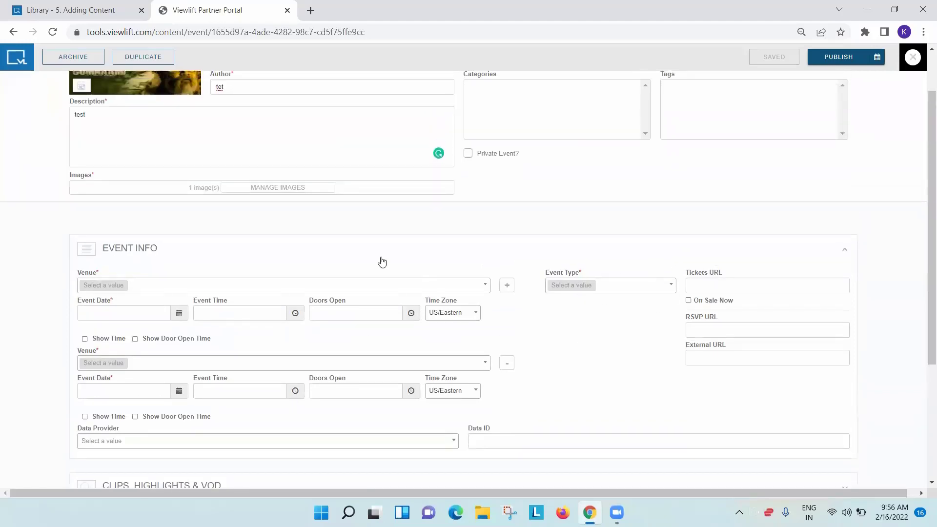
scroll(380, 262, up, 1)
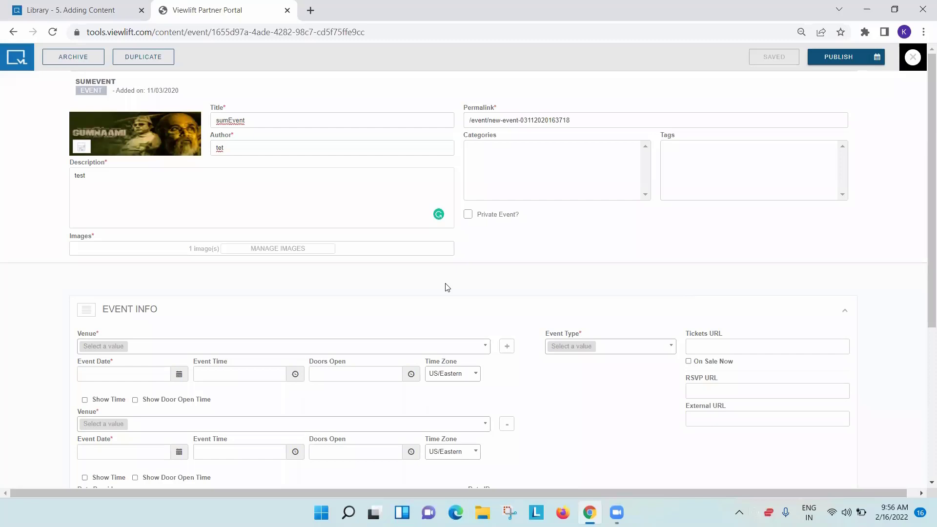
click(912, 58)
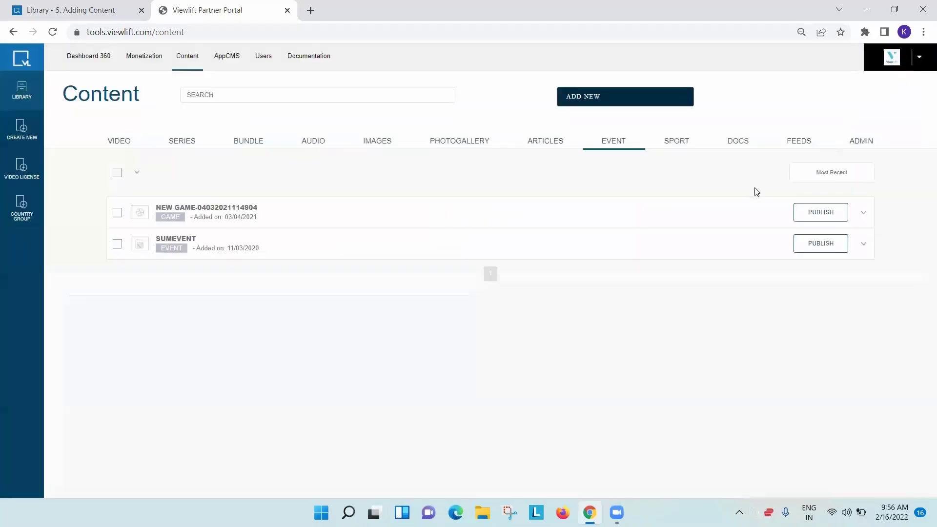
Step: View the Sport, Docs and Feeds content lists one after another
click(683, 149)
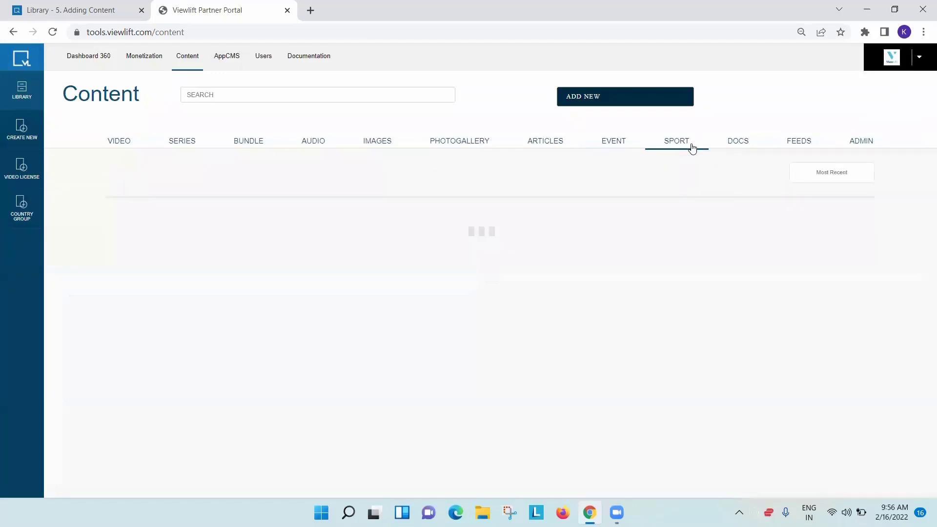
click(743, 147)
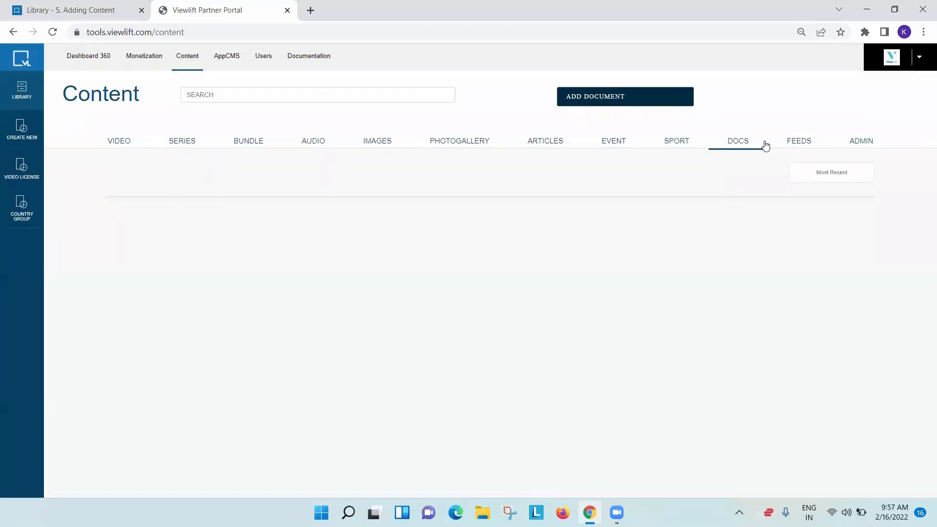
click(806, 145)
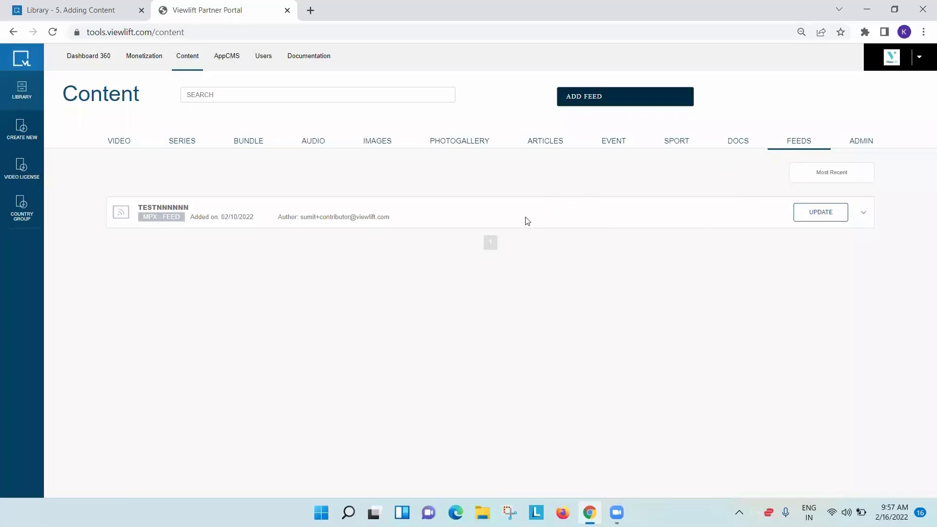
Step: View the Admin content section, switching between its Tag and Category lists and ending on the tags
click(871, 148)
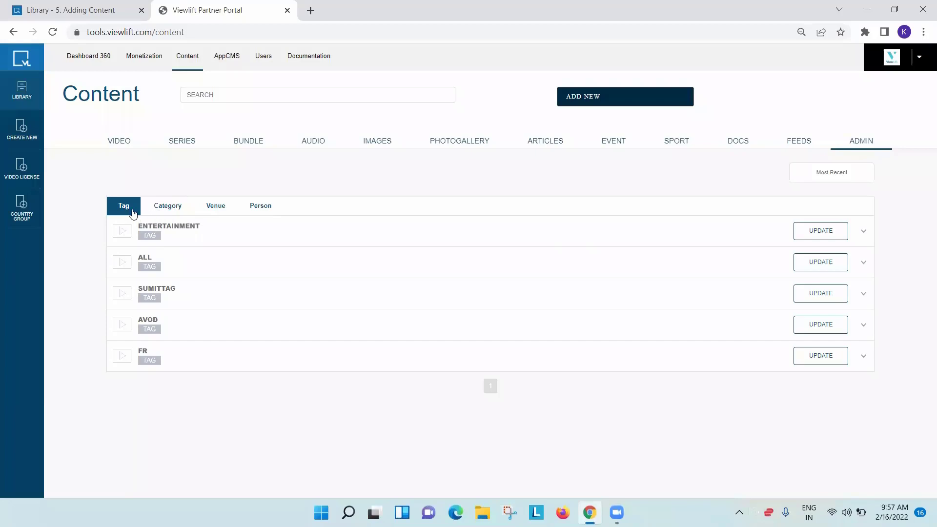
click(166, 208)
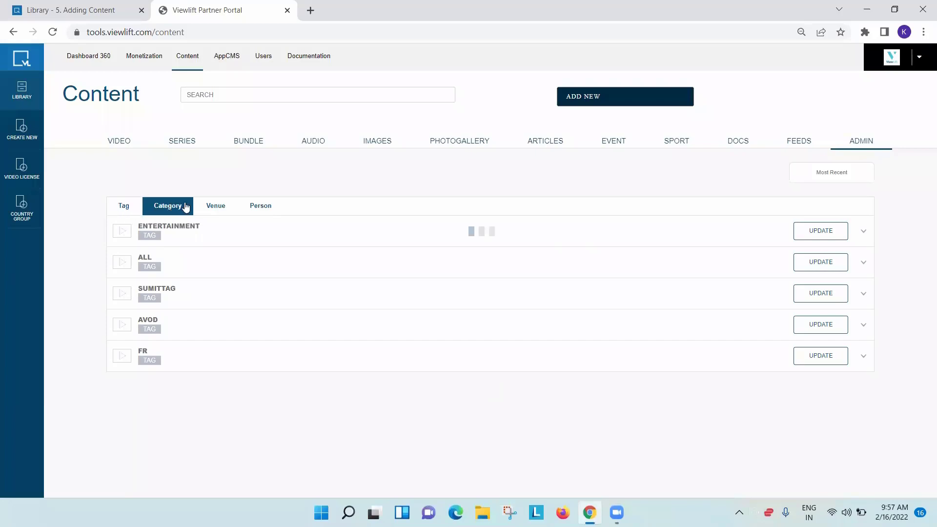
click(123, 208)
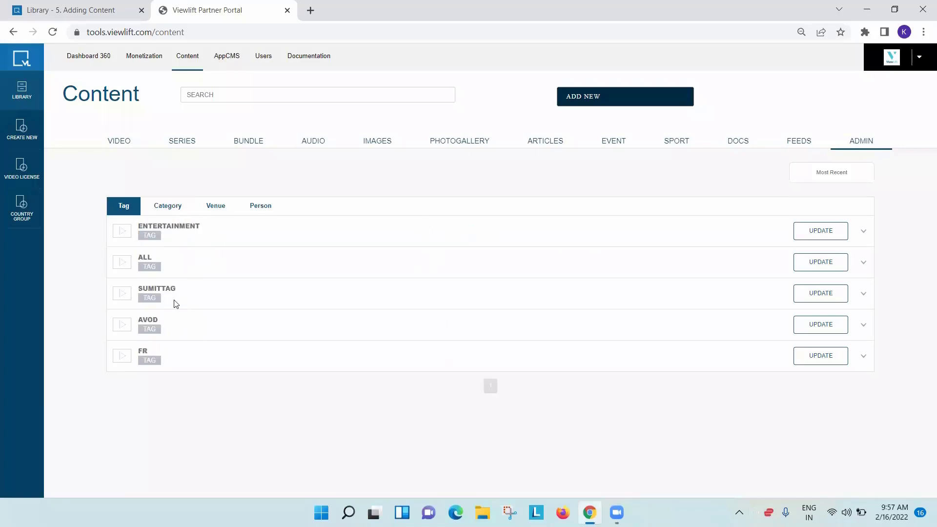
click(174, 211)
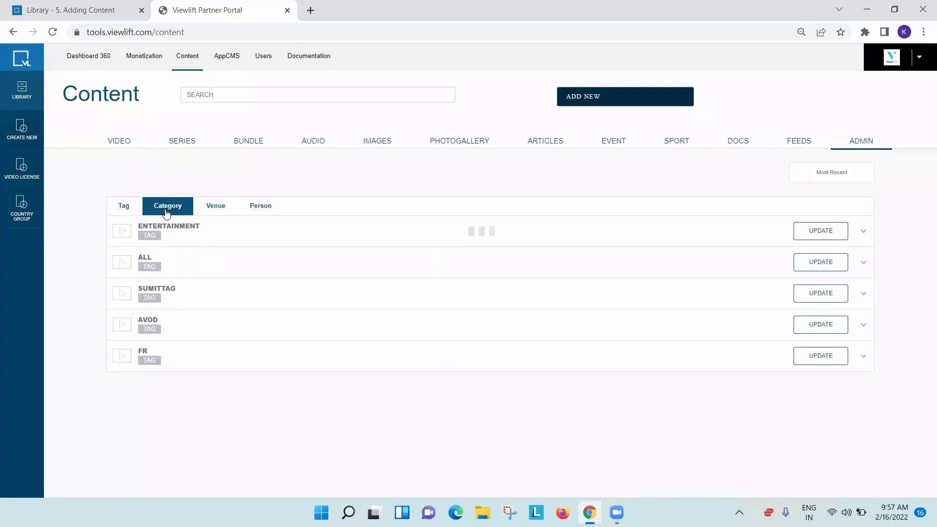
click(124, 210)
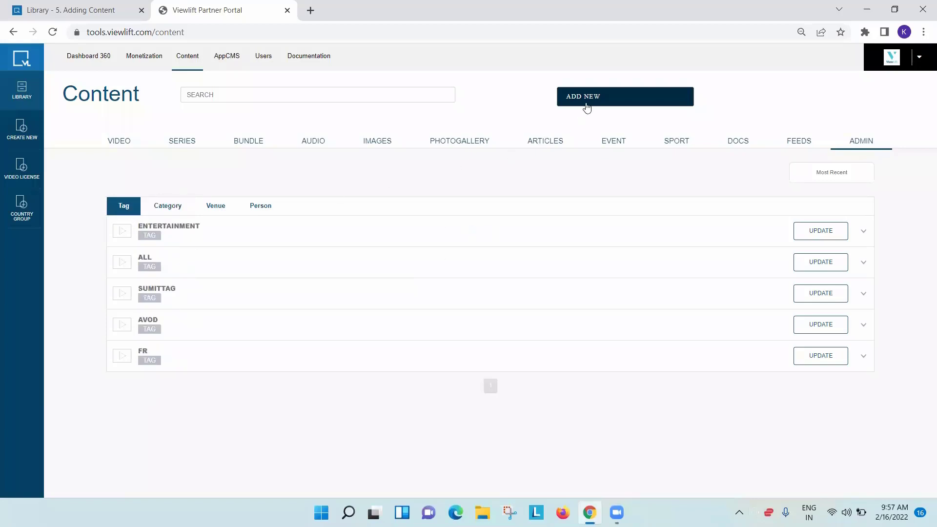
Step: Examine the Type and Tag Type options in the Add New form, and close it without adding anything
click(589, 97)
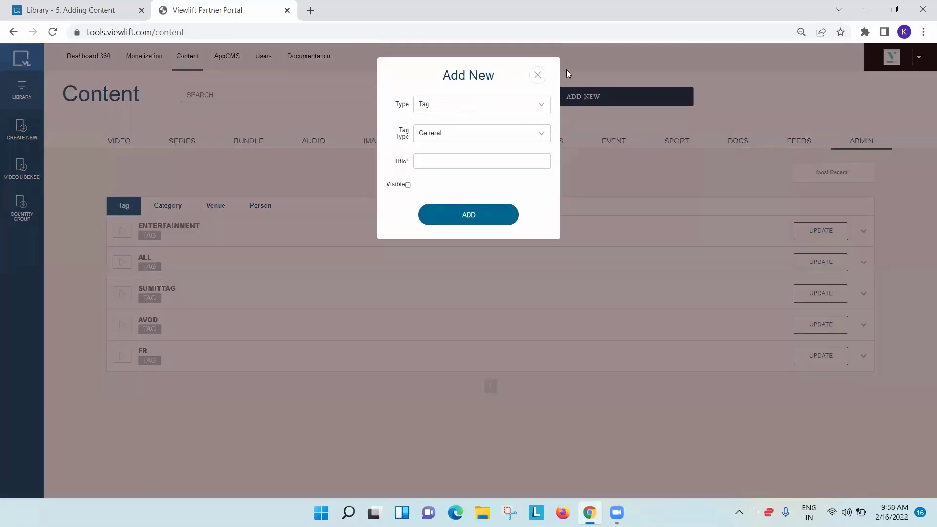
click(537, 75)
click(589, 95)
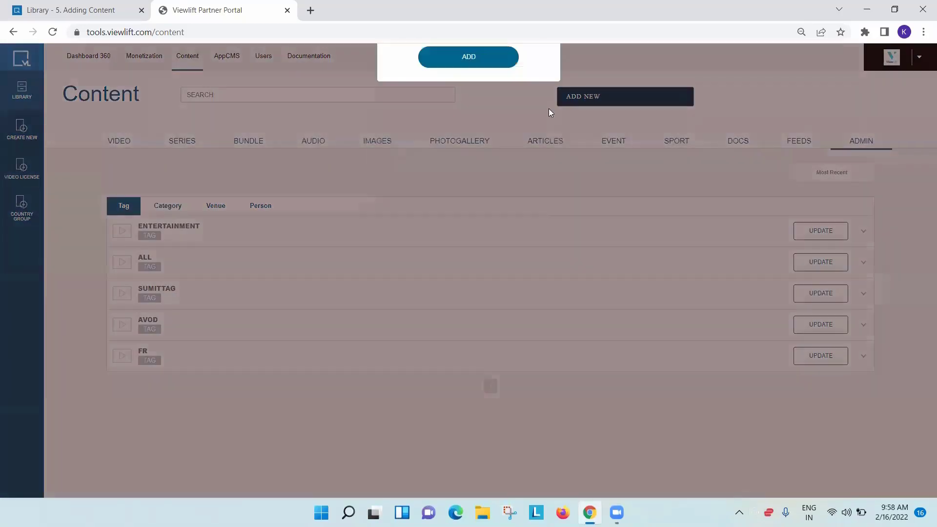
click(466, 109)
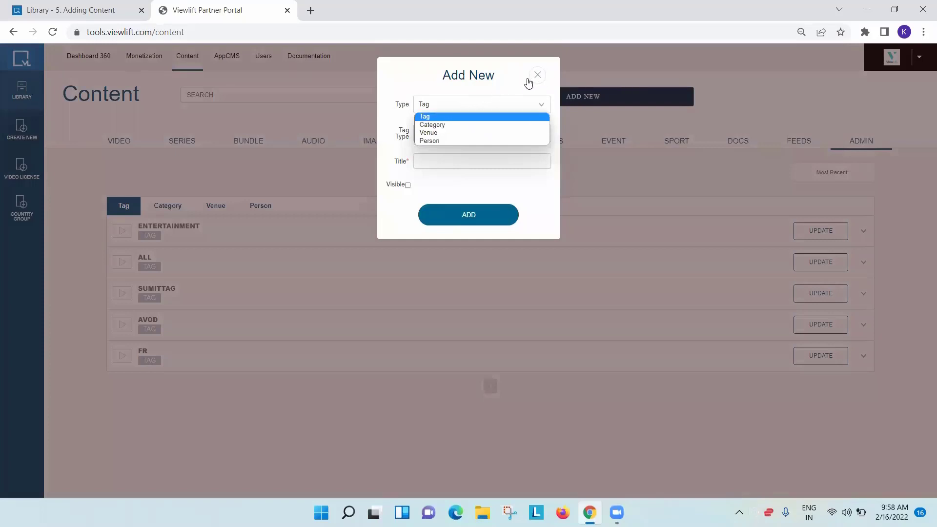
click(428, 119)
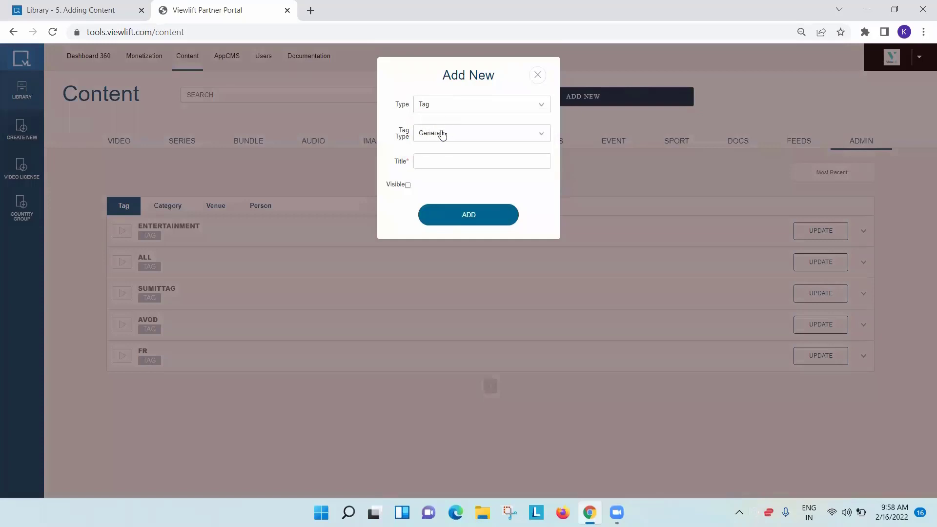
click(441, 134)
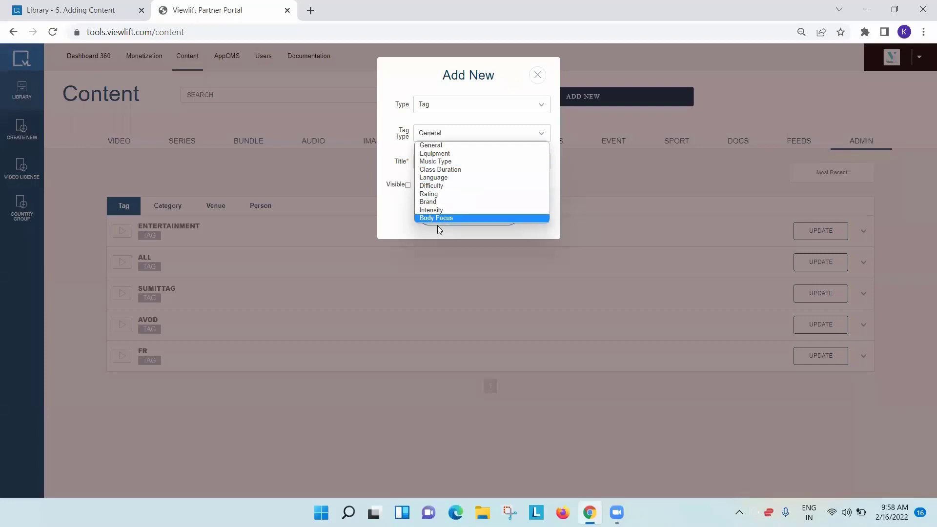
click(394, 152)
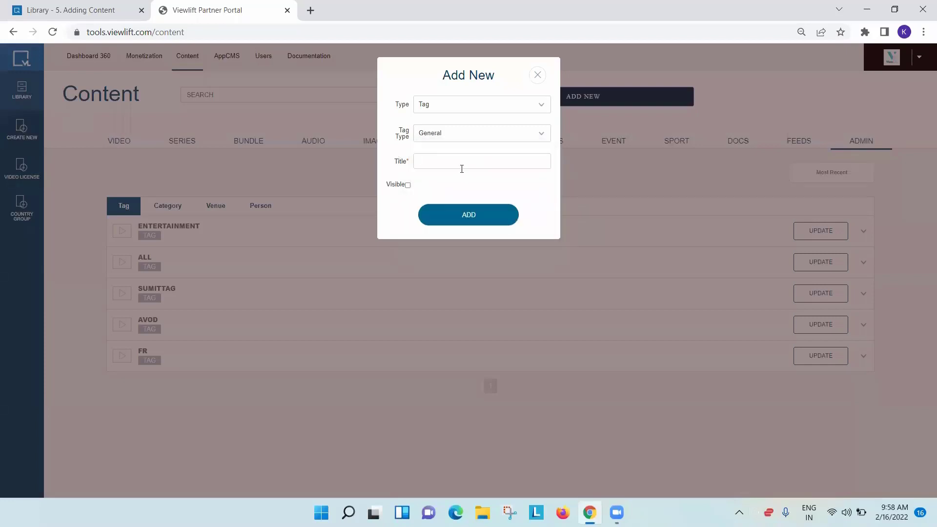
click(535, 81)
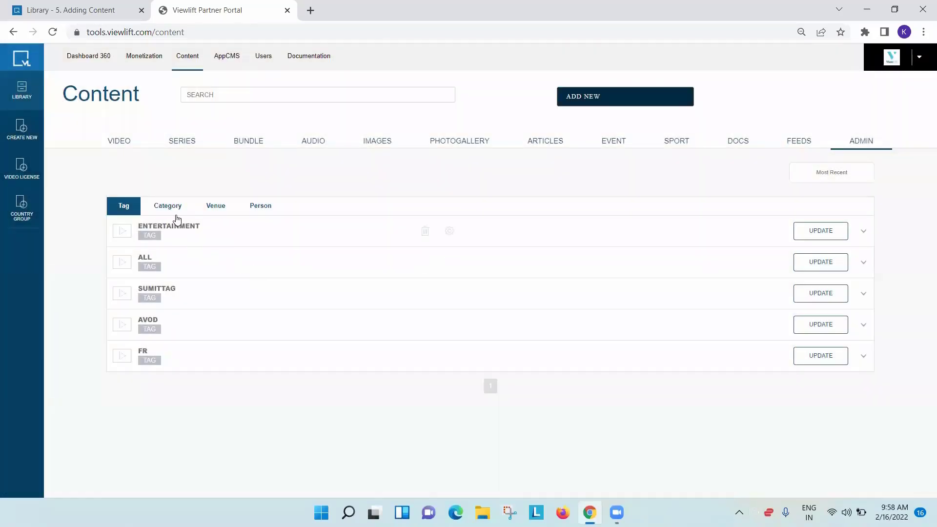
Step: View the Category, Venue and Person lists of the Admin section one after another
click(171, 208)
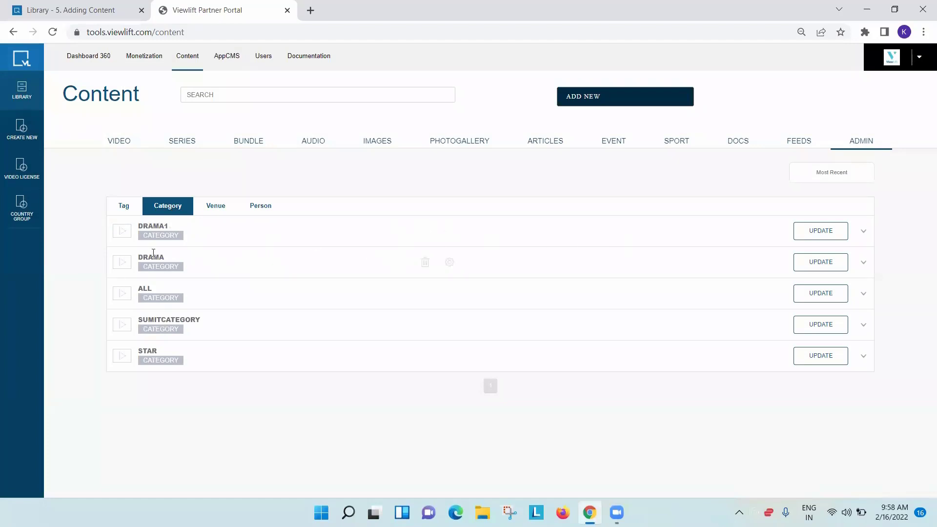
click(219, 213)
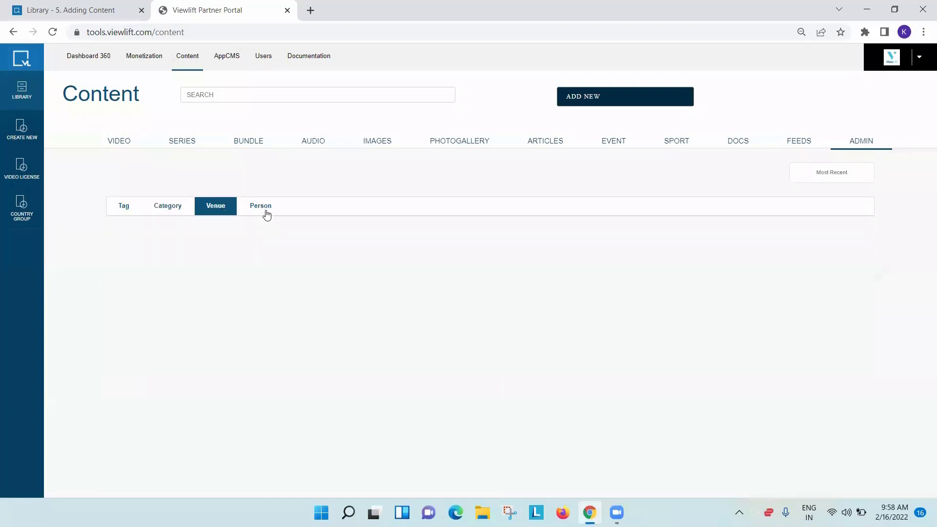
click(266, 213)
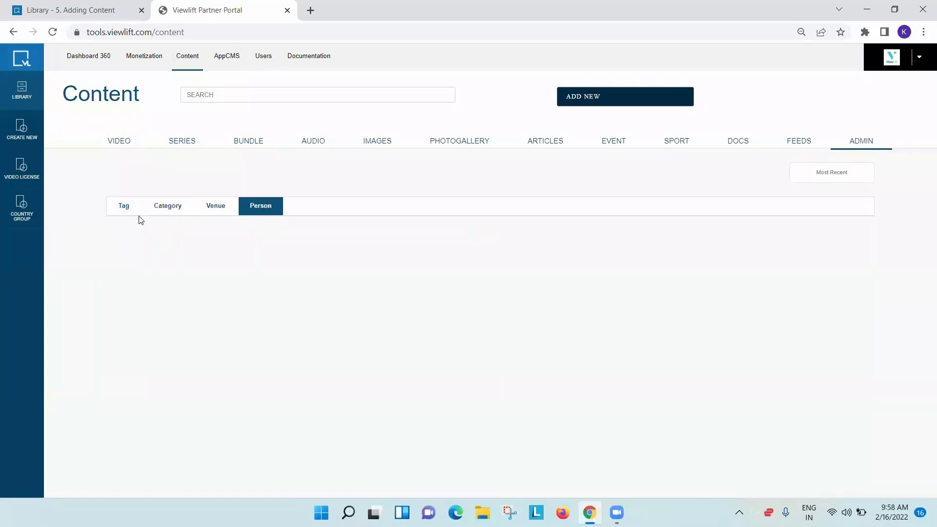
Step: Expand the Drama1 entry in the Category list and open its Advanced Metadata View
click(169, 213)
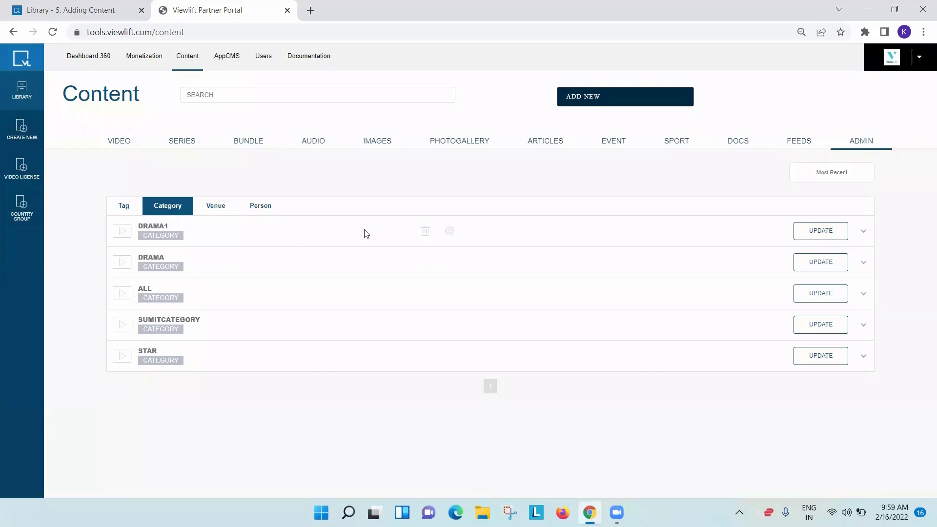
click(864, 232)
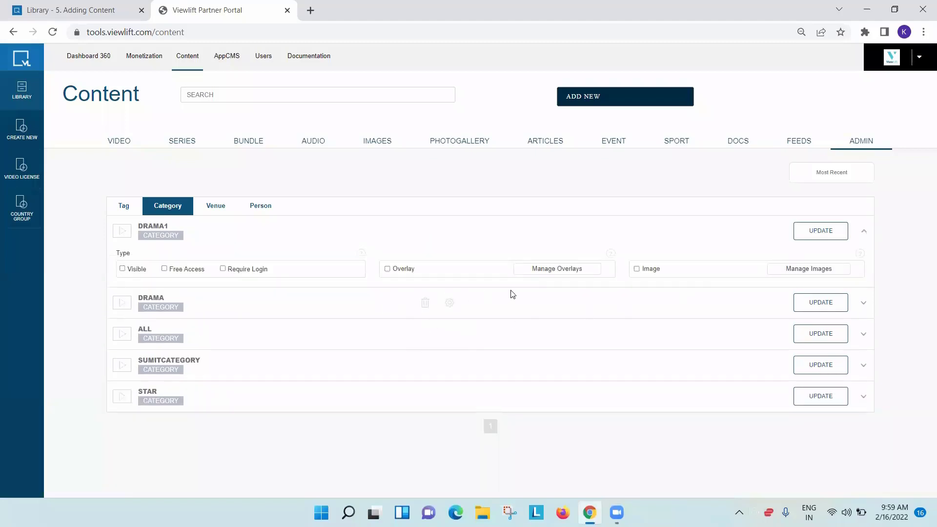
mouse_move(733, 228)
click(450, 233)
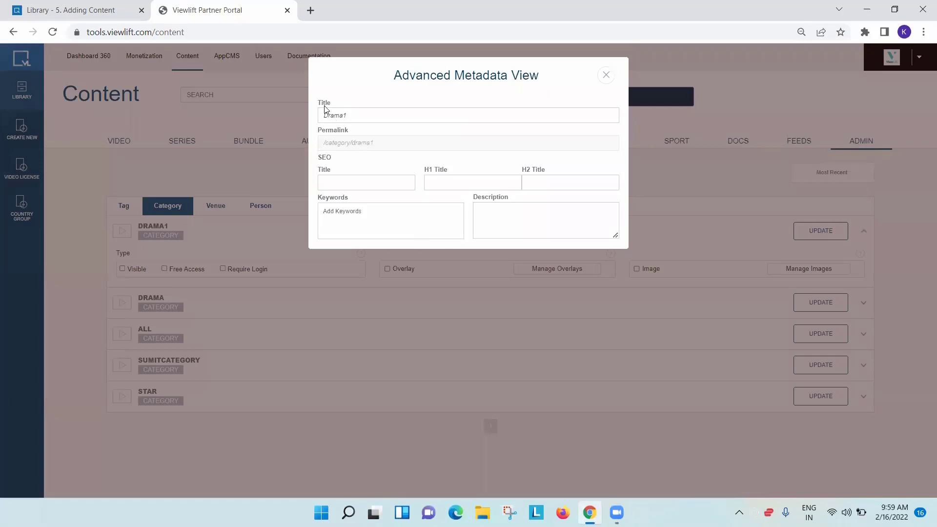
Step: Examine the permalink of the Drama1 category, and close the metadata view without changes
drag(324, 142, 389, 140)
click(384, 133)
drag(392, 145, 320, 153)
click(376, 139)
drag(395, 146, 314, 147)
click(393, 142)
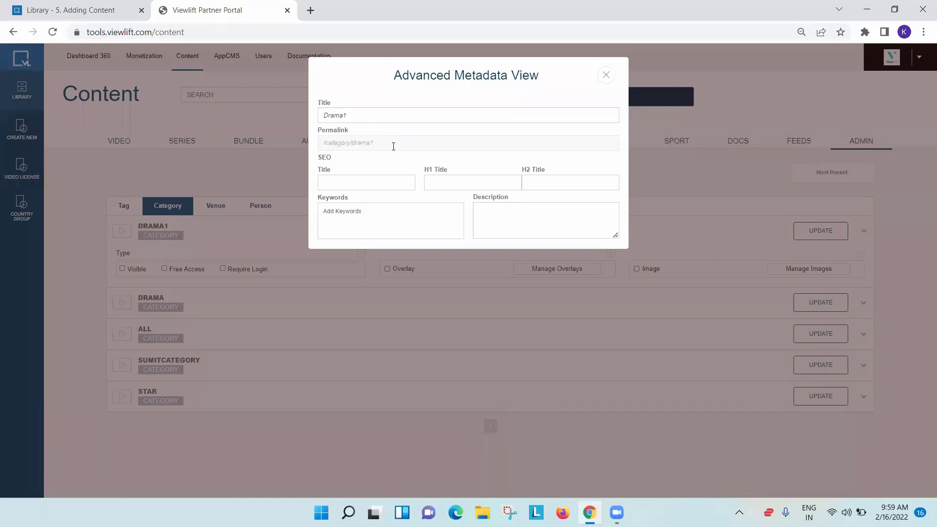
click(606, 76)
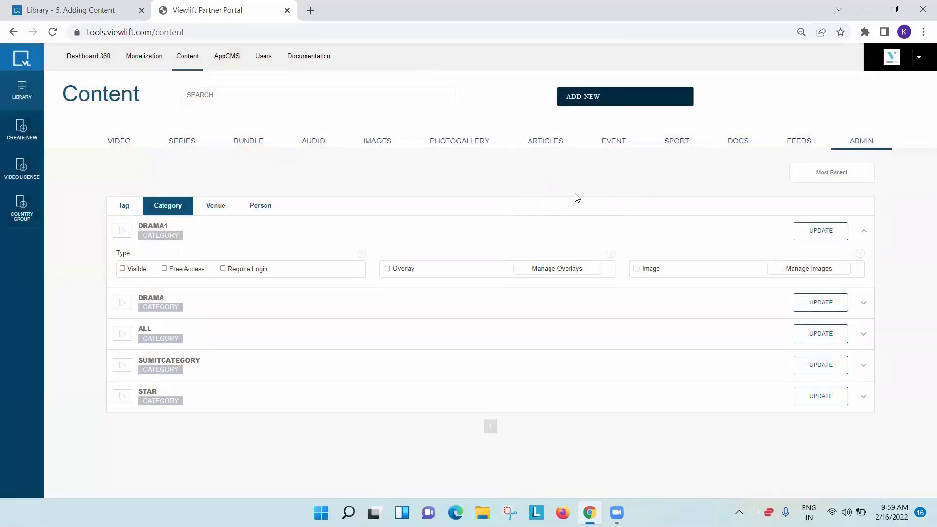
Step: View the Venue and Person lists and the Add New form's fields for the Person type, closing it without adding anyone
click(212, 208)
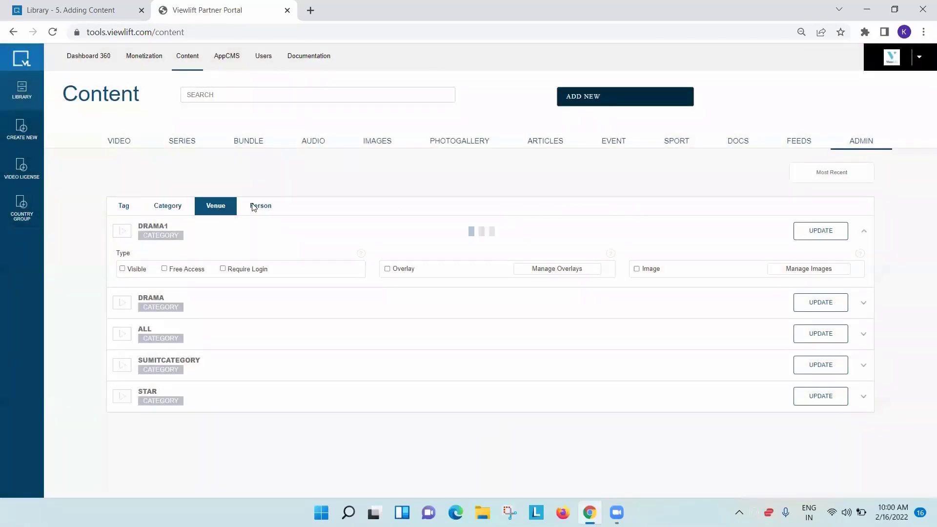
click(264, 207)
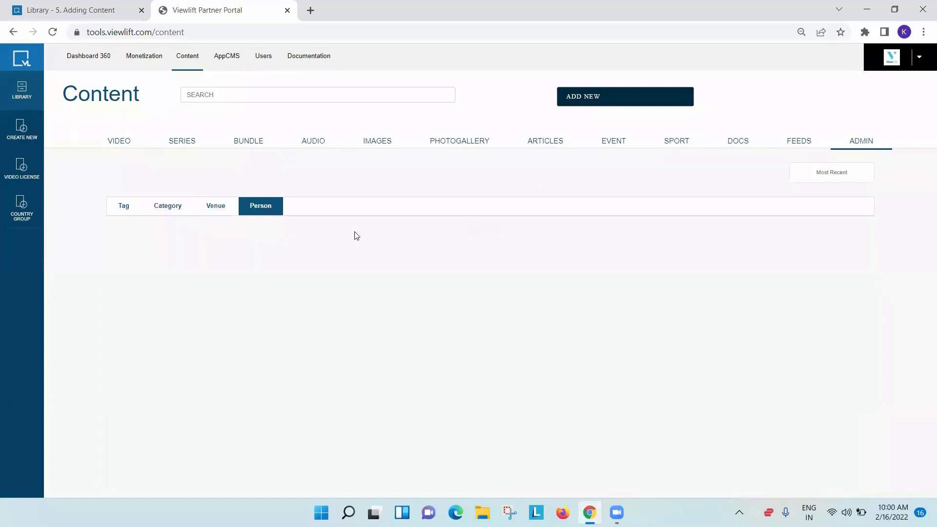
click(585, 99)
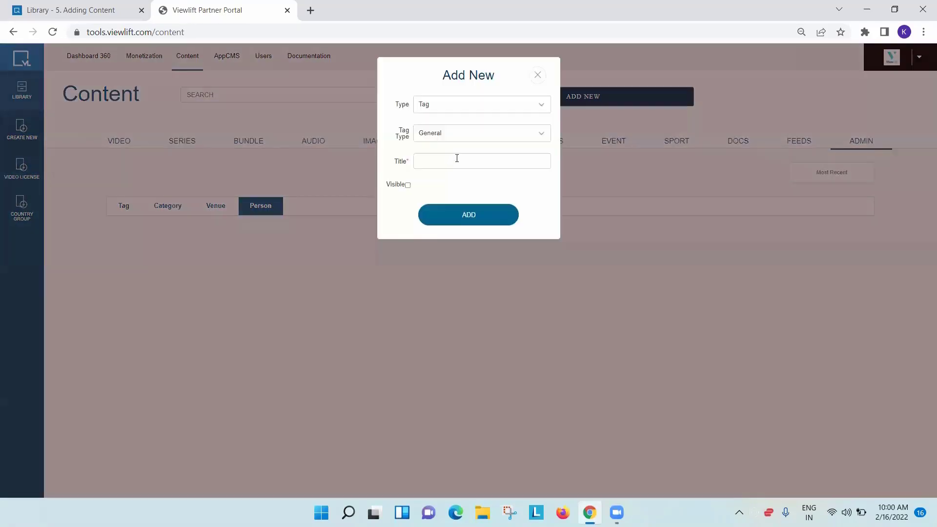
click(455, 108)
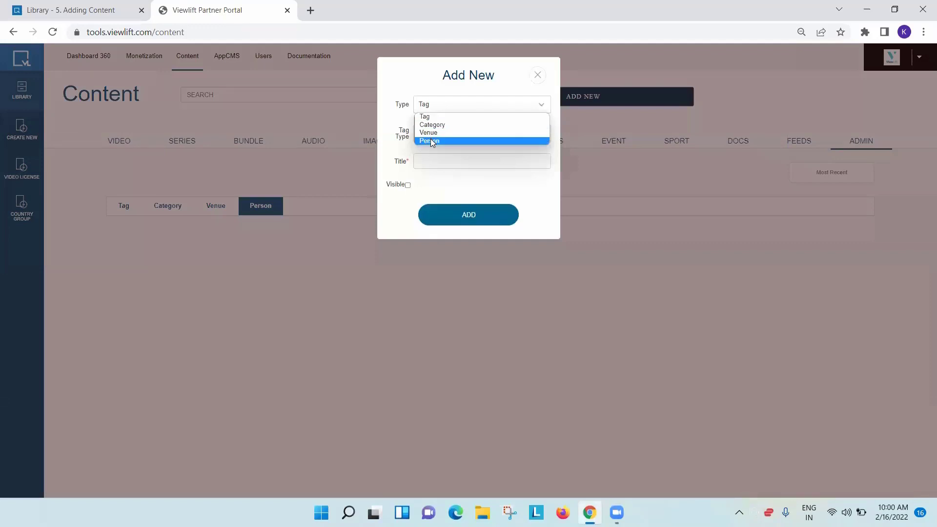
click(433, 141)
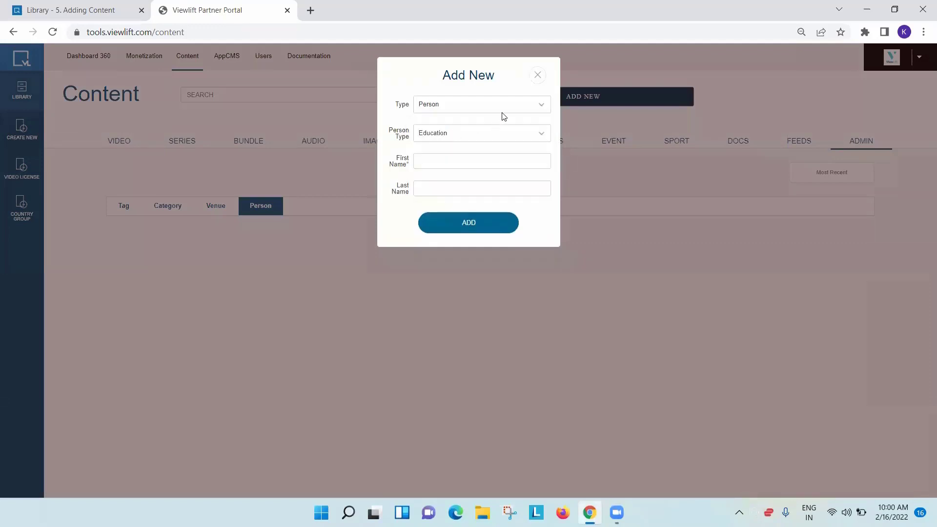
click(537, 76)
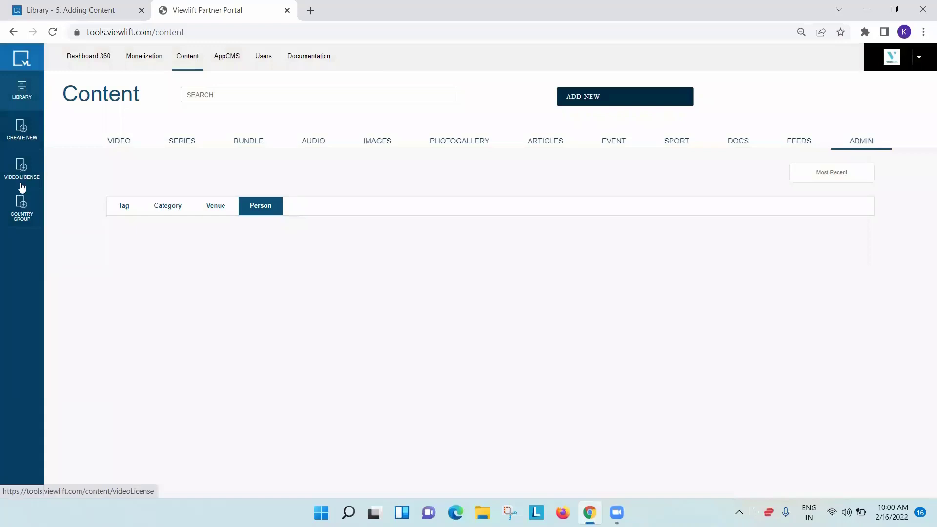
Step: Start a new country group on the Country Group page and name it USUK
click(21, 219)
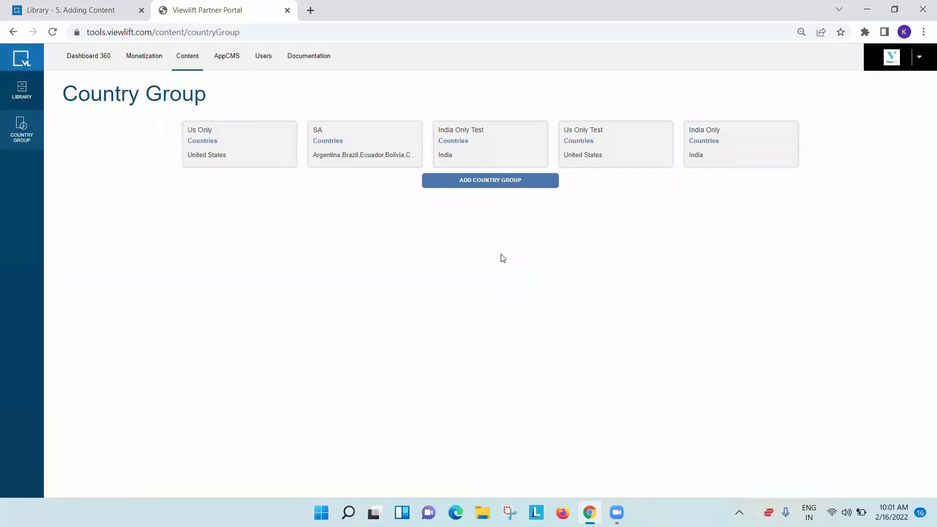
click(474, 181)
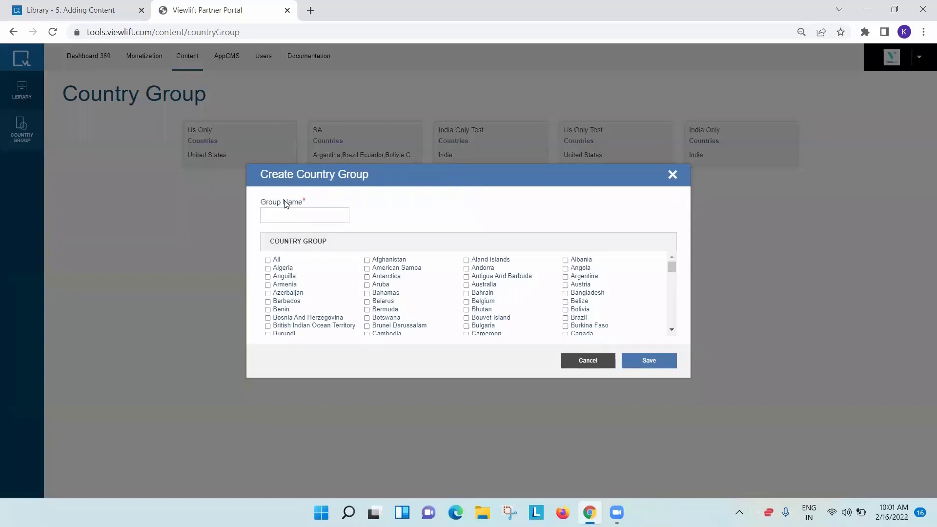
text(USUK)
Step: Include United Kingdom and United States in the USUK country group, save it, and check its listed countries
scroll(393, 317, down, 3)
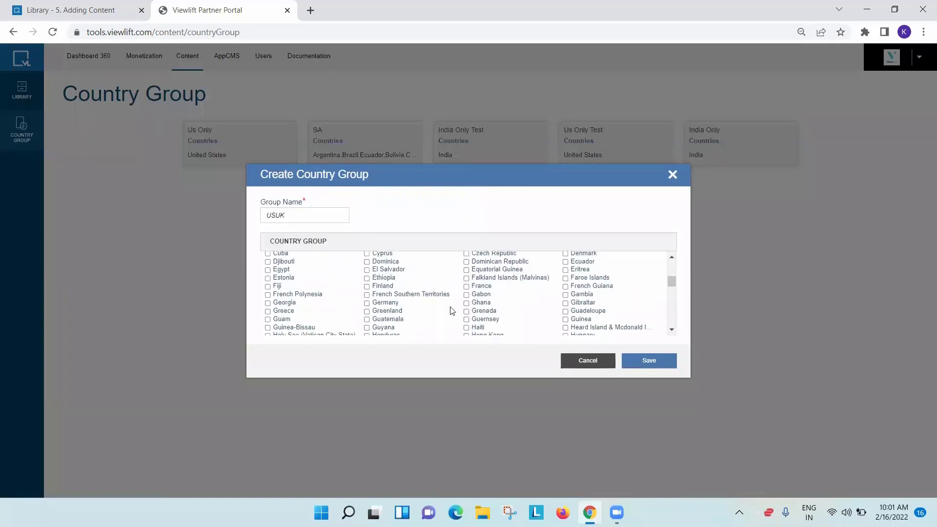
scroll(471, 311, down, 3)
scroll(478, 311, down, 3)
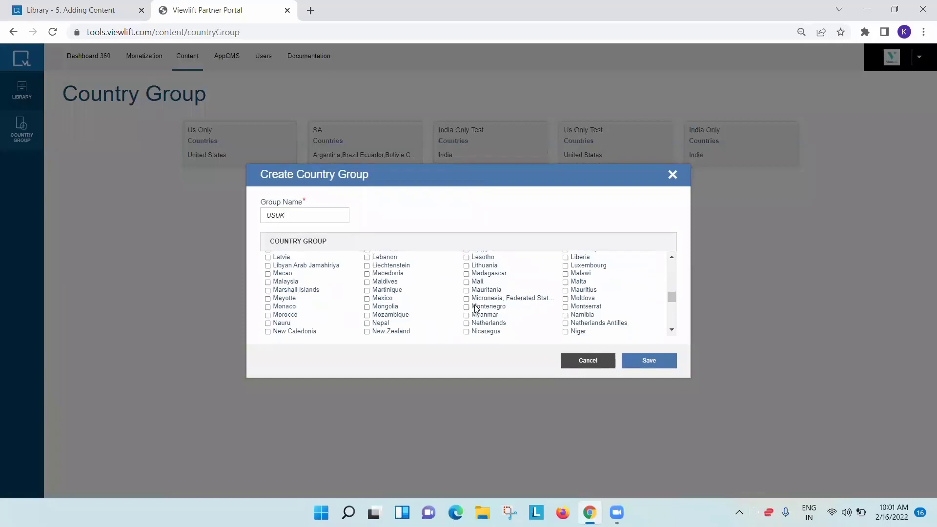
scroll(390, 315, down, 1)
scroll(462, 319, down, 1)
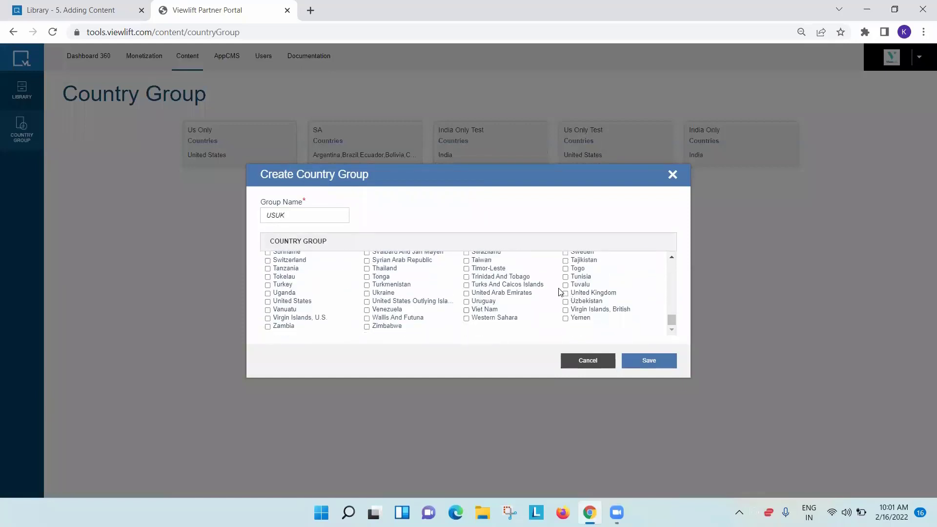
scroll(524, 299, up, 2)
scroll(548, 309, down, 2)
scroll(562, 301, up, 2)
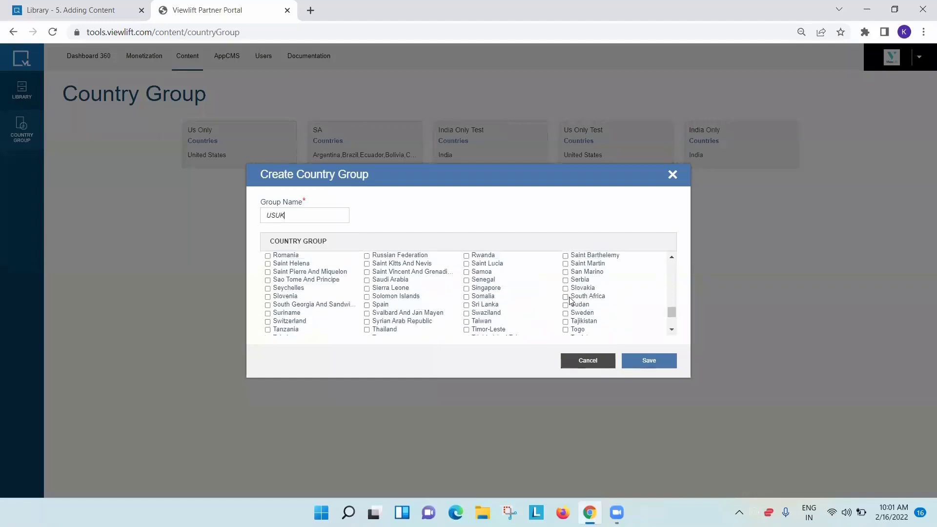
scroll(566, 301, down, 2)
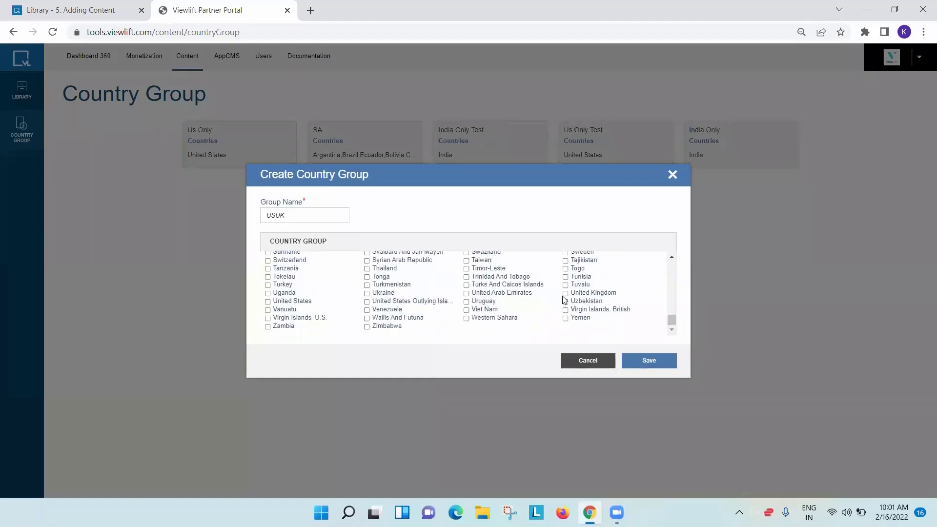
click(565, 293)
scroll(442, 317, up, 2)
scroll(307, 320, down, 2)
click(268, 302)
click(646, 364)
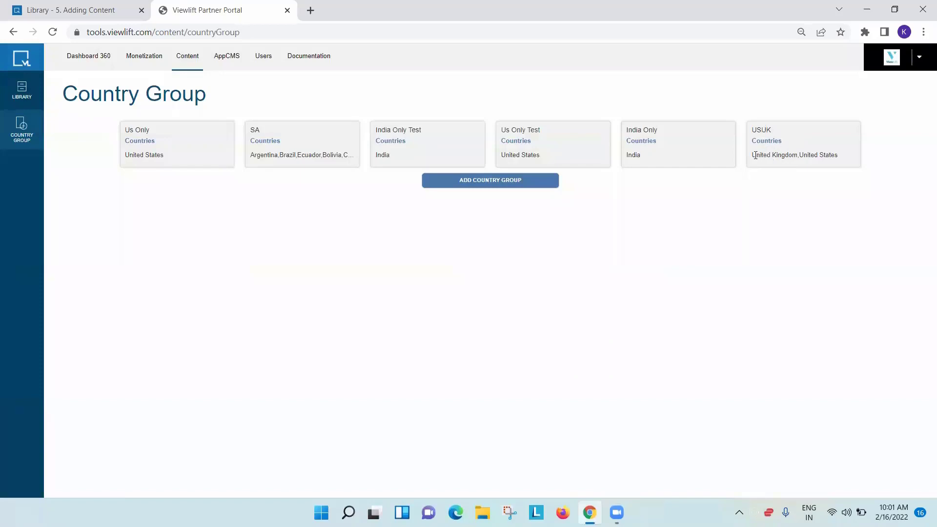
drag(756, 155, 845, 158)
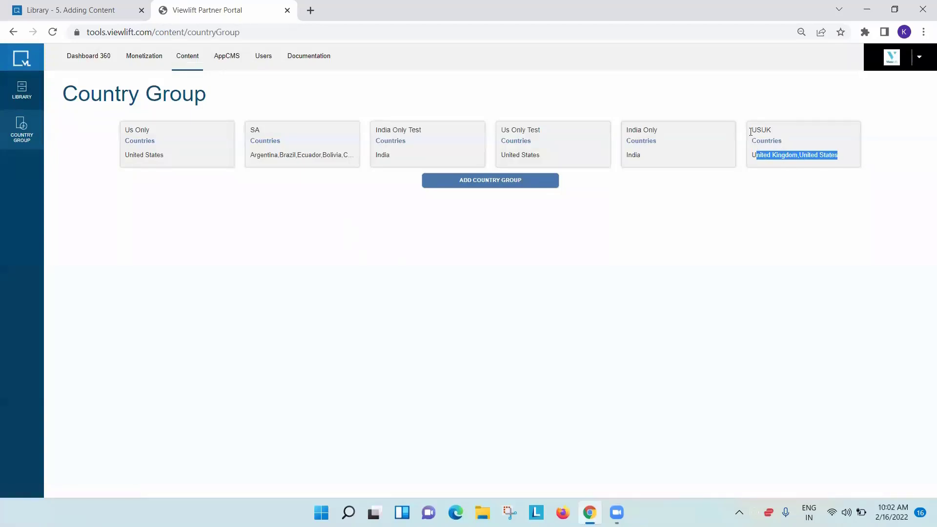
Step: Open the Video License page and start a new license named USUK Restrict
drag(757, 129, 762, 130)
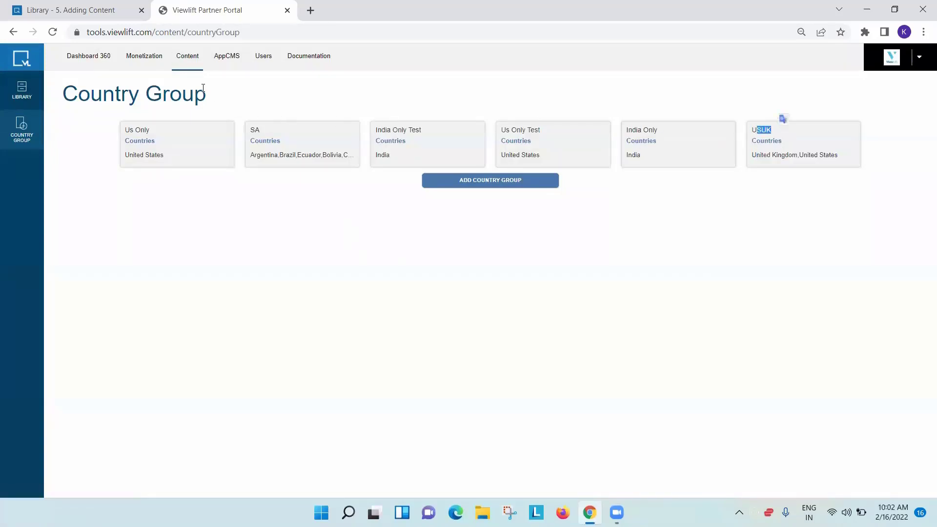
click(190, 61)
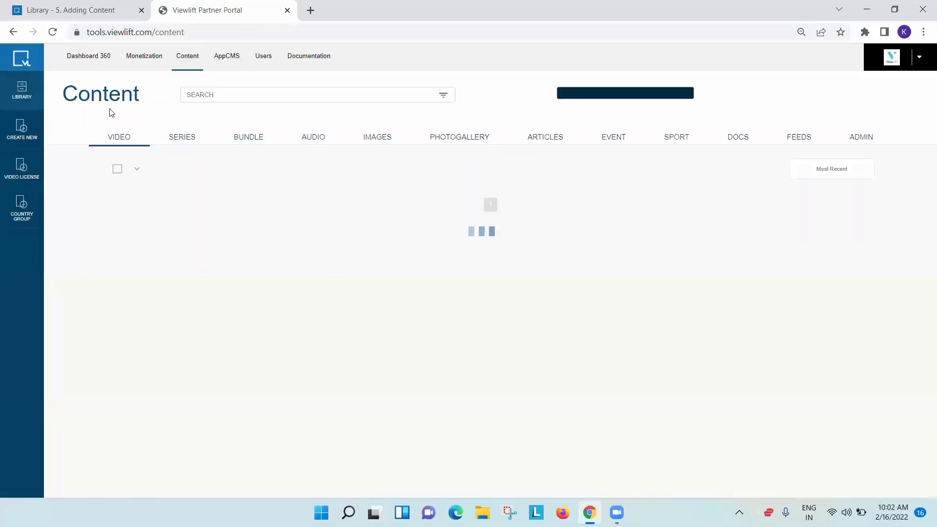
click(20, 174)
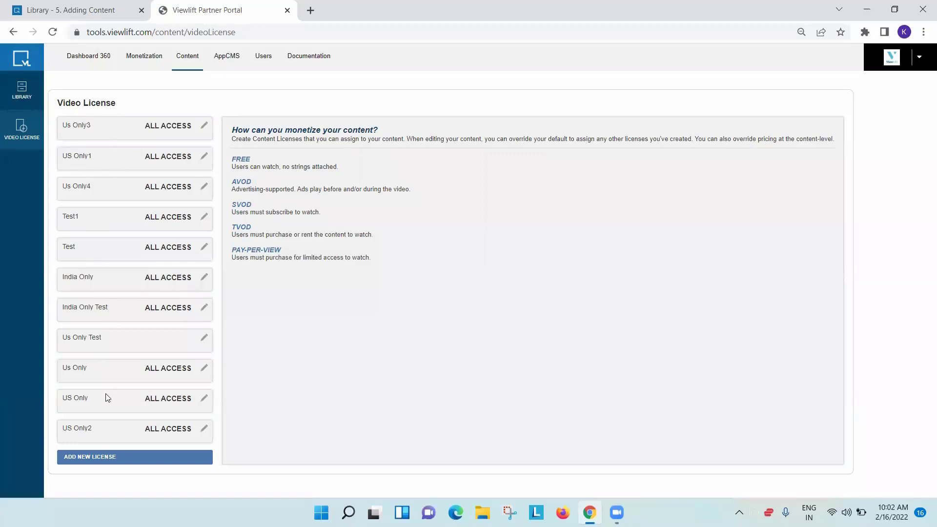
click(104, 459)
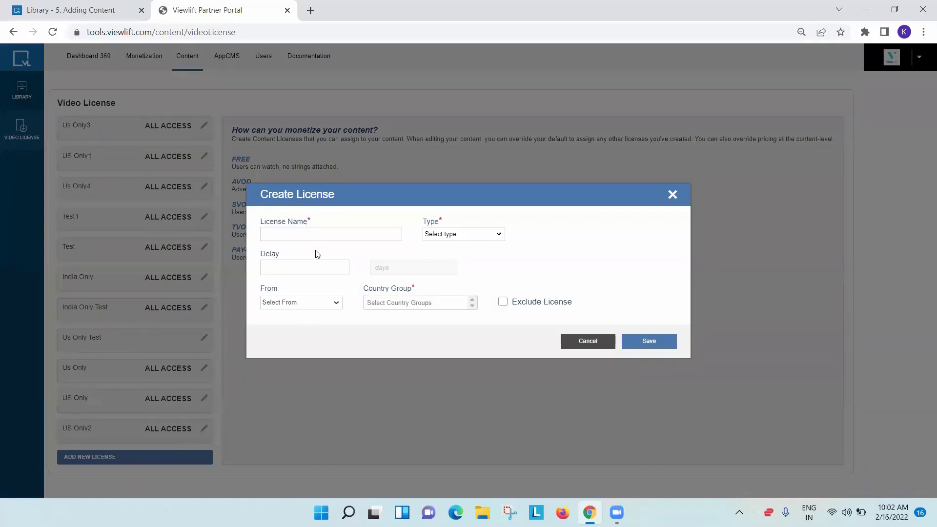
click(316, 230)
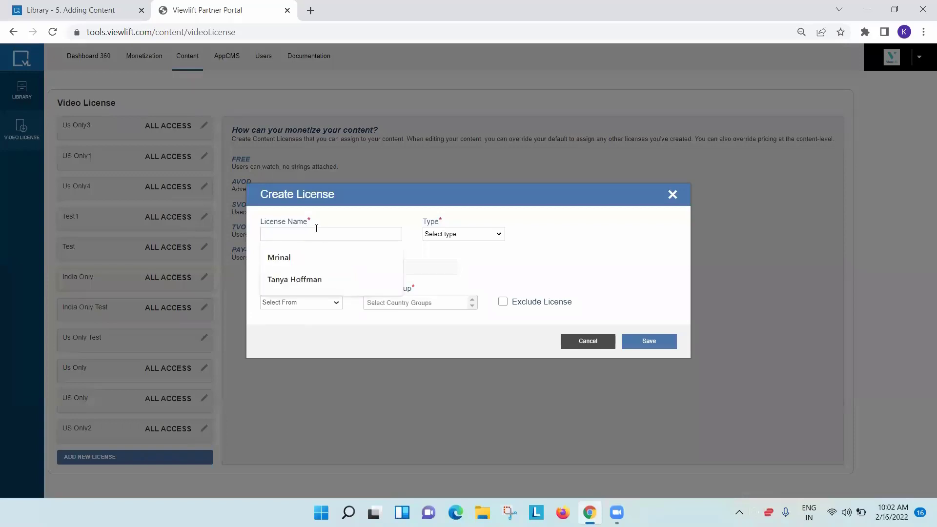
text(USUK)
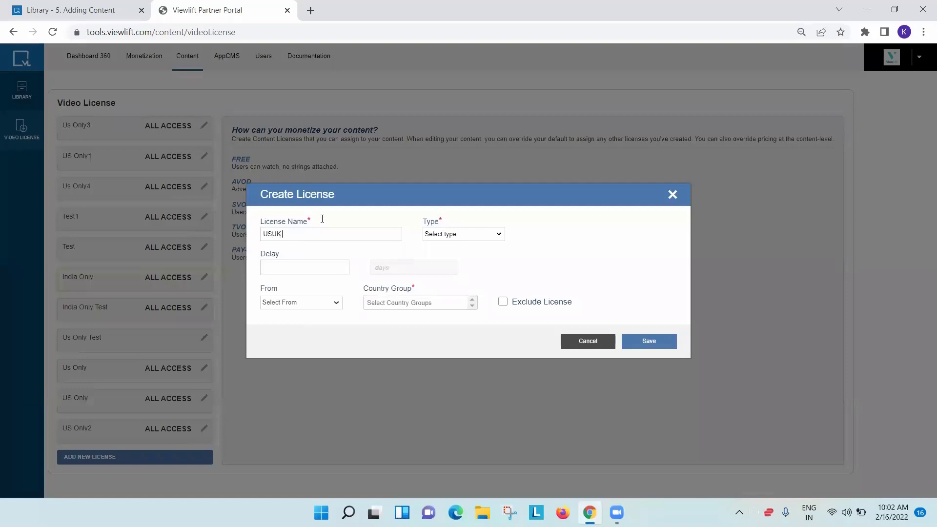
text( Restrict)
Step: Set the USUK Restrict license's type to All Access and its country group to USUK
click(469, 236)
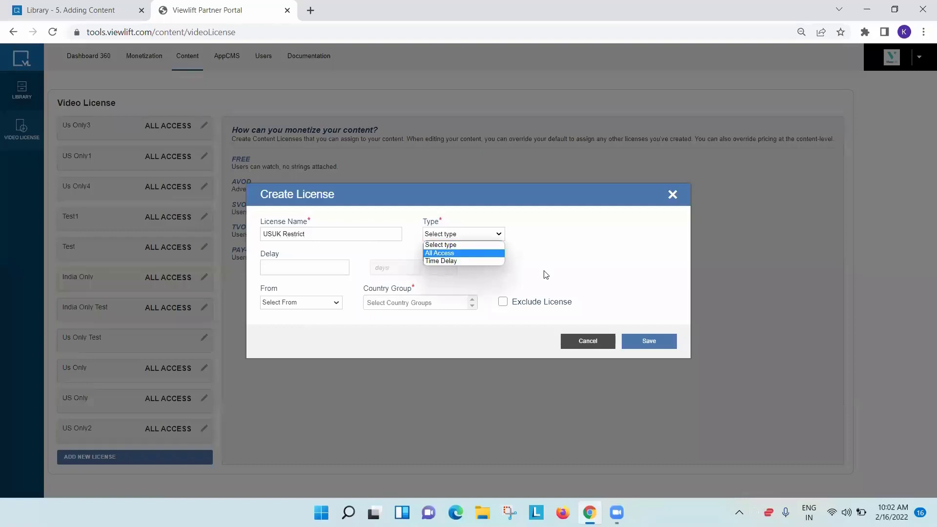
click(443, 254)
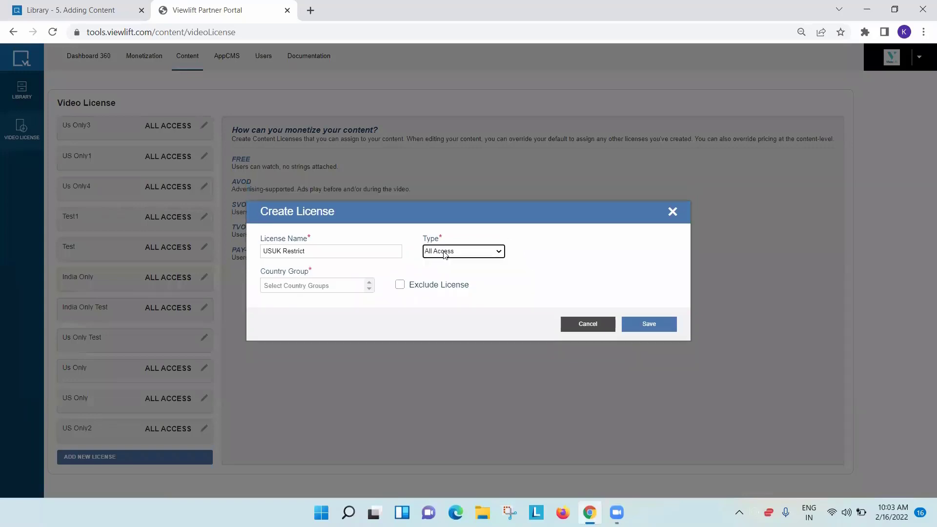
click(315, 291)
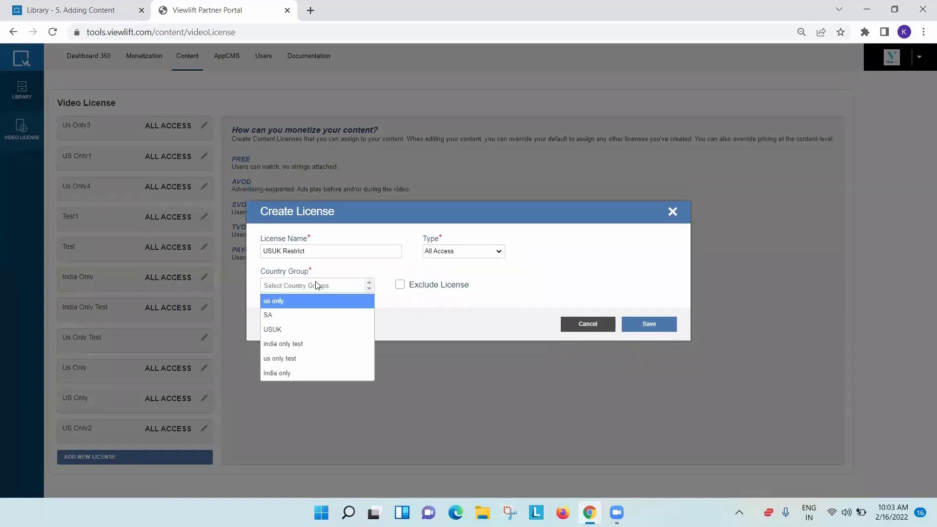
click(297, 329)
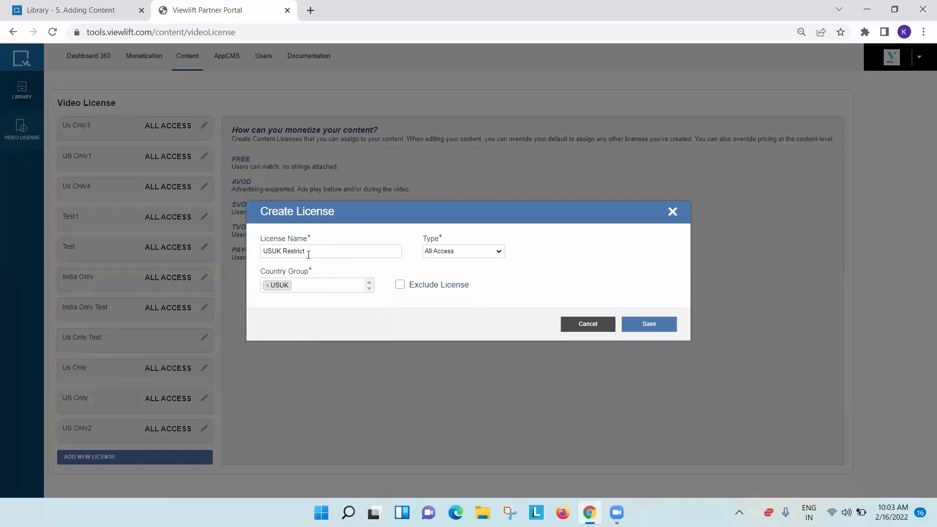
Step: Review the license's name and type options, and turn Exclude License on and off again
drag(307, 252, 251, 252)
click(444, 253)
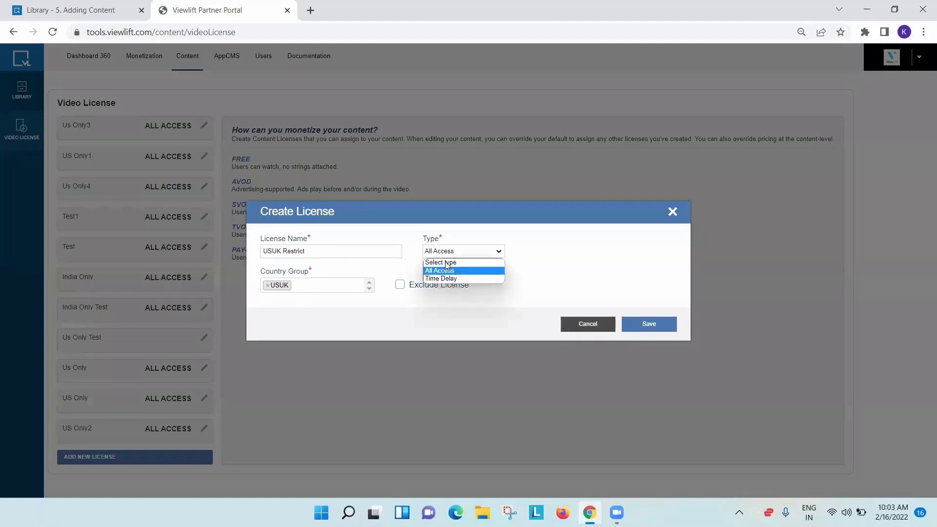
click(430, 295)
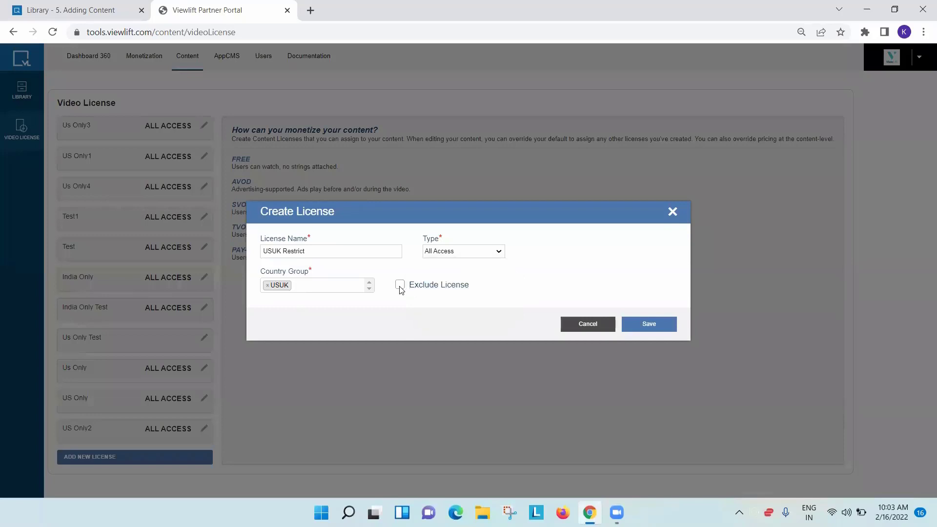
click(400, 286)
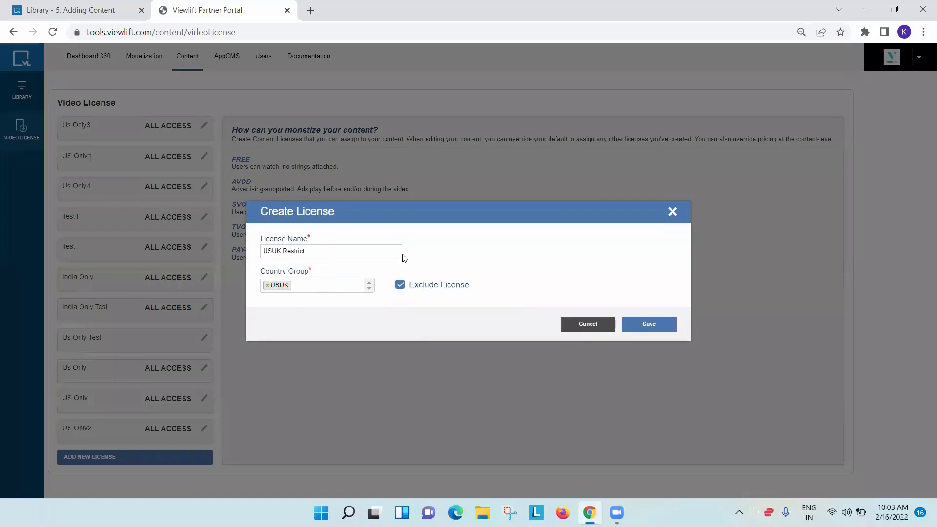
click(400, 288)
Step: Change the license type to Time Delay, set the delay to 60 days, and view the starting-date options
click(441, 237)
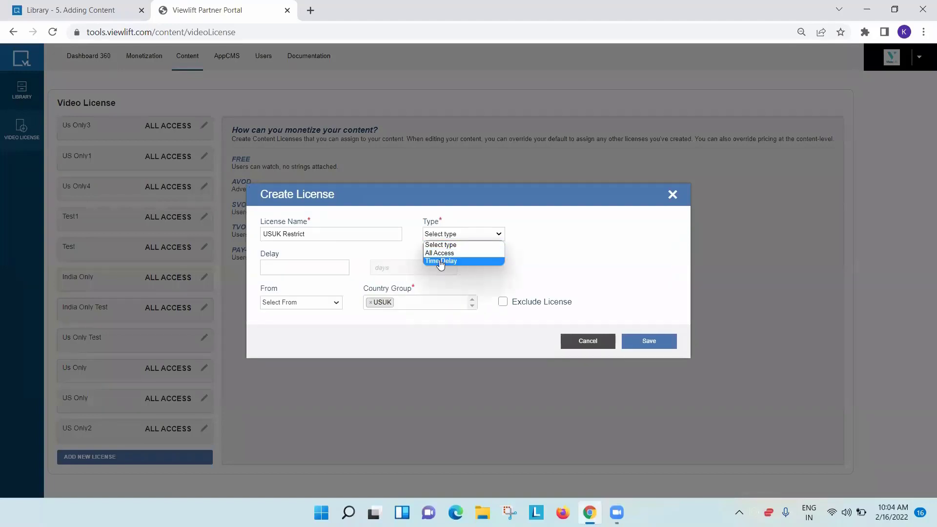
click(441, 262)
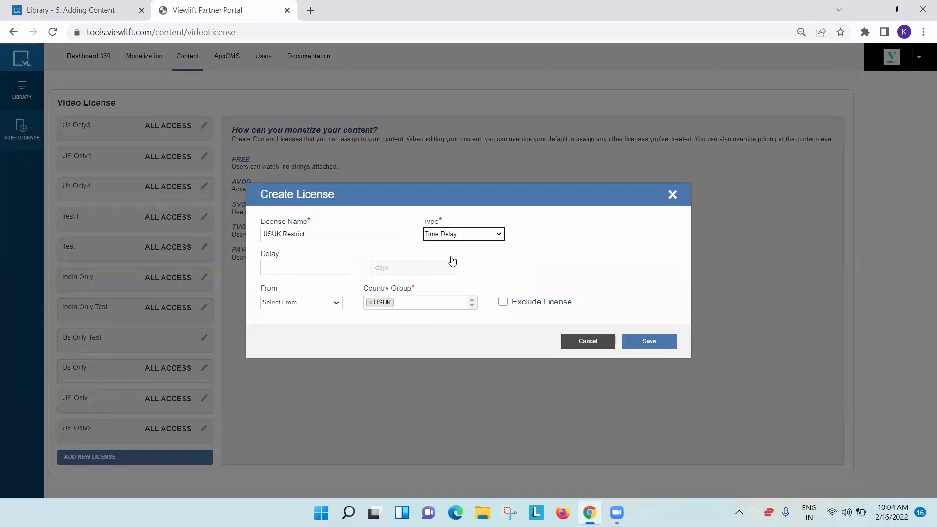
click(451, 257)
text(60)
click(306, 291)
click(295, 304)
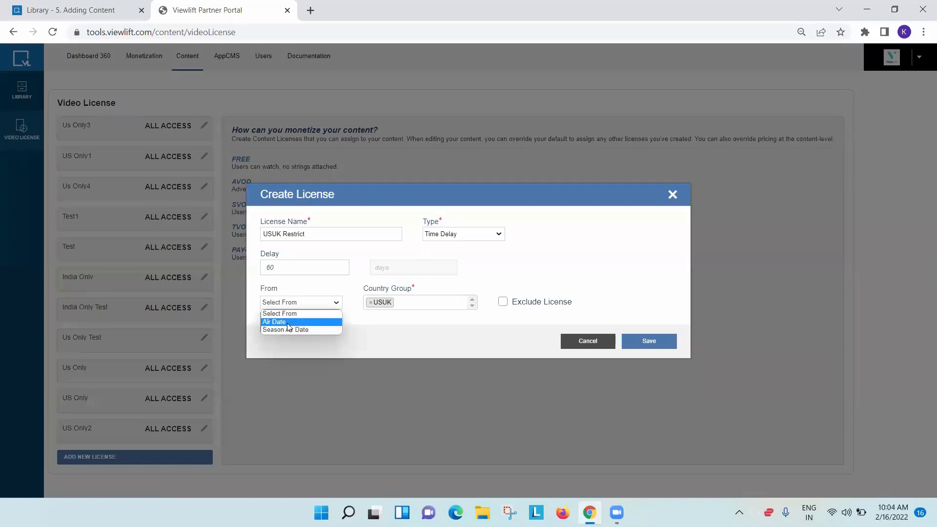
key(Up)
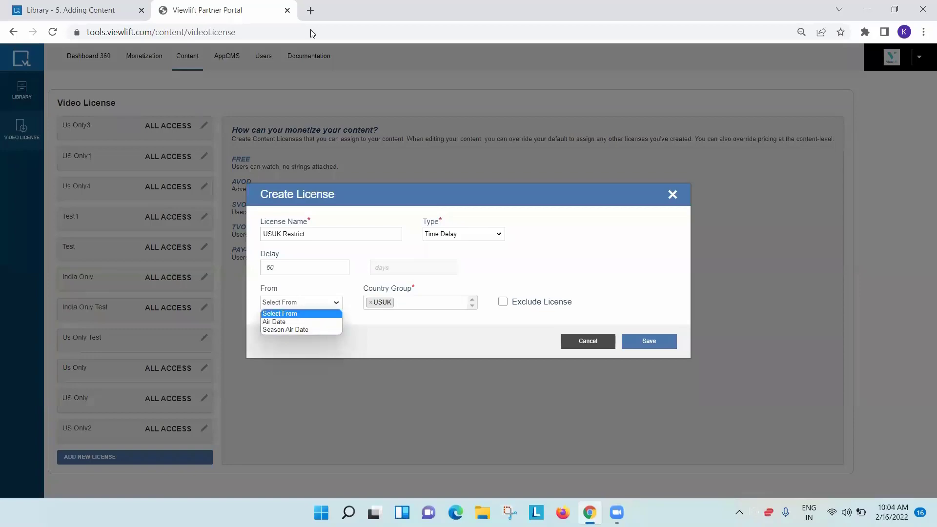
Step: Open tools.viewlift.com in a new browser tab and view the Air Date section of My Video in the content library
click(312, 10)
click(313, 9)
text(tools.viewlift.com)
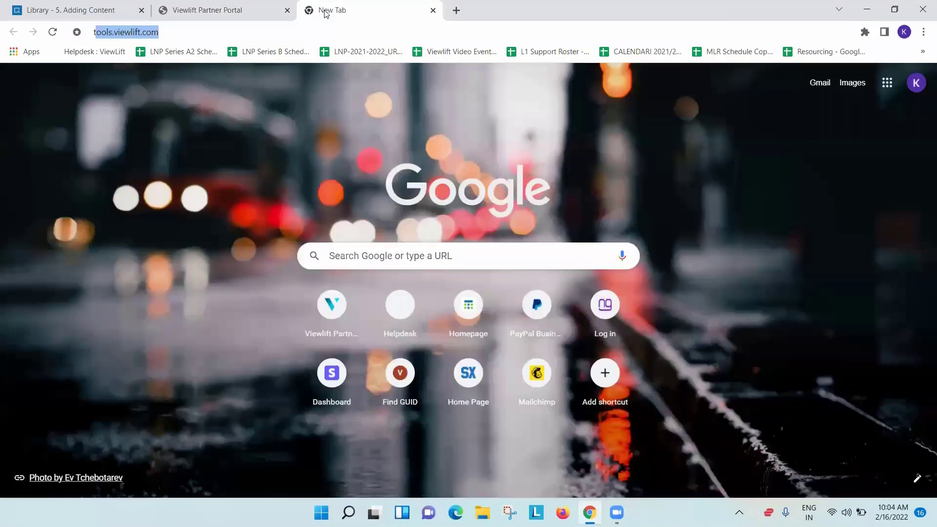
key(Return)
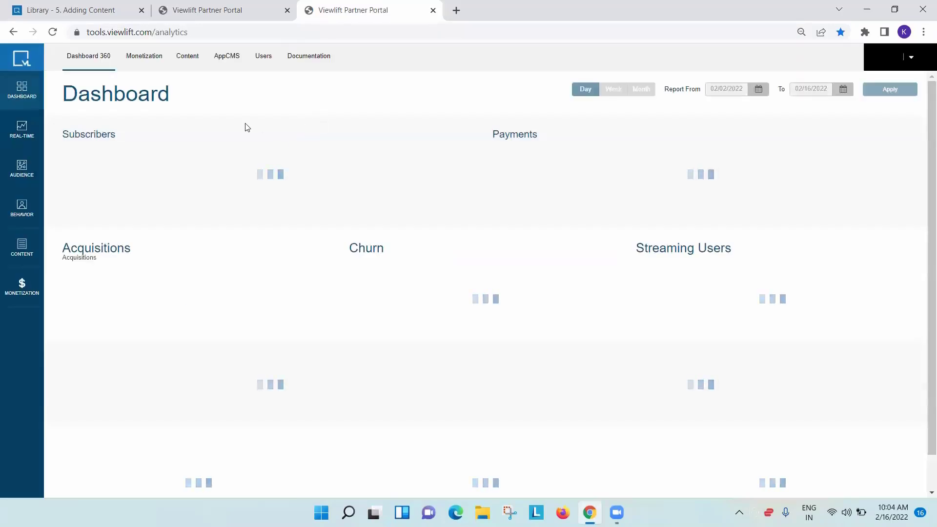
click(171, 63)
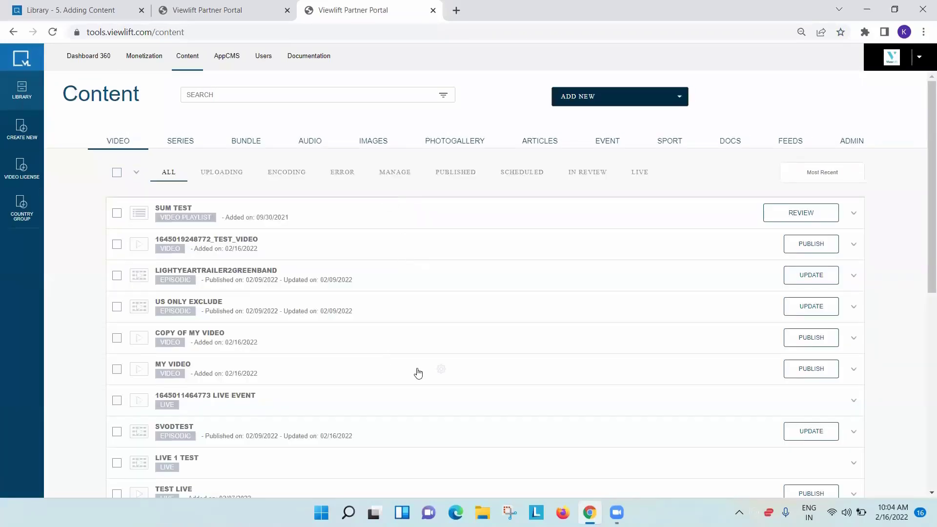
click(442, 374)
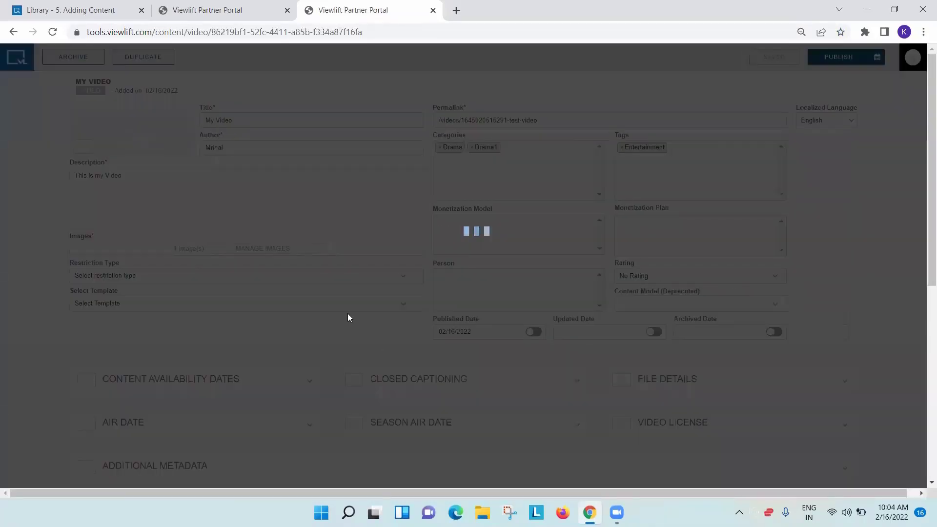
scroll(236, 278, down, 3)
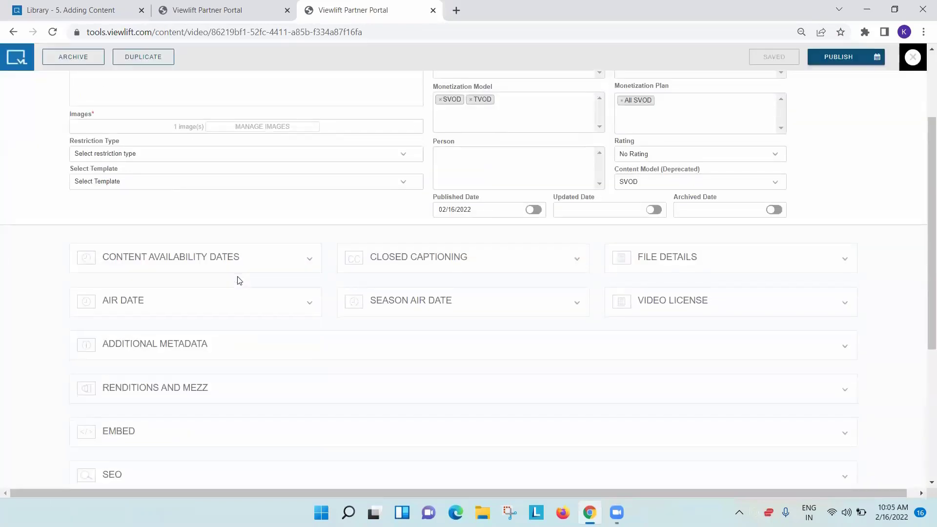
click(174, 304)
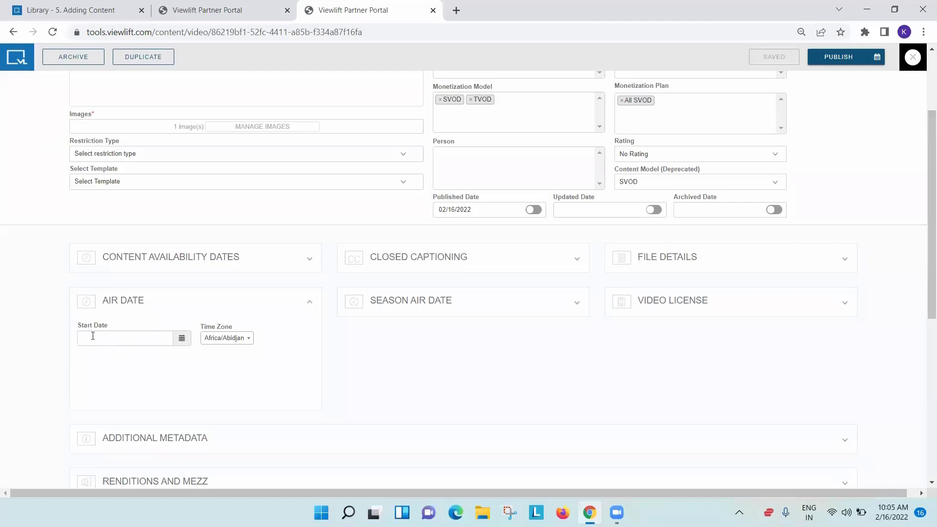
Step: Compare the license's Air Date and Season Air Date starting options with the matching sections of My Video
click(235, 9)
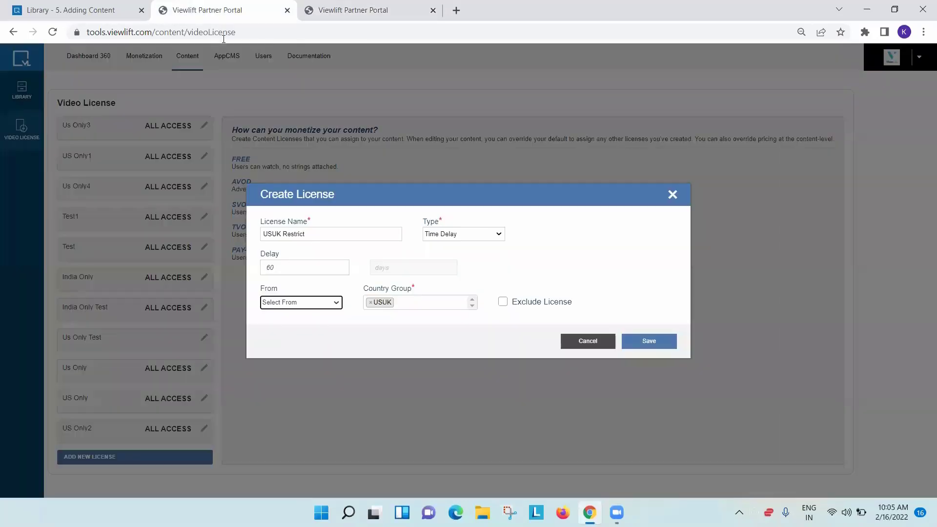
click(294, 302)
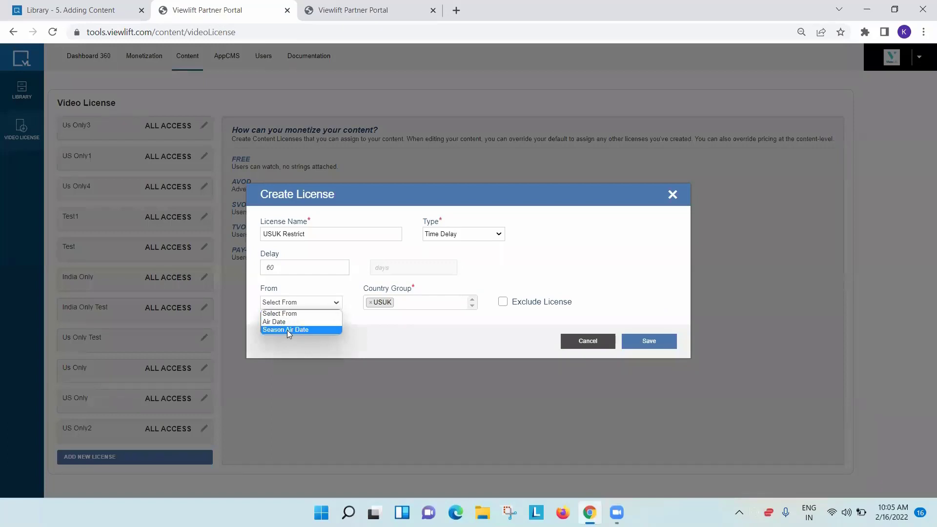
click(361, 10)
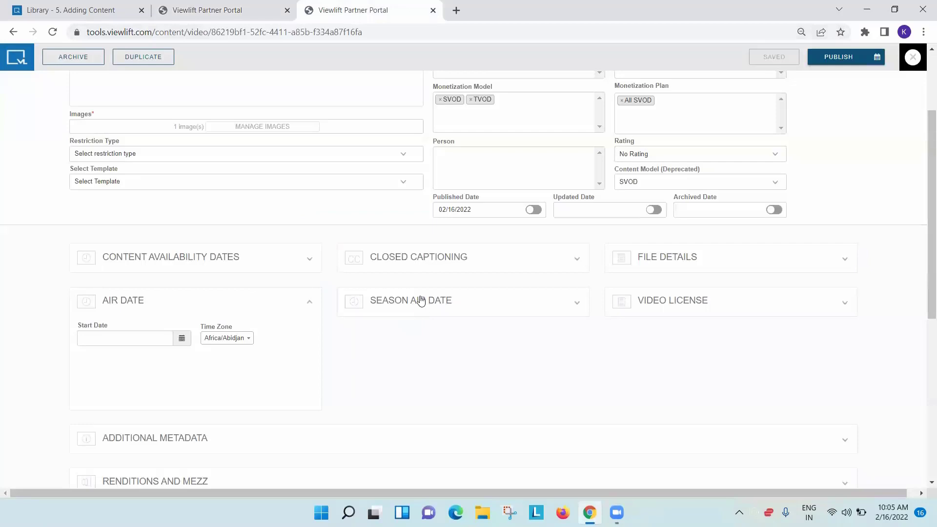
click(254, 10)
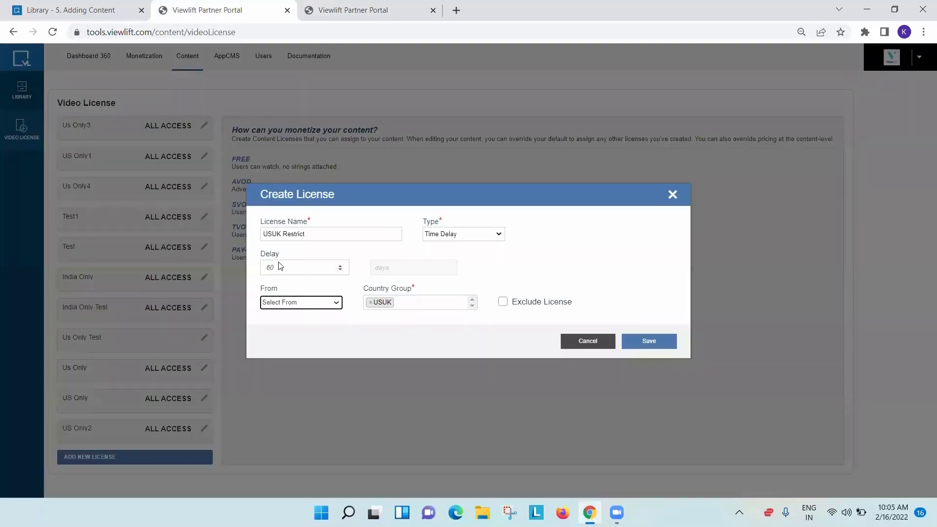
Step: Make the license delay start from Air Date, and review the available types and country groups
click(280, 302)
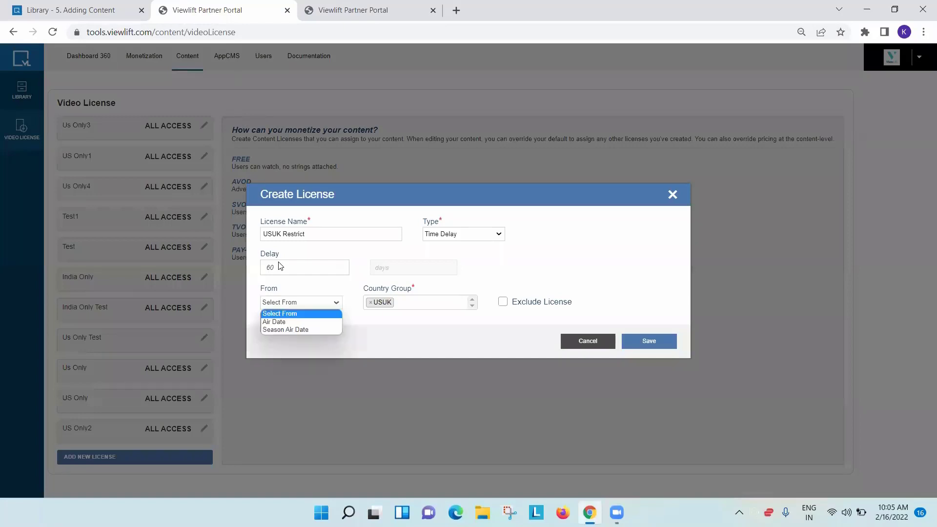
click(283, 322)
click(303, 329)
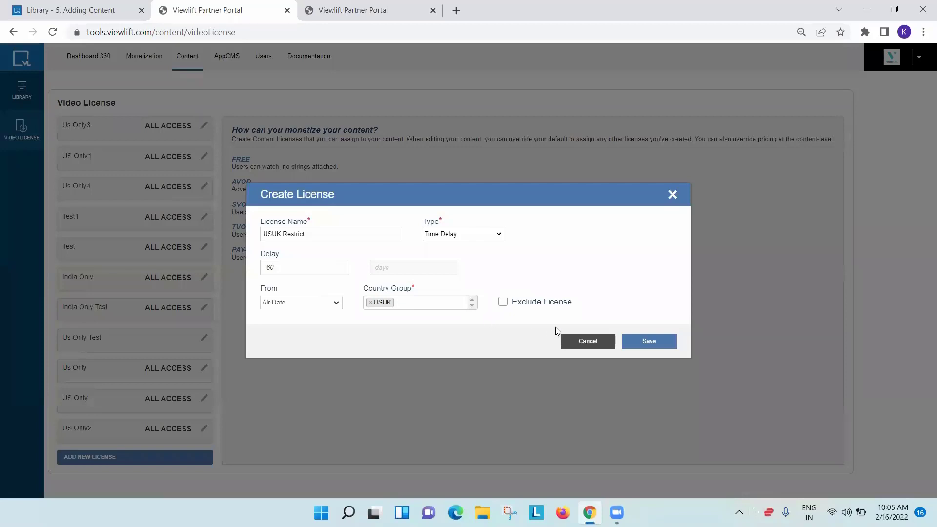
click(459, 235)
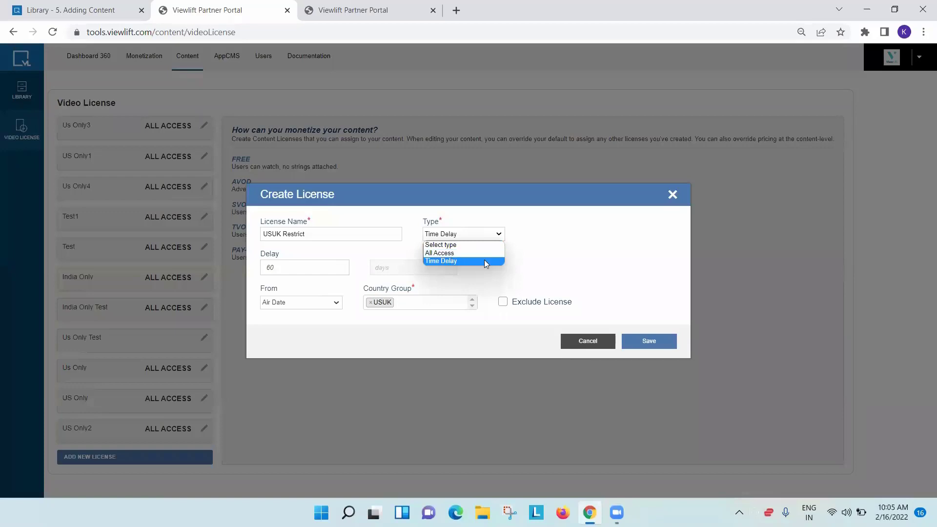
click(568, 264)
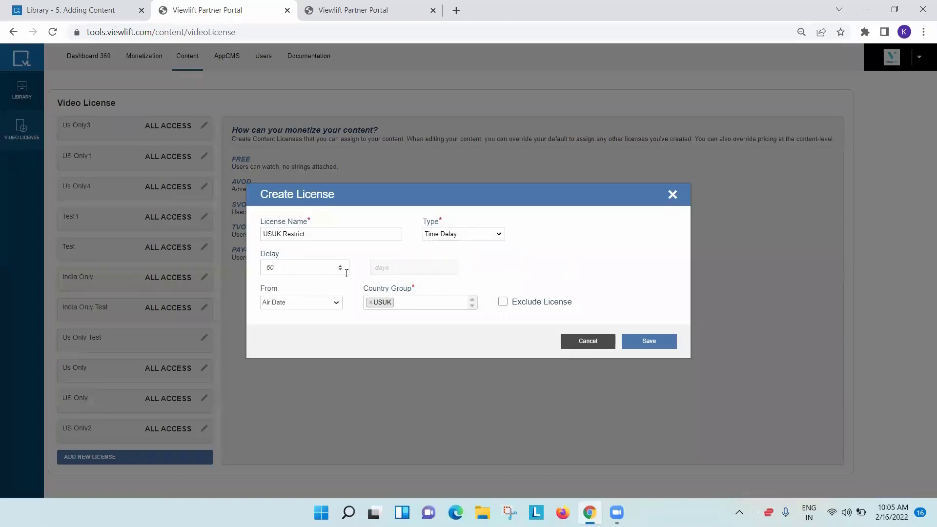
click(424, 303)
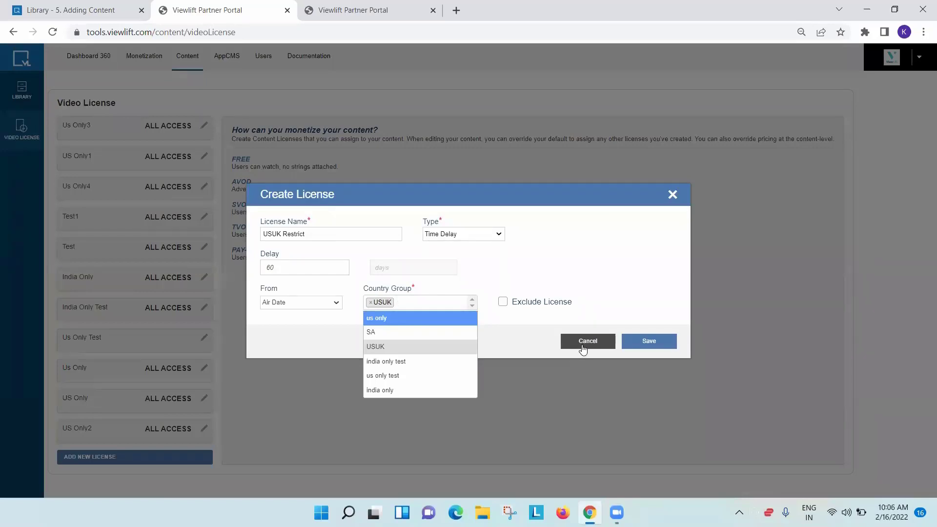
Step: Assign the video licenses Us only3 and us only4 to My Video
click(353, 11)
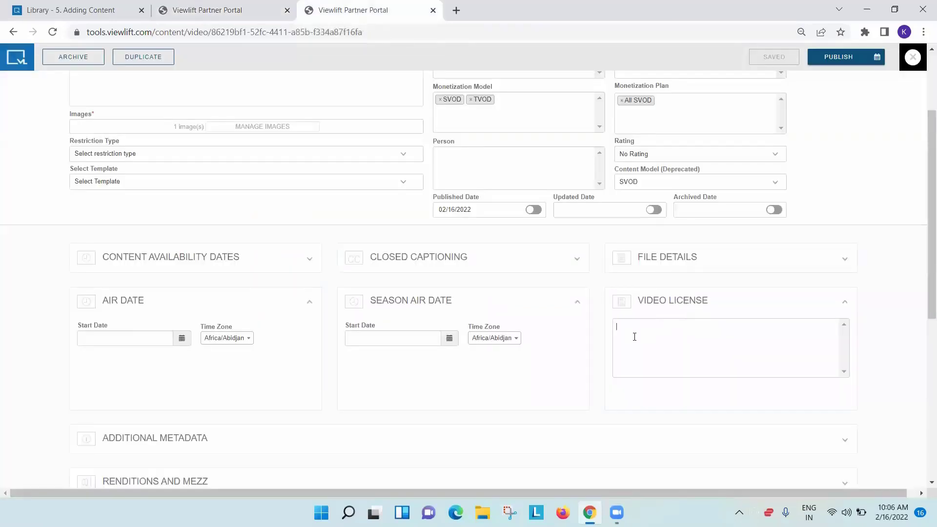
click(634, 336)
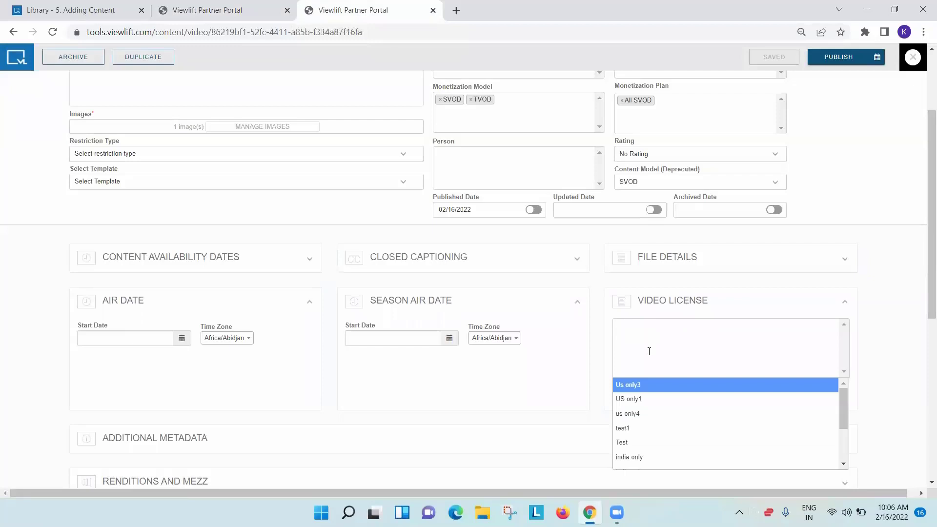
click(637, 387)
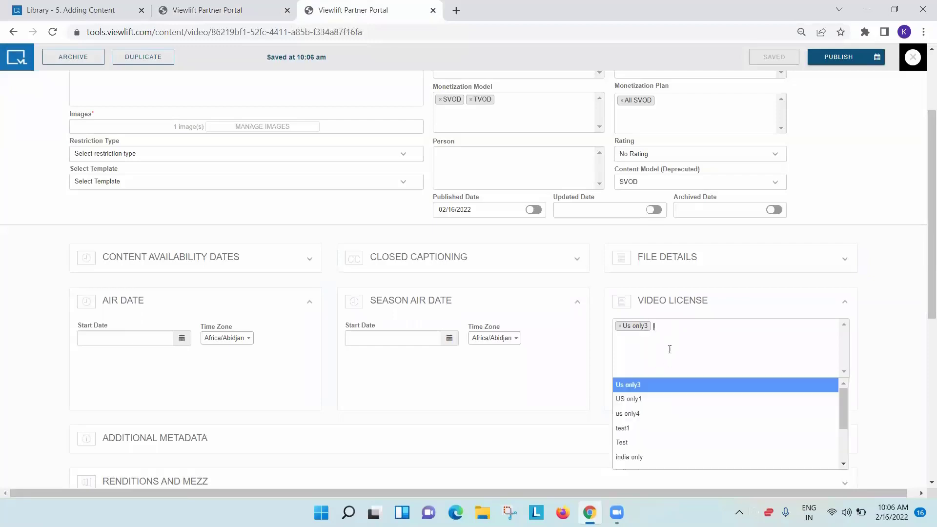
click(641, 416)
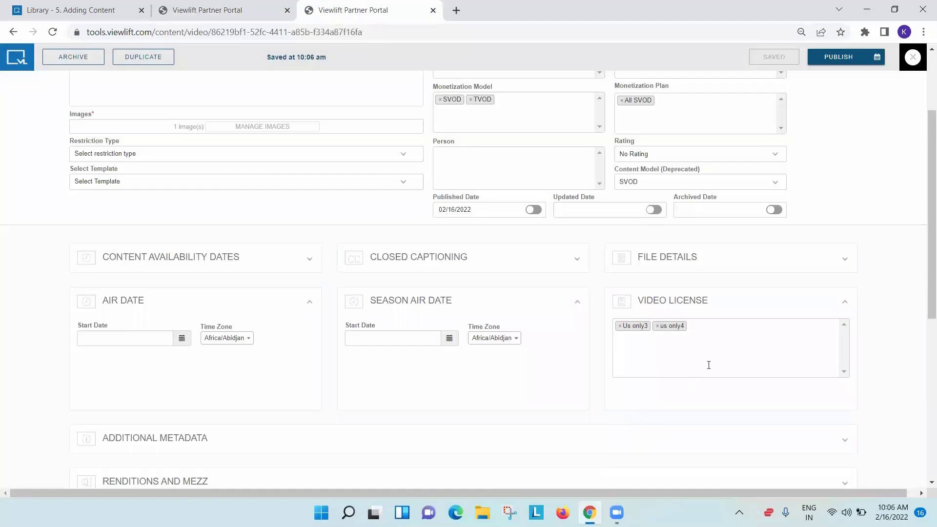
Step: Discard the unfinished USUK Restrict license and return to the content library
click(194, 10)
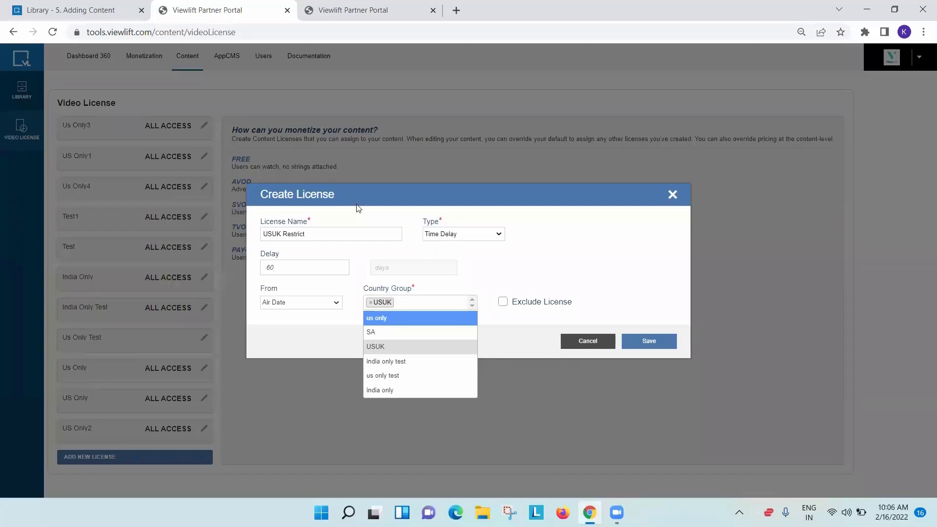
click(588, 342)
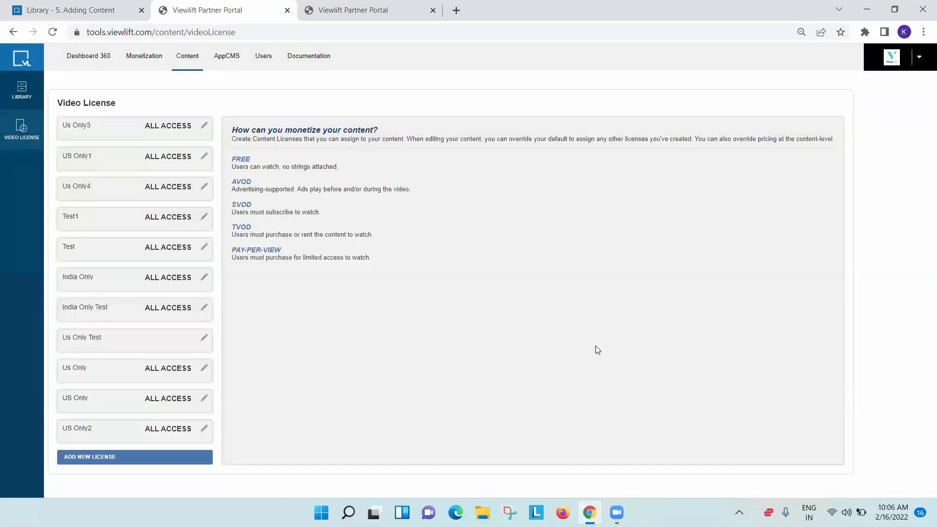
click(194, 64)
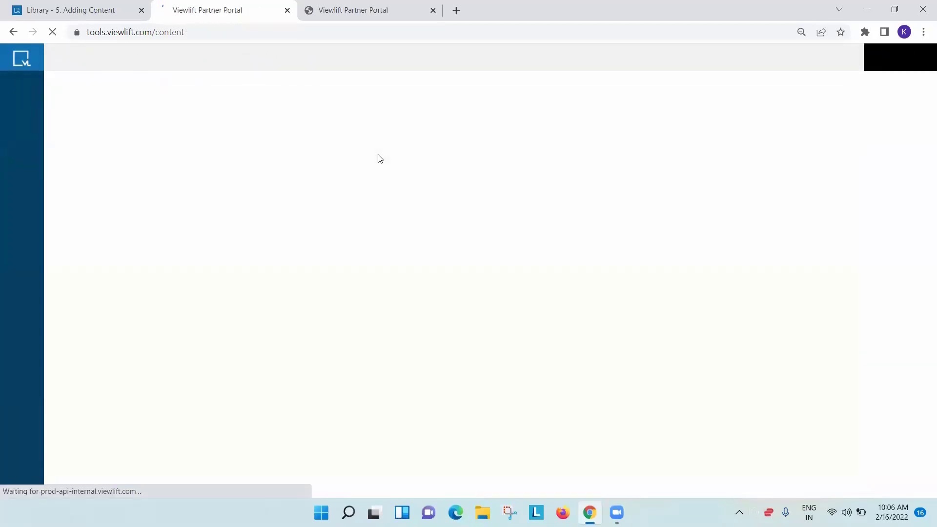